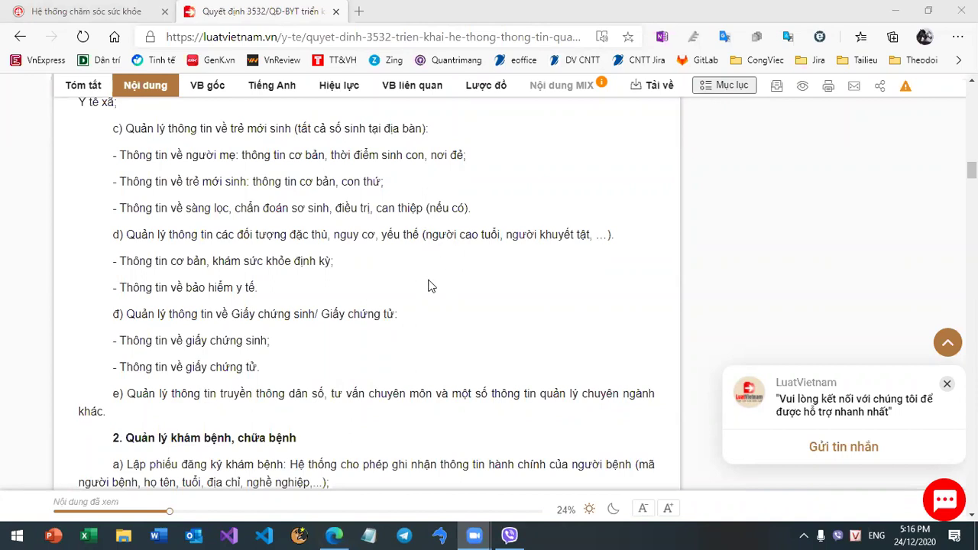
Examine section 2, "Quản lý khám bệnh, chữa bệnh", highlighting its heading and the text of items a to c
left_click(488, 262)
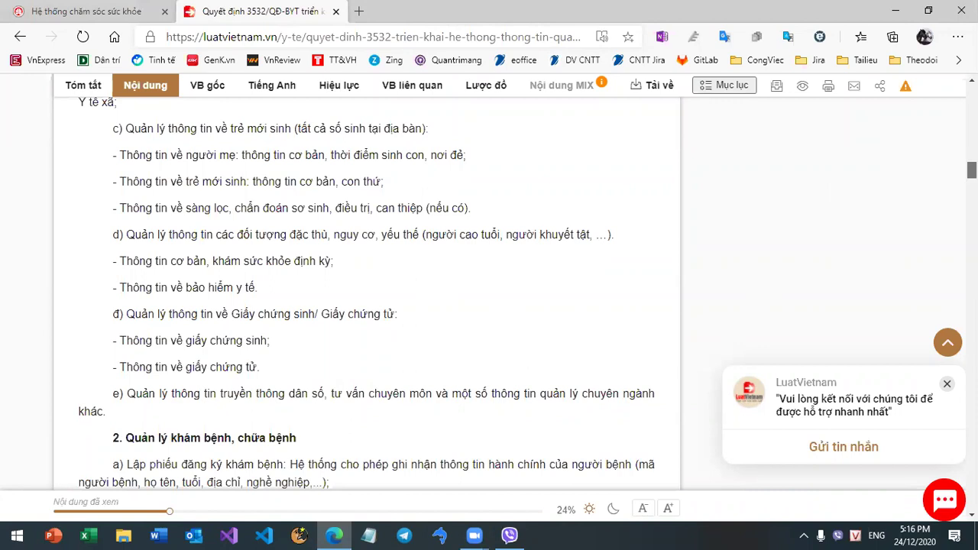
scroll(971, 176, "down", 5)
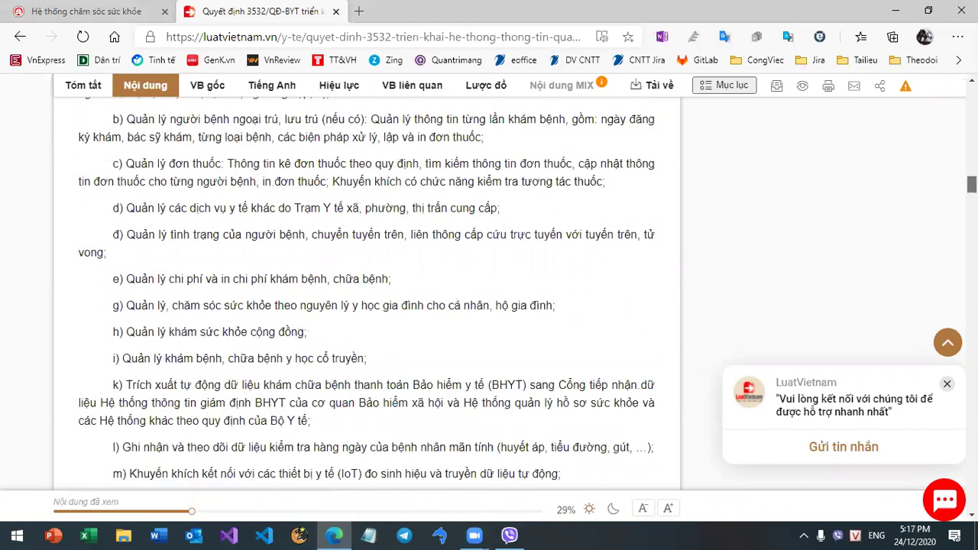
scroll(367, 291, "up", 2)
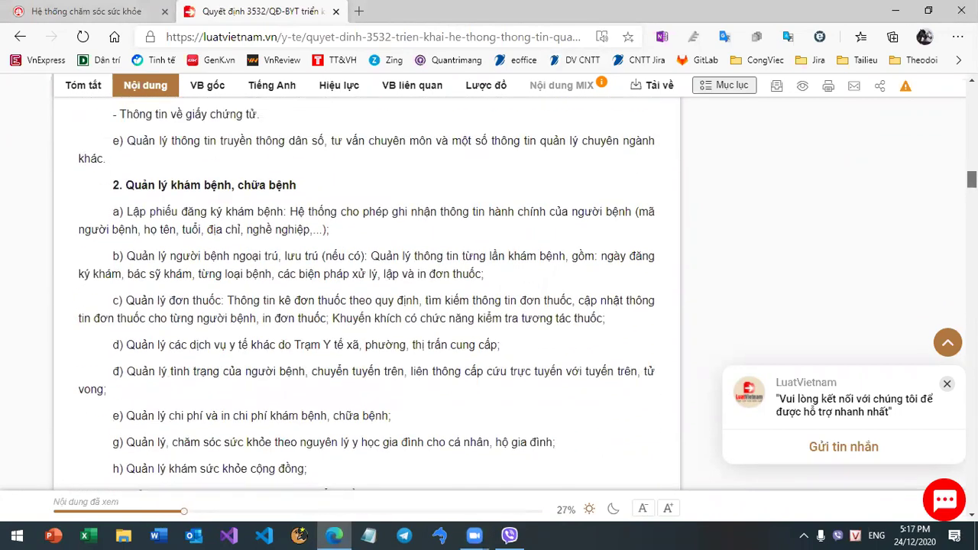
scroll(366, 290, "down", 4)
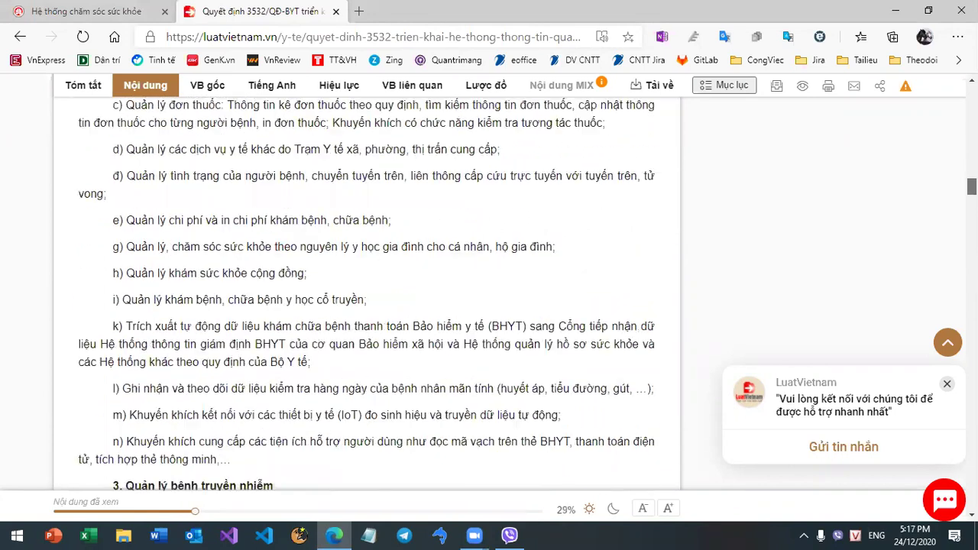
scroll(366, 290, "up", 5)
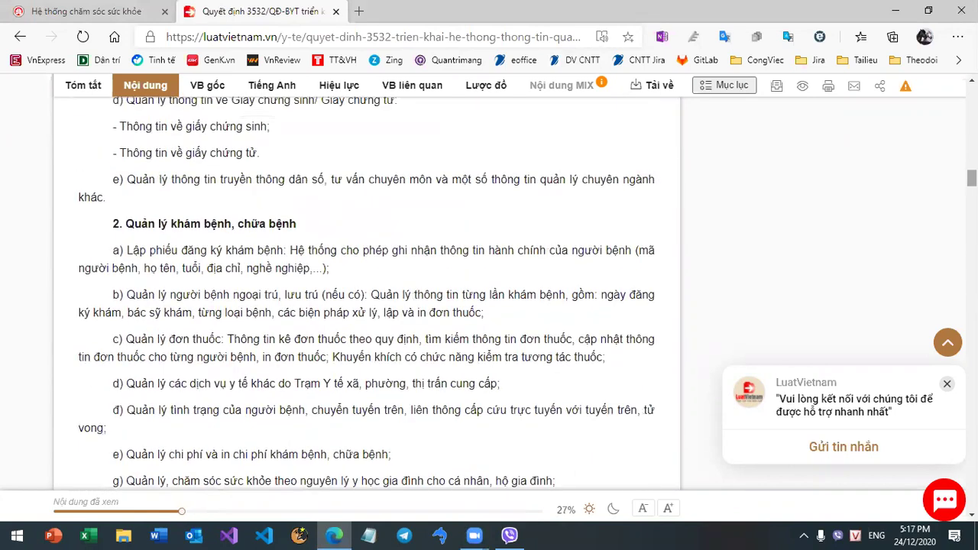
left_click_drag(359, 250, 512, 275)
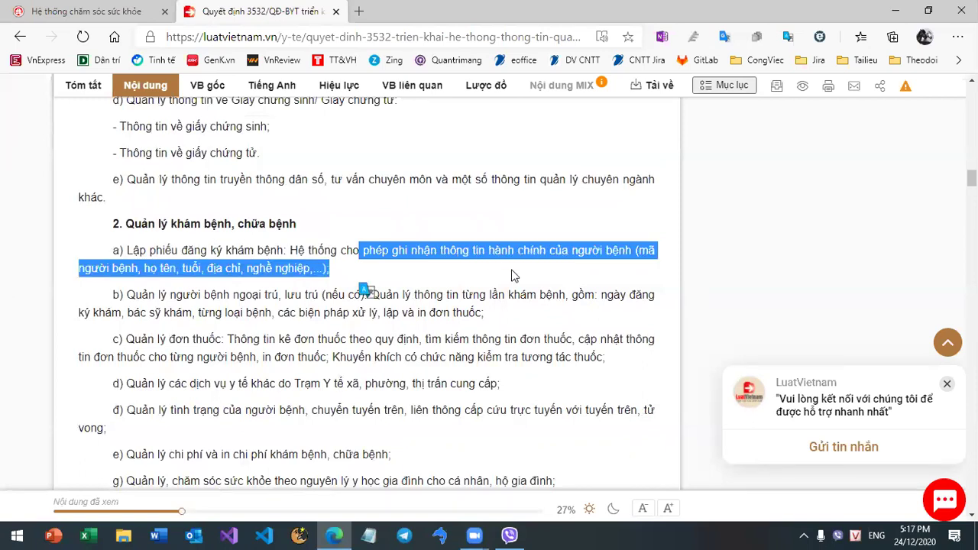
left_click_drag(223, 294, 345, 313)
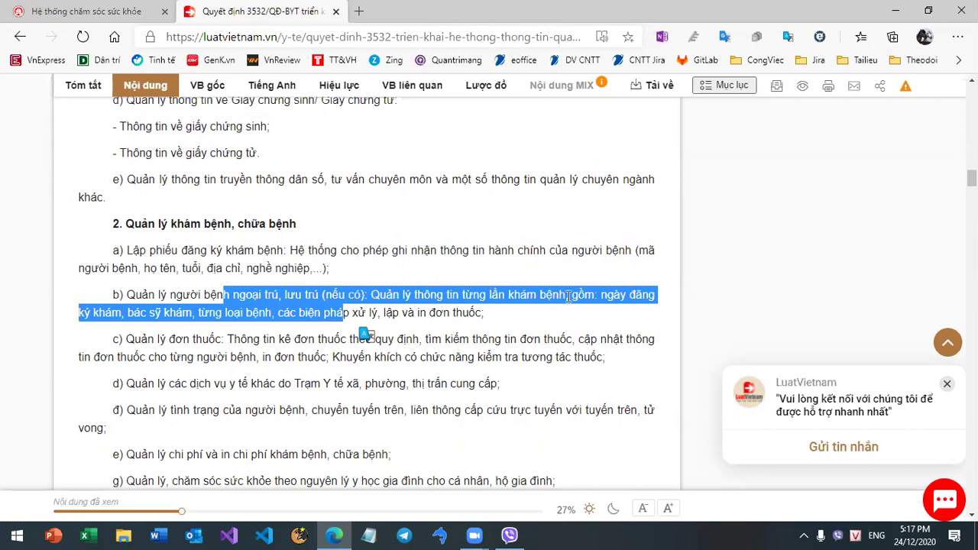
left_click(229, 315)
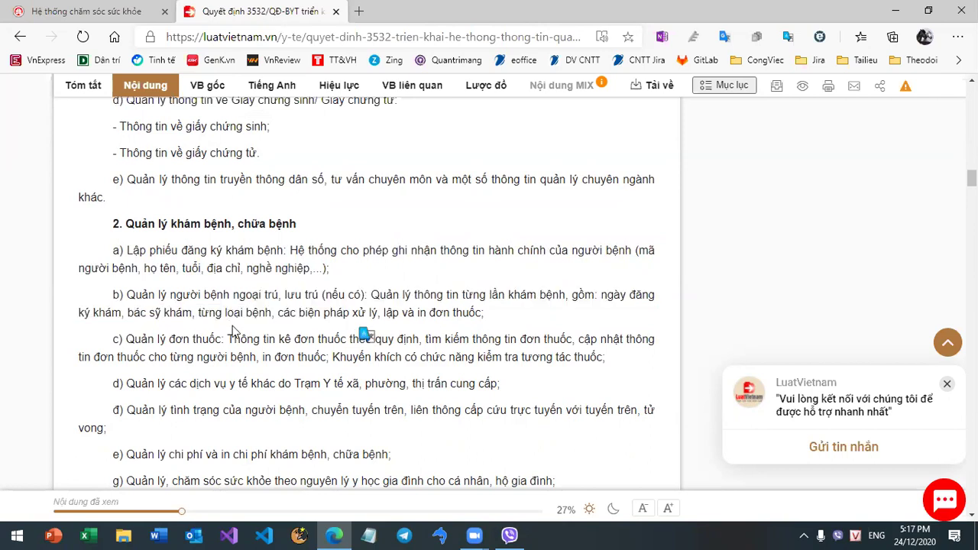
left_click_drag(233, 338, 262, 367)
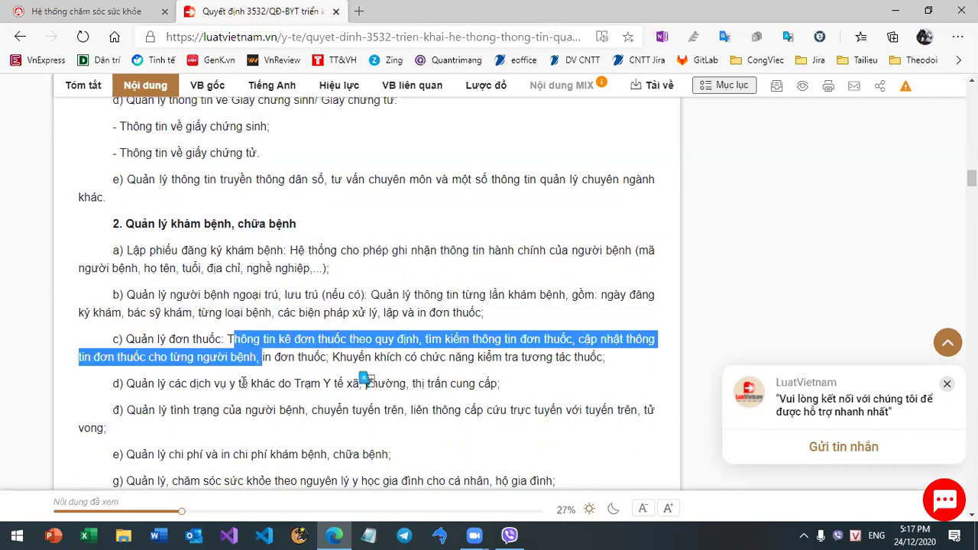
left_click(240, 383)
left_click_drag(218, 223, 289, 224)
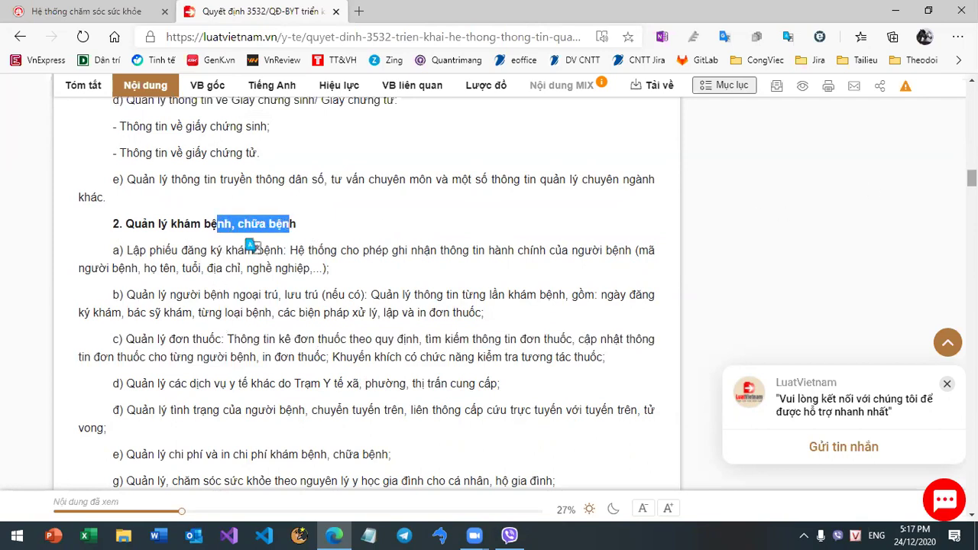
Skim the decision's functional requirements from section 3, "Quản lý bệnh truyền nhiễm", through section 18 on remote consultation
scroll(972, 178, "down", 1)
scroll(367, 291, "down", 6)
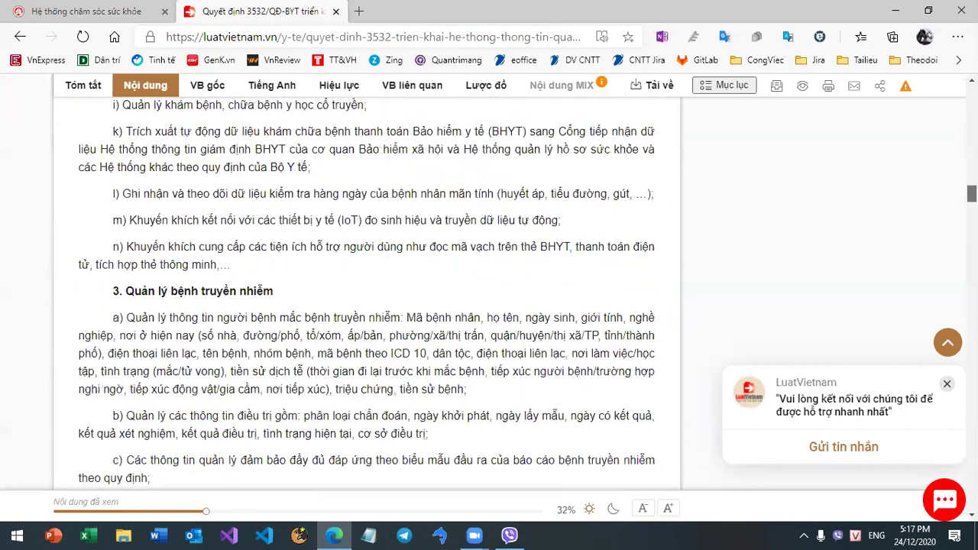
scroll(367, 290, "down", 5)
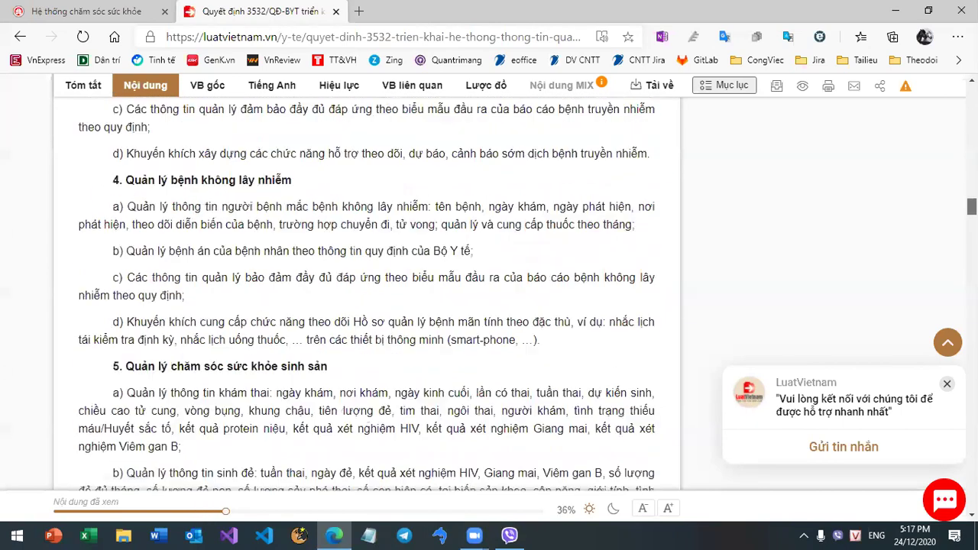
scroll(366, 290, "down", 13)
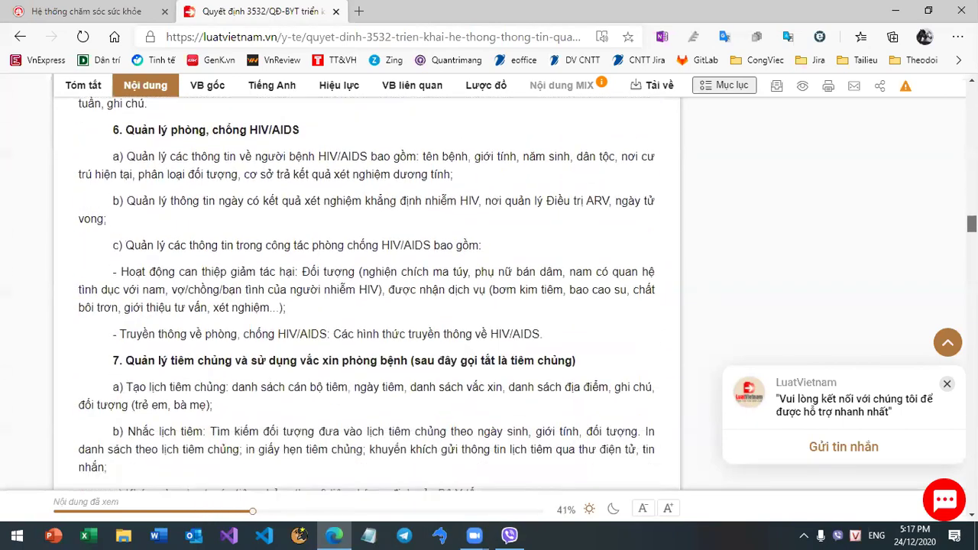
scroll(366, 291, "down", 14)
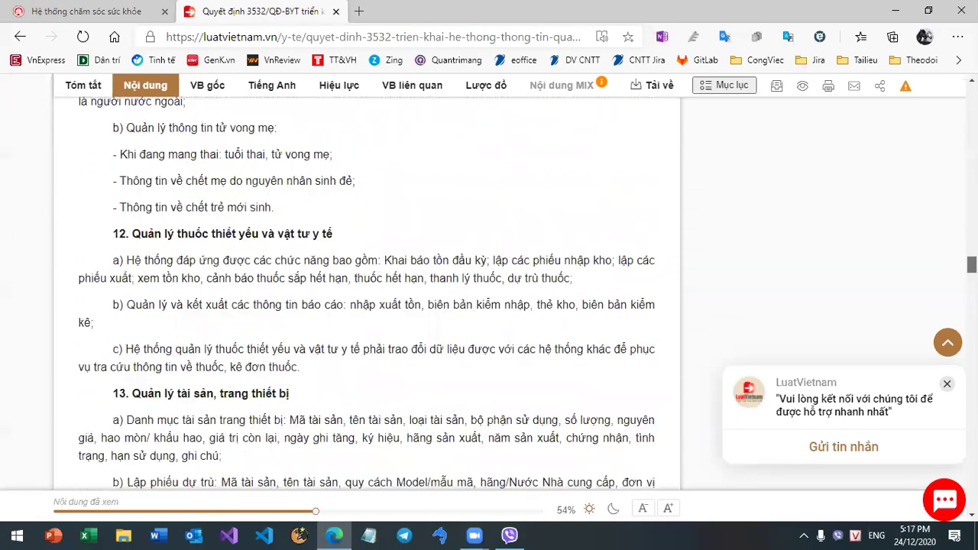
scroll(367, 291, "down", 10)
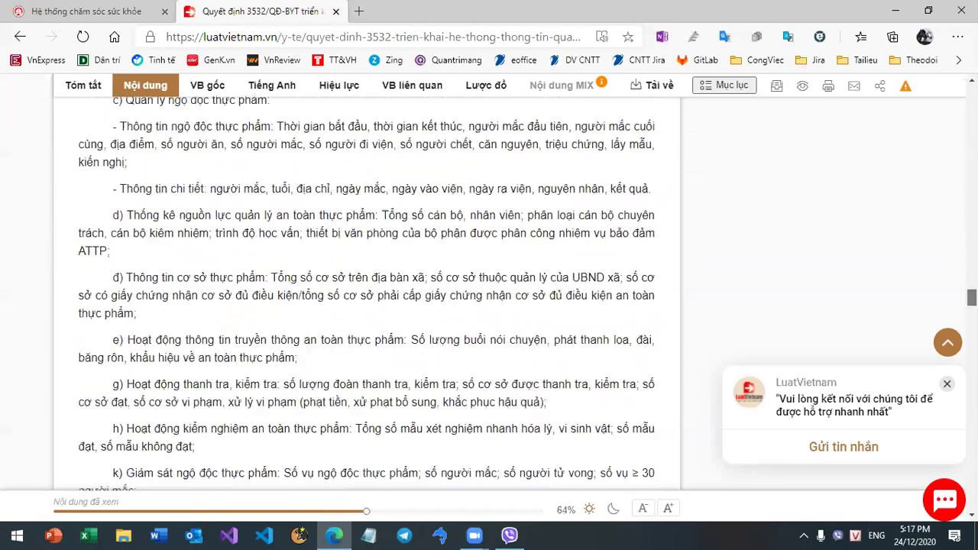
scroll(366, 290, "down", 9)
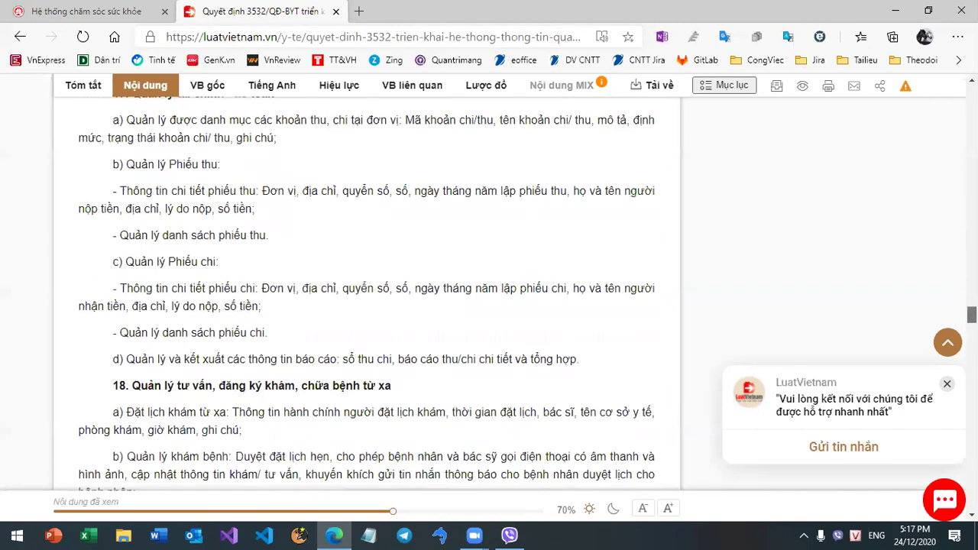
Examine section 20, "Báo cáo thống kê", including the record-book table and the commune-level report form table
scroll(367, 290, "down", 5)
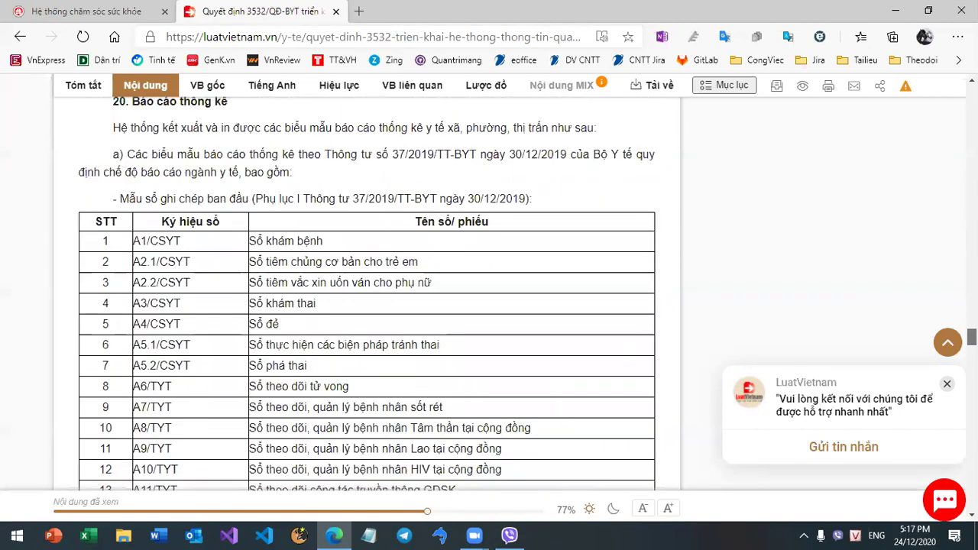
scroll(367, 290, "down", 3)
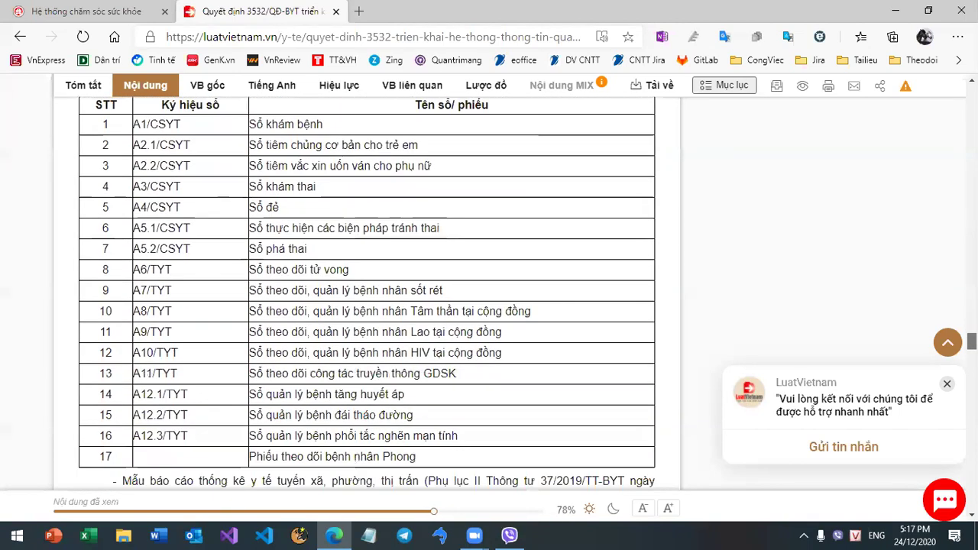
scroll(366, 291, "up", 5)
scroll(366, 291, "down", 1)
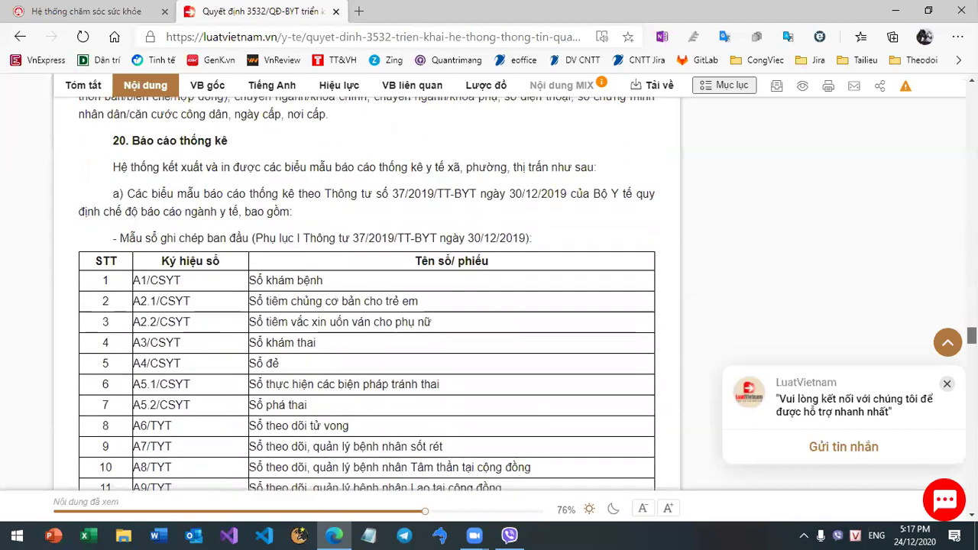
scroll(367, 290, "down", 2)
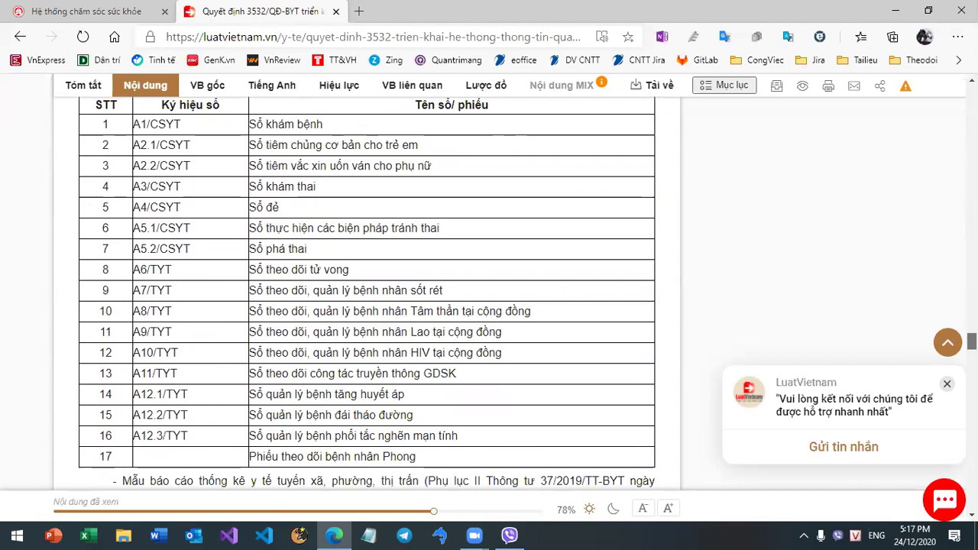
scroll(367, 291, "down", 5)
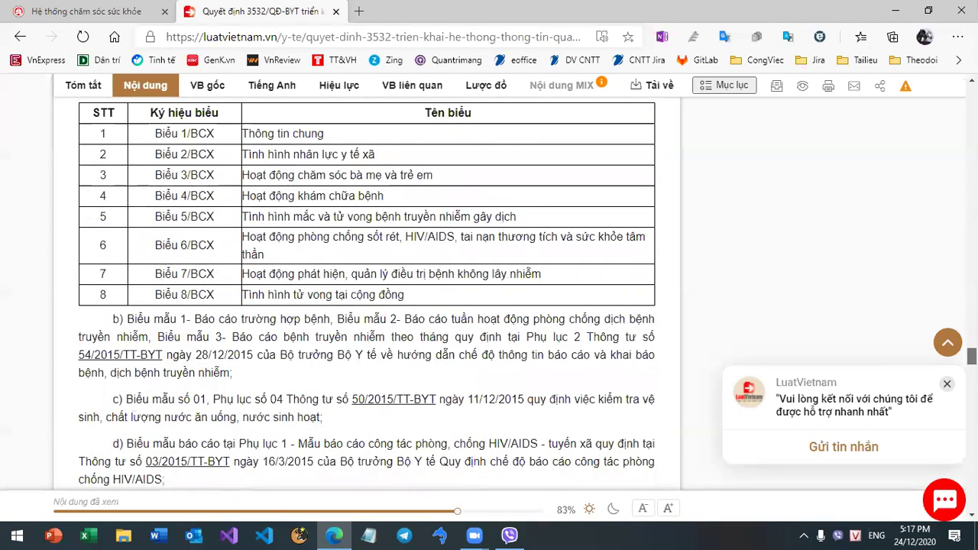
scroll(367, 291, "up", 2)
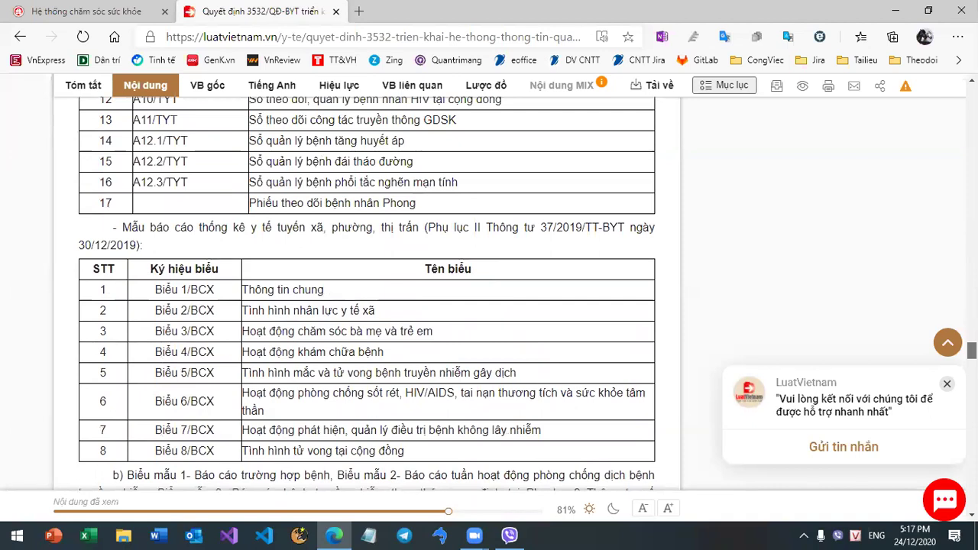
scroll(367, 290, "down", 5)
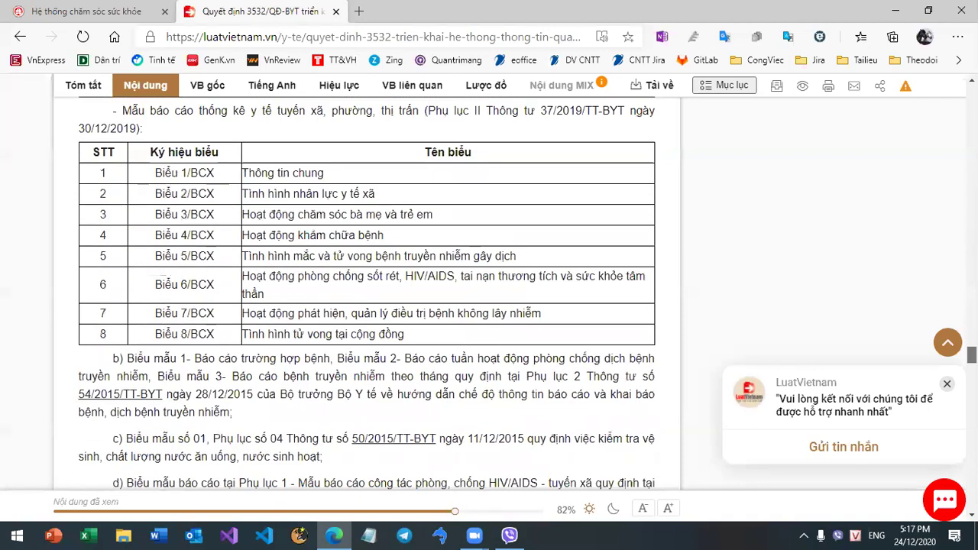
Review section 23, "Liên thông, chia sẻ dữ liệu", highlighting the vaccination item in its list of shared data types
scroll(367, 290, "down", 6)
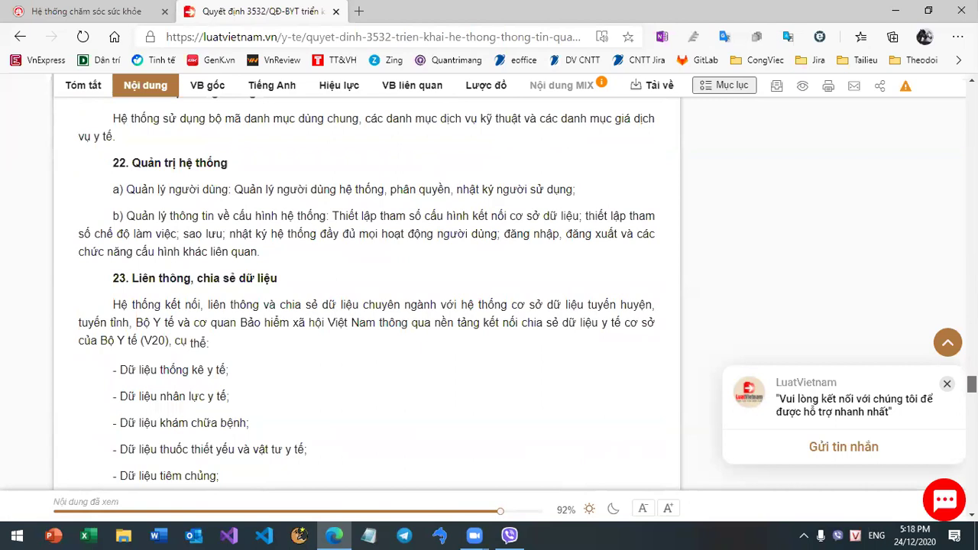
scroll(366, 290, "down", 1)
scroll(366, 290, "down", 2)
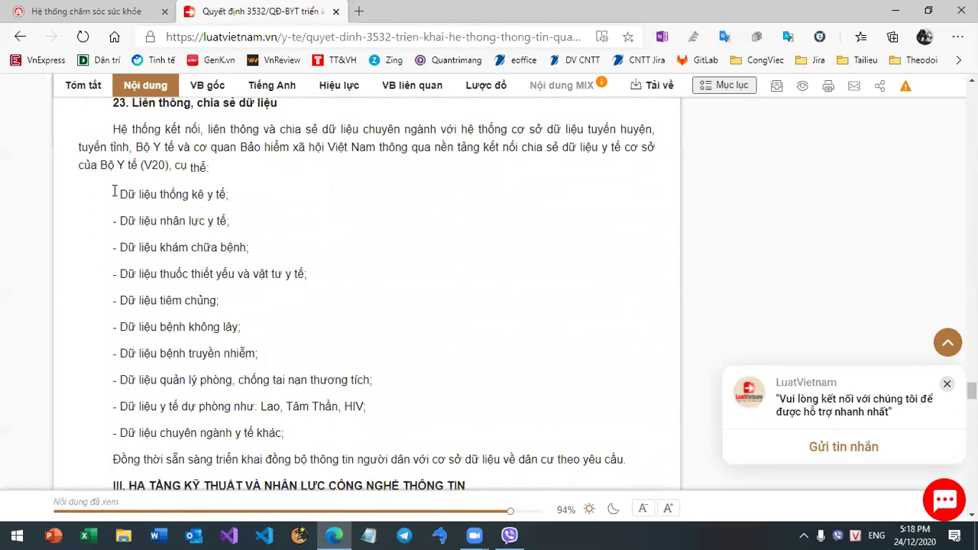
left_click_drag(120, 196, 313, 433)
left_click(180, 222)
left_click_drag(122, 300, 222, 311)
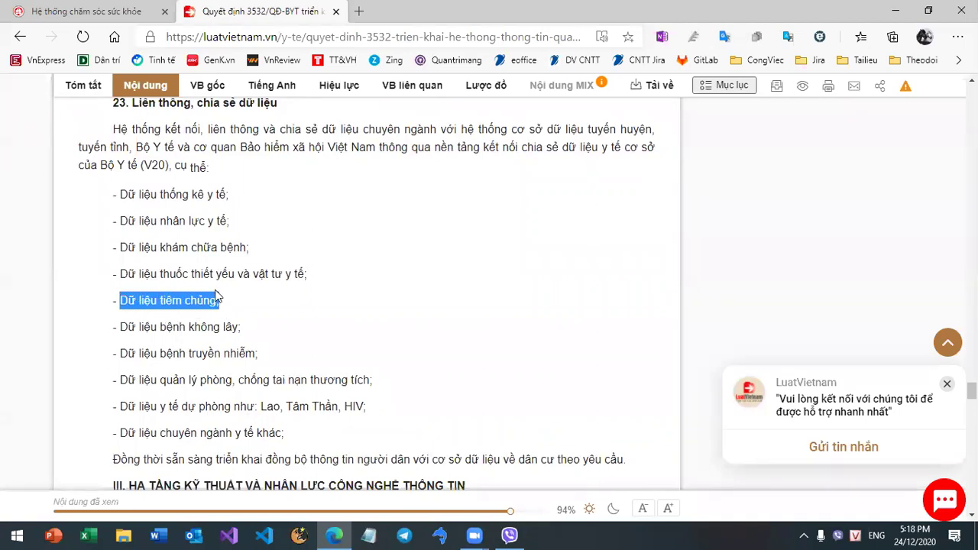
left_click(217, 300)
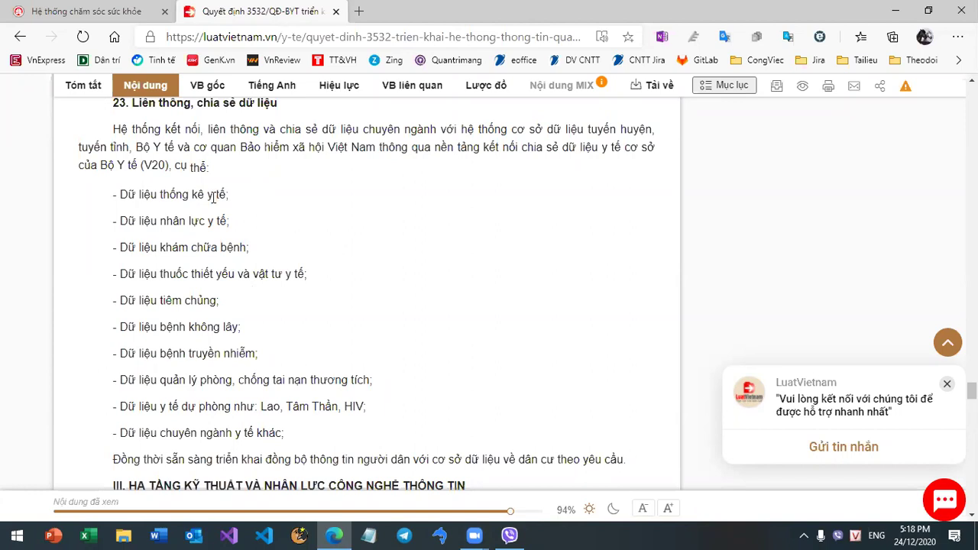
left_click_drag(163, 129, 169, 130)
left_click(161, 127)
Look back at report form items e to i in section 20 and return to section 23
mouse_move(971, 392)
left_mouse_down()
mouse_move(971, 370)
mouse_move(971, 391)
left_mouse_up()
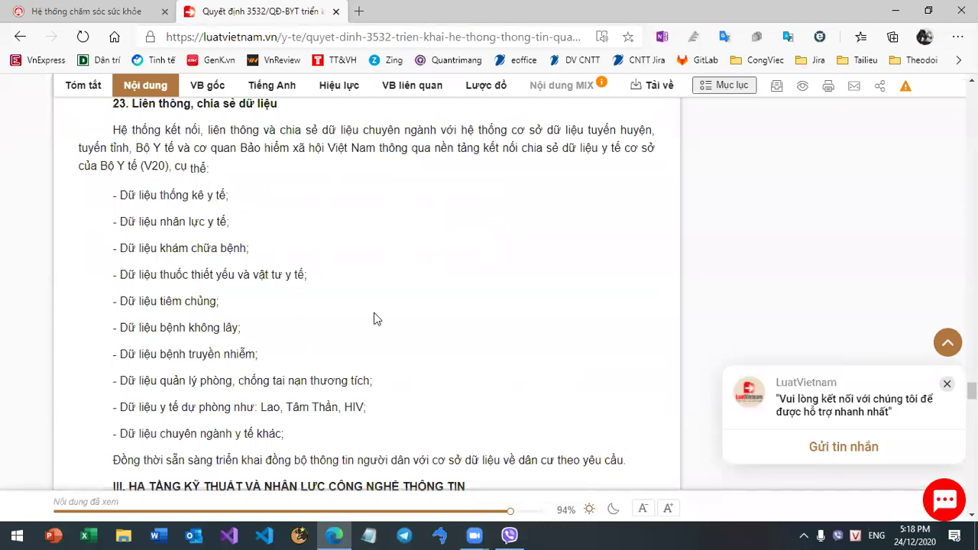
mouse_move(971, 390)
left_mouse_down()
mouse_move(971, 309)
mouse_move(971, 372)
left_mouse_up()
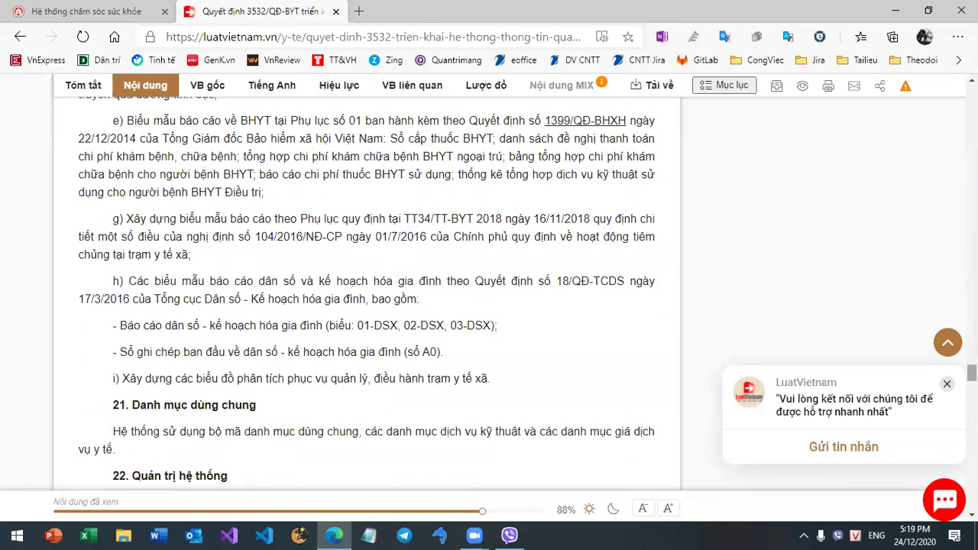
scroll(825, 364, "down", 5)
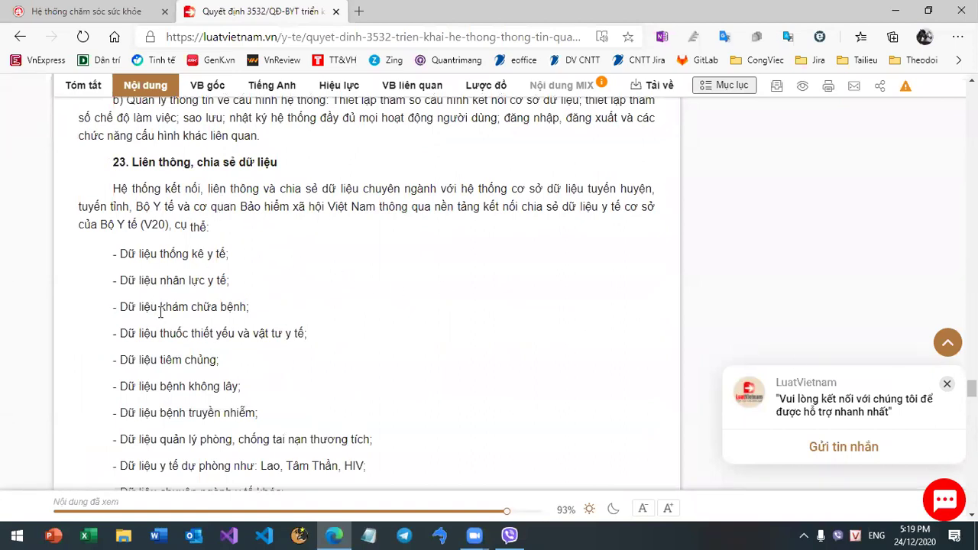
Go through section 23's shared data types, highlighting entries from "Dữ liệu thống kê y tế" to "Dữ liệu chuyên ngành y tế khác"
scroll(971, 391, "down", 2)
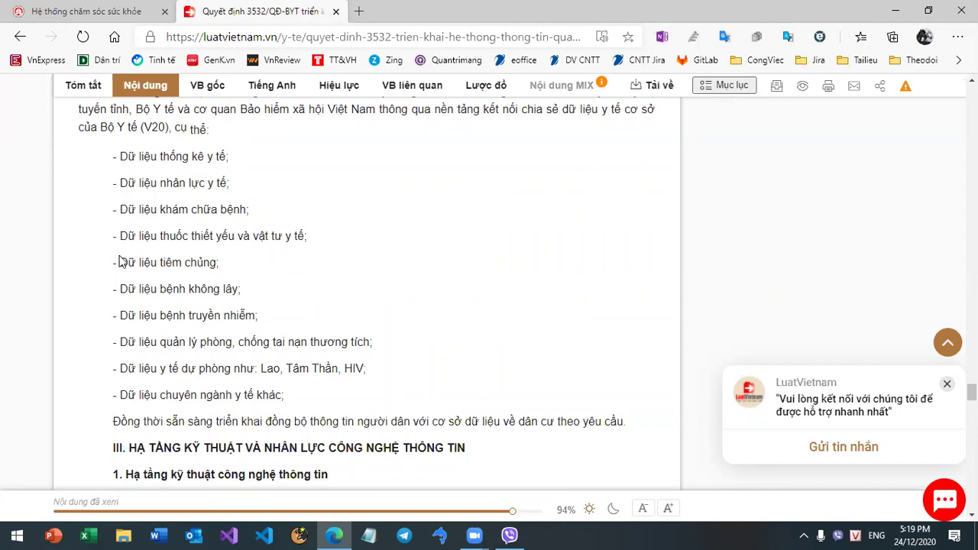
left_click_drag(119, 262, 207, 289)
left_click(206, 262)
left_click_drag(123, 156, 273, 237)
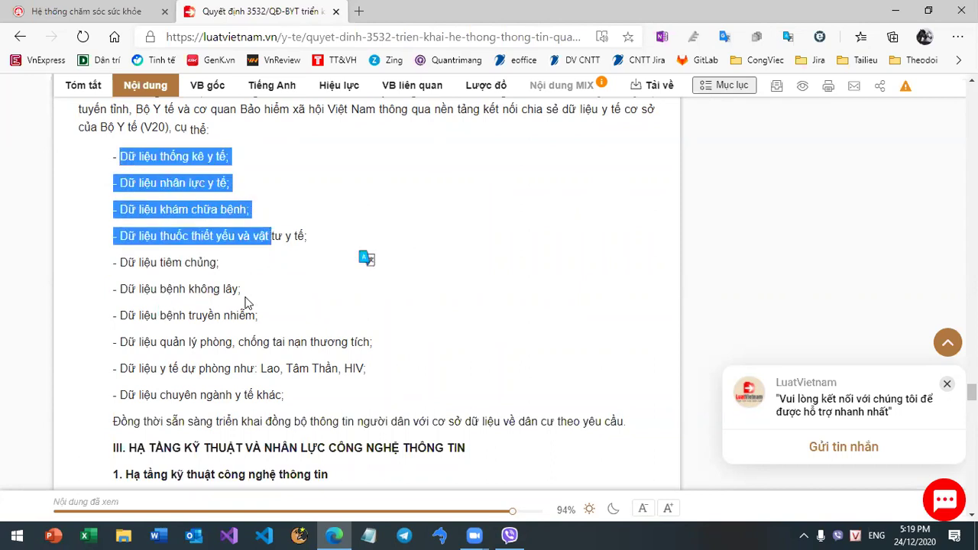
left_click(160, 288)
double_click(160, 288)
left_click_drag(202, 316, 448, 347)
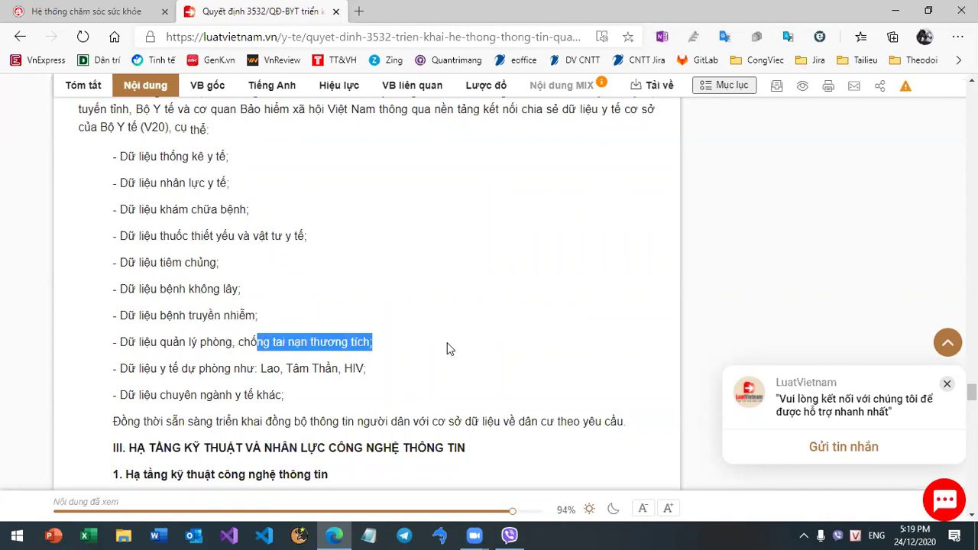
left_click(178, 364)
left_click_drag(122, 369, 348, 369)
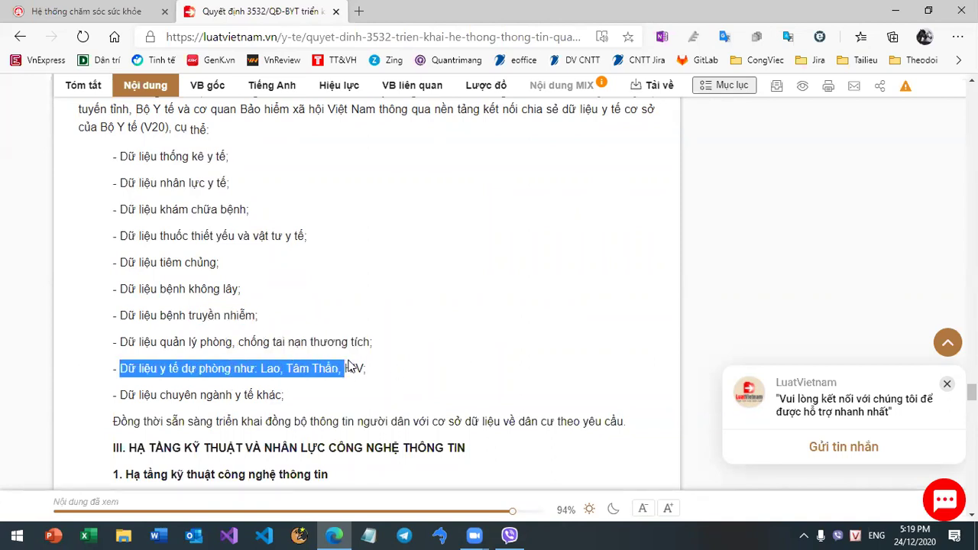
left_click(187, 392)
left_click_drag(149, 392, 280, 394)
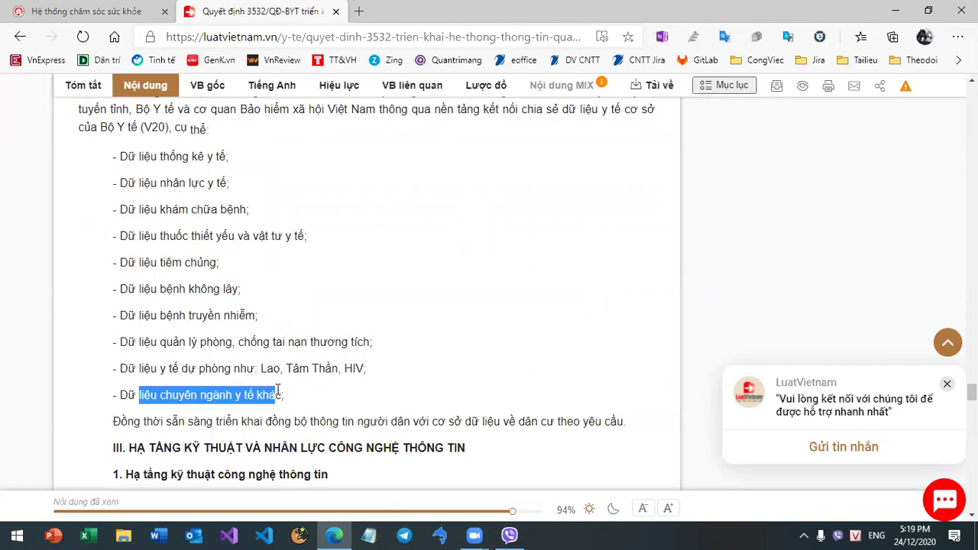
Highlight the preventive health item in section 23 and the closing sentence on syncing residents' information with the population database
left_click(162, 391)
left_click_drag(157, 368, 320, 379)
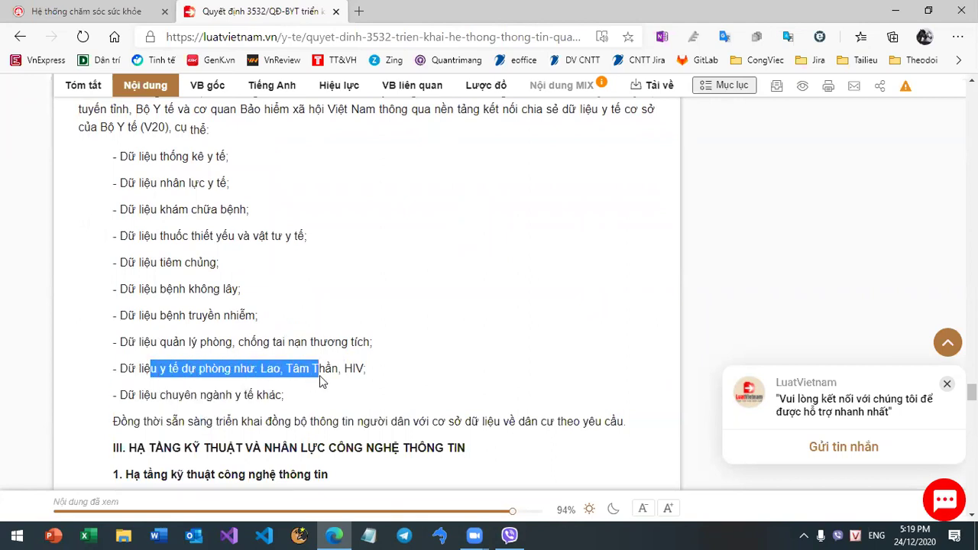
left_click(176, 343)
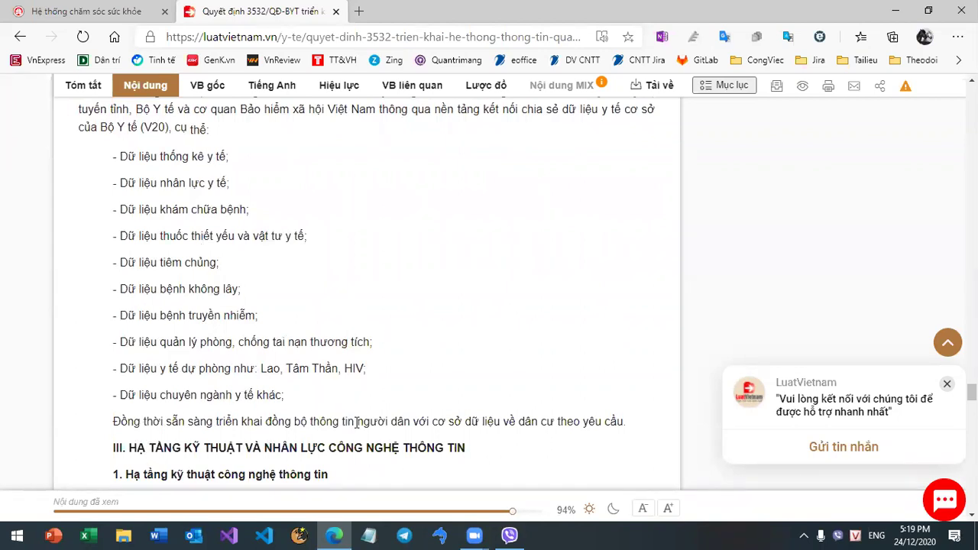
left_click_drag(420, 424, 621, 425)
left_click(504, 383)
scroll(657, 396, "up", 1)
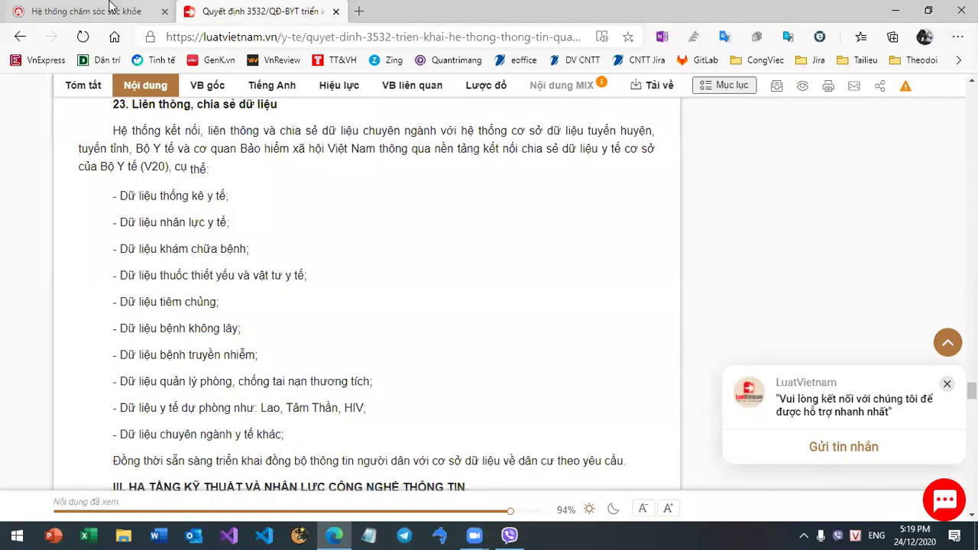
Switch to the commune health station system and look over its main modules, including Dân số
left_click(111, 9)
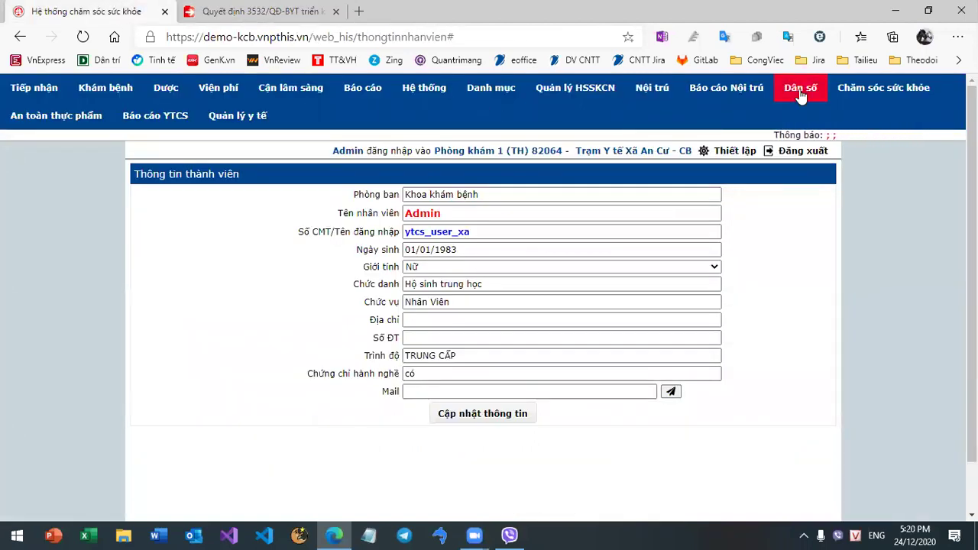
mouse_move(800, 95)
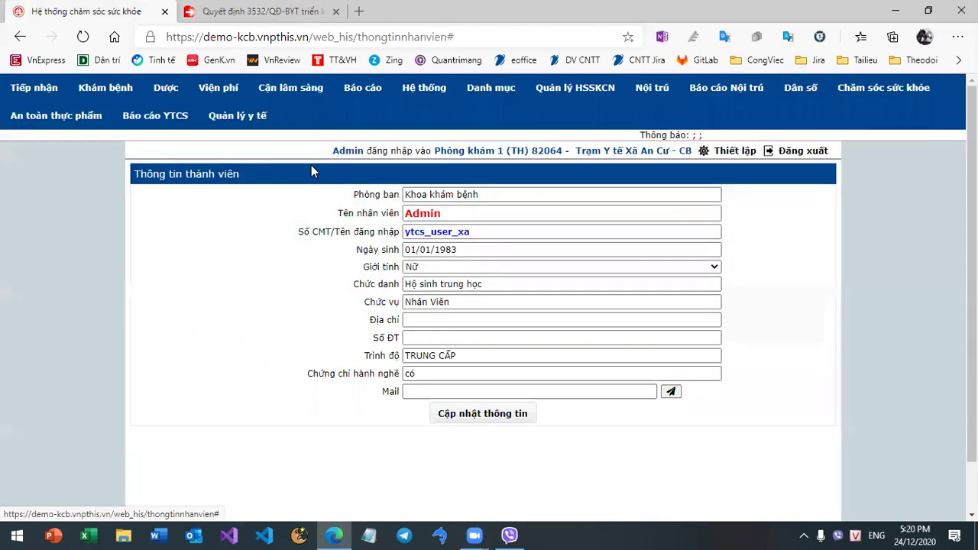
mouse_move(803, 90)
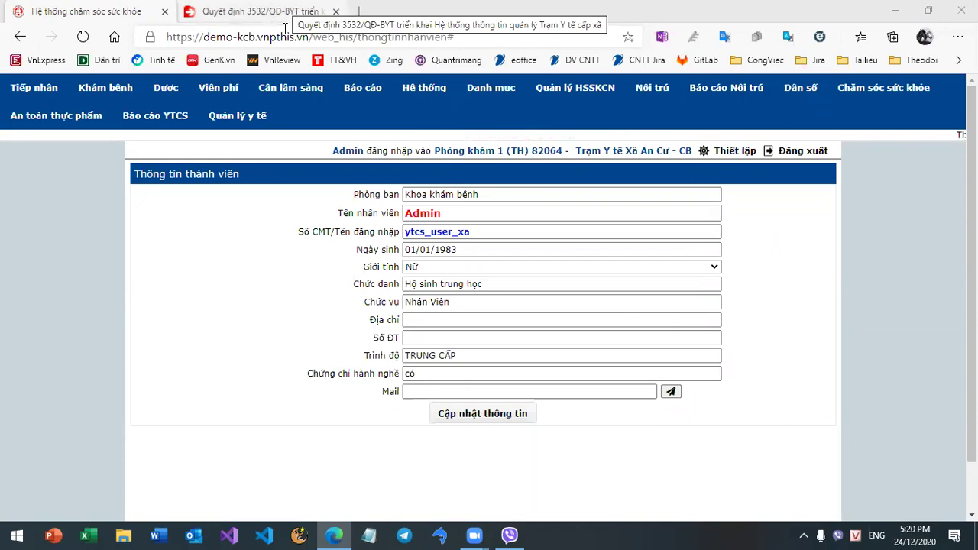
Return to Decision 3532 and review the system functions in part II, from population and family planning through vaccination management
left_click(284, 27)
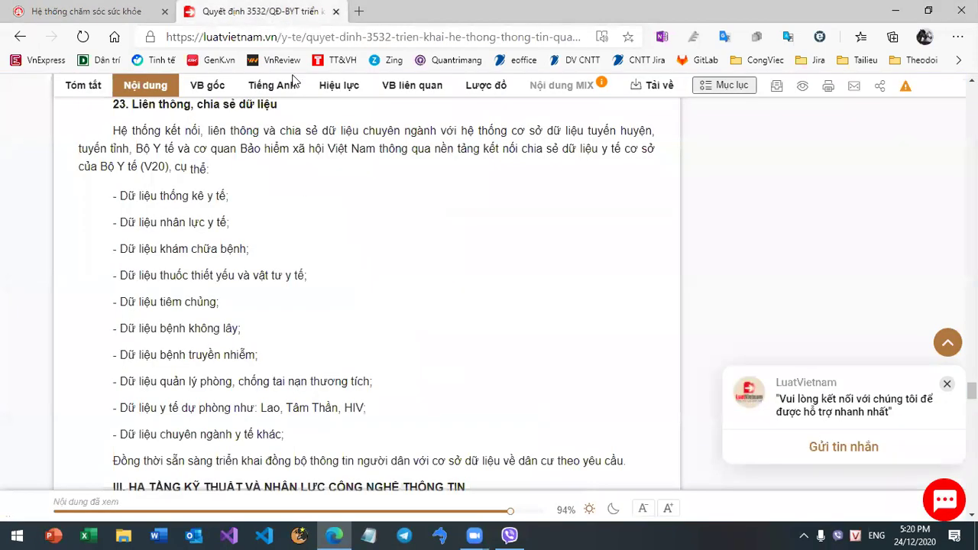
scroll(367, 291, "up", 20)
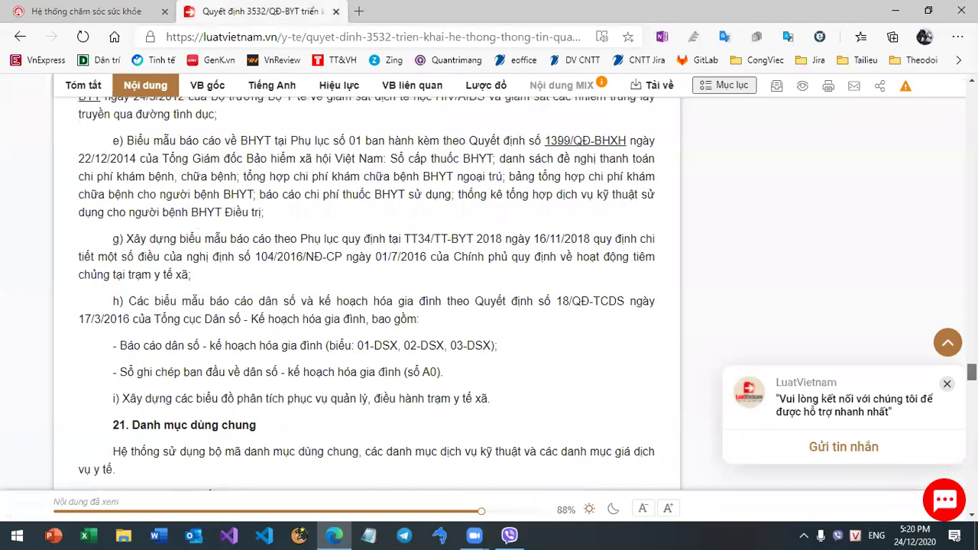
scroll(367, 291, "up", 15)
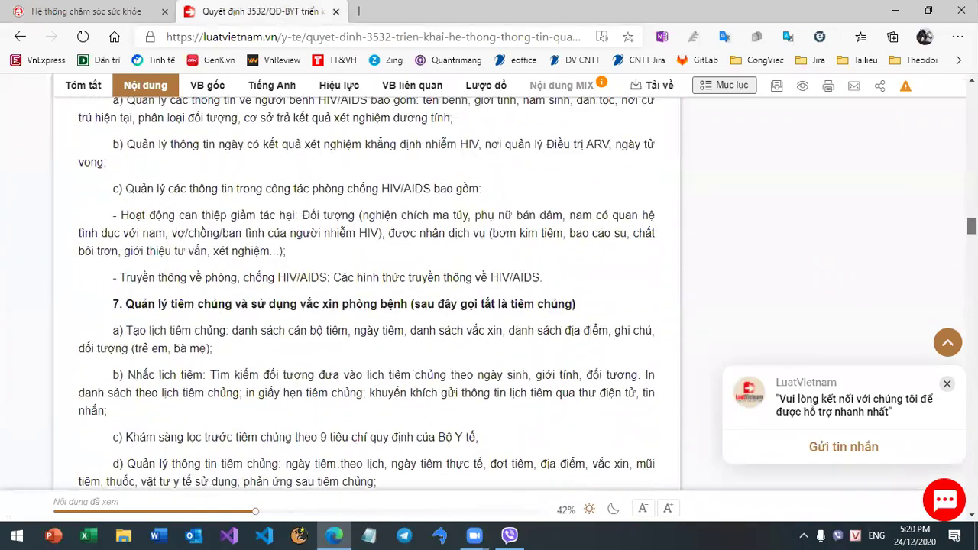
scroll(366, 291, "up", 12)
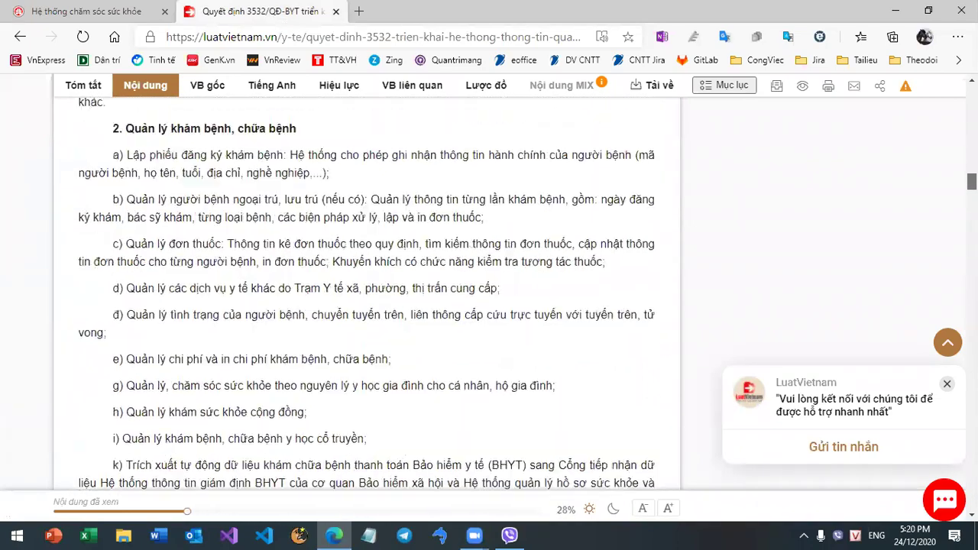
scroll(367, 290, "up", 2)
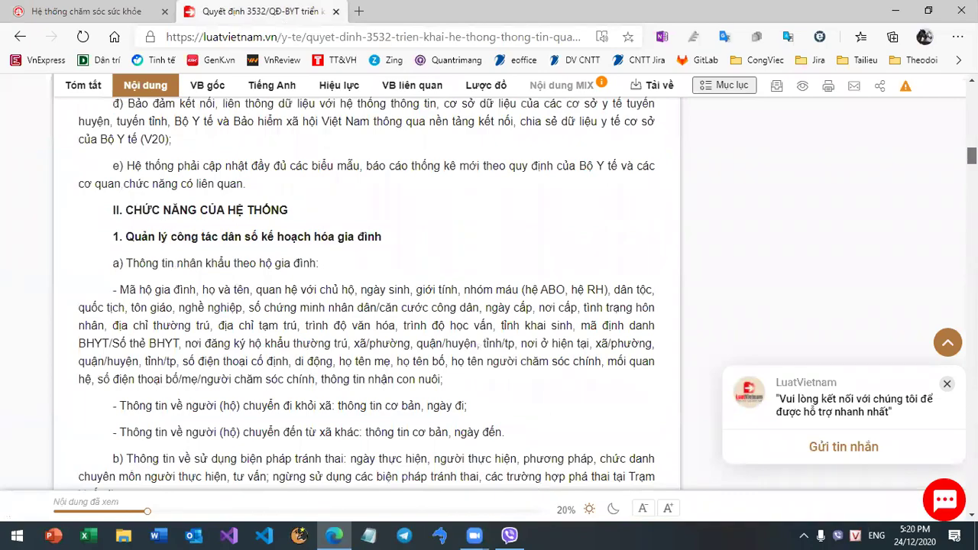
scroll(367, 290, "up", 5)
scroll(366, 290, "down", 7)
scroll(366, 290, "down", 12)
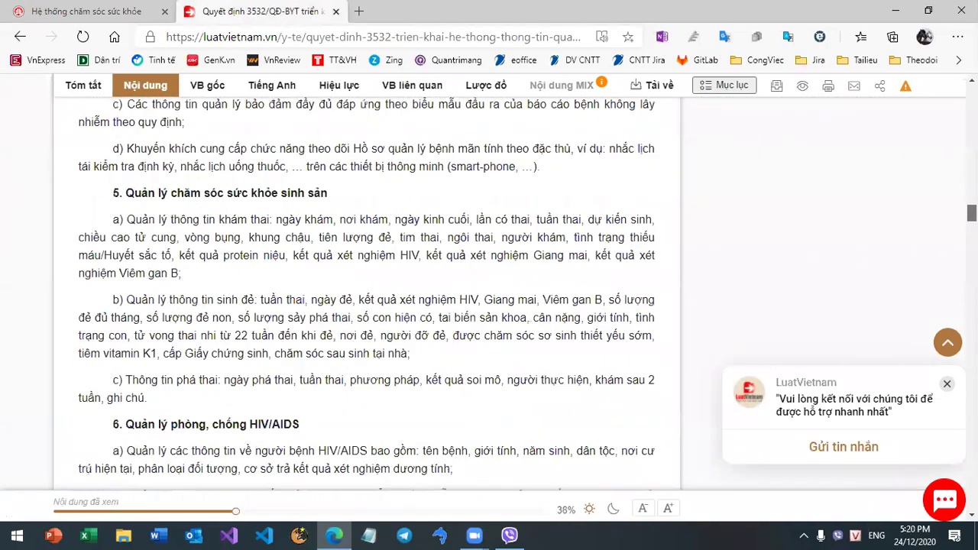
scroll(366, 291, "down", 1)
scroll(367, 290, "up", 8)
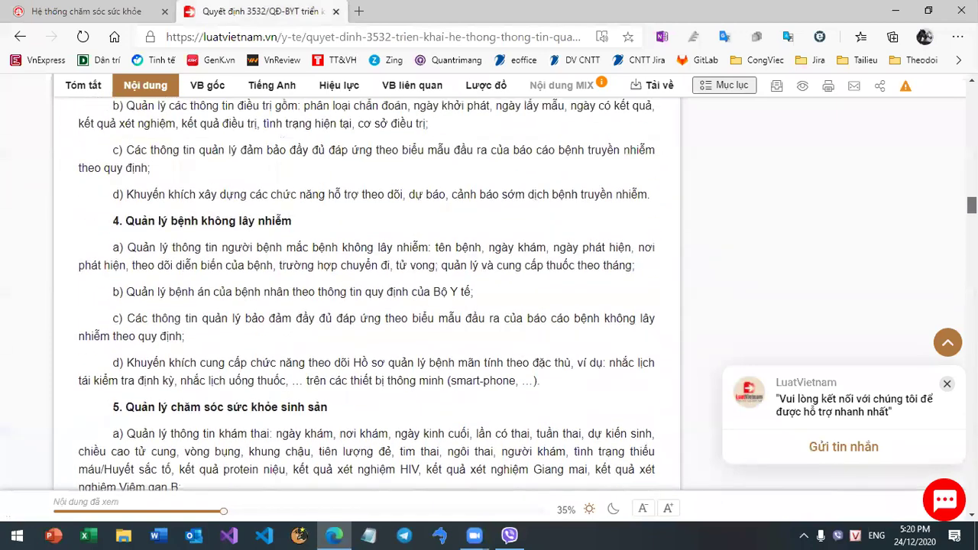
scroll(367, 290, "up", 8)
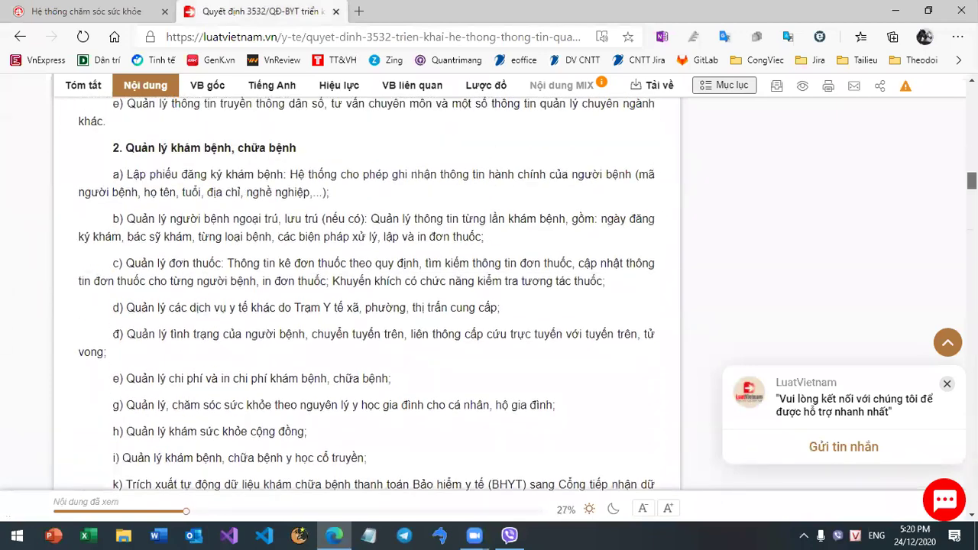
scroll(367, 290, "up", 1)
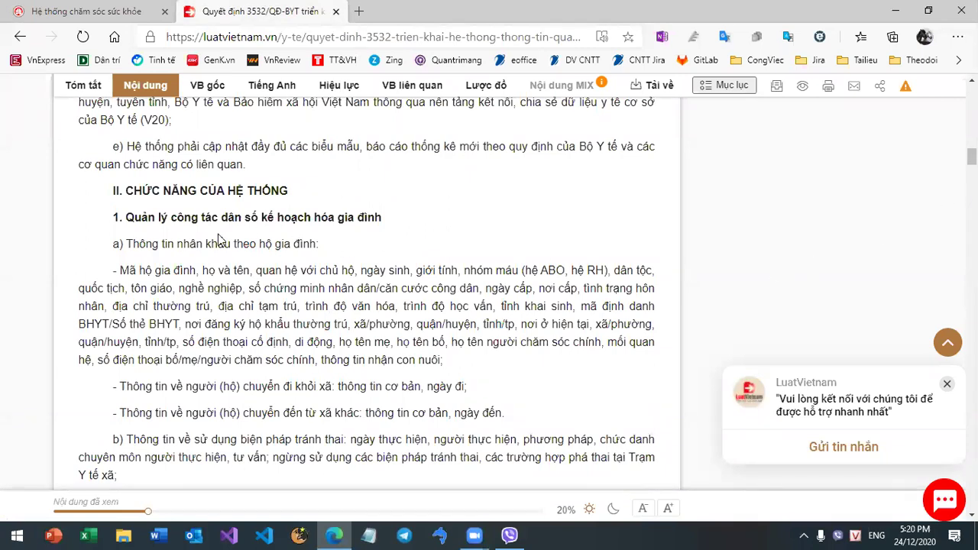
Switch back to the health station system and open Quản lý uống Vitamin under the health care functions
left_click(132, 9)
left_click(917, 94)
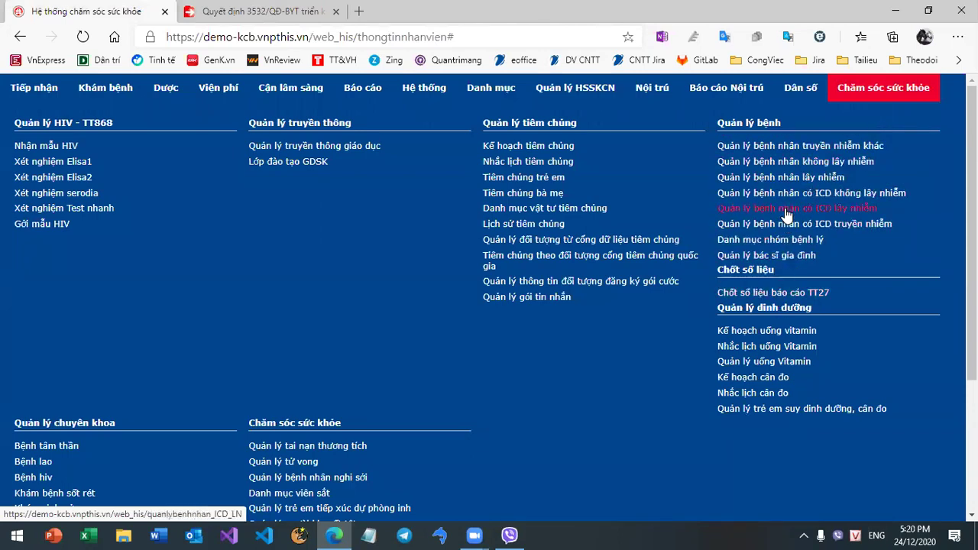
left_click(765, 369)
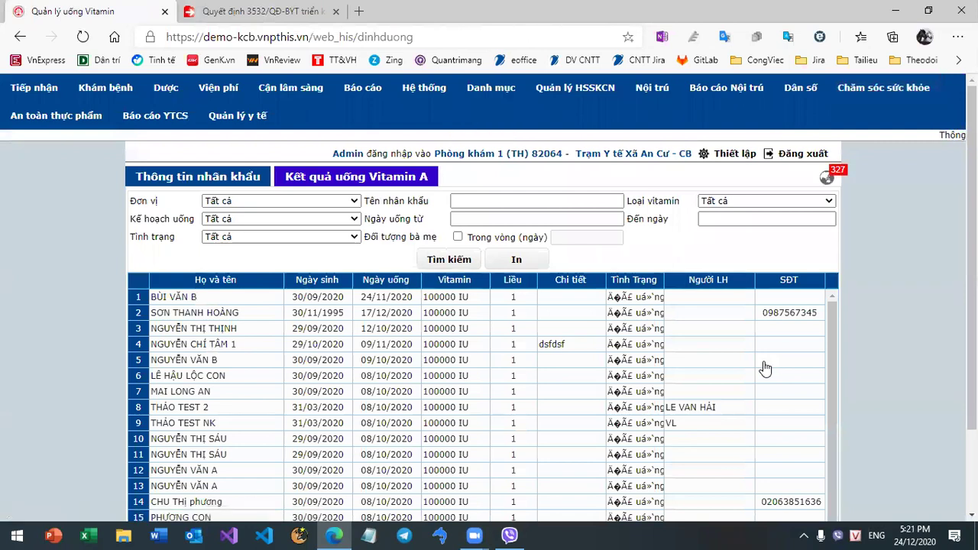
Search the resident information for the vitamin plan "vcu phường 2 T12"
left_click(217, 177)
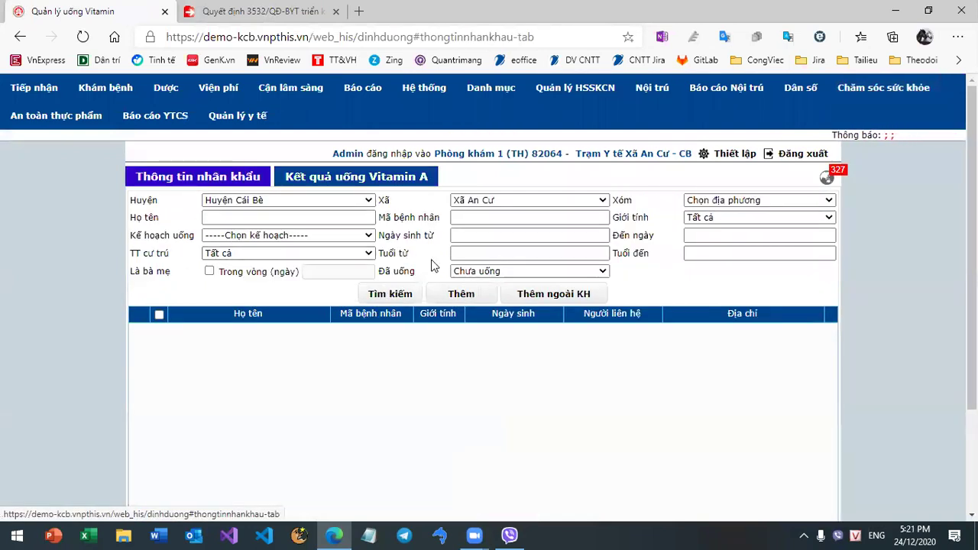
left_click(388, 296)
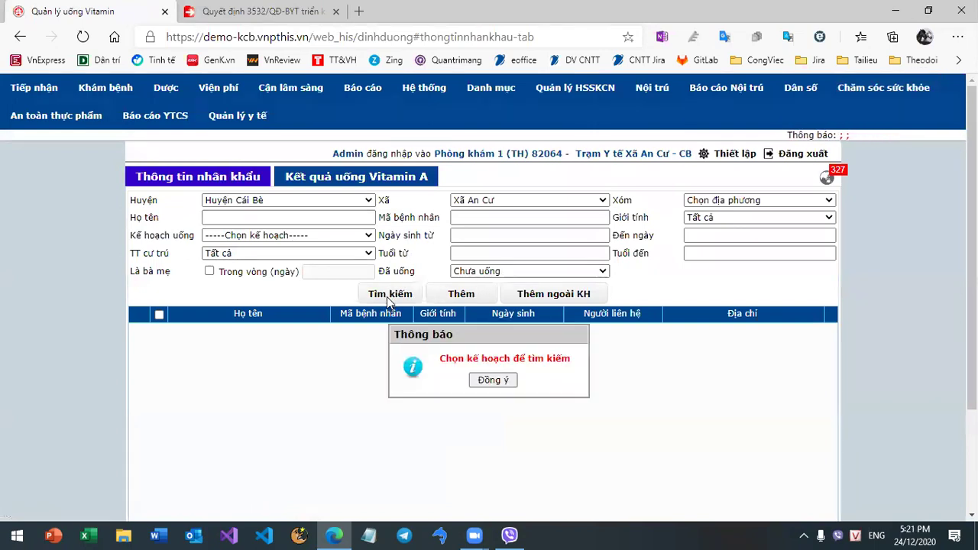
left_click(492, 382)
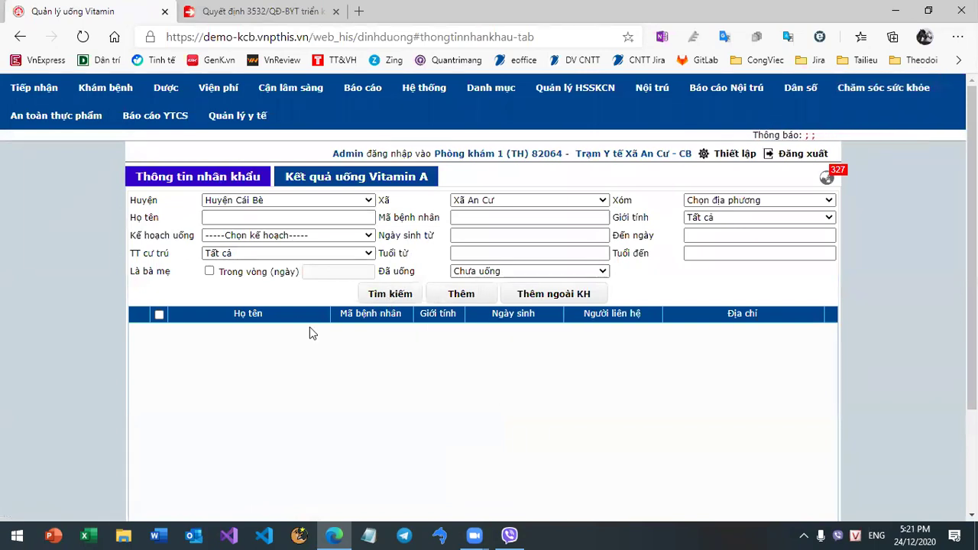
left_click(305, 236)
left_click(294, 260)
left_click(409, 292)
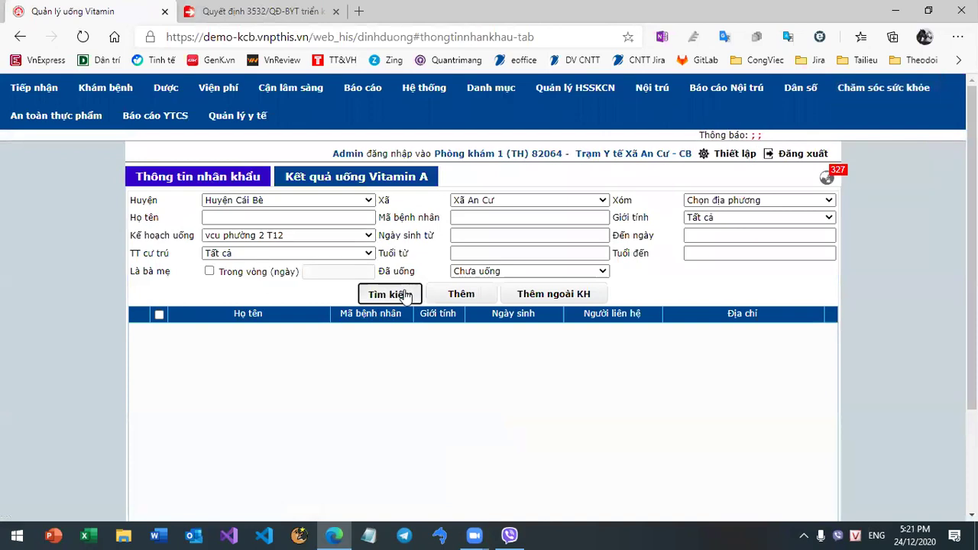
Change the vitamin plan to "ke hoach vita 2021" and search for its residents
left_click(313, 236)
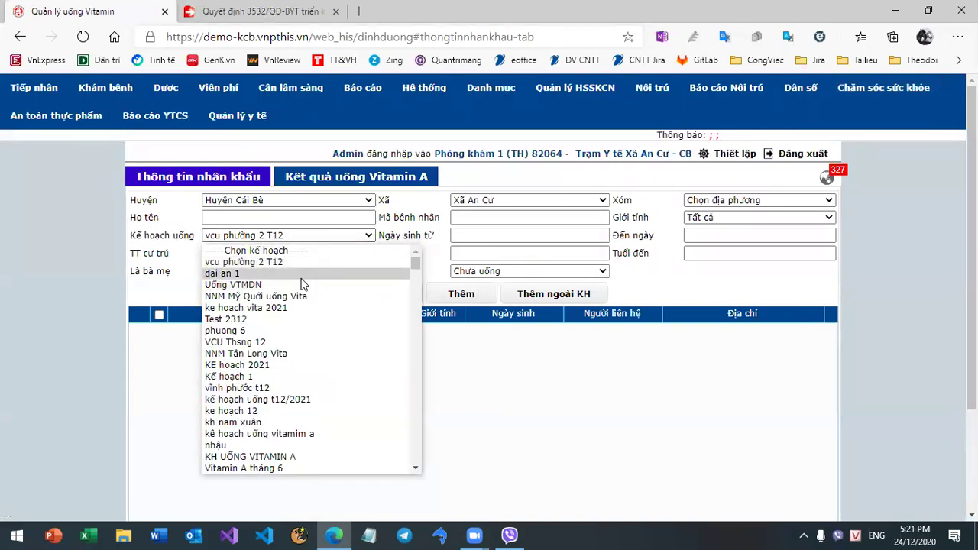
left_click(299, 285)
left_click(321, 235)
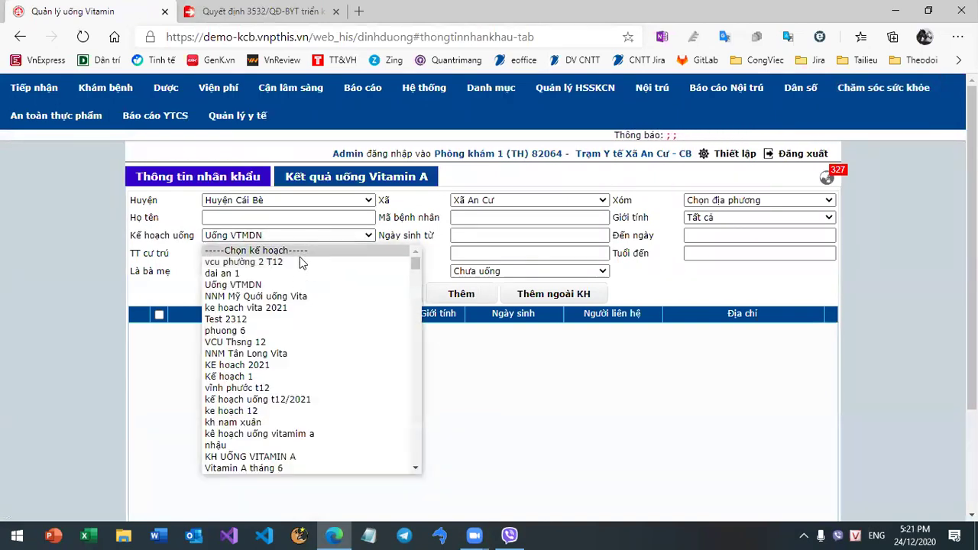
left_click(279, 308)
left_click(404, 293)
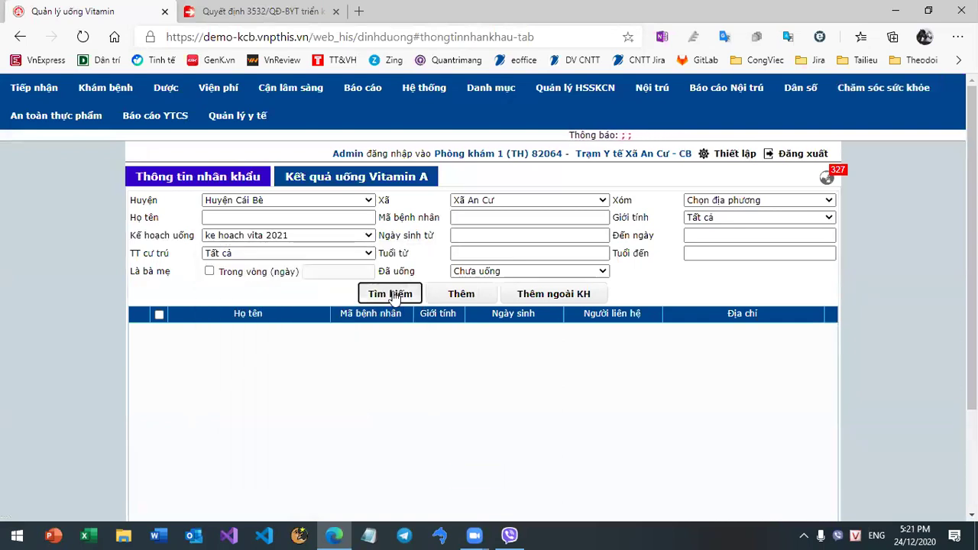
Search for residents under the plan "NNM Tân Long Vita" and under the plan "Test 2312"
left_click(317, 235)
left_click(269, 354)
left_click(386, 293)
left_click(323, 236)
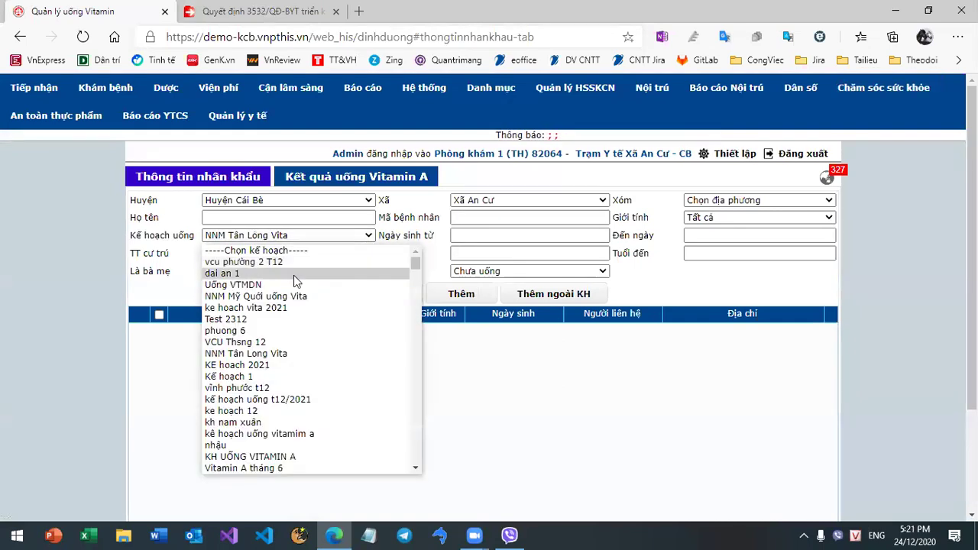
left_click(280, 320)
left_click(389, 295)
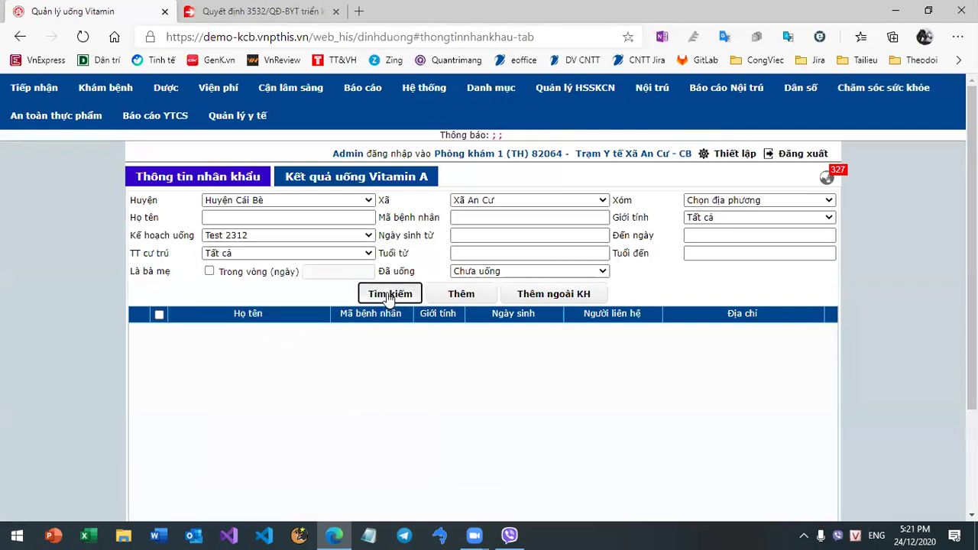
Search the plan "ke hoach vita 2021" again with the Đã uống filter set to "Tất cả"
left_click(308, 233)
left_click(280, 308)
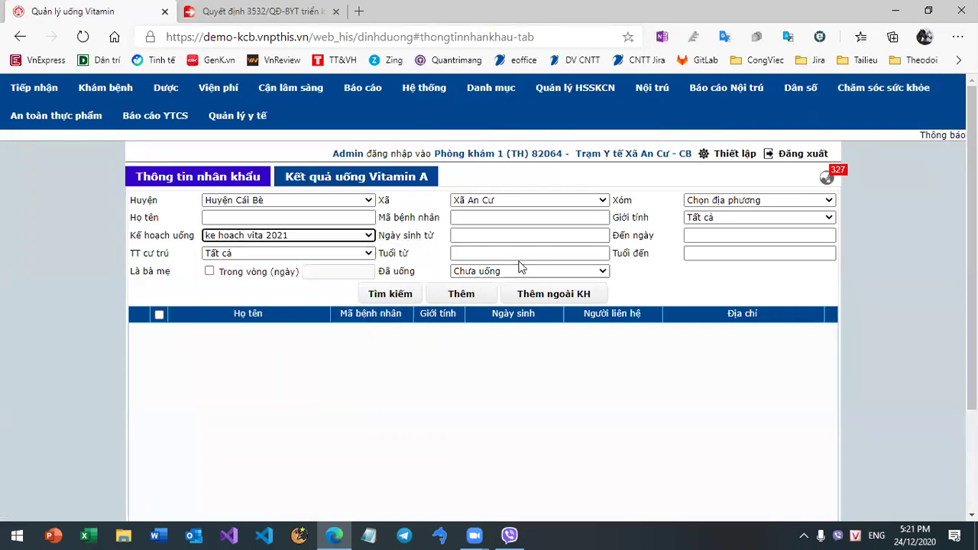
left_click(517, 270)
left_click(501, 287)
left_click(411, 298)
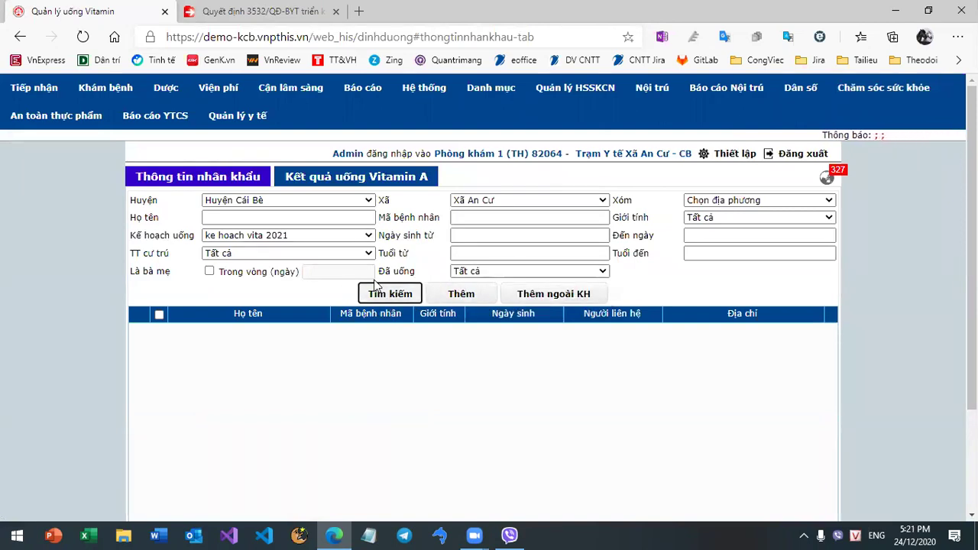
Search for residents under the plans "NNM Mỹ Quới uống Vita" and "kế hoạch uống t12/2021", checking the available hamlets
left_click(322, 235)
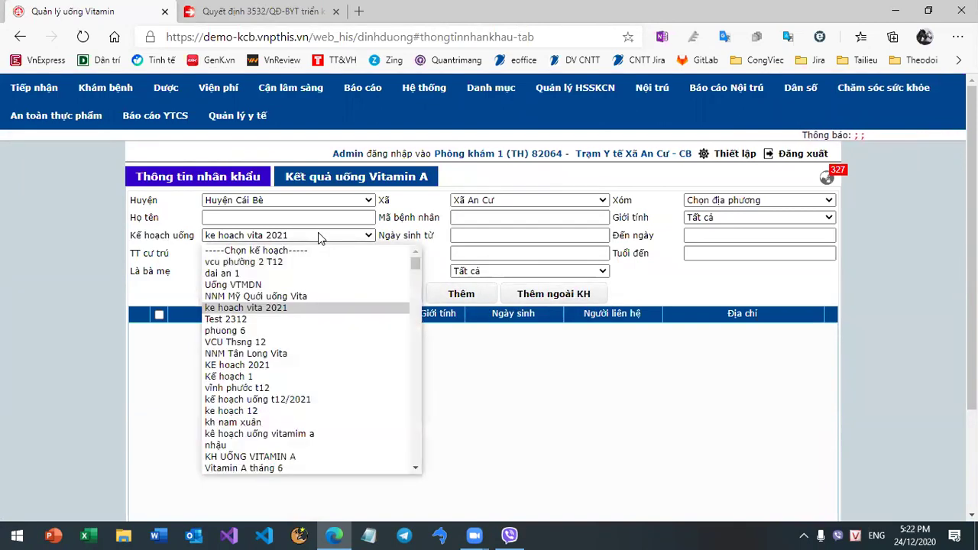
left_click(315, 296)
left_click(410, 295)
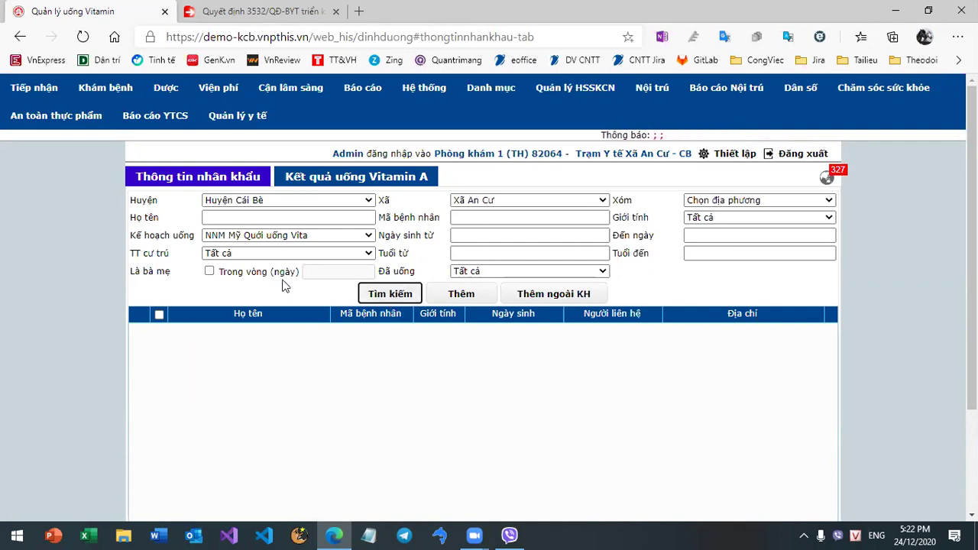
left_click(290, 235)
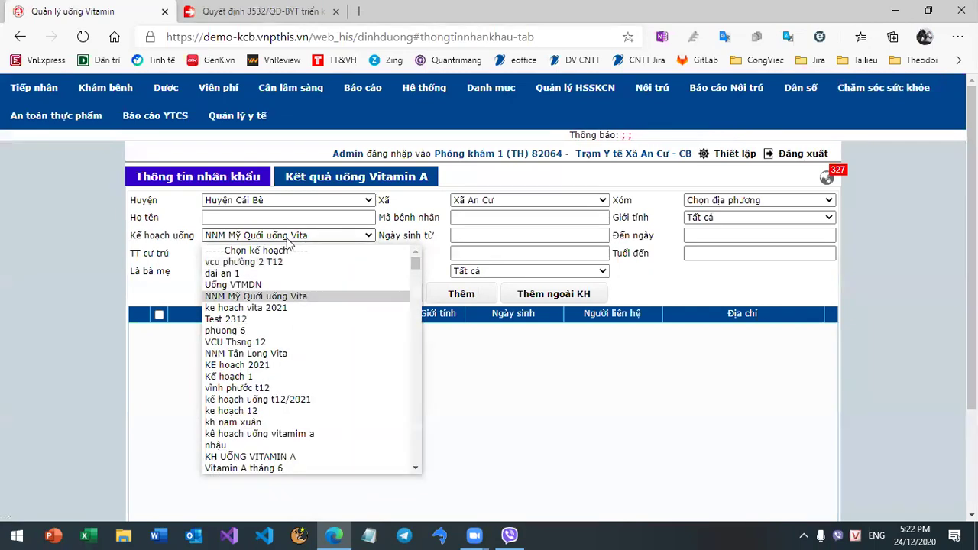
left_click(287, 404)
left_click(391, 295)
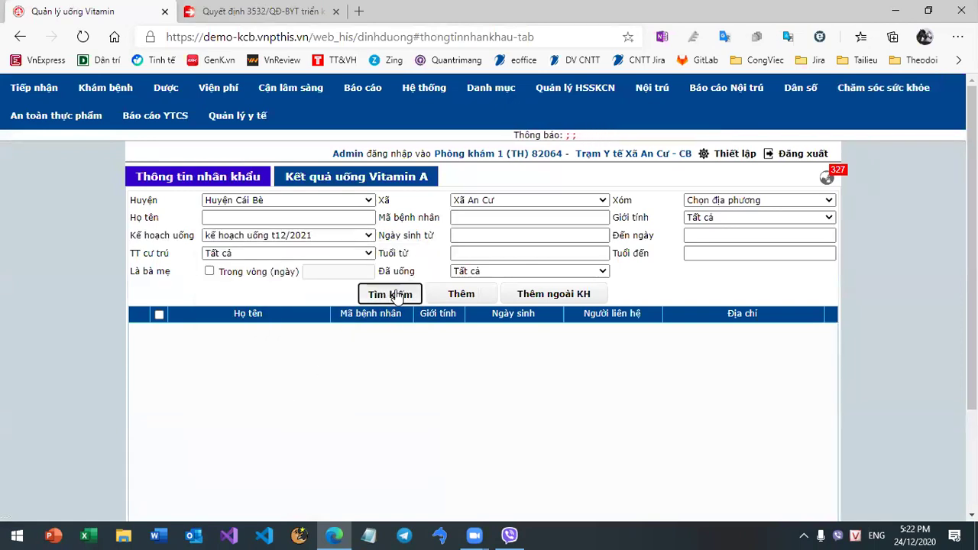
left_click(784, 202)
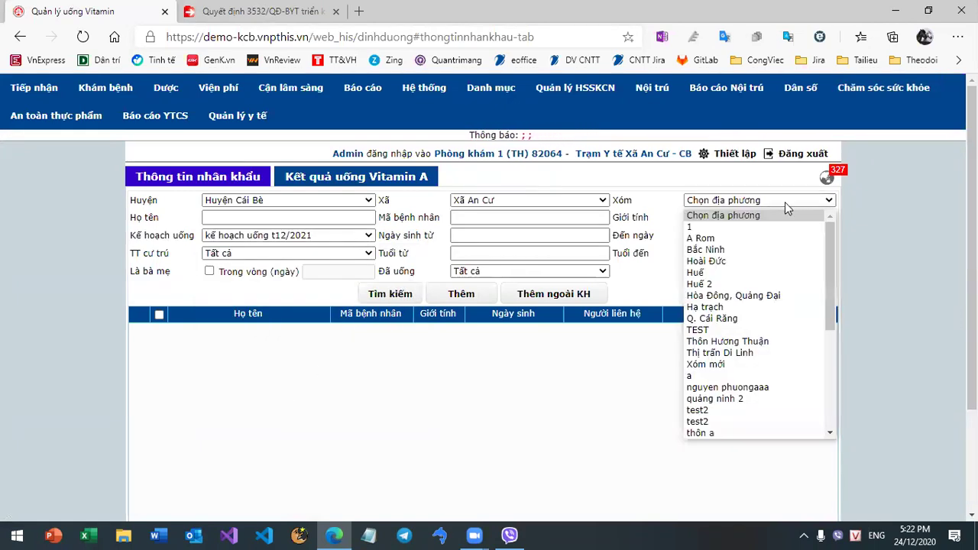
left_click(386, 295)
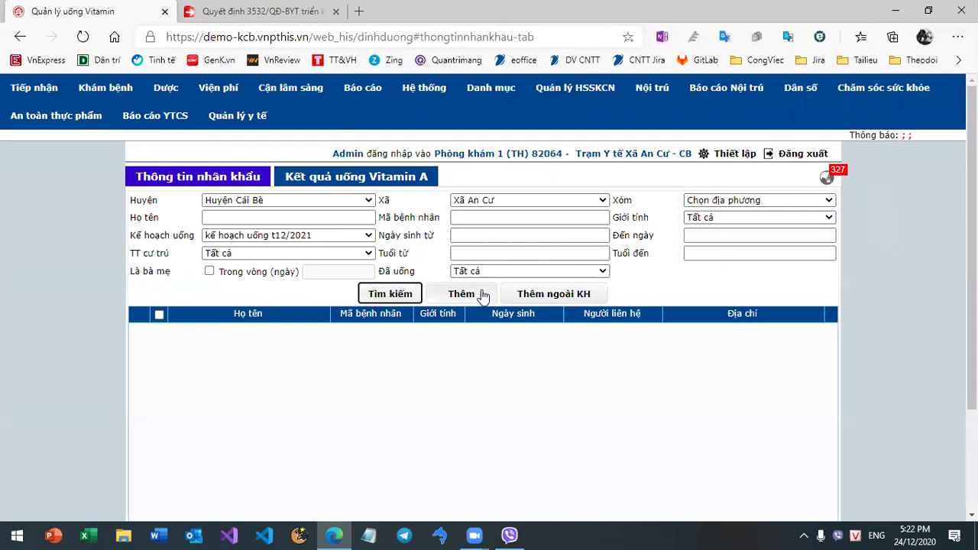
View and exit the form for adding vitamin intake outside the plan, and try the in-plan add for "kế hoạch uống t12/2021"
left_click(552, 293)
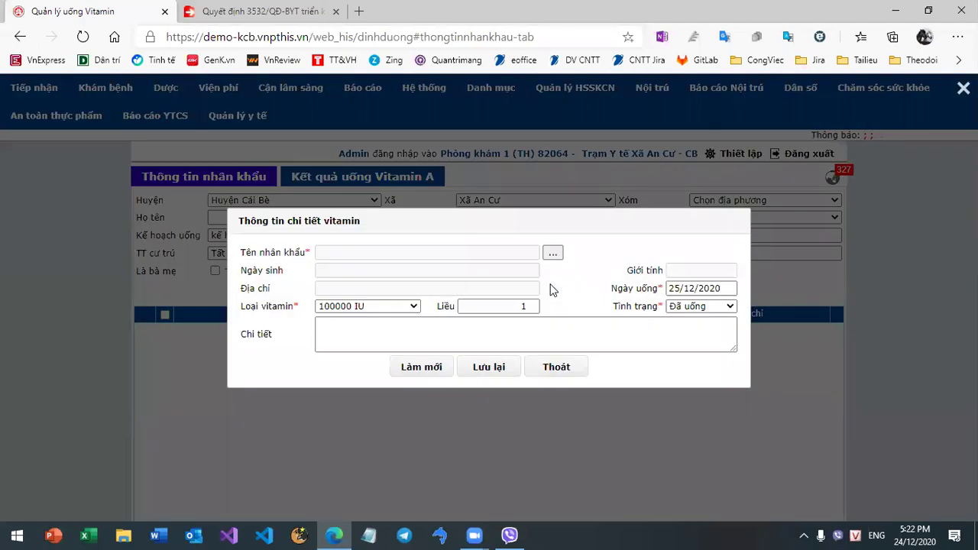
left_click(557, 370)
left_click(469, 296)
left_click(496, 380)
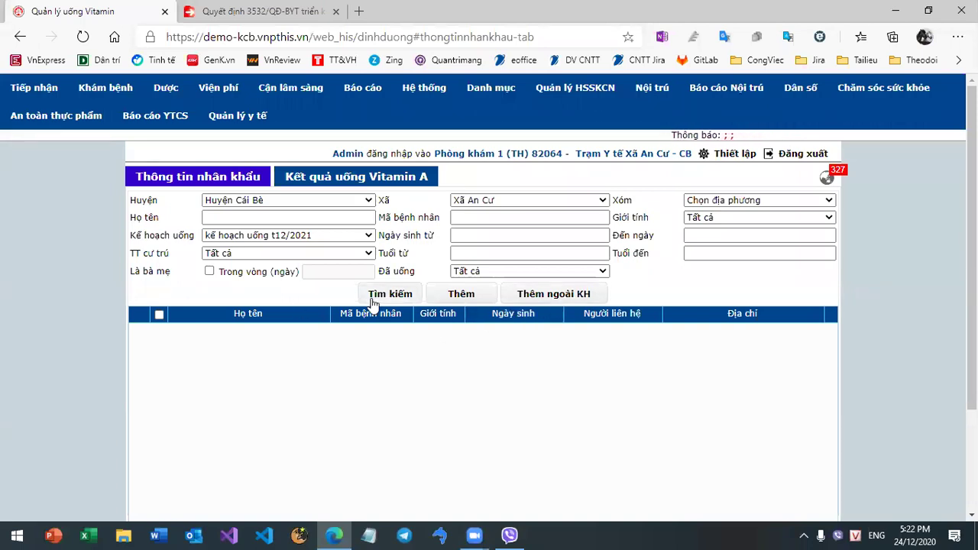
scroll(970, 230, "down", 1)
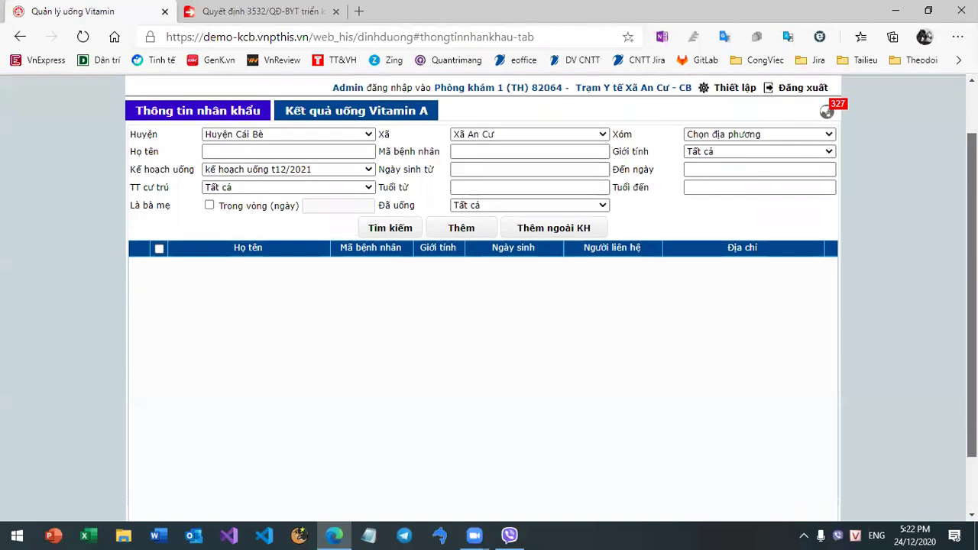
scroll(489, 306, "up", 1)
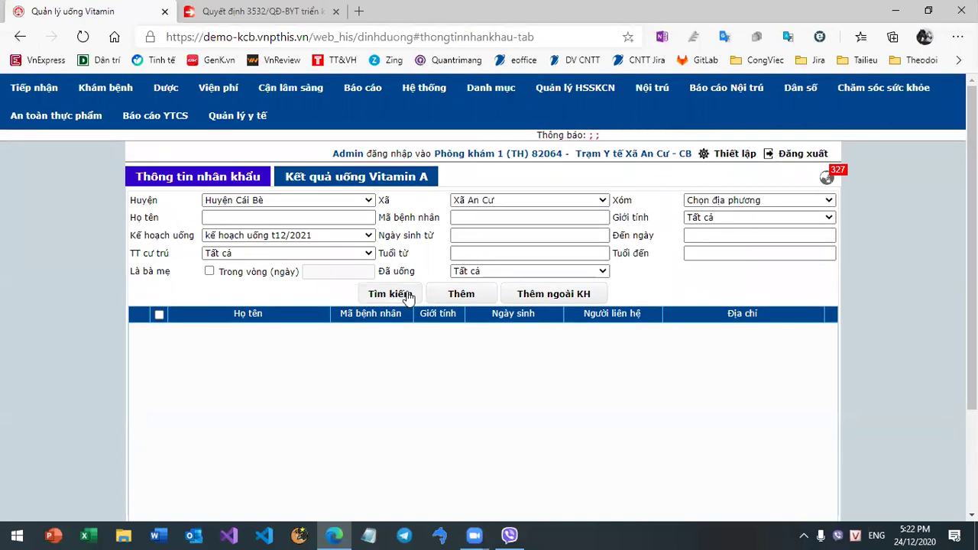
Reopen the outside-plan vitamin intake form, view its resident search dialog (Tìm kiếm nhân khẩu), and exit both without saving
left_click(574, 295)
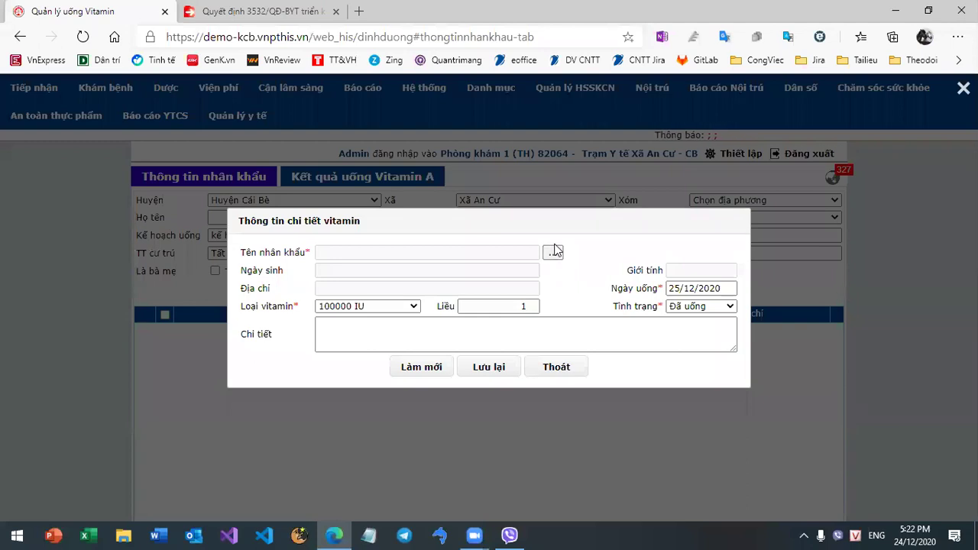
left_click(552, 252)
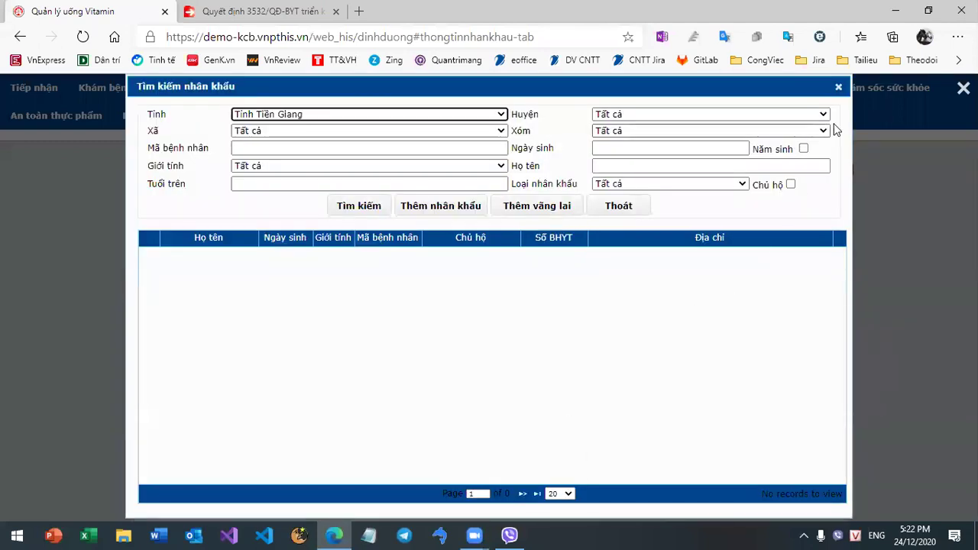
left_click(838, 87)
left_click(556, 368)
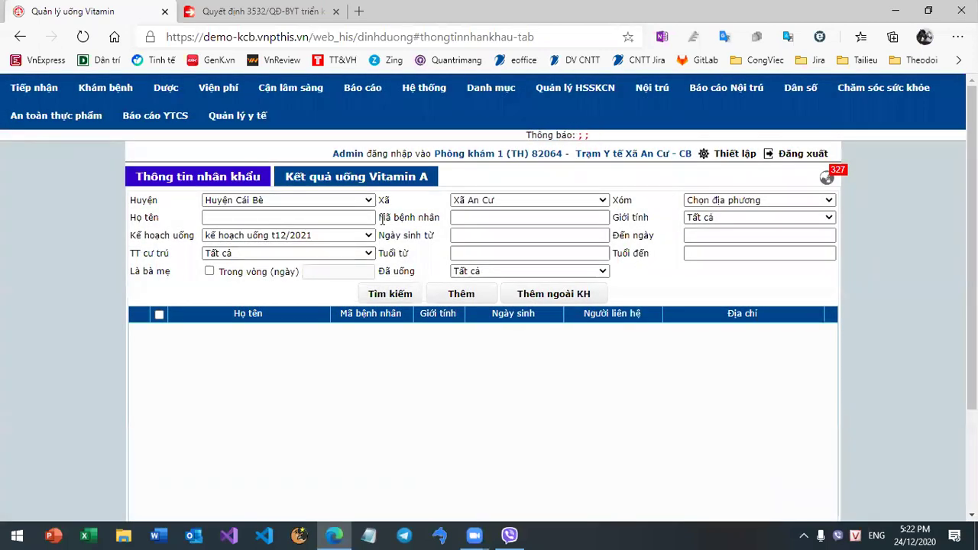
View the vitamin A intake results, set the status filter to "Chưa uống", and reset it
left_click(367, 180)
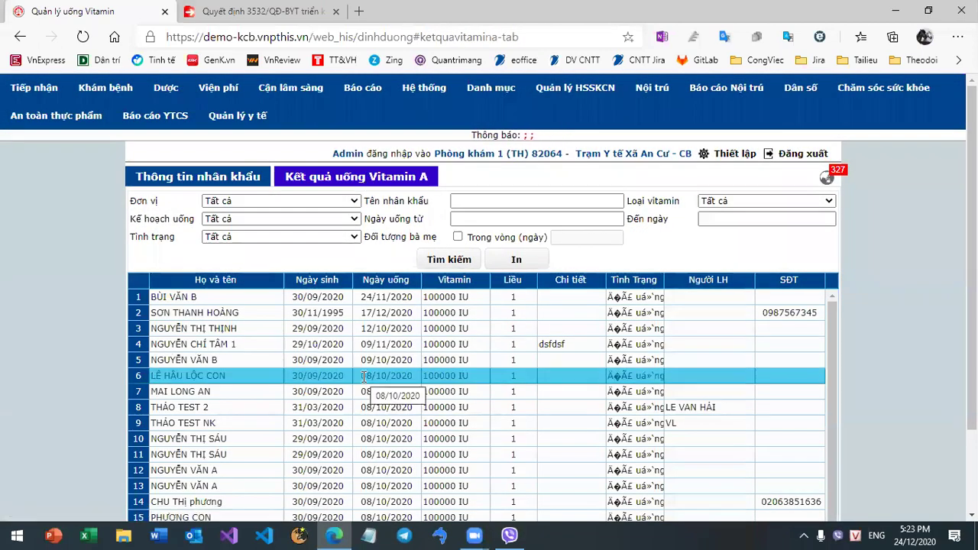
left_click(281, 240)
left_click(237, 264)
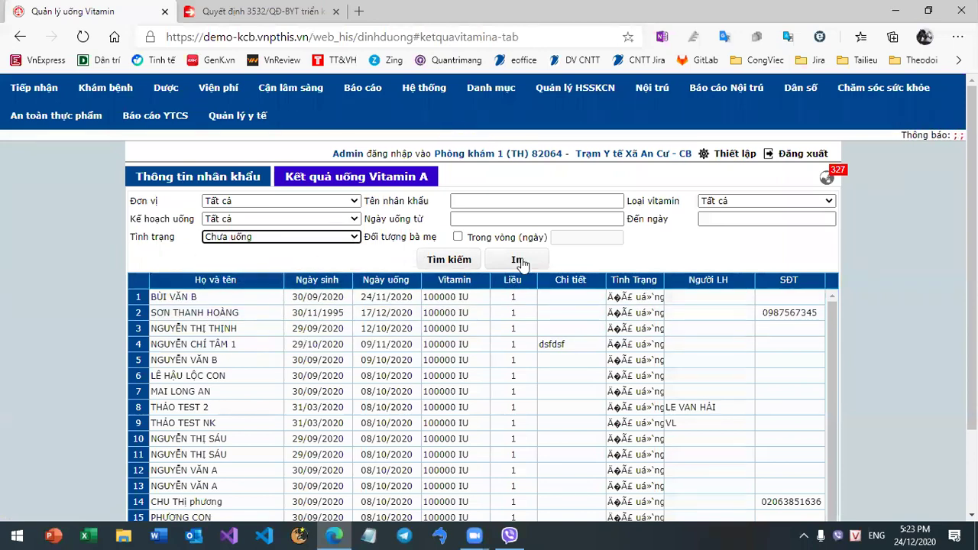
left_click(282, 238)
left_click(264, 251)
Search the resident information for the plans "kê hoạch uống vitamim a" and "kế hoạch uống t12/2021"
left_click(229, 181)
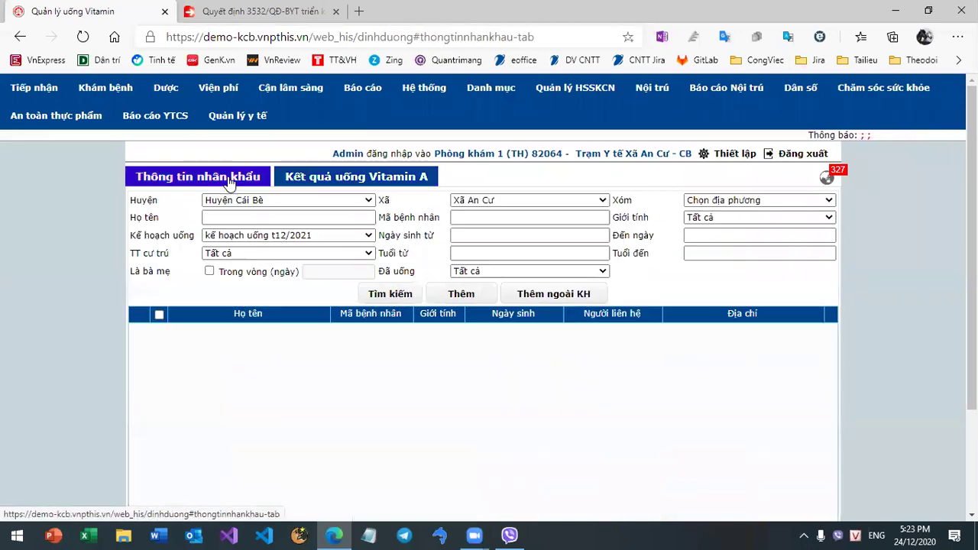
left_click(306, 237)
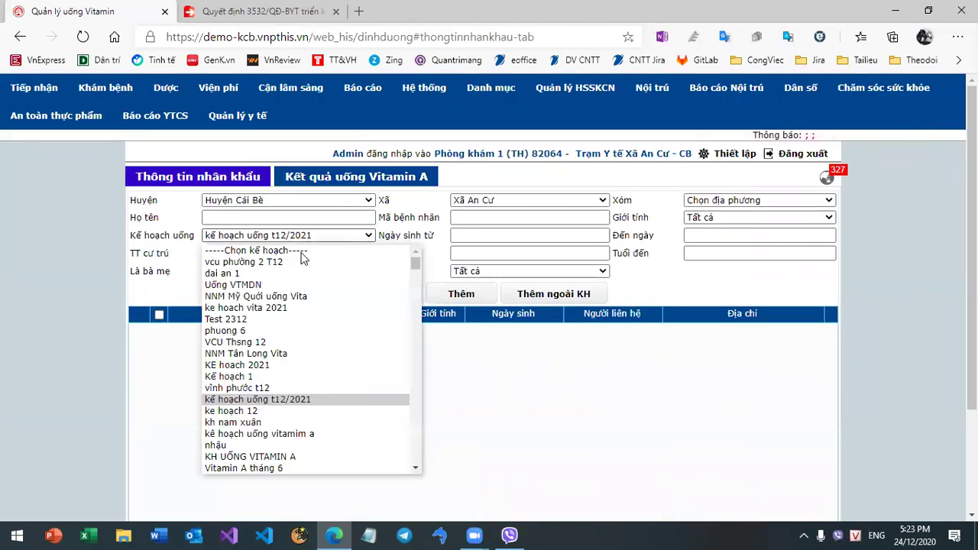
left_click(268, 434)
left_click(388, 293)
left_click(321, 235)
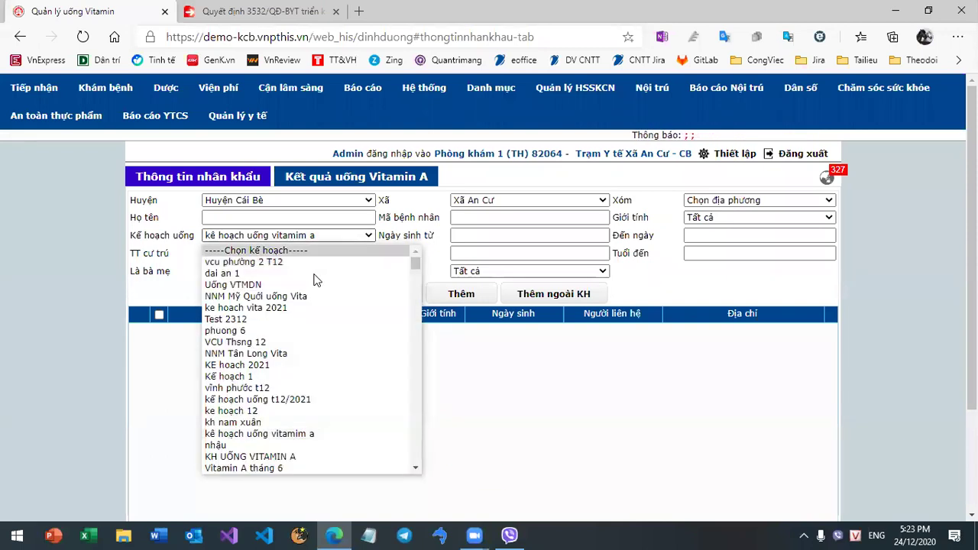
left_click(290, 400)
left_click(398, 297)
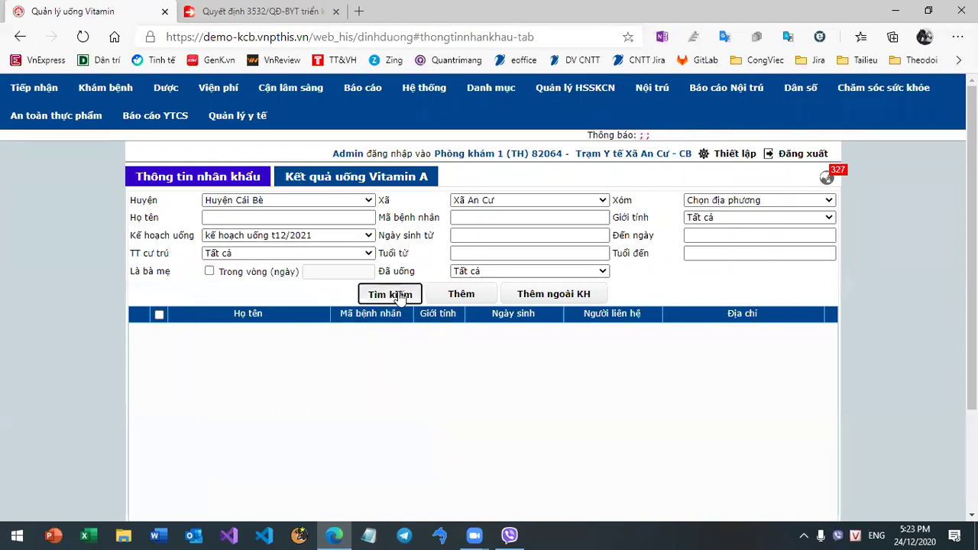
left_click(397, 298)
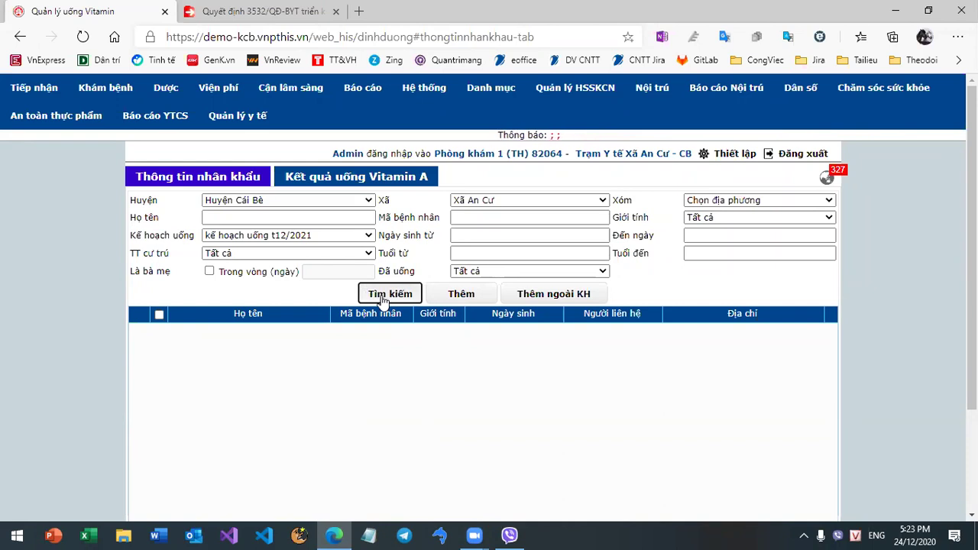
Open the measurement plan list (Kế hoạch cân đo), followed by the measurement reminder page (Nhắc lịch cân đo)
left_click(883, 88)
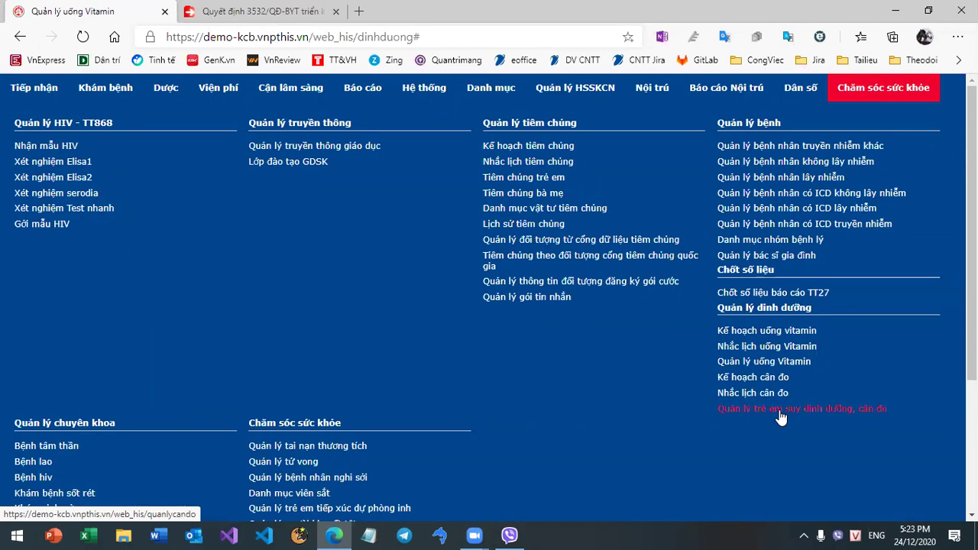
left_click(746, 382)
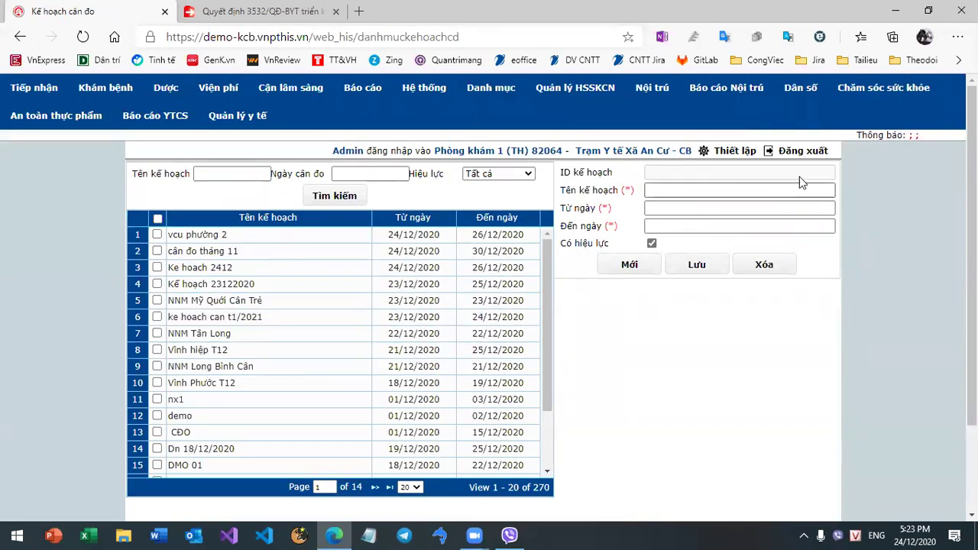
left_click(883, 87)
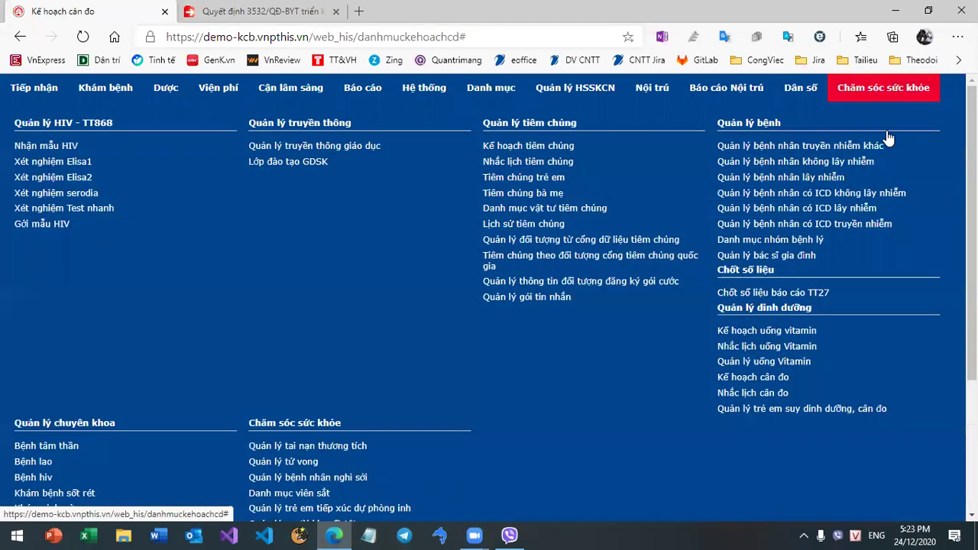
left_click(768, 396)
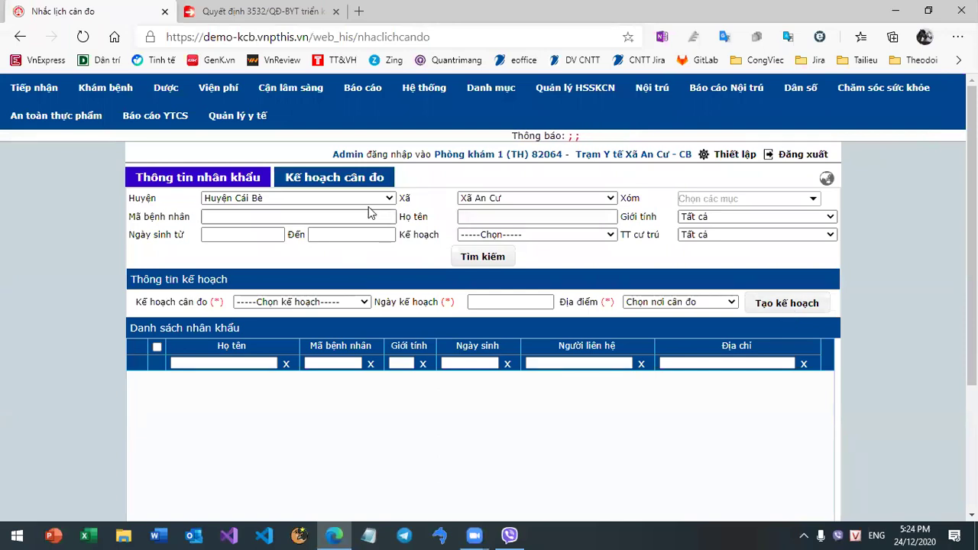
Examine the scheduled measurement list, the plan details of its third resident, and the reminder page's resident information
left_click(349, 181)
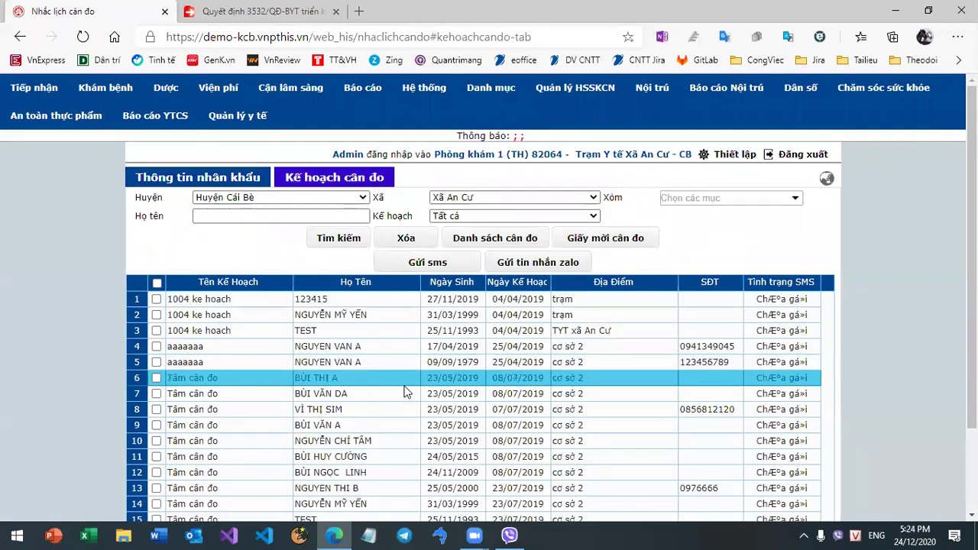
left_click(344, 323)
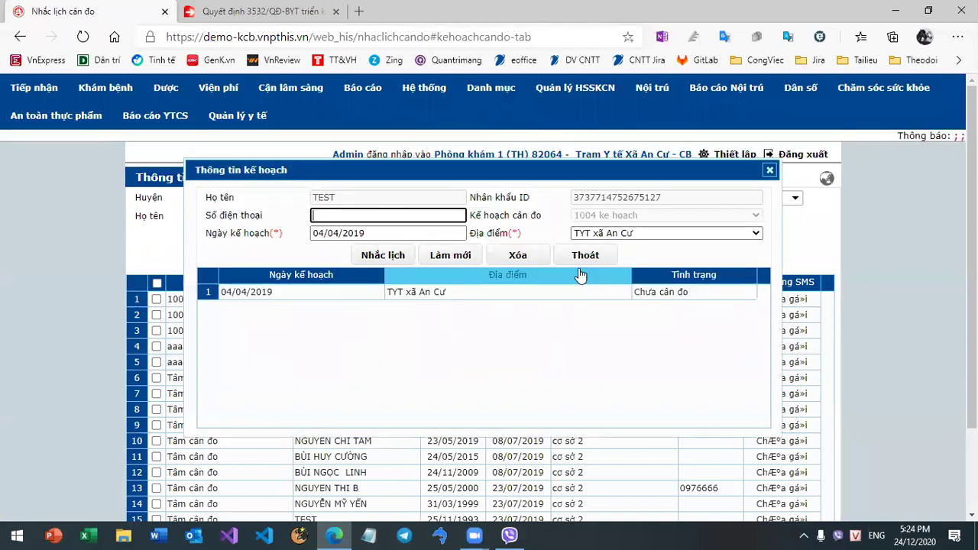
left_click(769, 169)
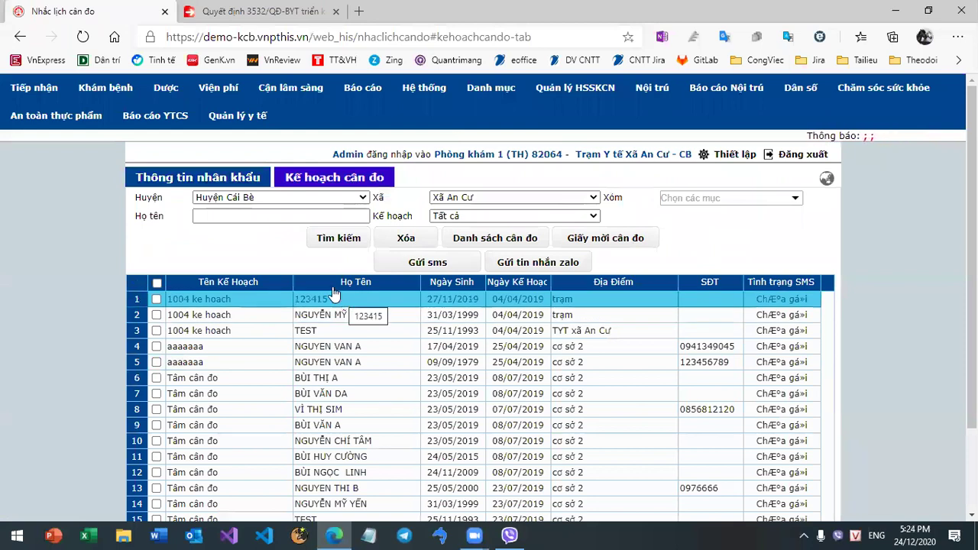
left_click(200, 178)
left_click(330, 177)
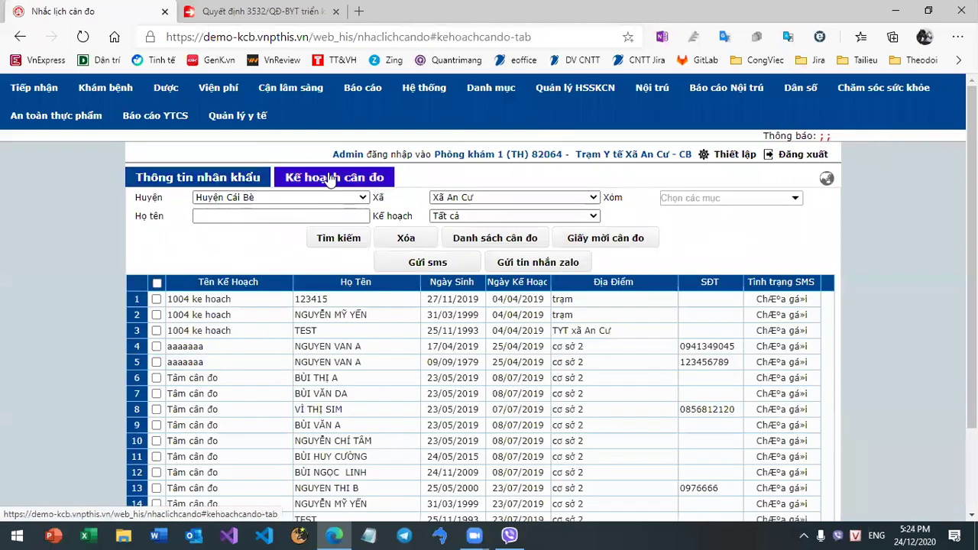
left_click(181, 180)
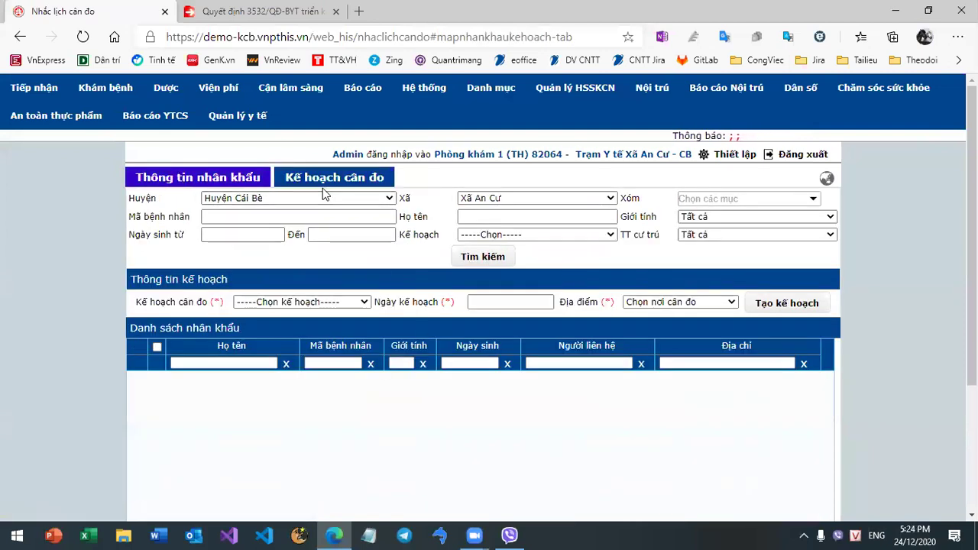
left_click(330, 182)
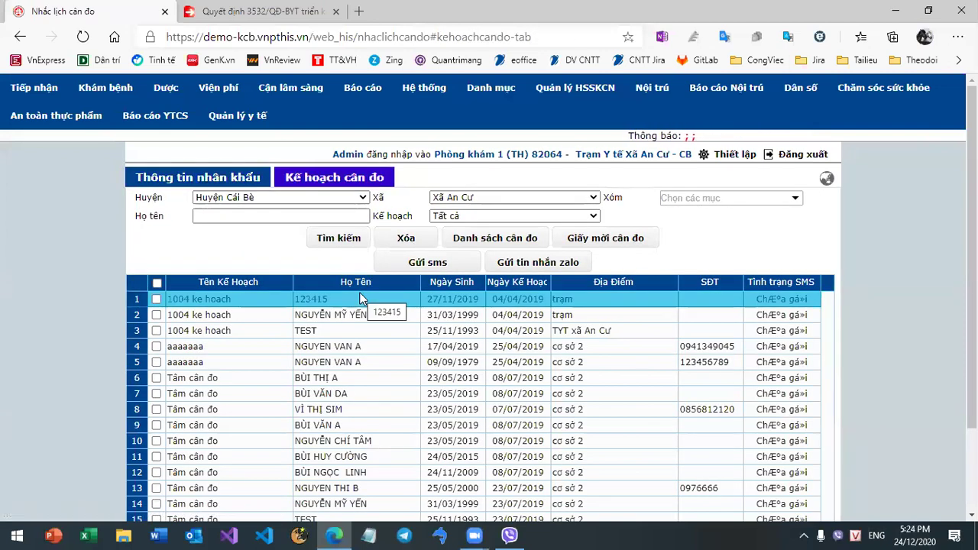
left_click(407, 364)
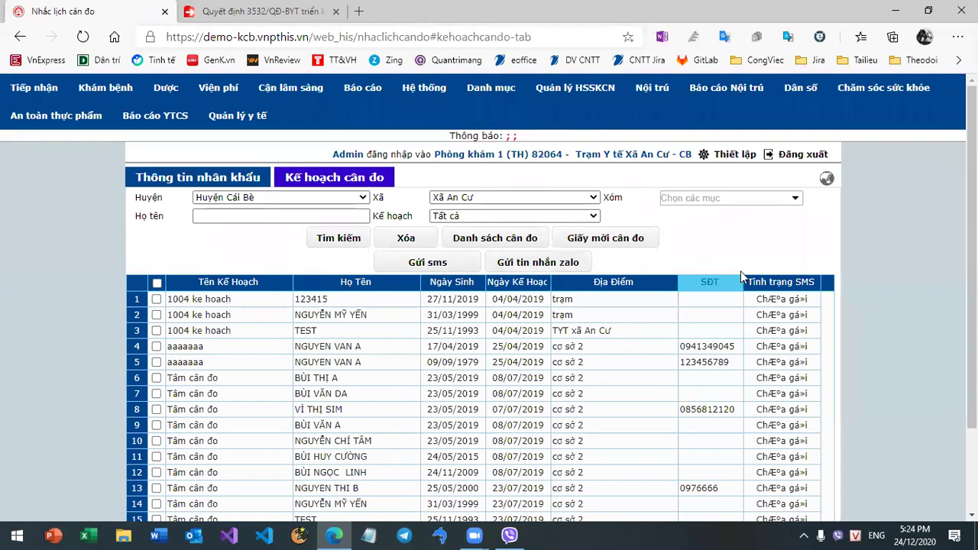
Open the child malnutrition and measurement management page (Quản lý trẻ em suy dinh dưỡng, cân đo) and examine its measurement results
left_click(857, 93)
left_click(825, 408)
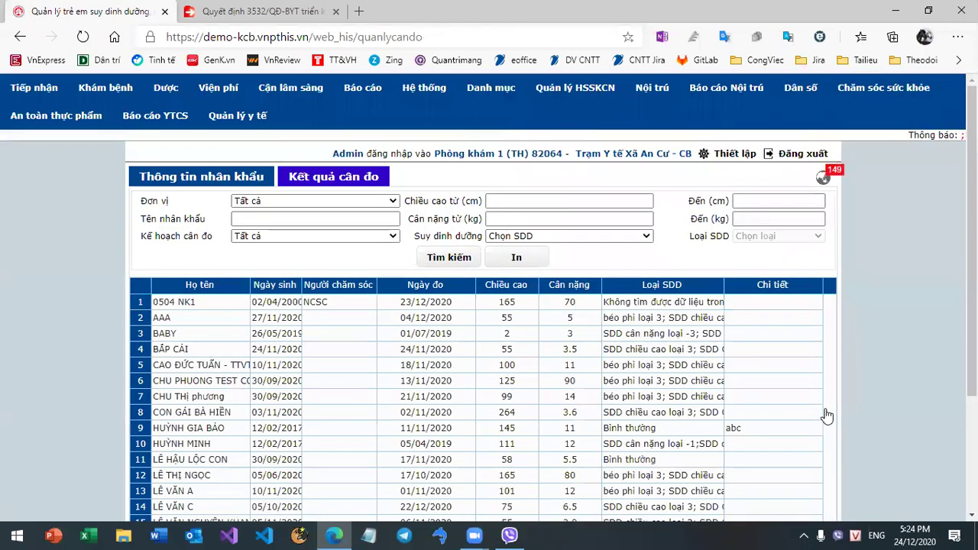
left_click(326, 328)
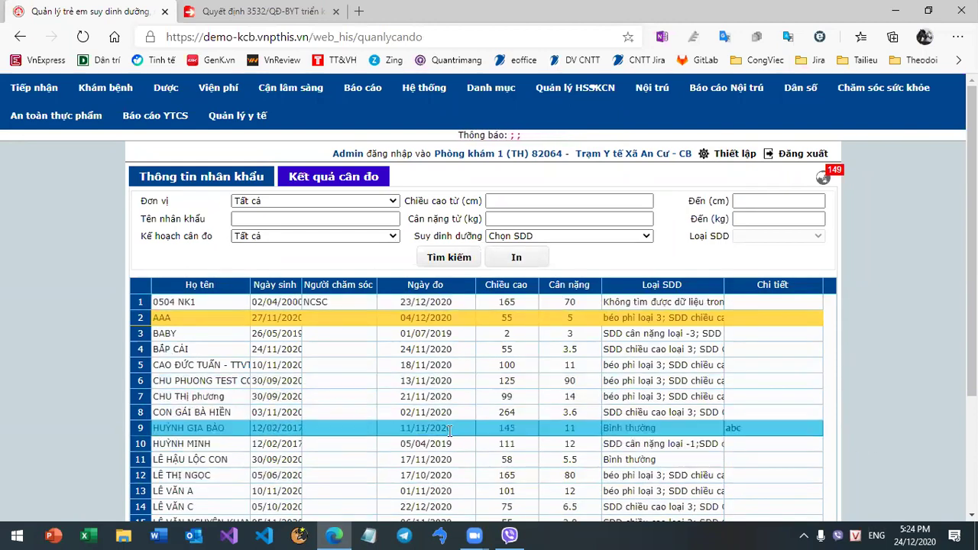
left_click(317, 176)
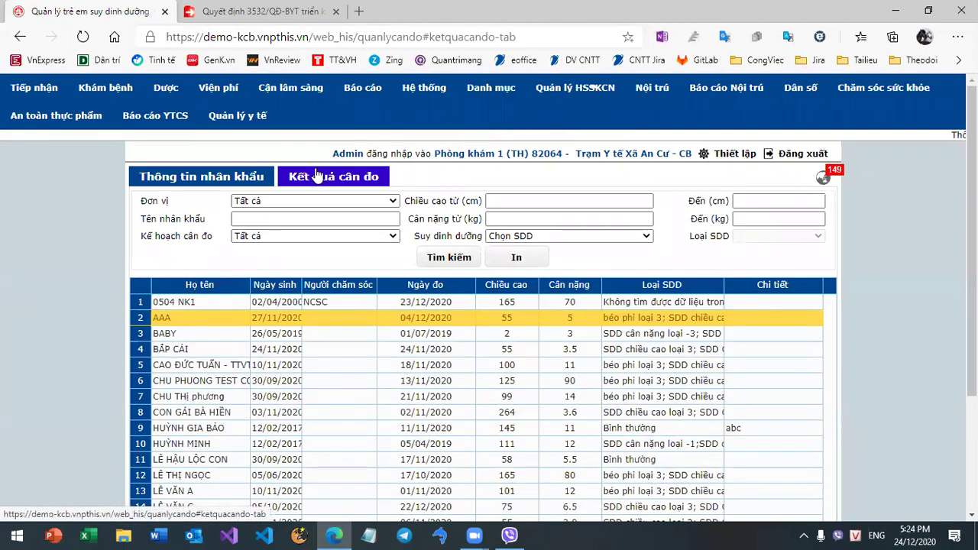
Search the resident information for the plan "Ke hoach 2412" with the status "Chưa thực hiện"
left_click(195, 176)
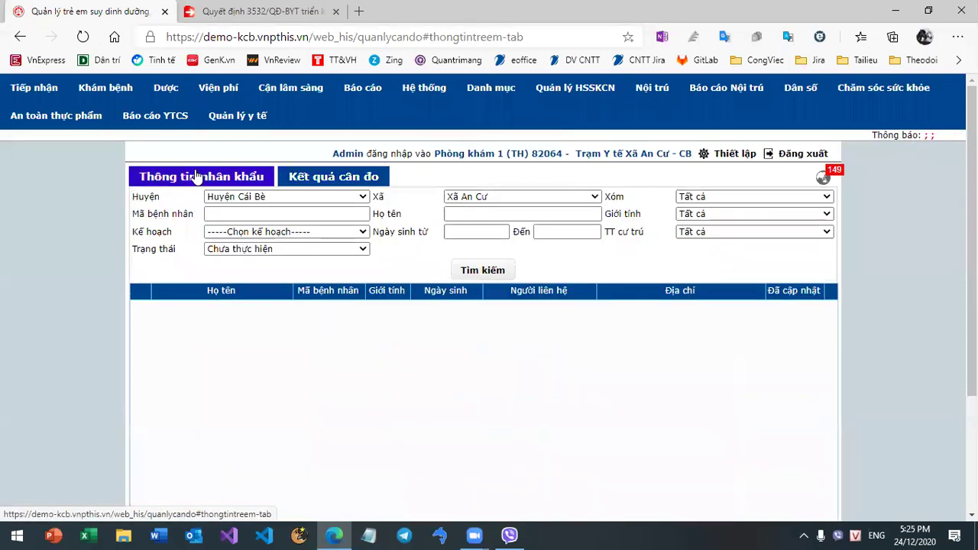
left_click(305, 232)
left_click(306, 278)
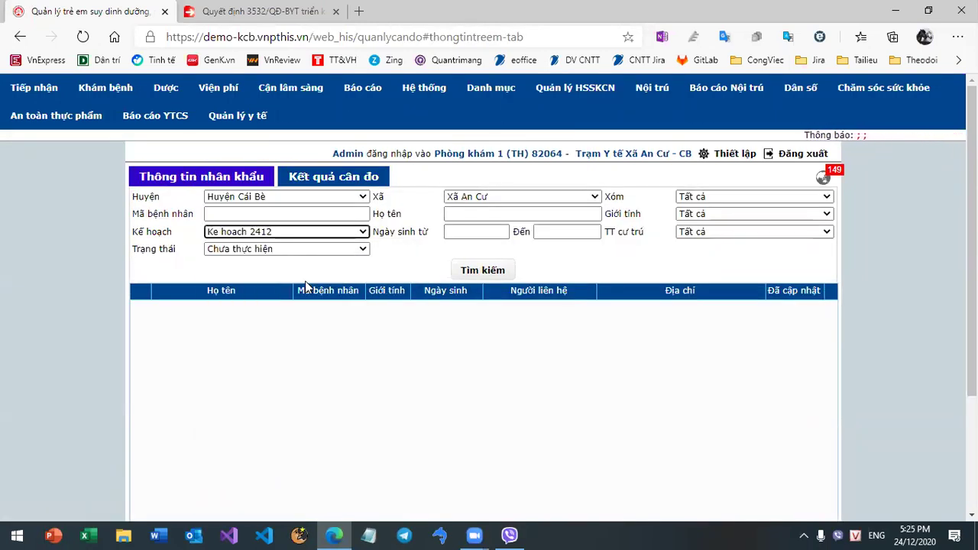
left_click(484, 272)
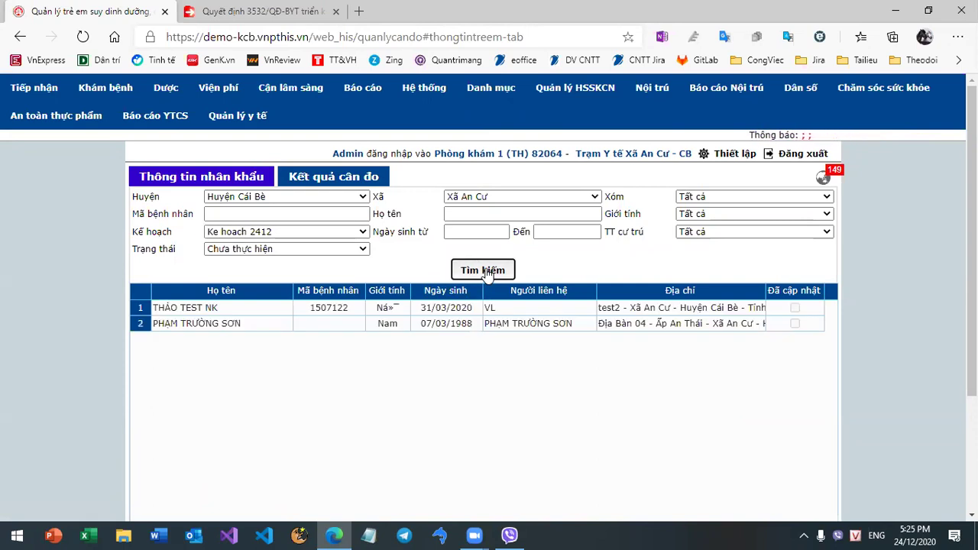
left_click(270, 249)
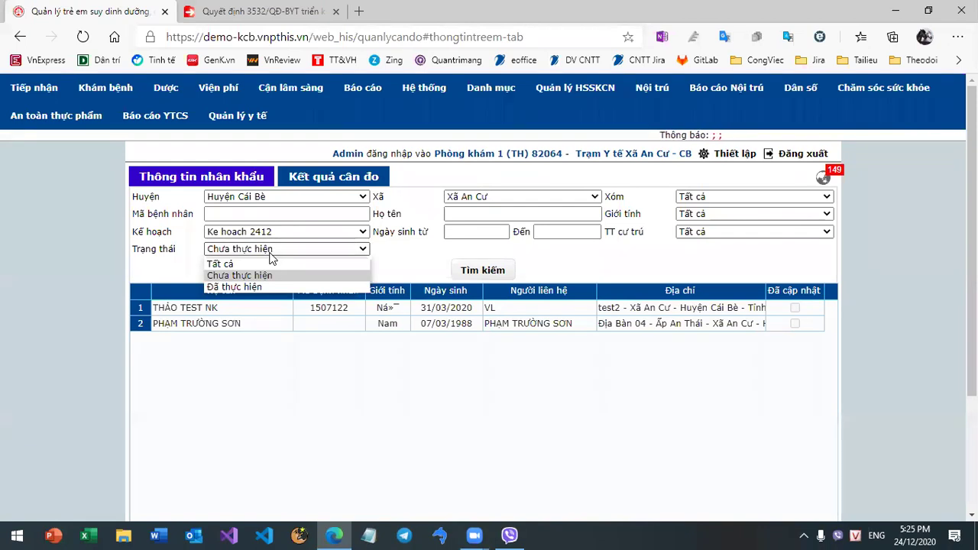
left_click(275, 276)
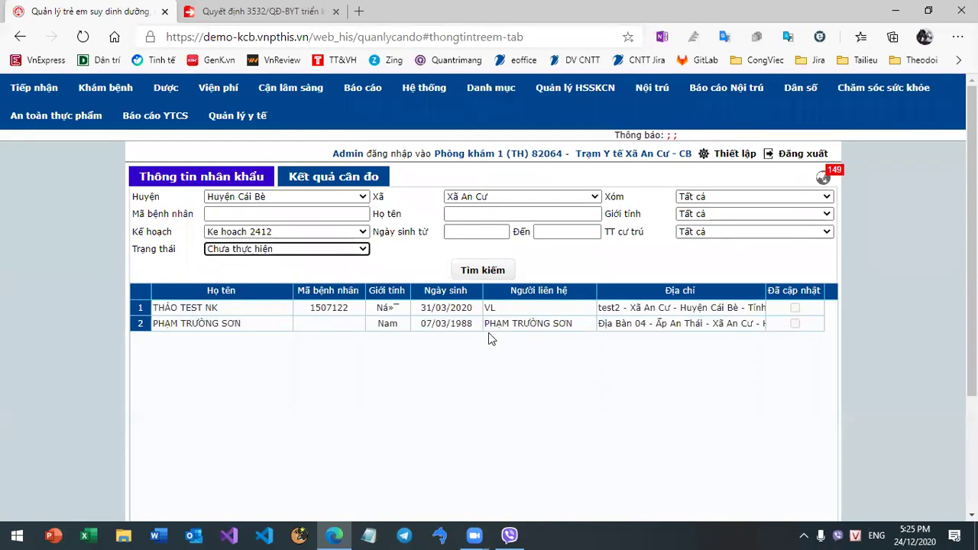
Open the measurement details of the first listed resident, choose the status "Đã thực hiện", and try to save without entering any measurements
double_click(336, 307)
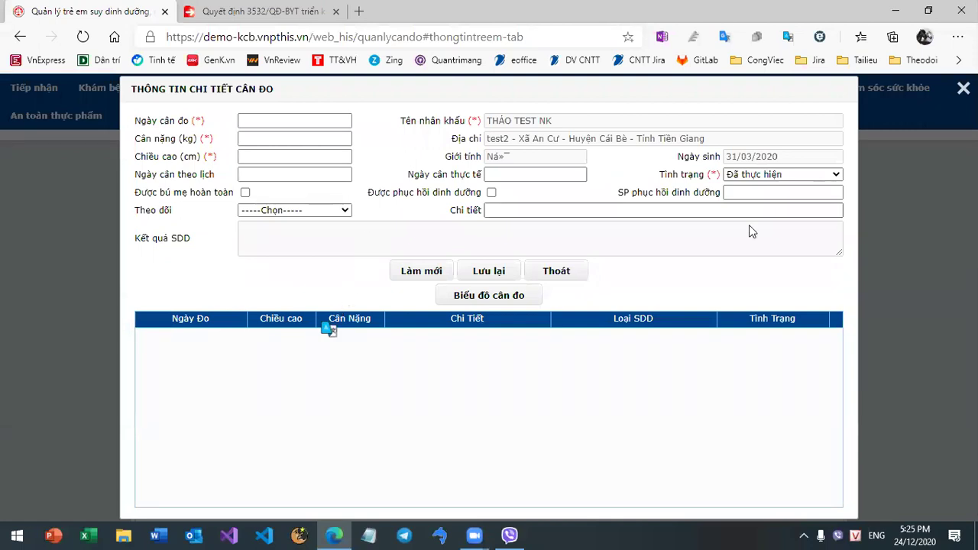
left_click(822, 175)
left_click(764, 190)
left_click(822, 174)
left_click(764, 201)
left_click(475, 273)
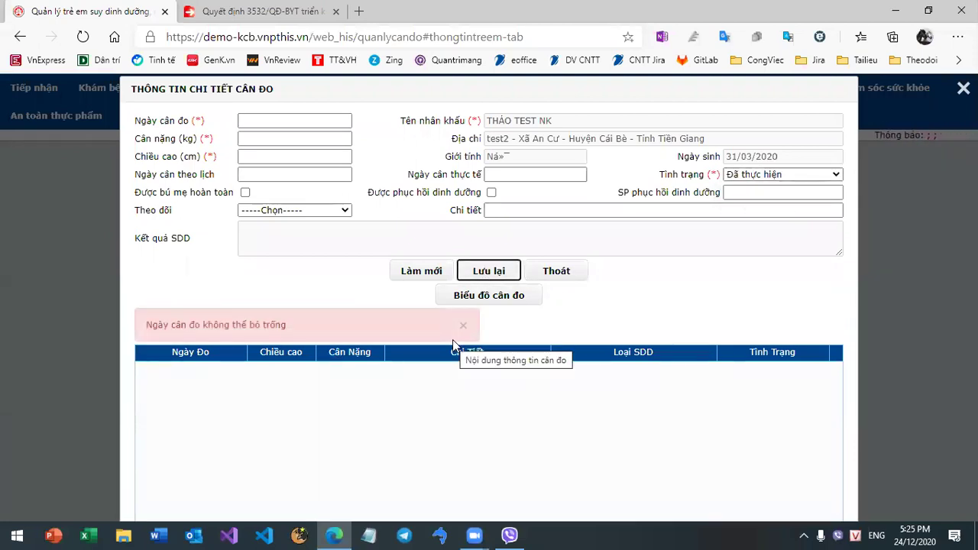
Set the measurement date (Ngày cân đo) to 24/12/2020 and close the resident's measurement details without saving
left_click(303, 120)
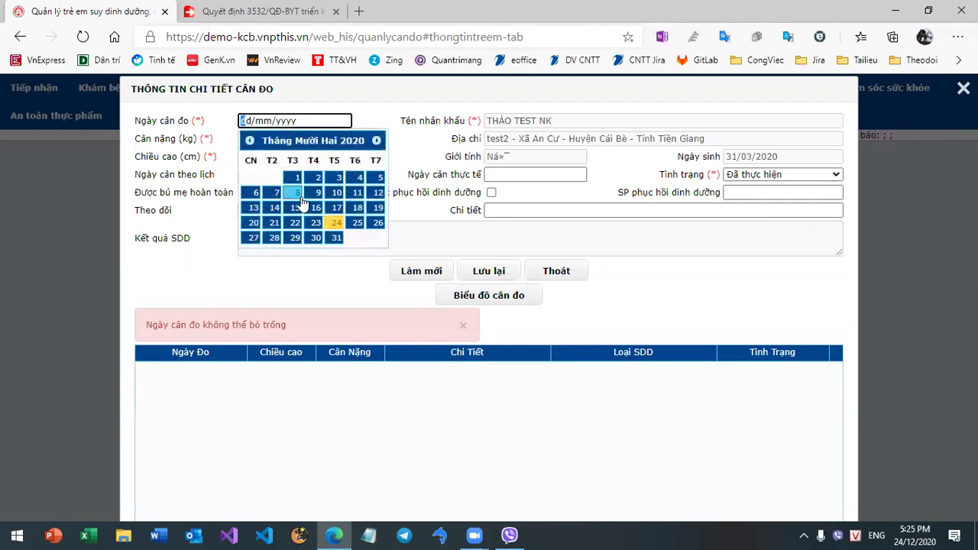
left_click(336, 222)
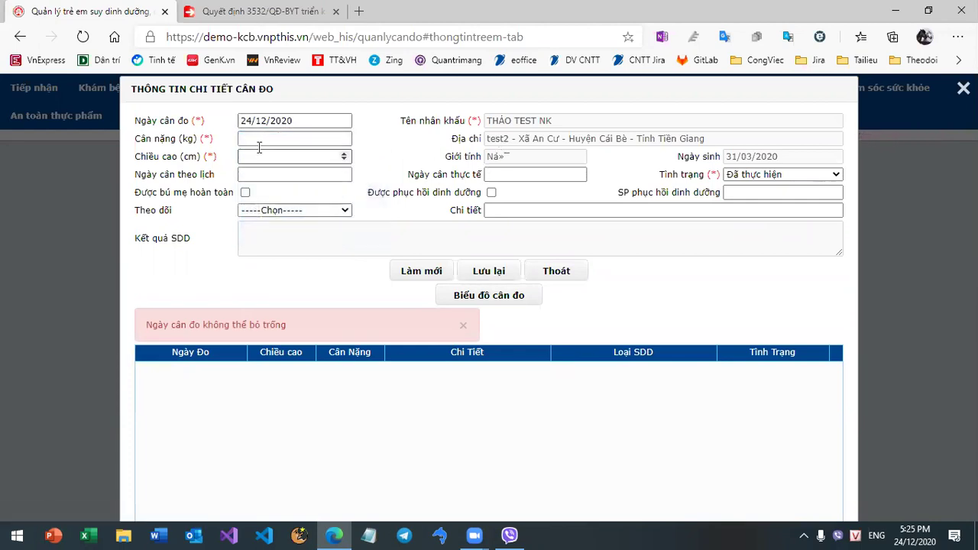
left_click(305, 138)
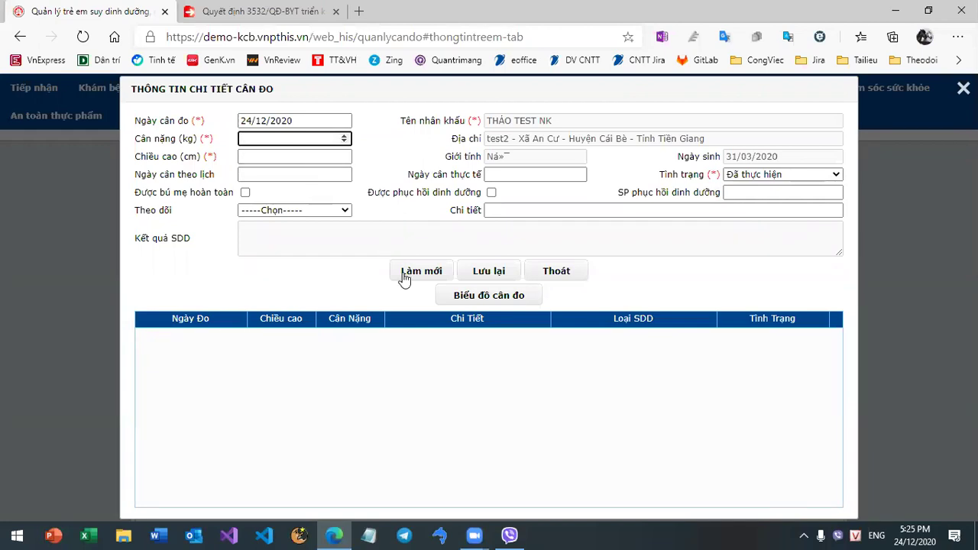
left_click(577, 272)
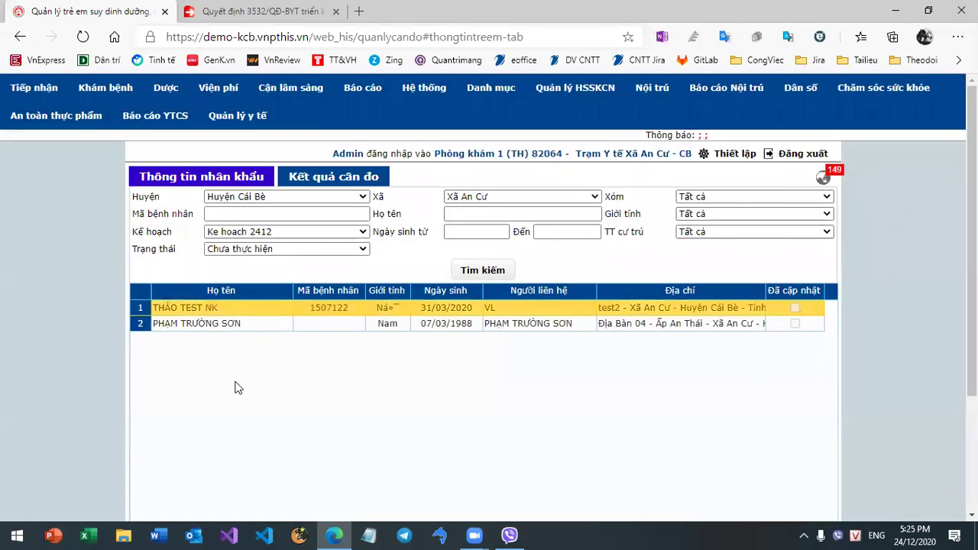
Examine the measurement plan and malnutrition filter options for the measurement results (Kết quả cân đo)
left_click(330, 177)
left_click(286, 236)
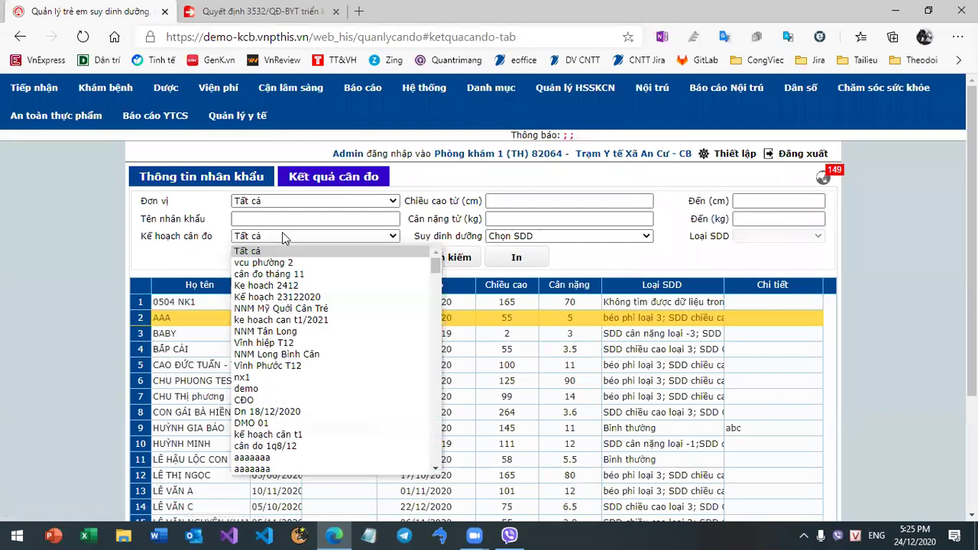
left_click(546, 237)
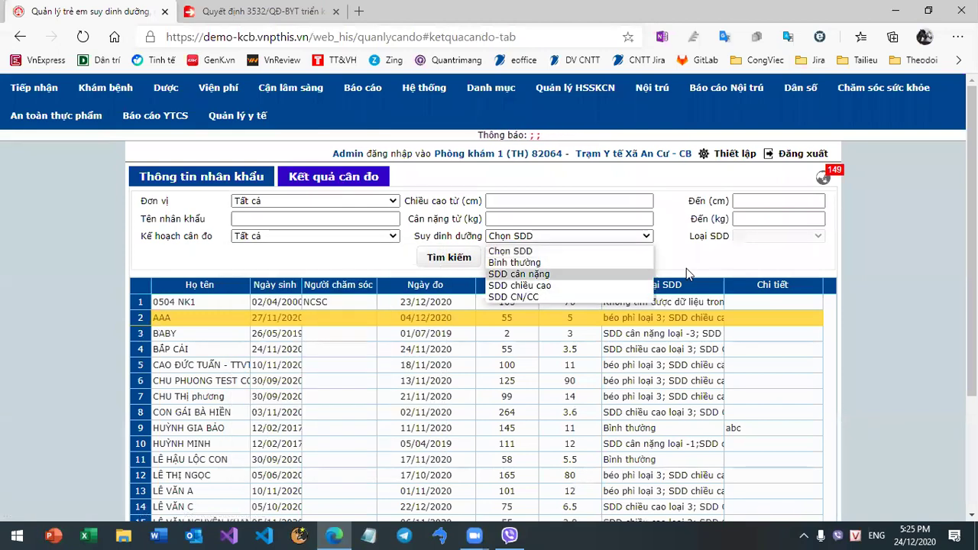
left_click(759, 261)
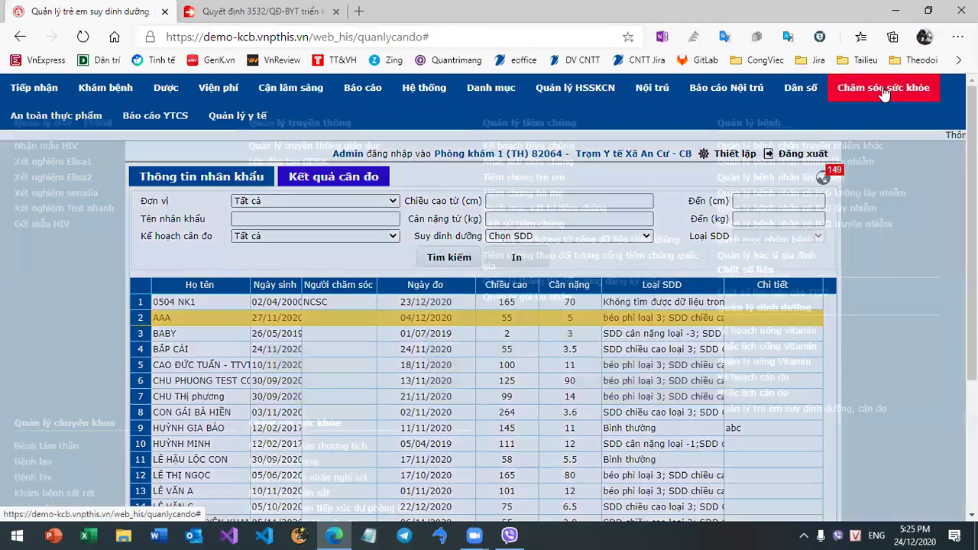
Open the vaccination plan page (Kế hoạch tiêm chủng) and examine the details and target group of the plan KH BPC
left_click(883, 92)
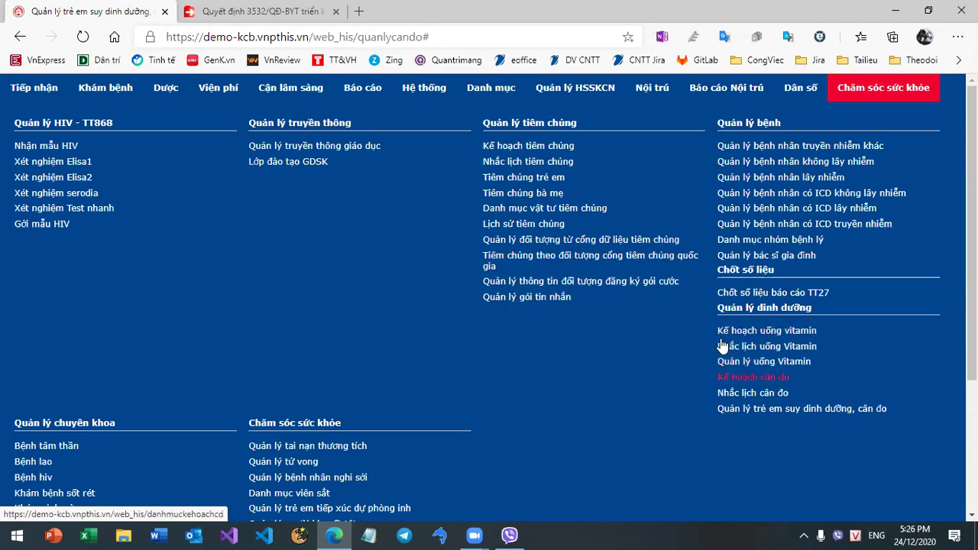
left_click(513, 147)
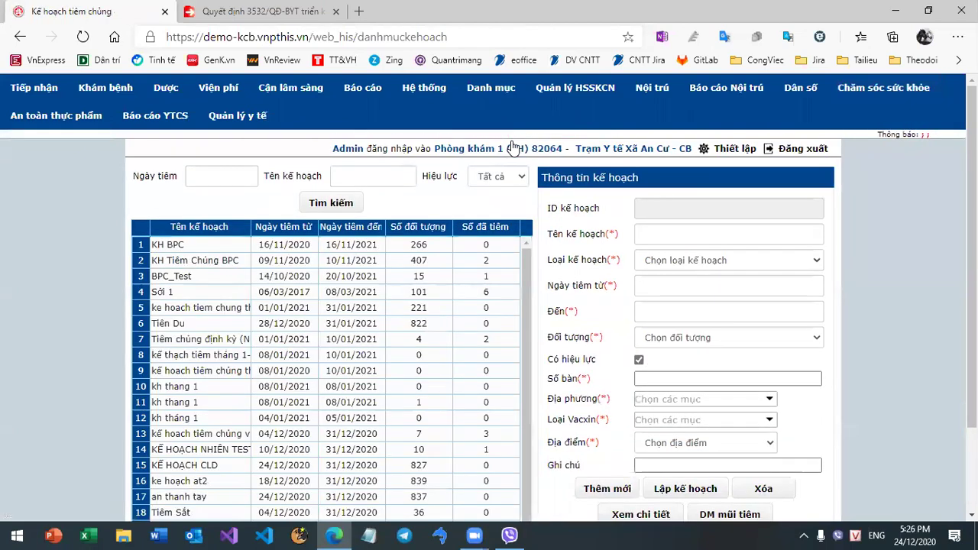
left_click(439, 248)
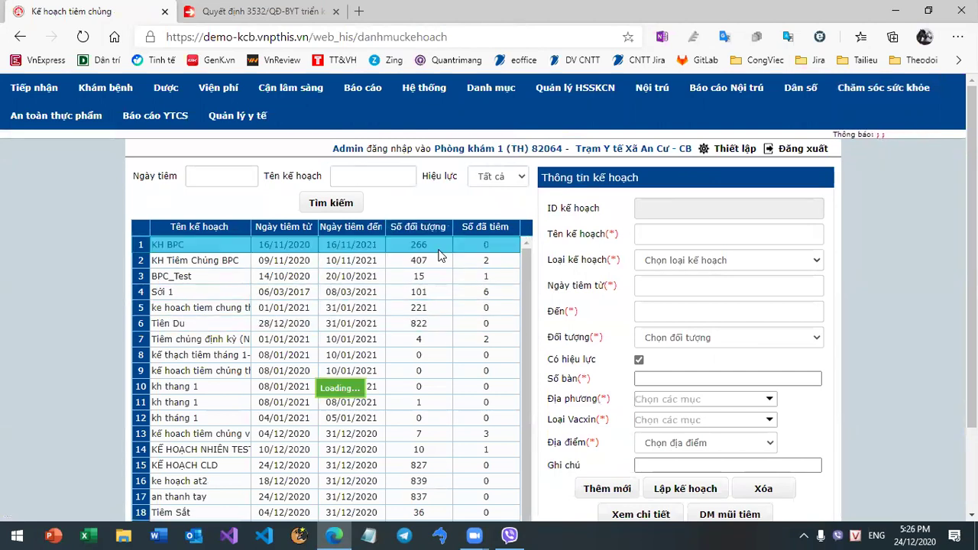
left_click(373, 248)
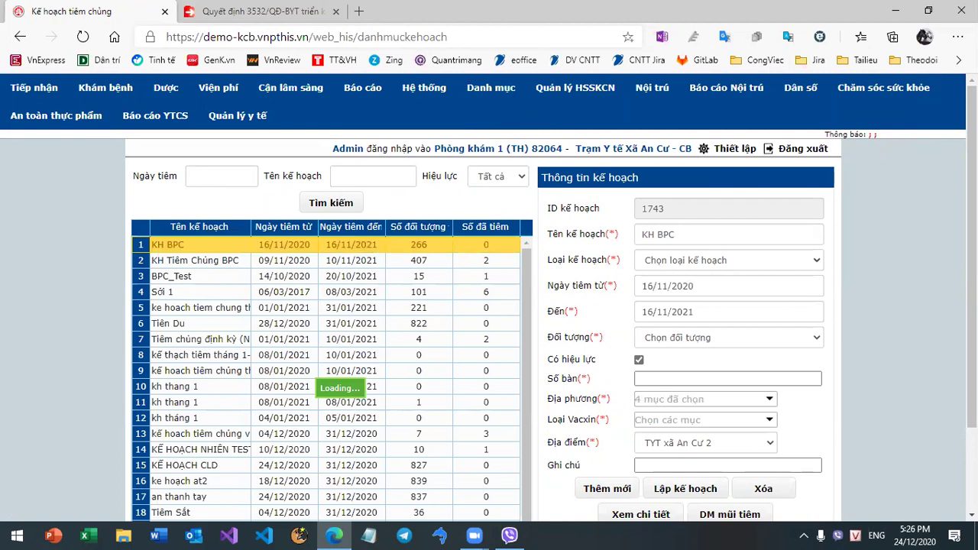
double_click(366, 244)
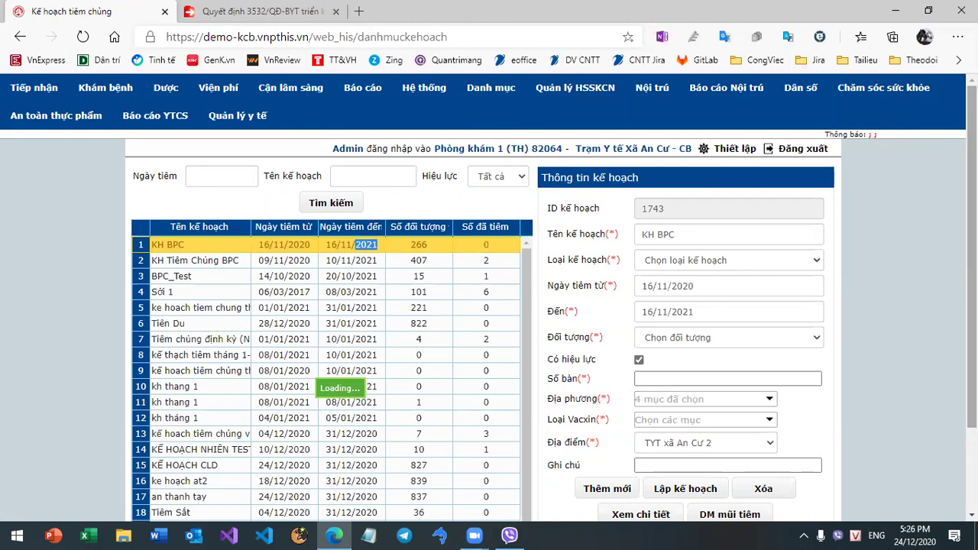
scroll(817, 236, "down", 1)
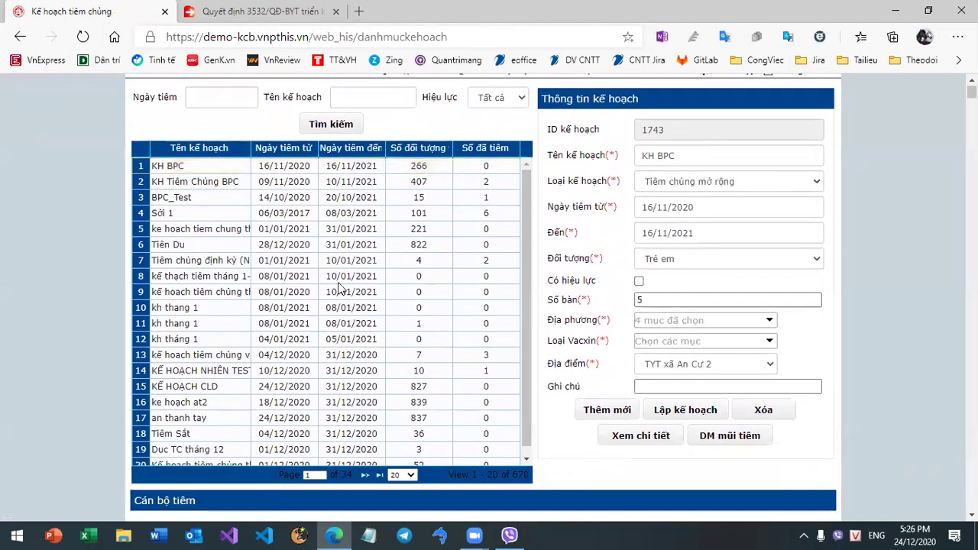
left_click(716, 259)
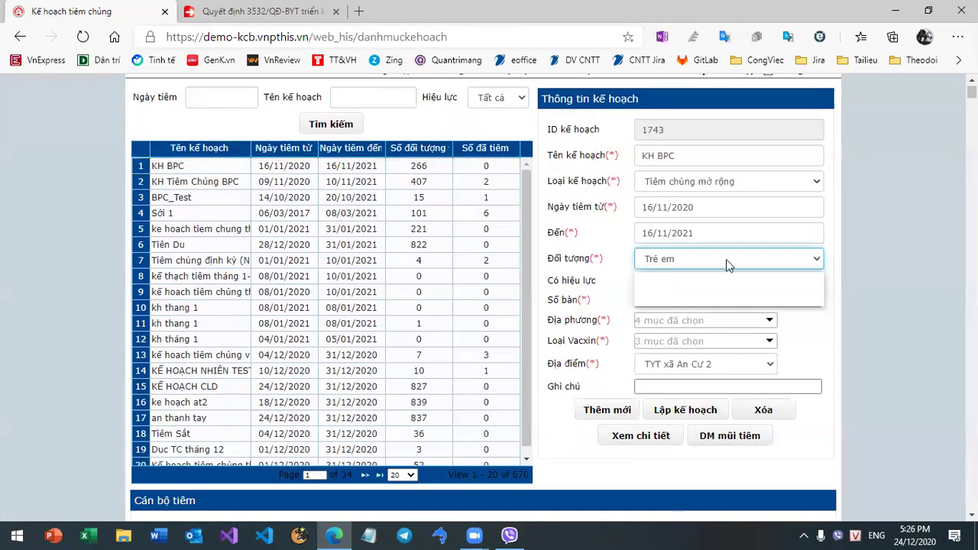
left_click(673, 262)
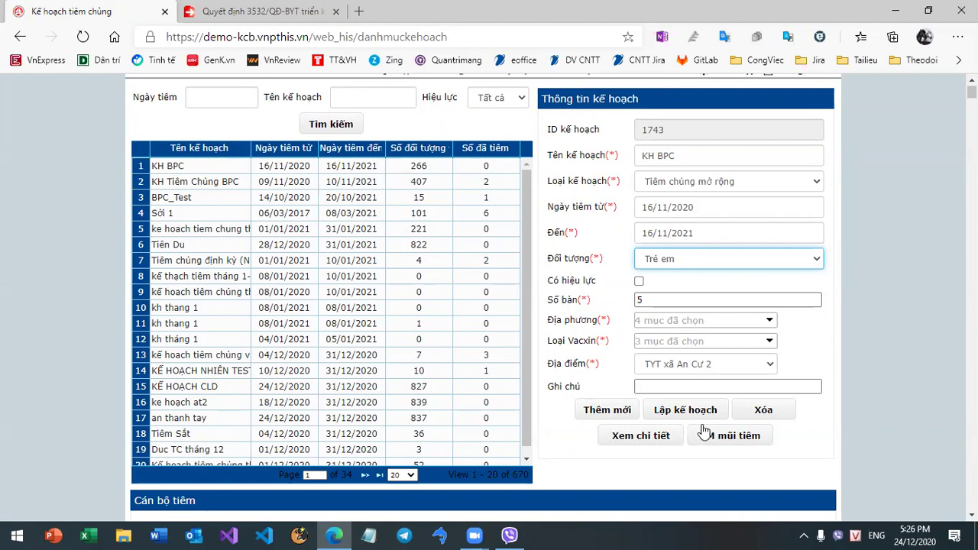
Start a new vaccination plan and examine the options for target group, plan type, locality and vaccine type
left_click(615, 415)
left_click(687, 262)
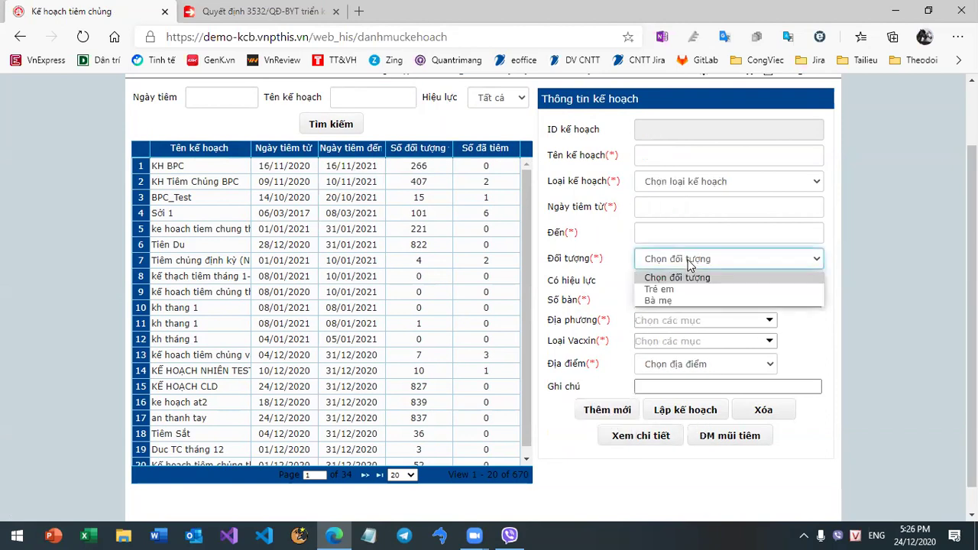
left_click(713, 184)
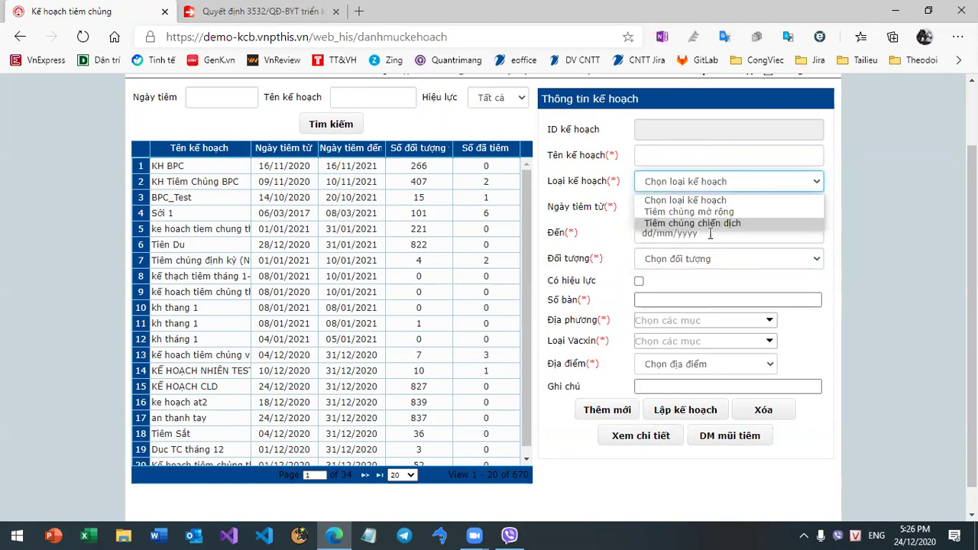
left_click(716, 260)
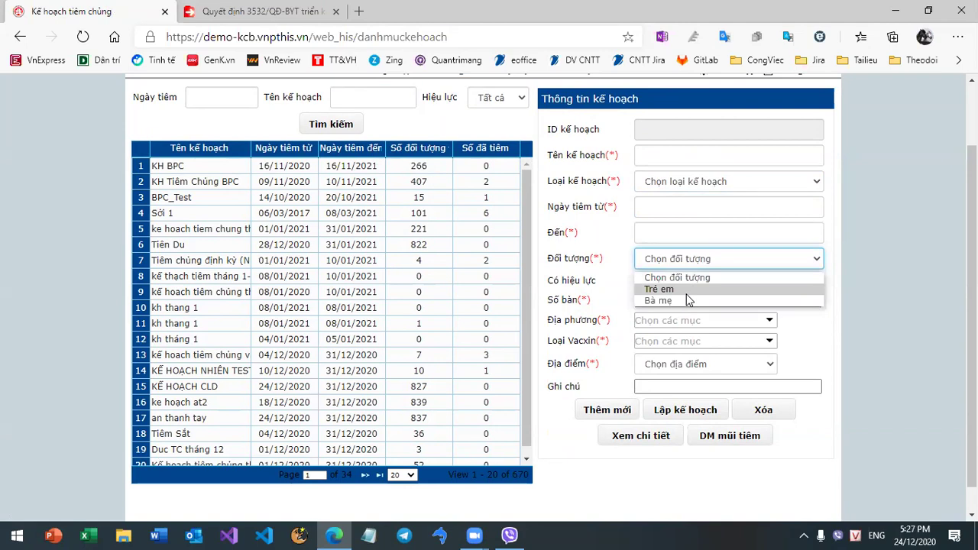
left_click(622, 389)
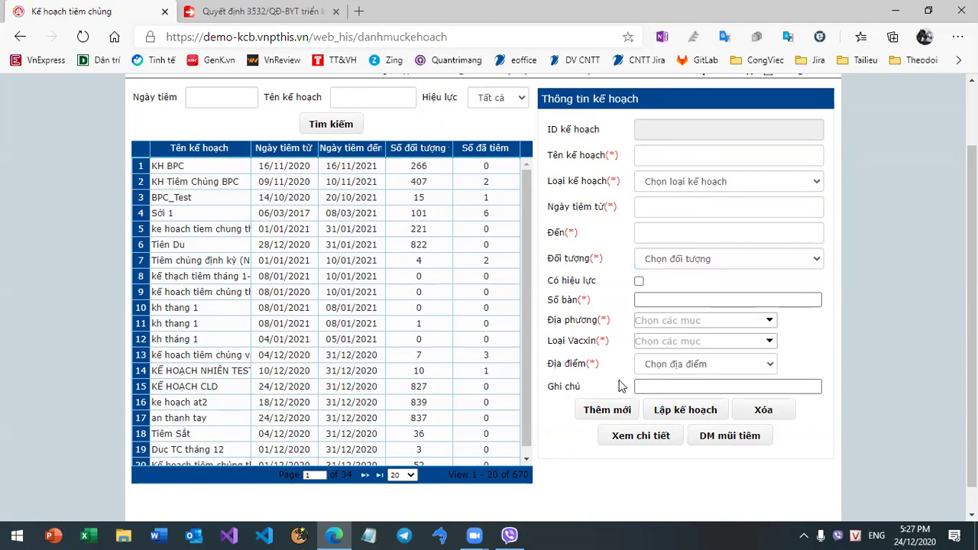
left_click(707, 301)
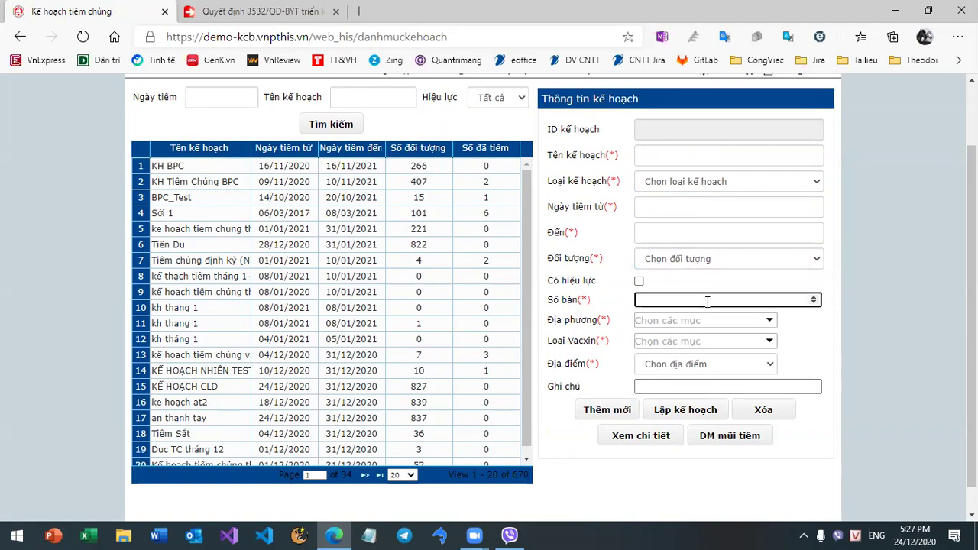
left_click(703, 321)
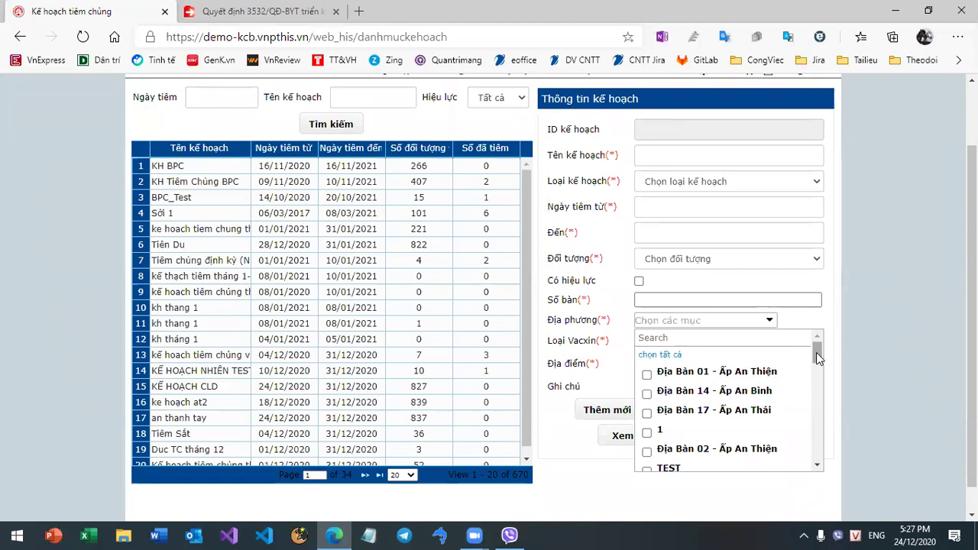
left_click_drag(816, 353, 819, 390)
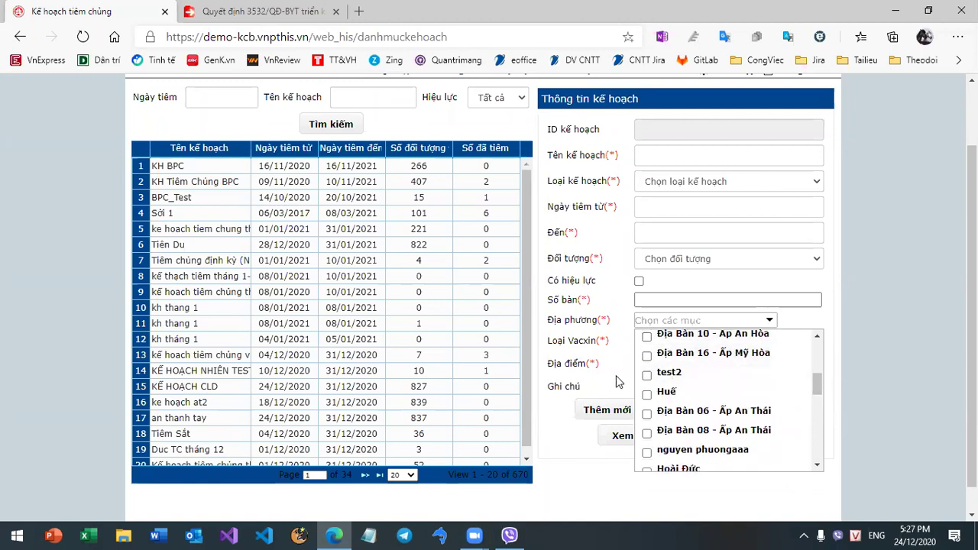
left_click(619, 382)
left_click(690, 344)
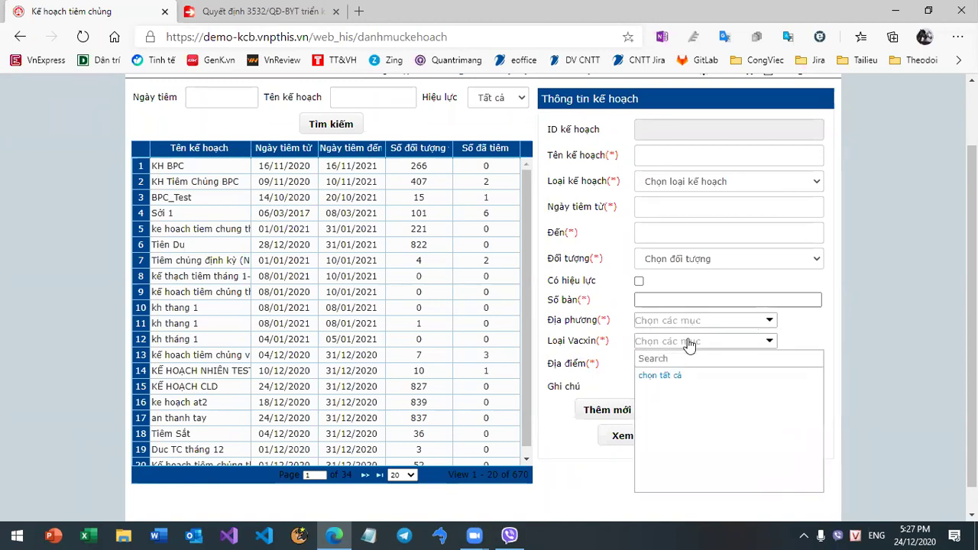
Choose the localities Địa Bàn 01 - Ấp An Thiện and Địa Bàn 14 - Ấp An Bình, target group Trẻ em and plan type Tiêm chủng mở rộng
left_click(692, 322)
left_click(688, 372)
left_click(687, 390)
left_click(692, 260)
left_click(694, 288)
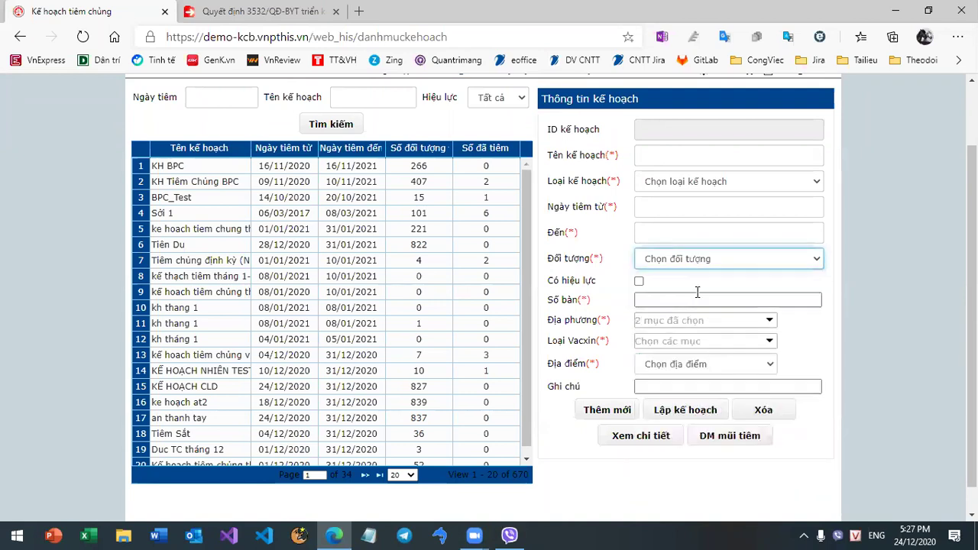
left_click(711, 181)
left_click(695, 208)
left_click(691, 321)
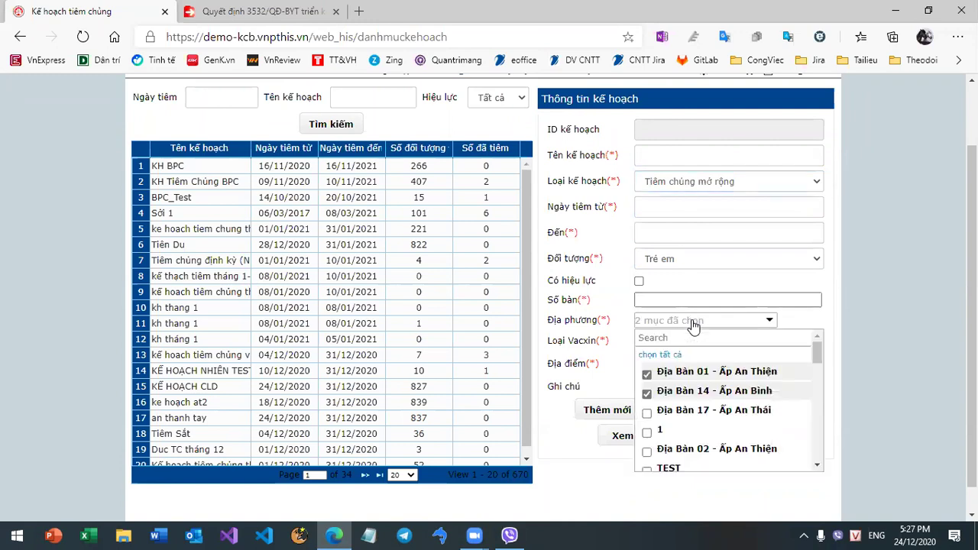
left_click(609, 386)
Choose the vaccine types Quai bị,Rubella,Sởi and Thủy đậu and the location TYT xã An Cư for the new plan
left_click(663, 341)
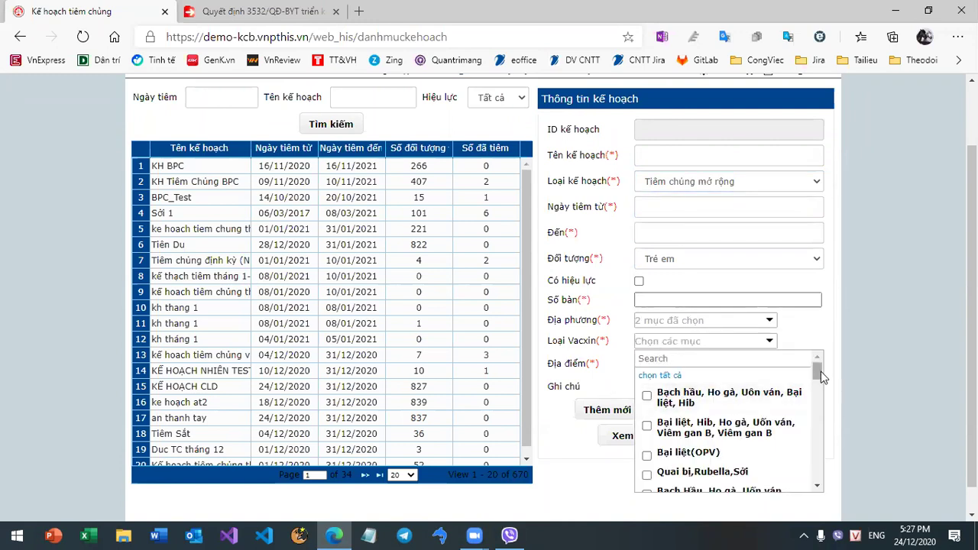
scroll(719, 366, "down", 3)
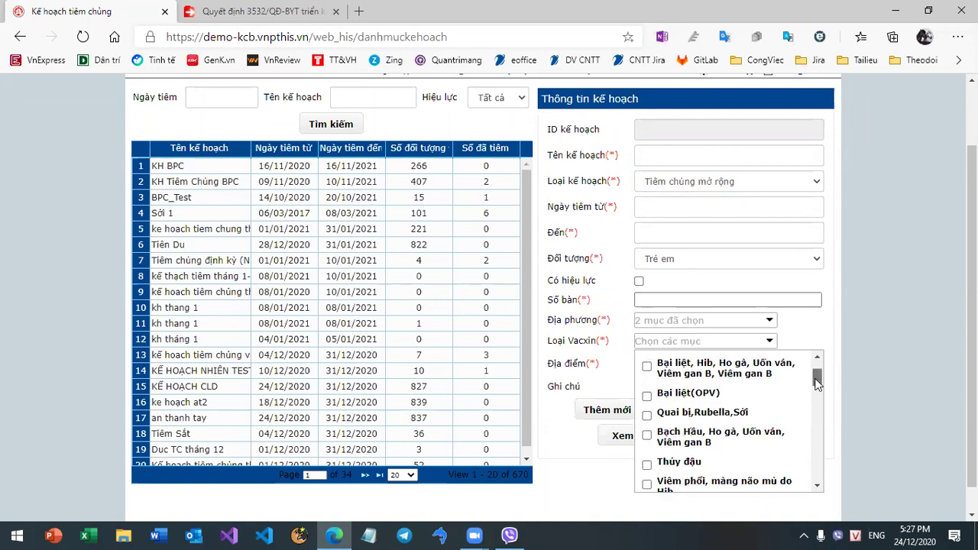
left_click(718, 360)
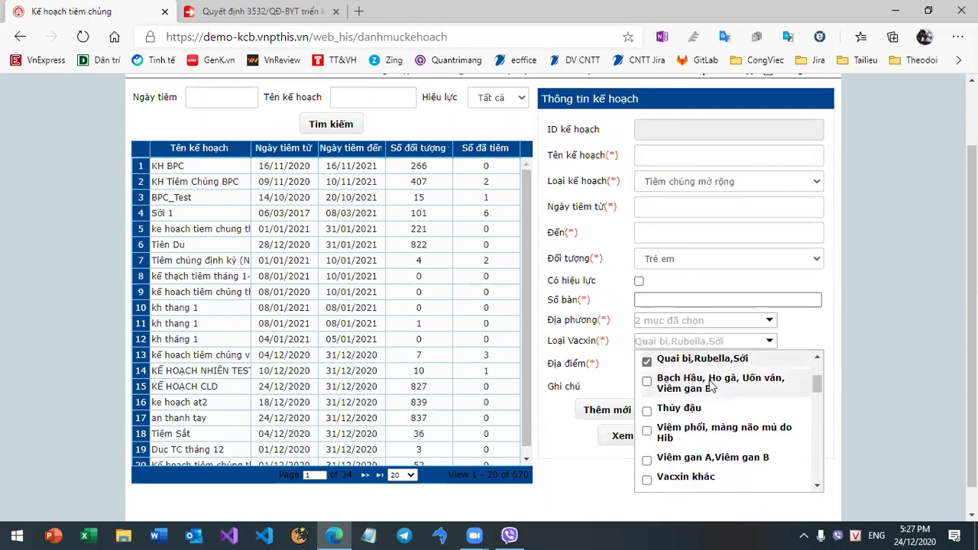
left_click(679, 408)
left_click(543, 425)
left_click(702, 366)
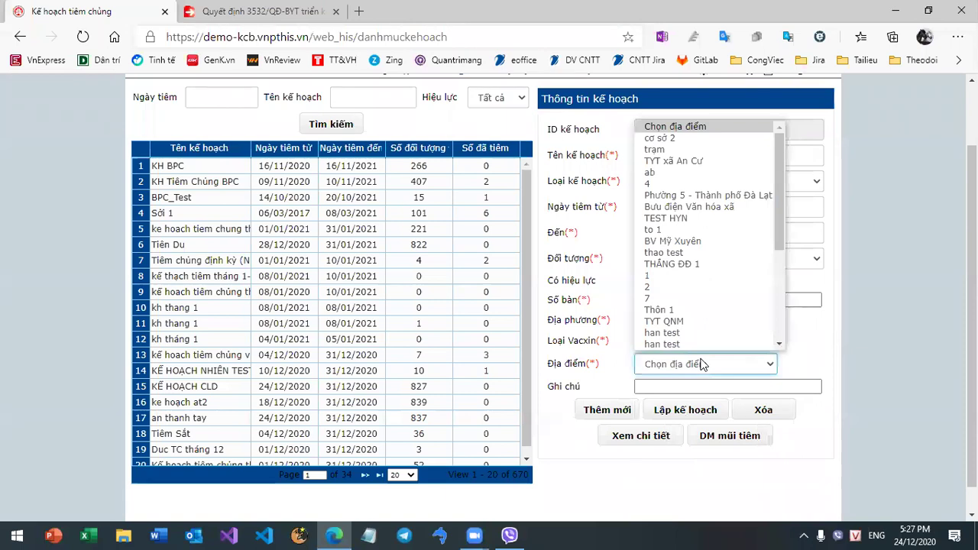
left_click(719, 162)
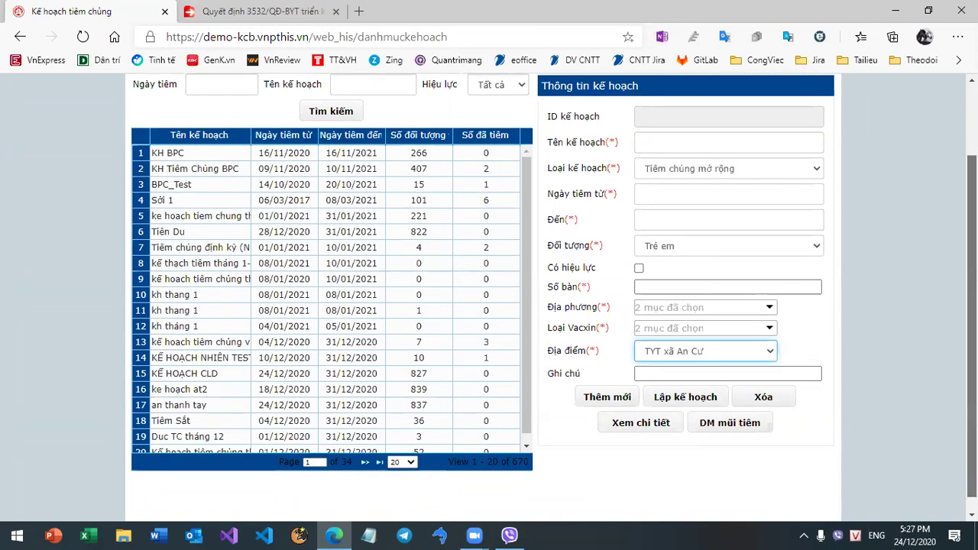
Load the vaccination plan KH BPC and show its vaccination staff and daily schedule sections
scroll(336, 221, "down", 1)
left_click(335, 153)
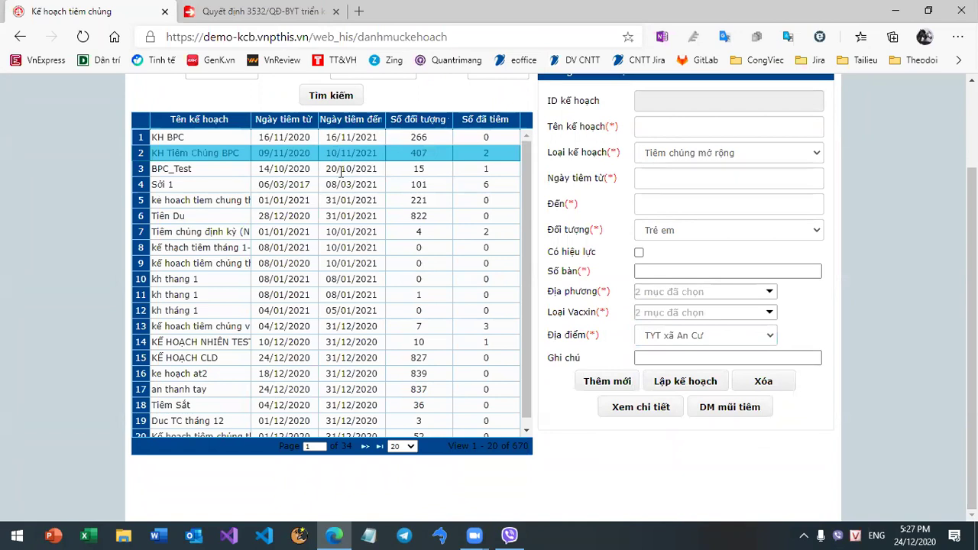
key("Up")
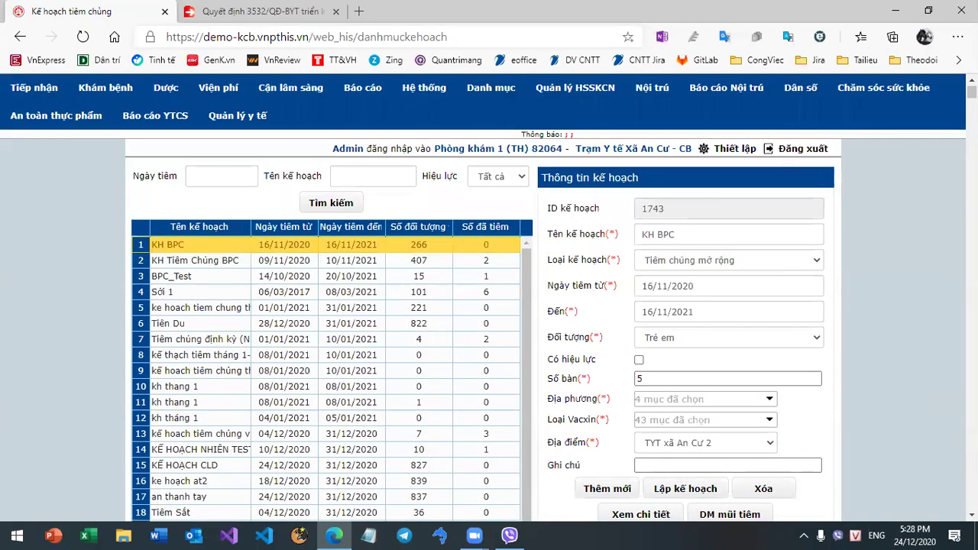
scroll(489, 305, "down", 5)
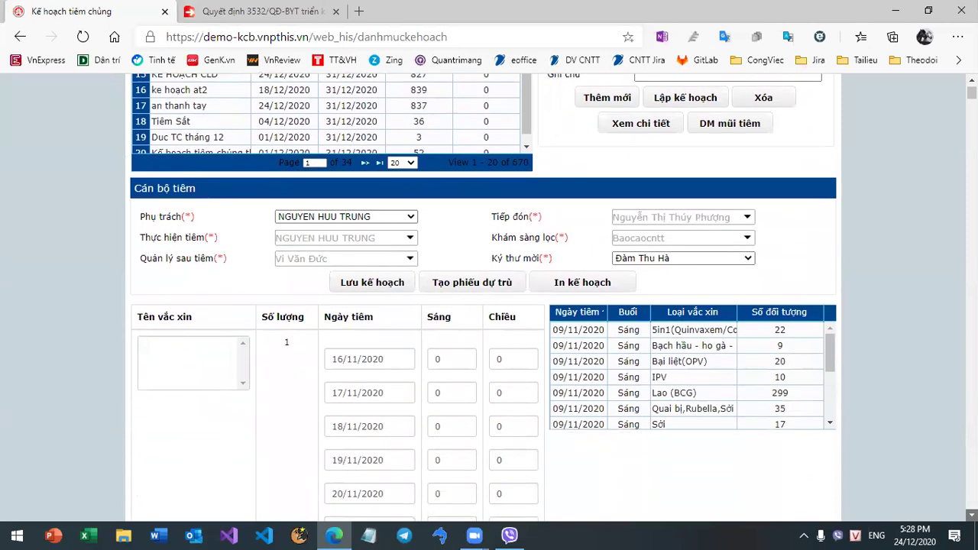
scroll(489, 305, "down", 1)
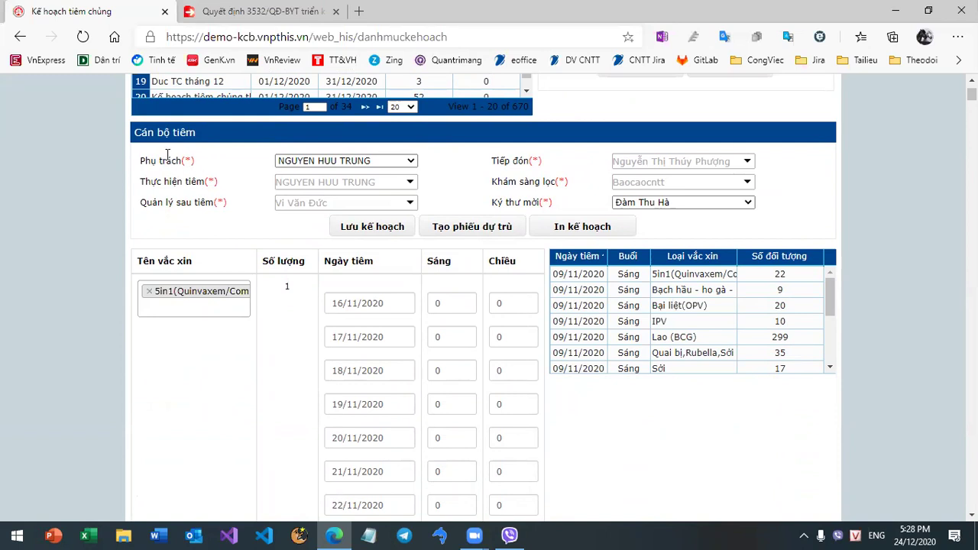
Examine the plan's staff choices for Phụ trách, Tiếp đón, Thực hiện tiêm and Khám sàng lọc
left_click(300, 160)
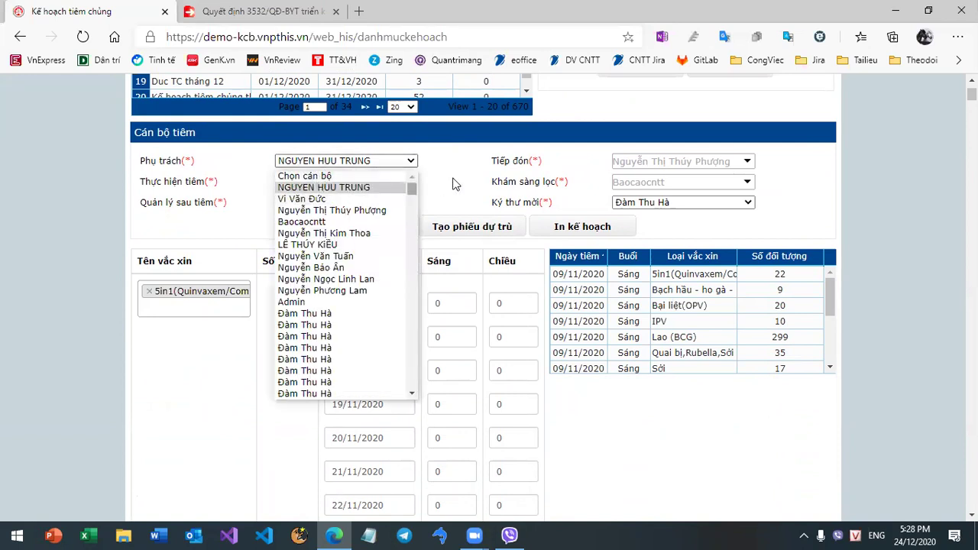
left_click(453, 176)
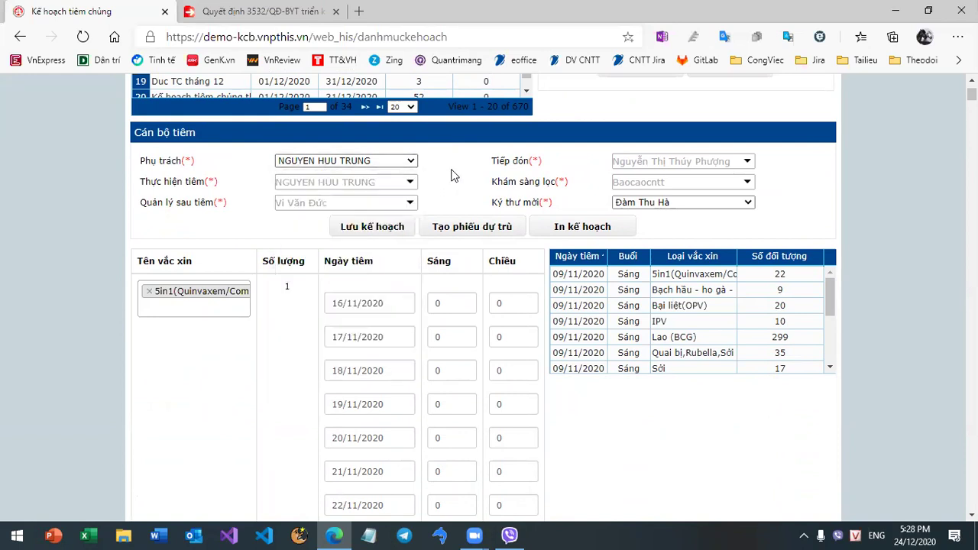
left_click(318, 162)
left_click(639, 167)
left_click(640, 165)
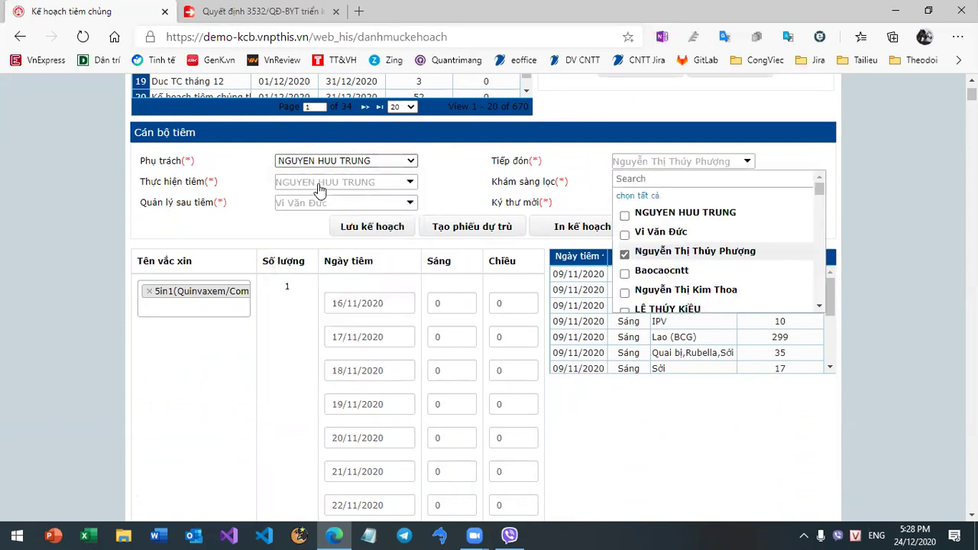
left_click(320, 183)
left_click(647, 183)
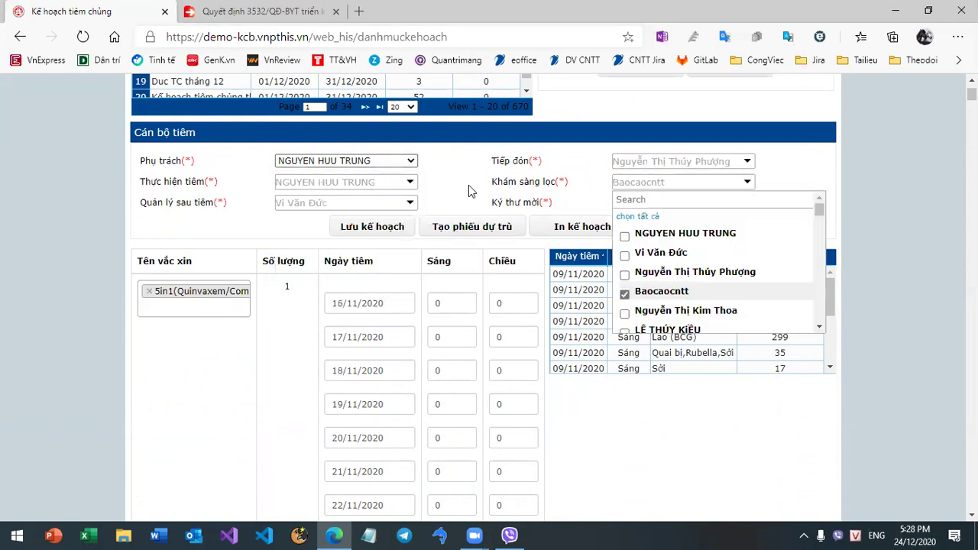
left_click(629, 425)
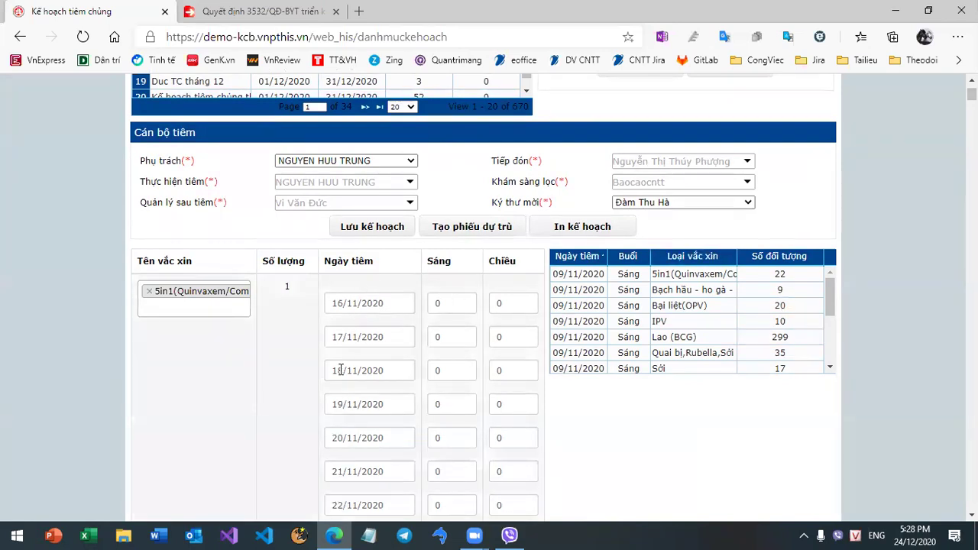
Examine the morning and afternoon quantity fields of the plan for 16/11/2020 and 17/11/2020
left_click(433, 300)
key("Tab")
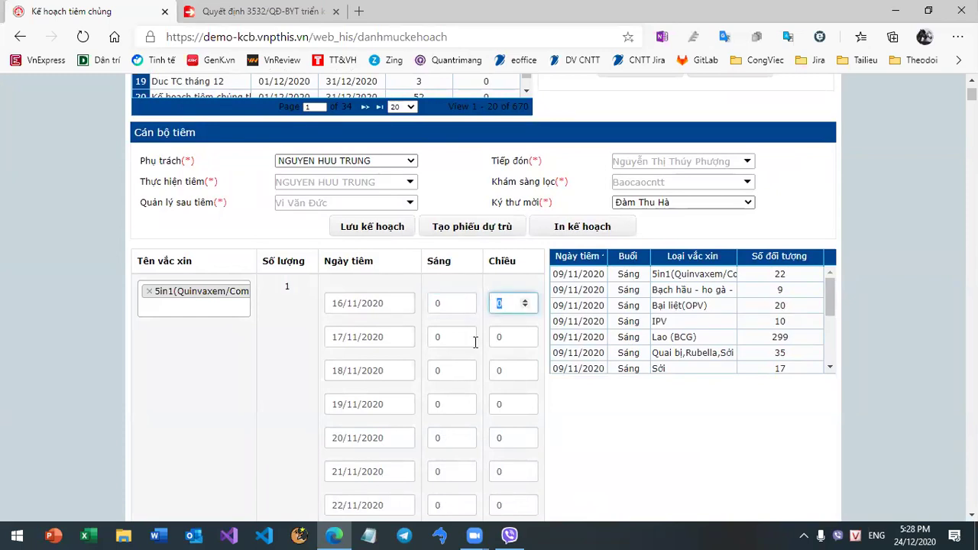
left_click(449, 336)
key("Tab")
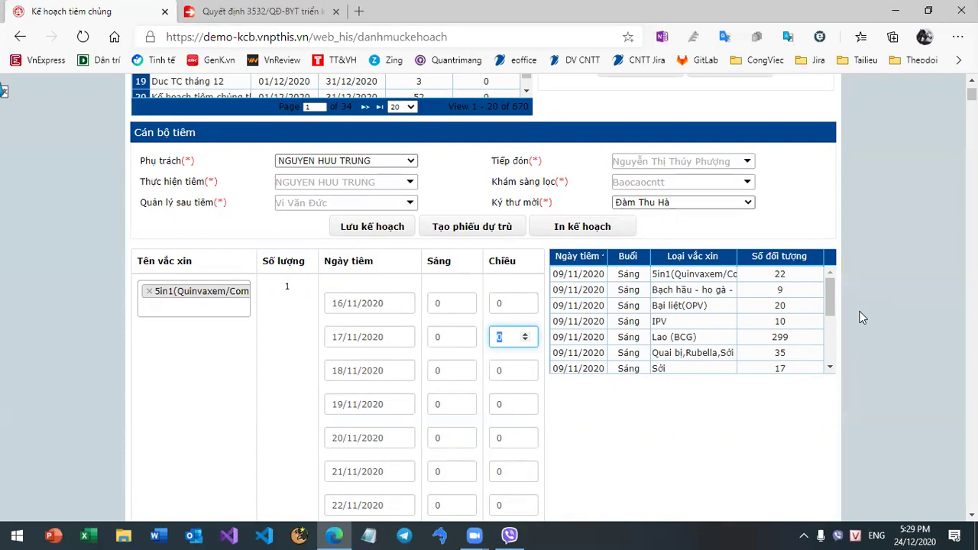
Open the plan's vaccine estimate slips (Phiếu dự trù tiêm chủng), examine the detail form of the slip dated 25/11/2020 and close them
left_click(472, 227)
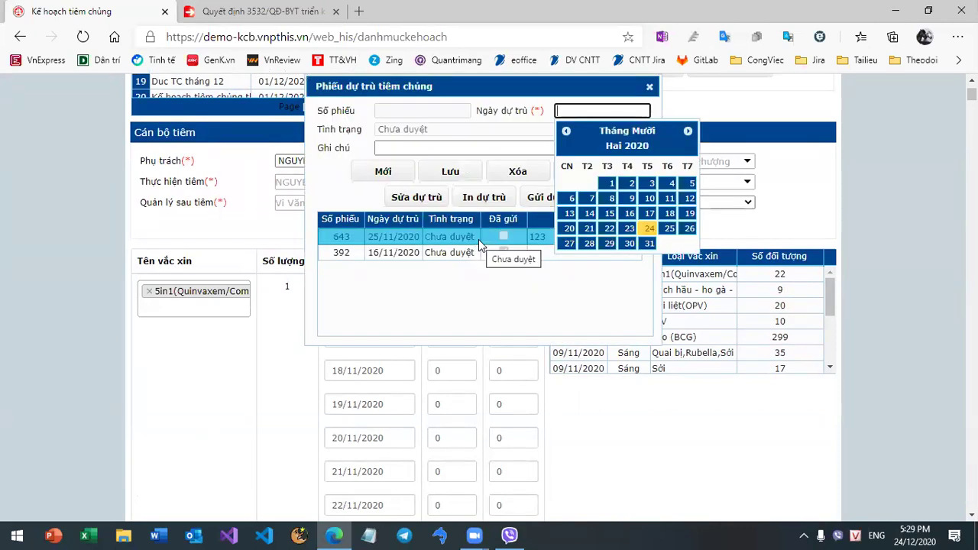
left_click(478, 240)
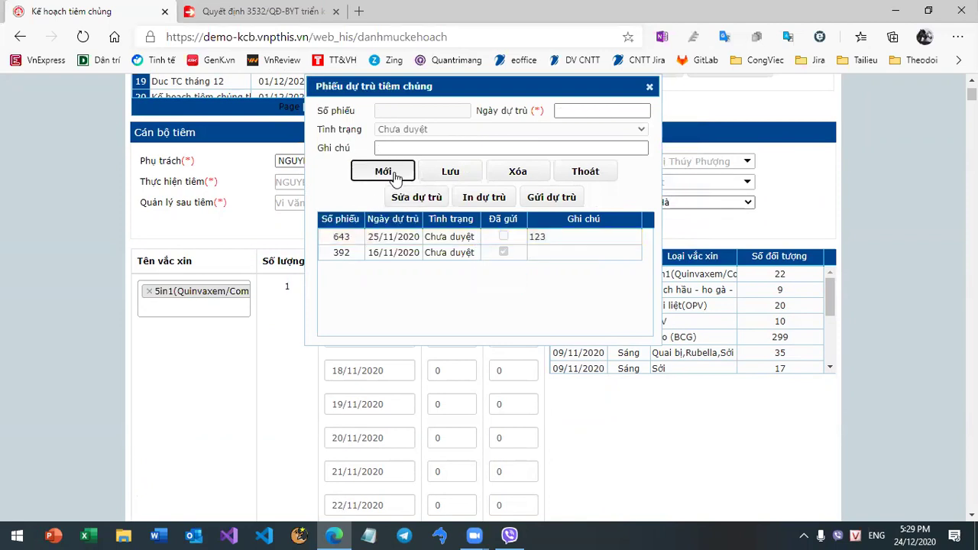
double_click(410, 238)
double_click(403, 252)
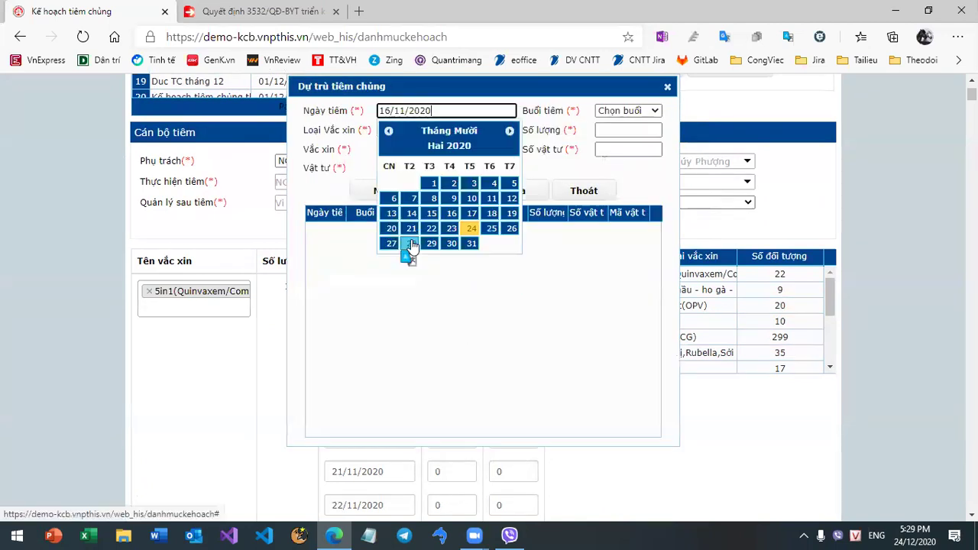
left_click(624, 169)
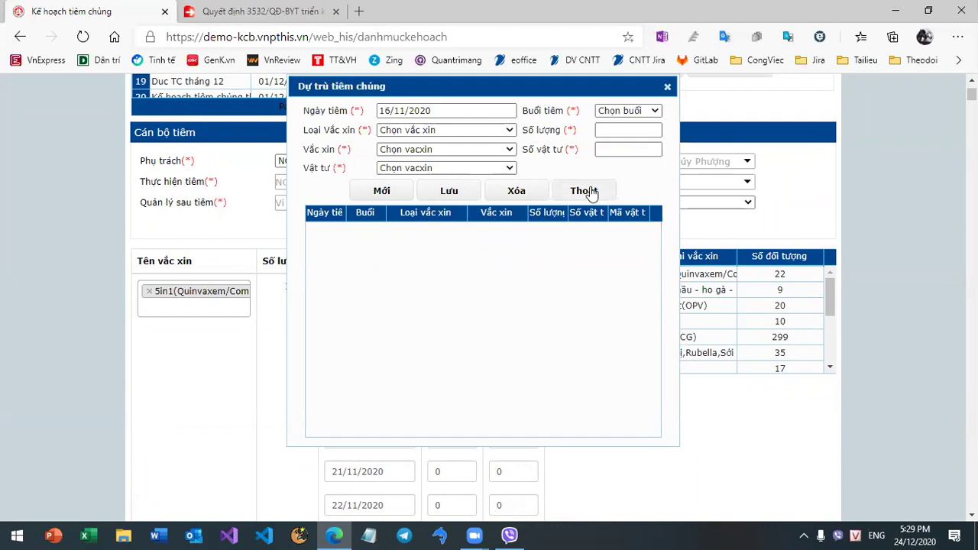
left_click(585, 191)
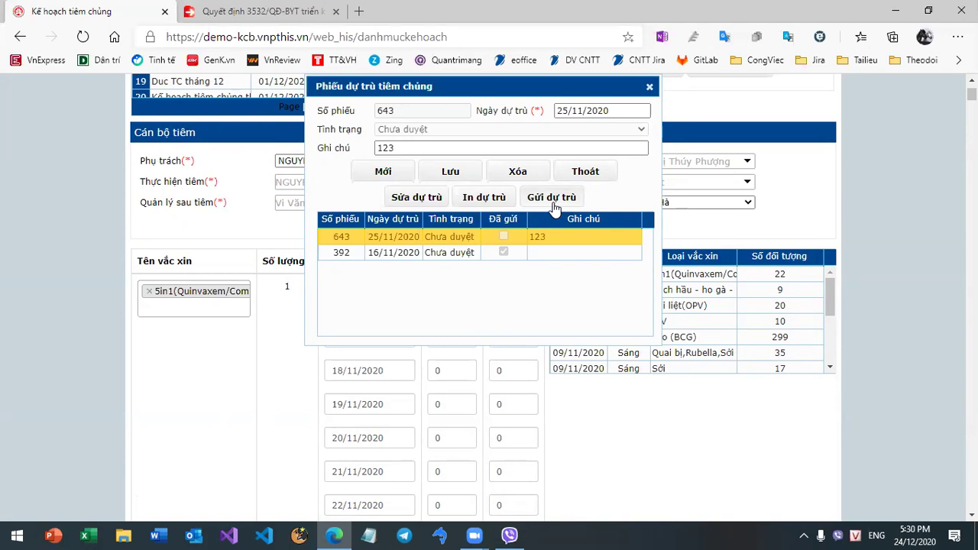
left_click(649, 88)
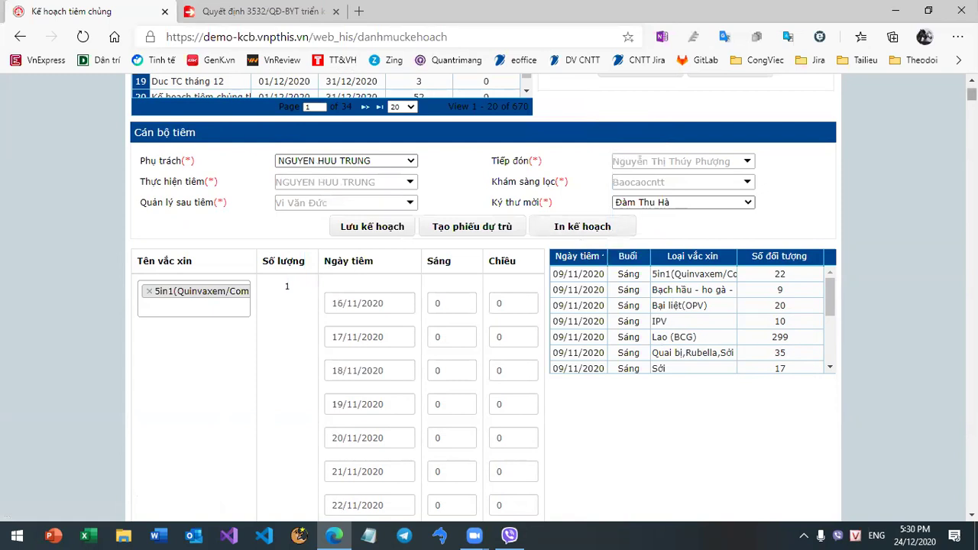
Open the vaccination reminder page (Nhắc lịch tiêm chủng) and examine its Kế hoạch tiêm chủng section
scroll(489, 306, "up", 5)
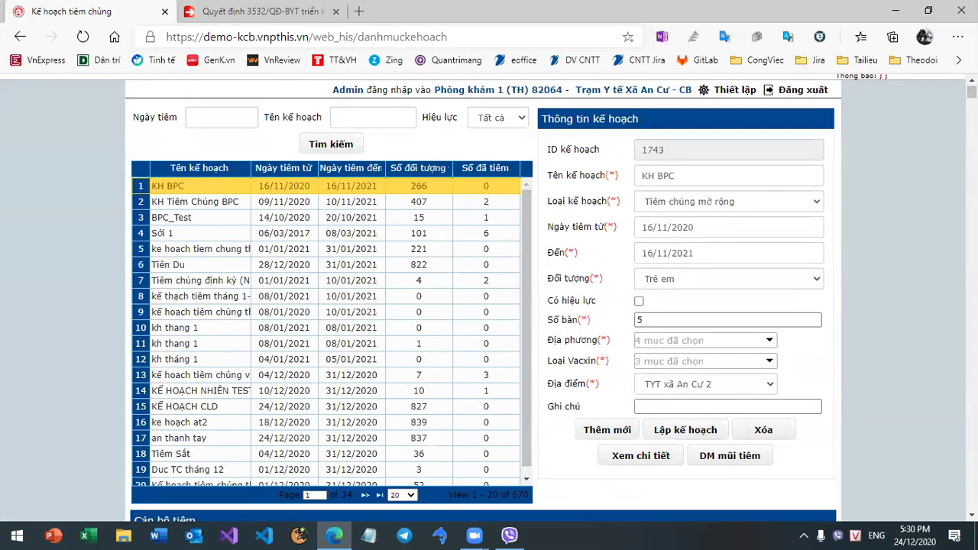
scroll(489, 306, "up", 1)
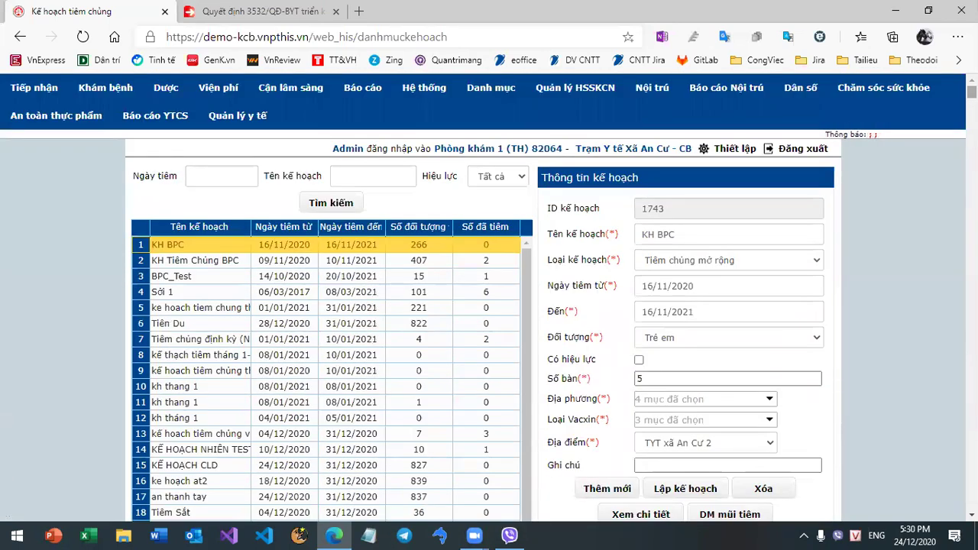
left_click(866, 98)
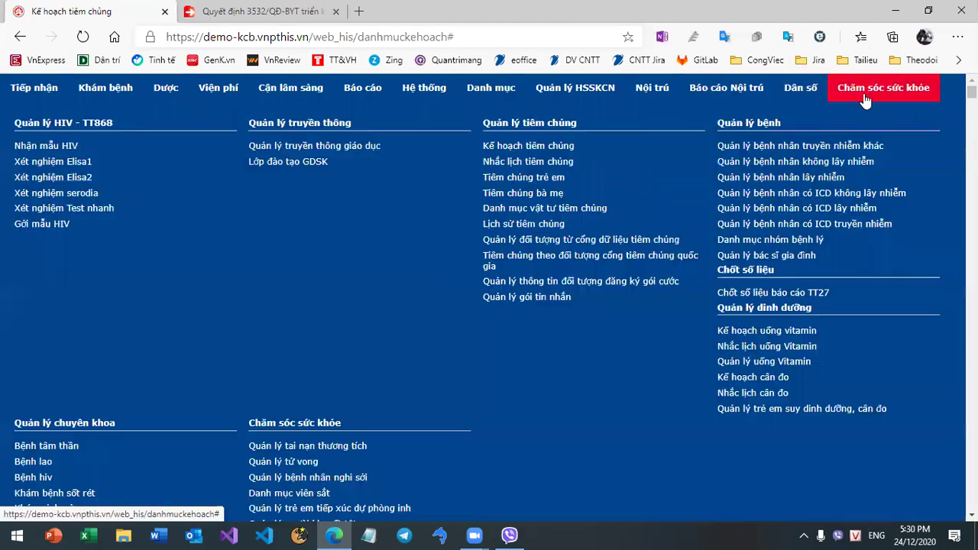
left_click(544, 161)
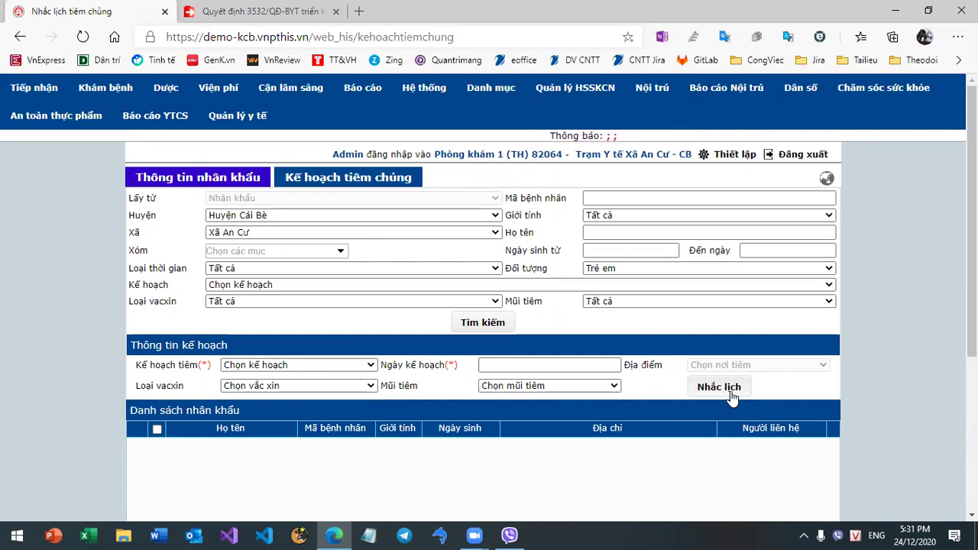
left_click(369, 182)
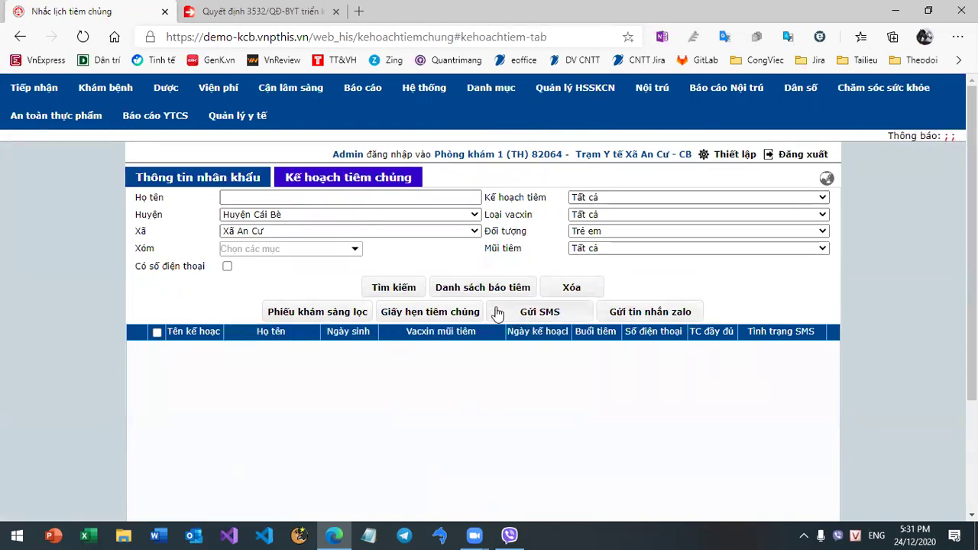
Open the child vaccination page (Tiêm chủng trẻ em) and search for children in the plan Tiểm chủng mở rộng đợt 3
left_click(861, 97)
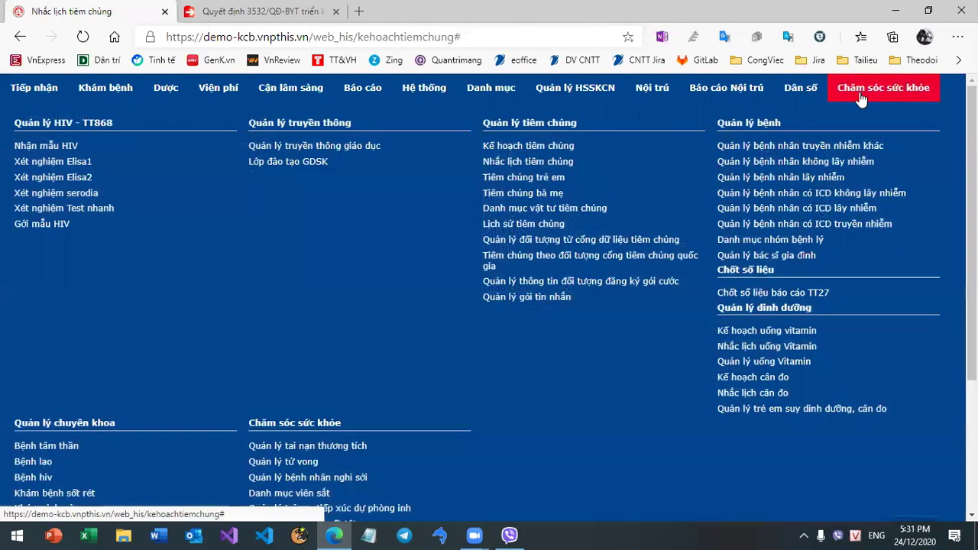
left_click(543, 182)
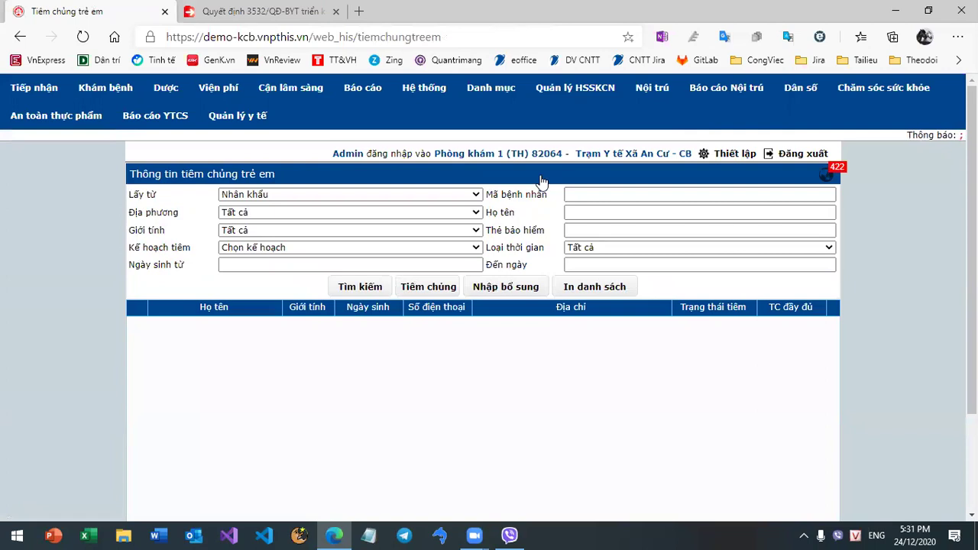
left_click(351, 254)
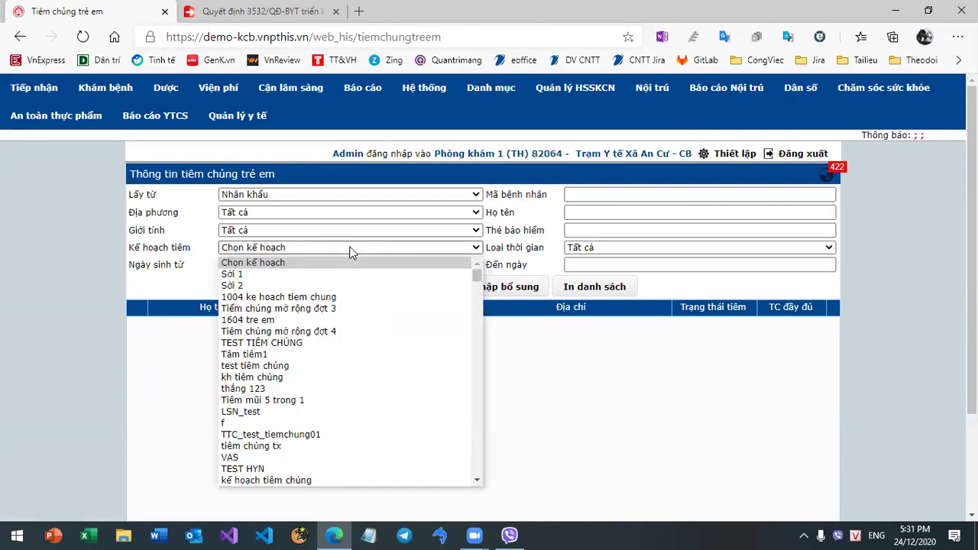
left_click(324, 310)
left_click(362, 287)
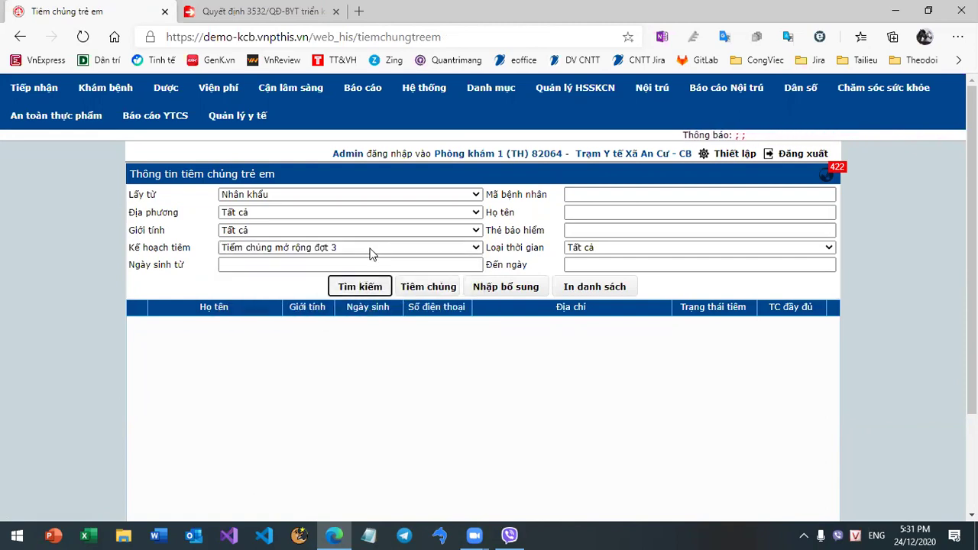
Search for the children in the vaccination plan kh tiêm chủng
left_click(371, 249)
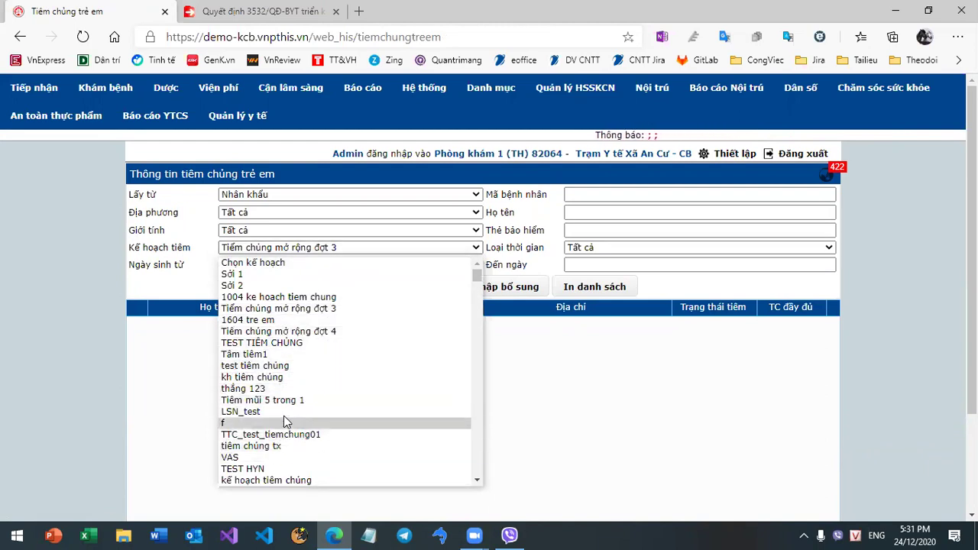
left_click(279, 378)
left_click(360, 286)
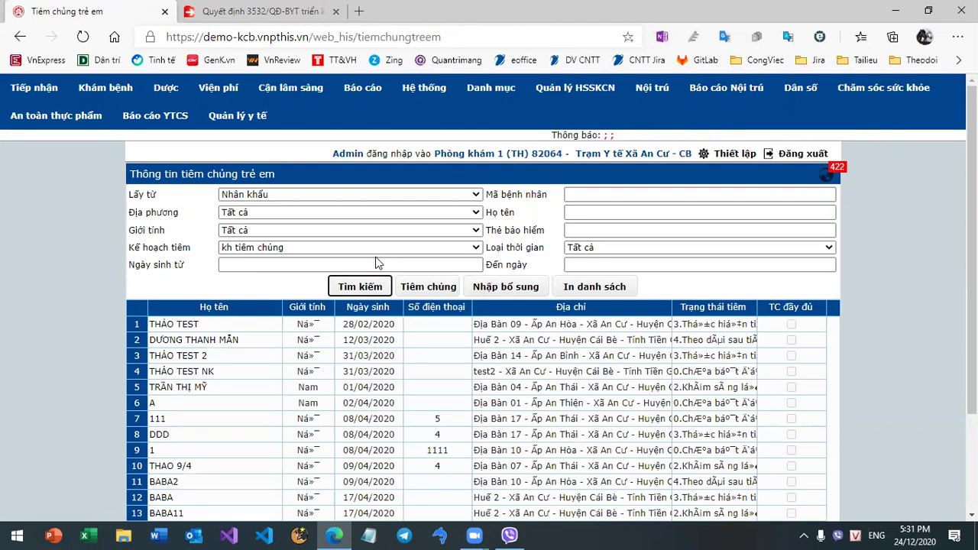
Open the vaccination record of the first listed child and go back through its stages from Theo dõi to Tiếp đón
left_click(373, 326)
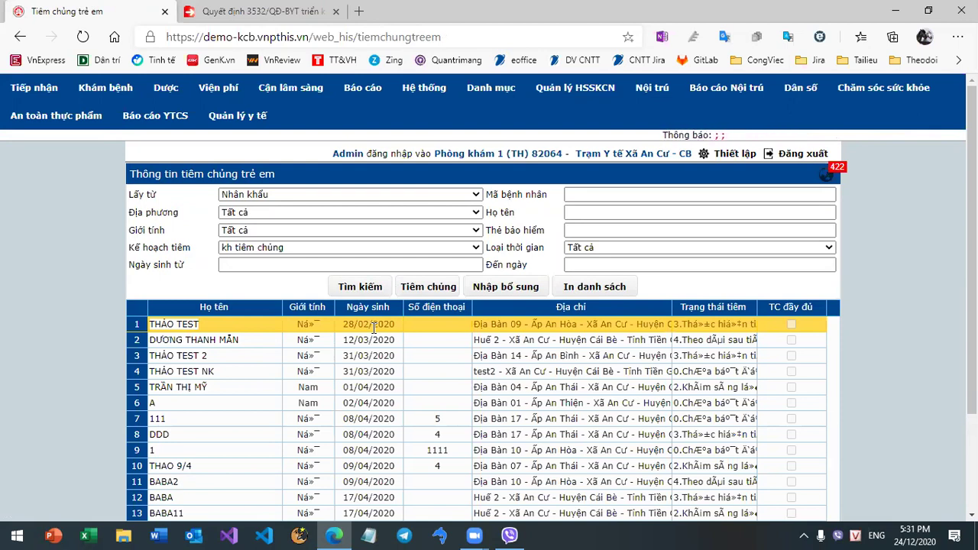
left_click(417, 293)
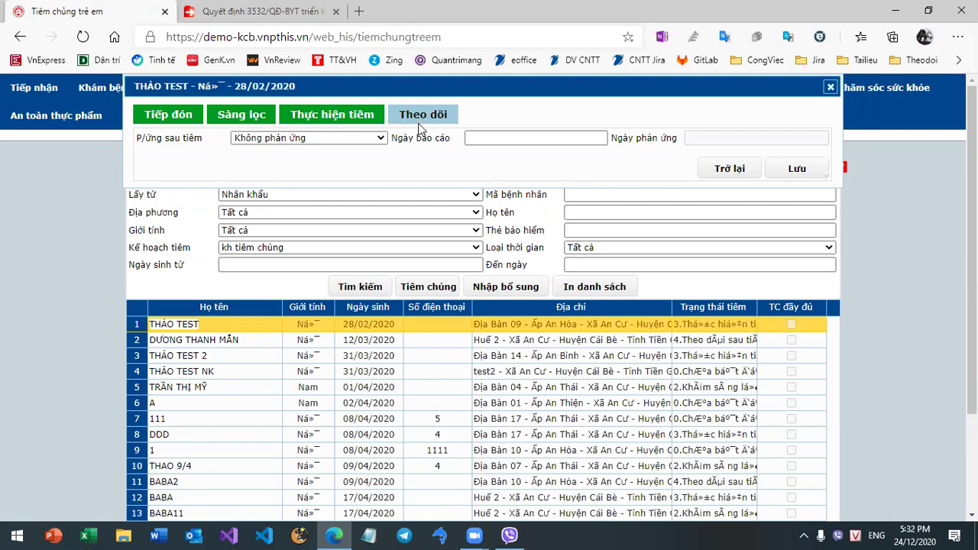
left_click(734, 169)
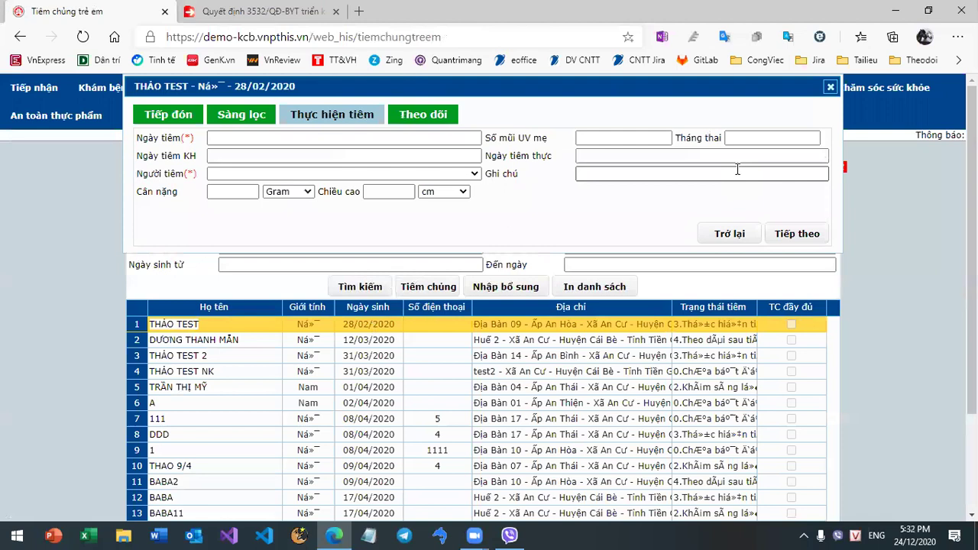
left_click(730, 309)
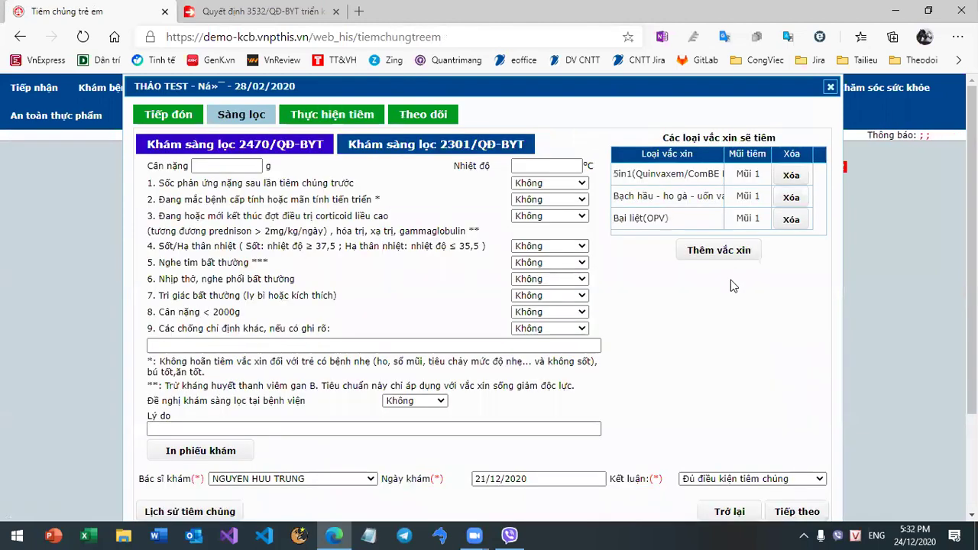
left_click(728, 510)
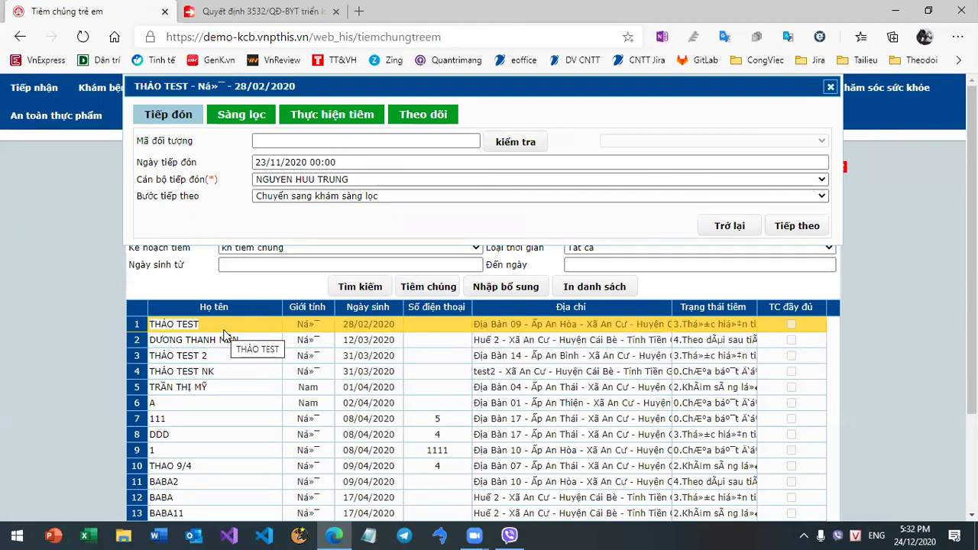
Examine the reception date and receiving staff fields in the Tiếp đón stage of the child's record
left_click(332, 163)
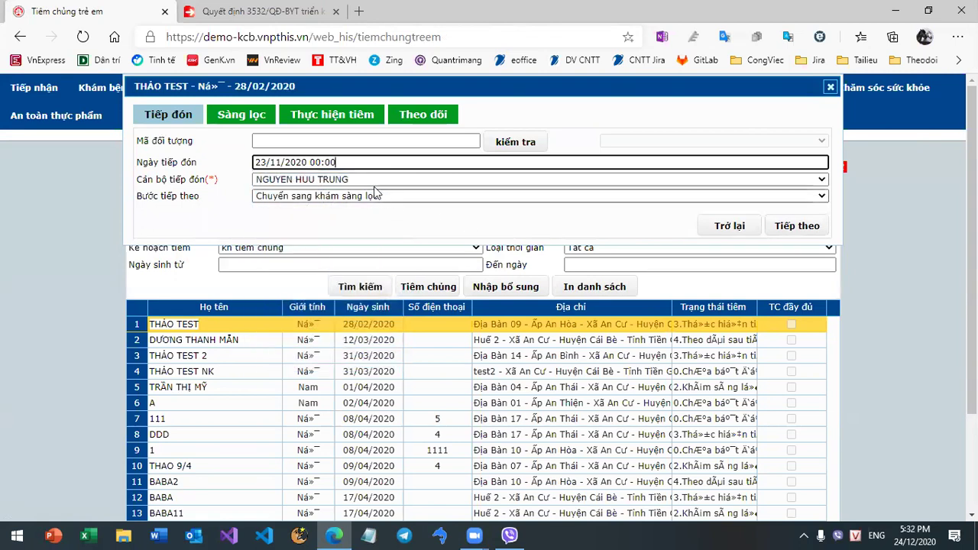
left_click(372, 179)
left_click(371, 200)
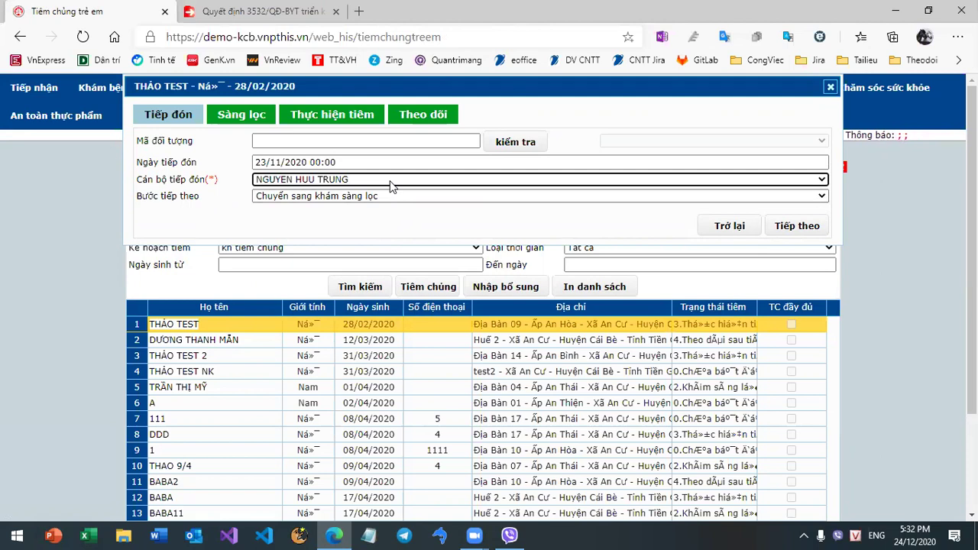
Advance the child's record to the Sàng lọc stage and compare the screening forms under 2301/QĐ-BYT and 2470/QĐ-BYT
left_click(802, 225)
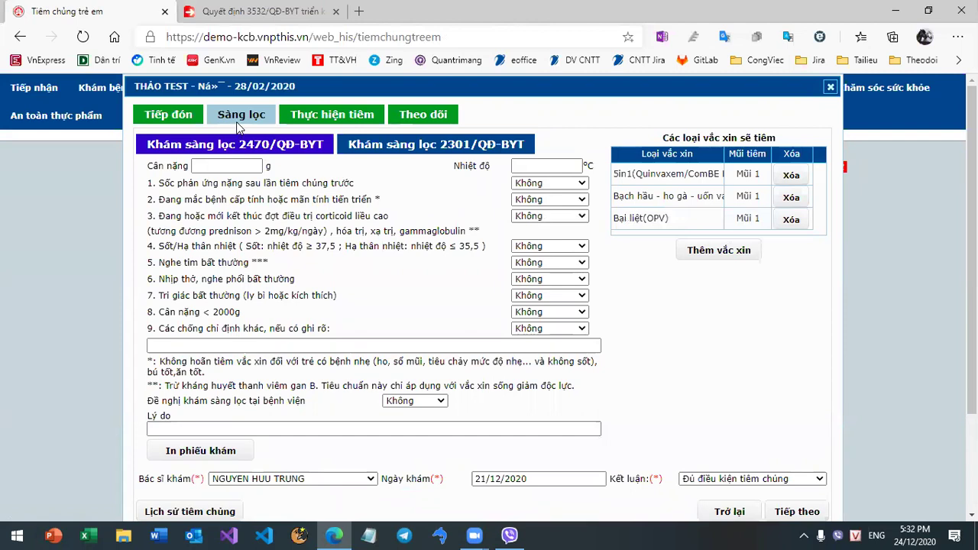
left_click(433, 148)
left_click(309, 147)
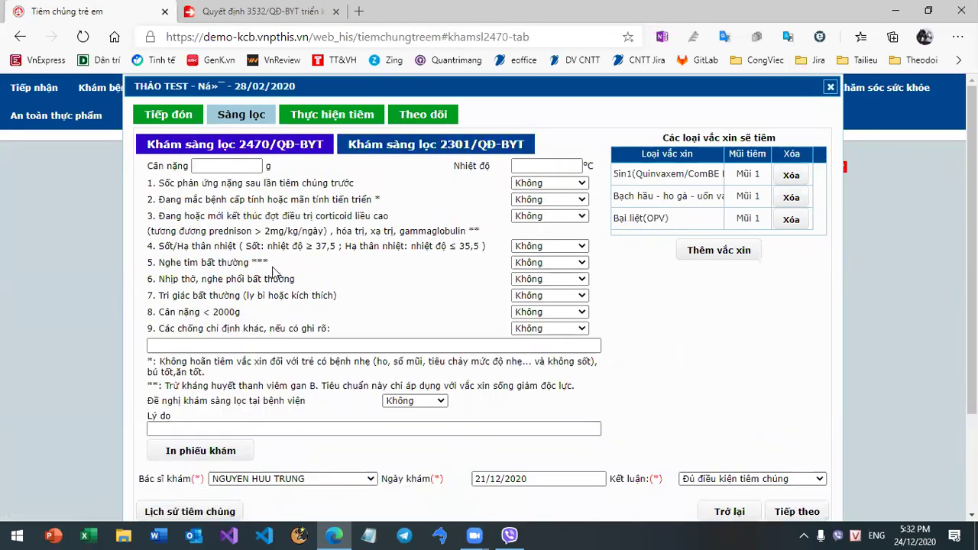
Examine the answer choices for the first two screening questions of the 2470/QĐ-BYT form
left_click(561, 185)
left_click(560, 197)
left_click(552, 183)
left_click(627, 263)
left_click(551, 199)
left_click(547, 212)
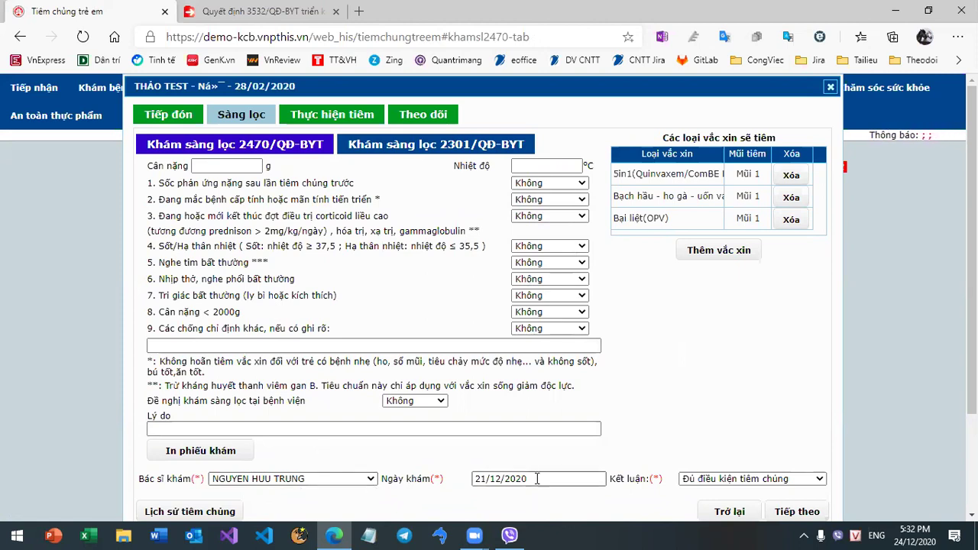
Advance the record to the Thực hiện tiêm stage and check the vaccinating staff field (Người tiêm)
scroll(844, 366, "down", 1)
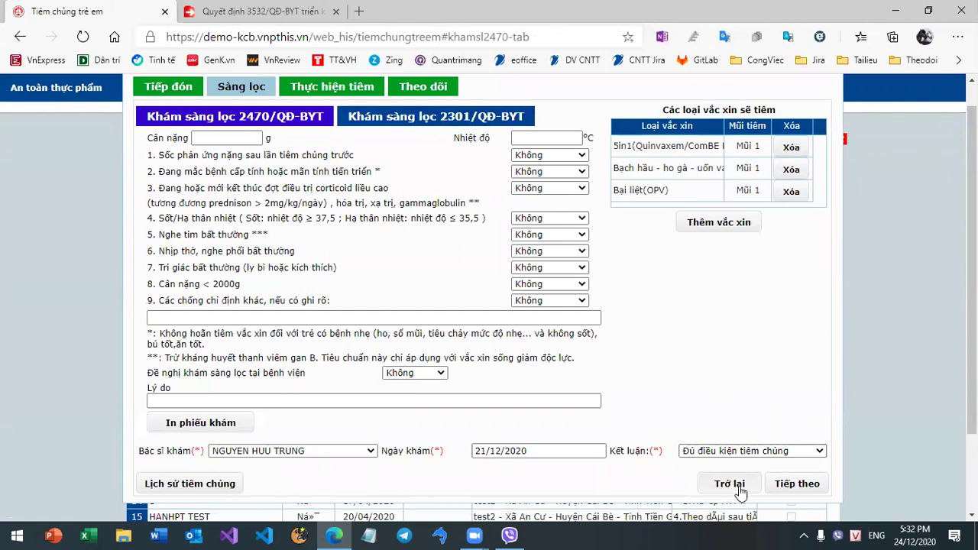
left_click(796, 483)
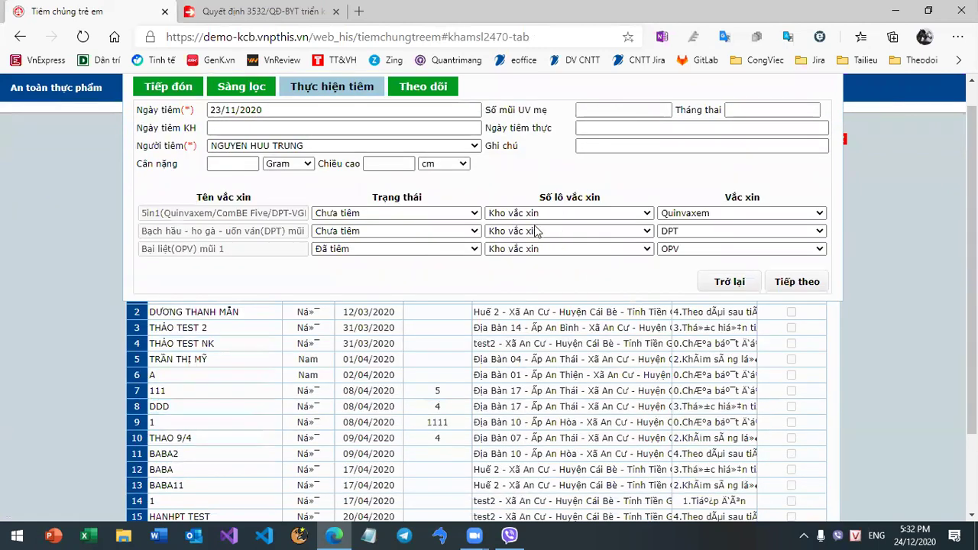
scroll(306, 153, "up", 1)
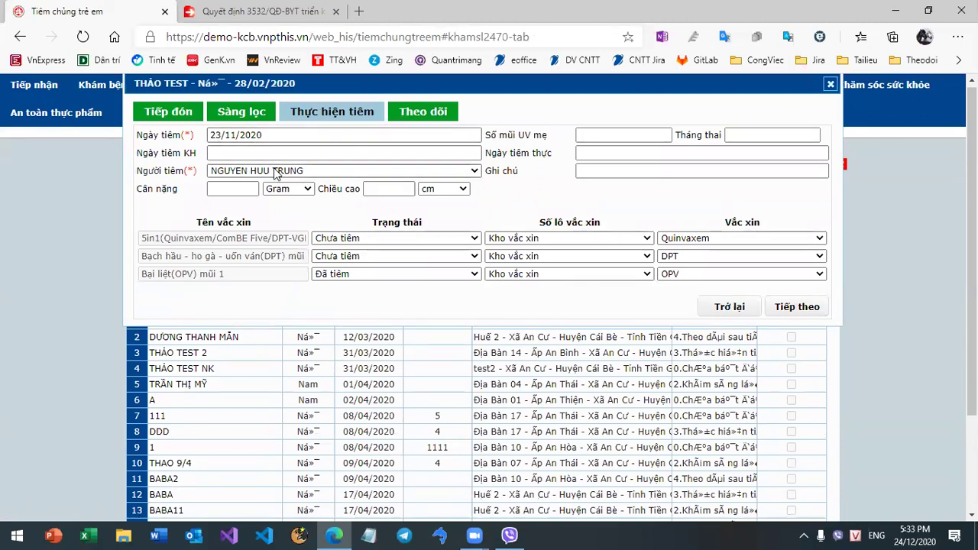
left_click(275, 173)
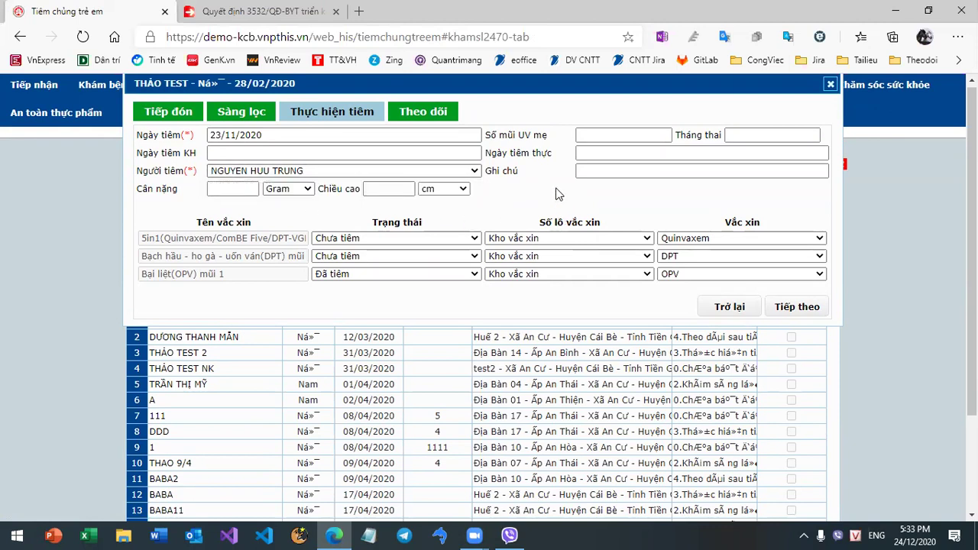
Advance to the Theo dõi stage, review the post-injection reaction options and save the follow-up
left_click(795, 316)
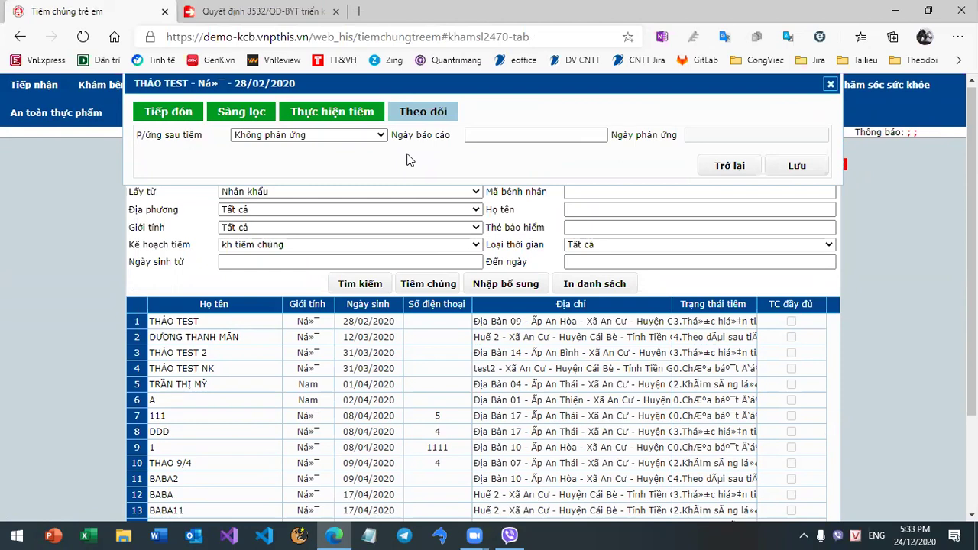
left_click(354, 136)
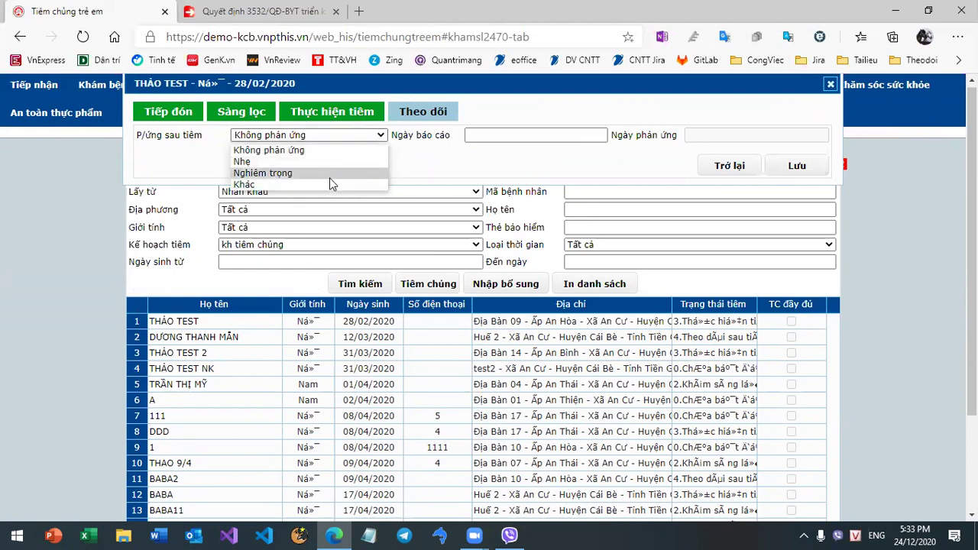
left_click(581, 160)
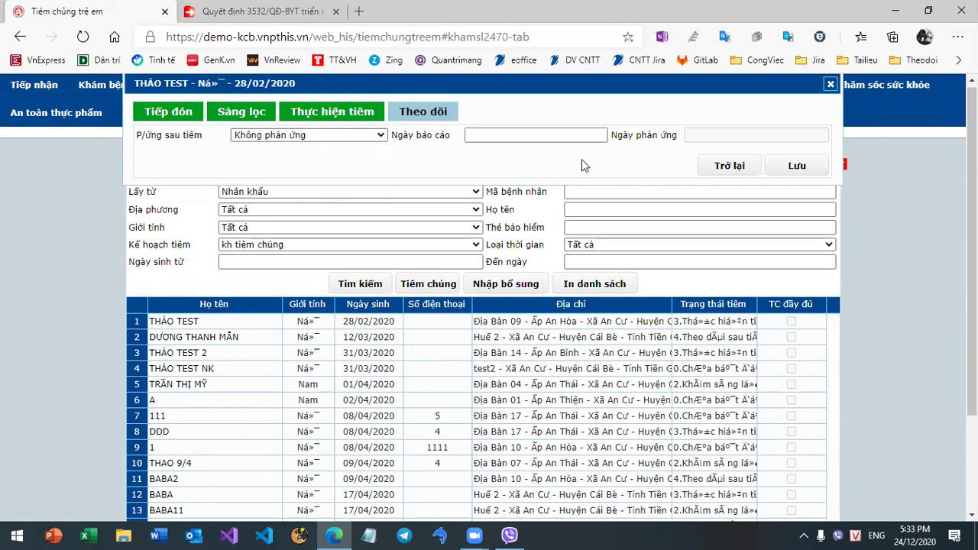
left_click(806, 174)
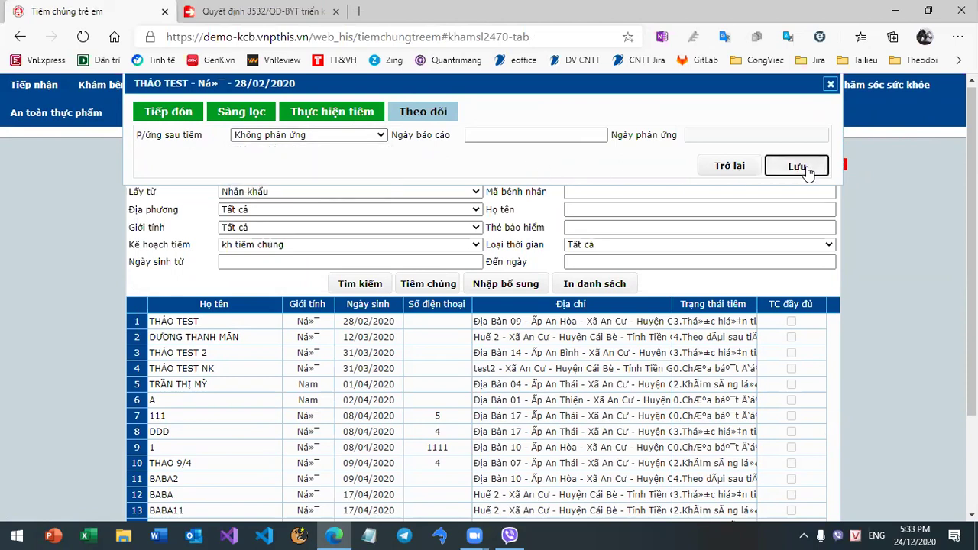
Set the follow-up report date to 23/12/2020 with the reaction Không phản ứng and save it
left_click(494, 136)
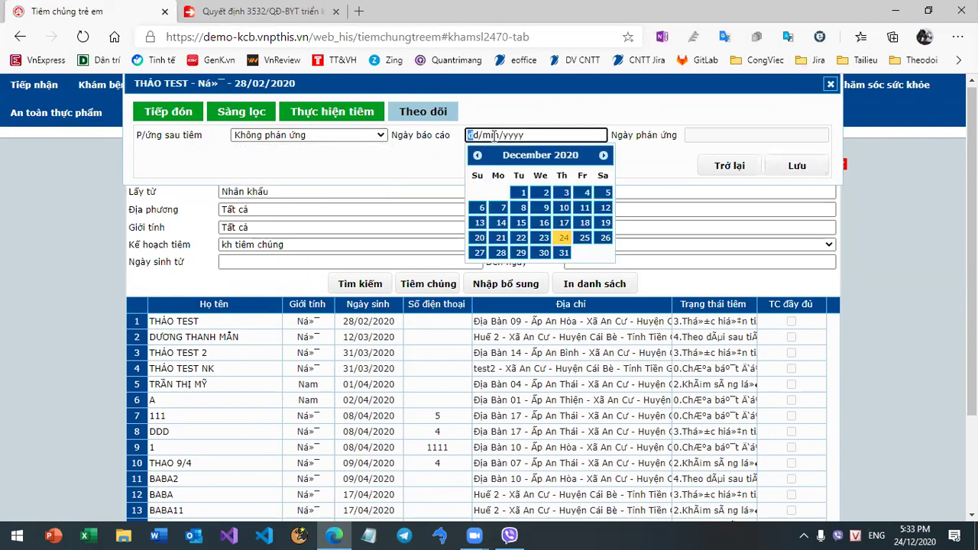
left_click(564, 238)
left_click(522, 135)
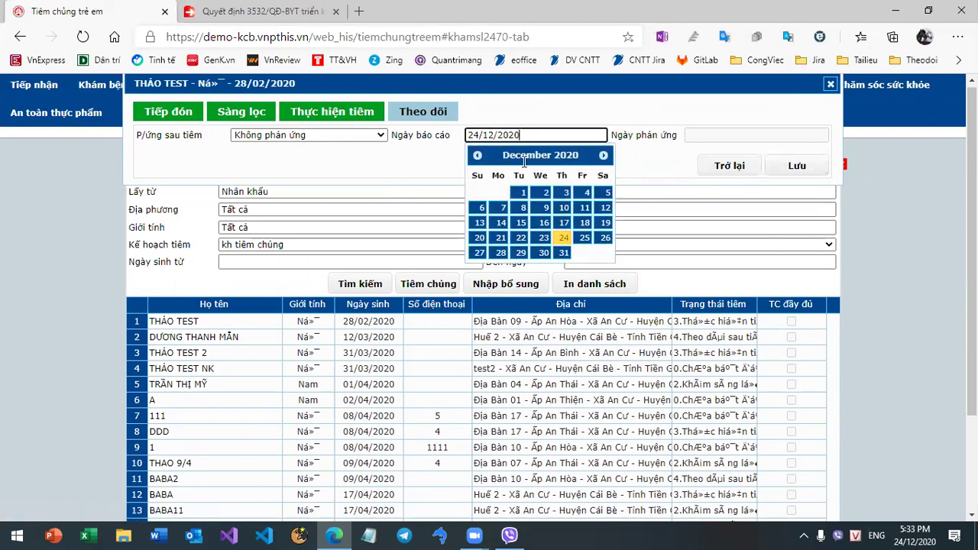
left_click(541, 236)
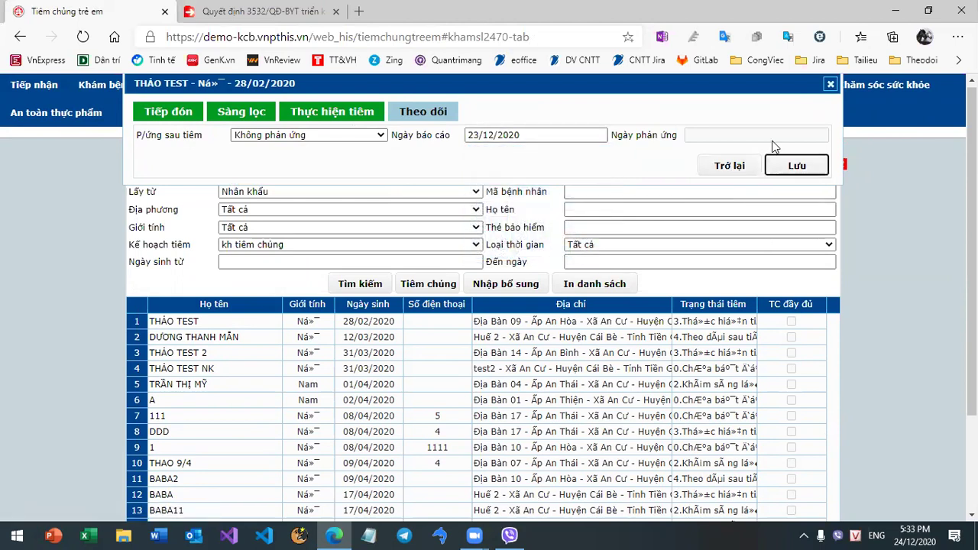
left_click(302, 135)
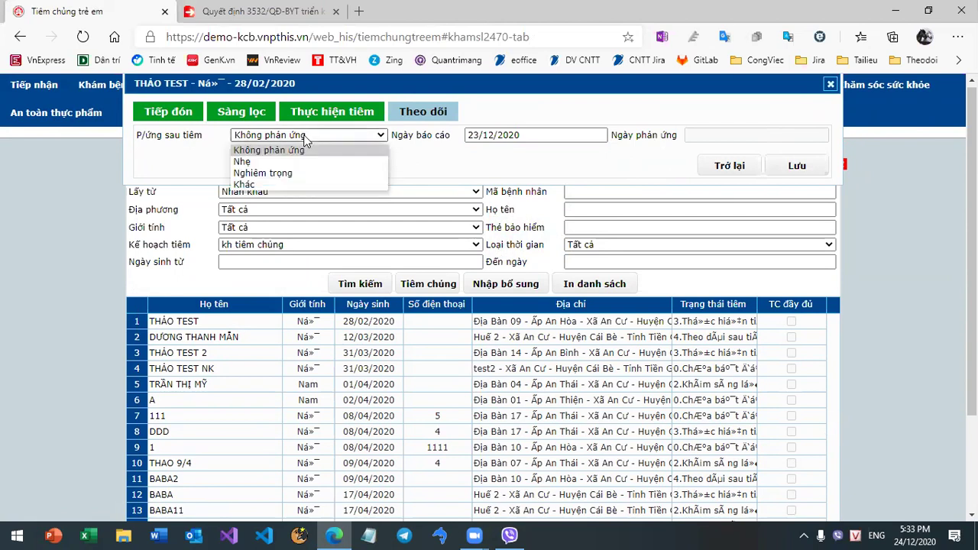
left_click(304, 146)
left_click(796, 168)
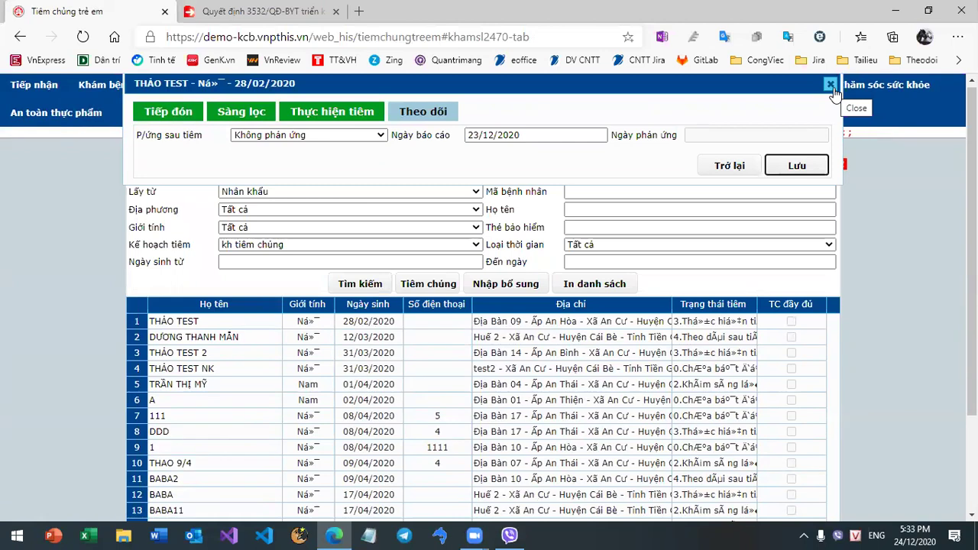
Close the child's vaccination record and open the vaccination supplies catalogue (Danh mục vật tư tiêm chủng)
left_click(830, 85)
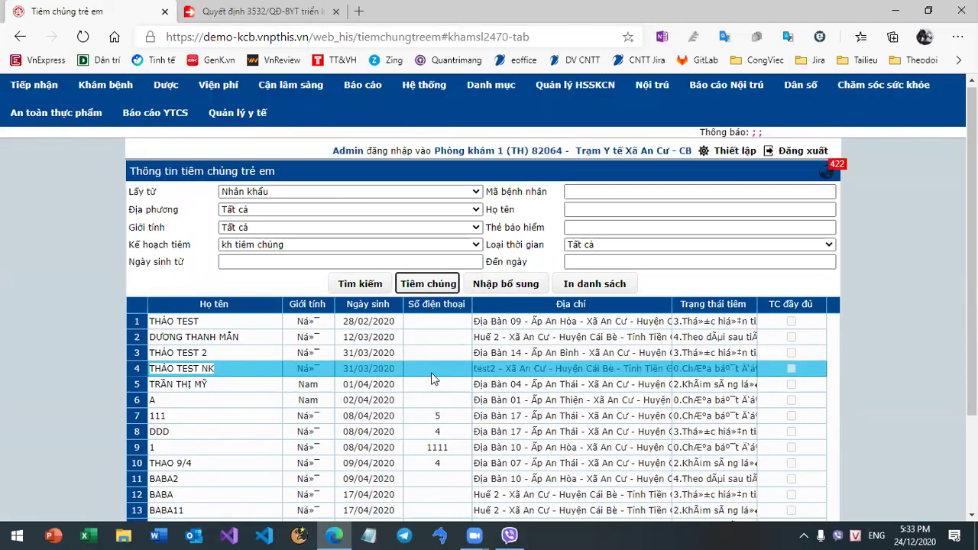
left_click(856, 90)
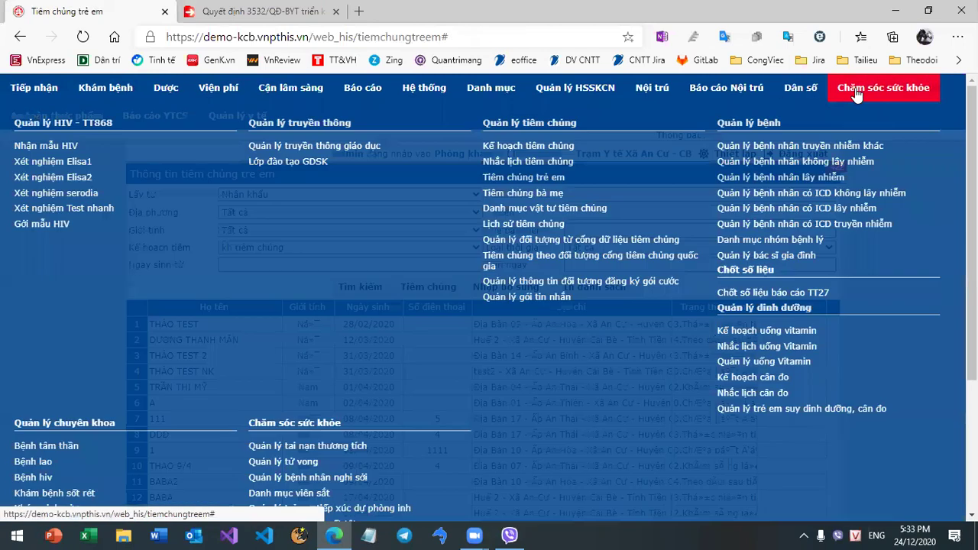
left_click(514, 209)
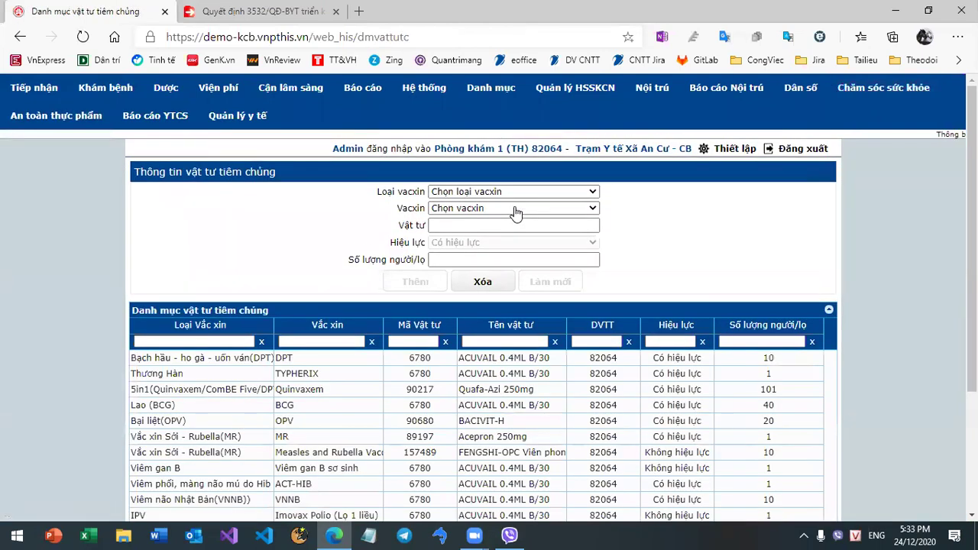
Examine the vaccine type, supply, validity and people-per-vial details of several catalogue entries such as BCG, OPV, Quinvaxem, DPT, ACT-HIB and TYPHERIX
left_click(428, 372)
left_click(426, 407)
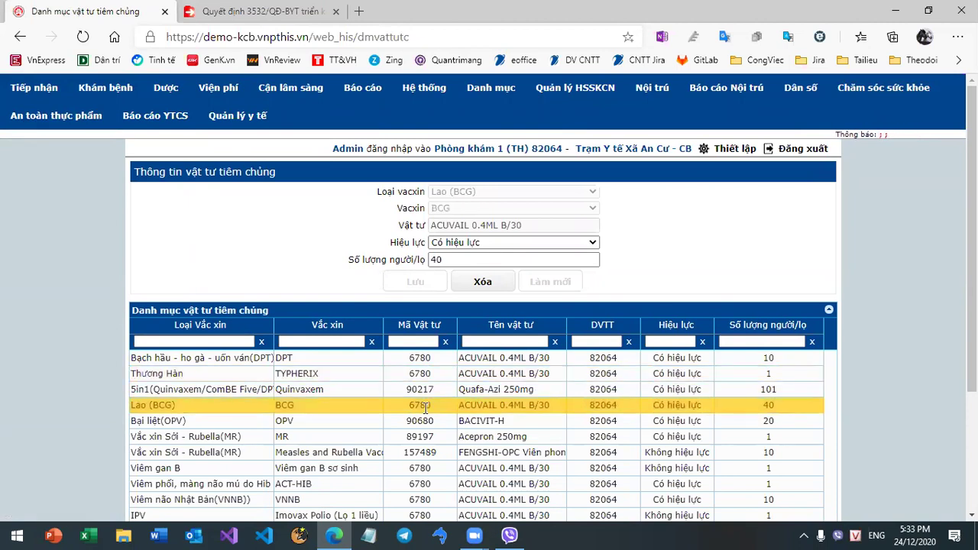
left_click(425, 421)
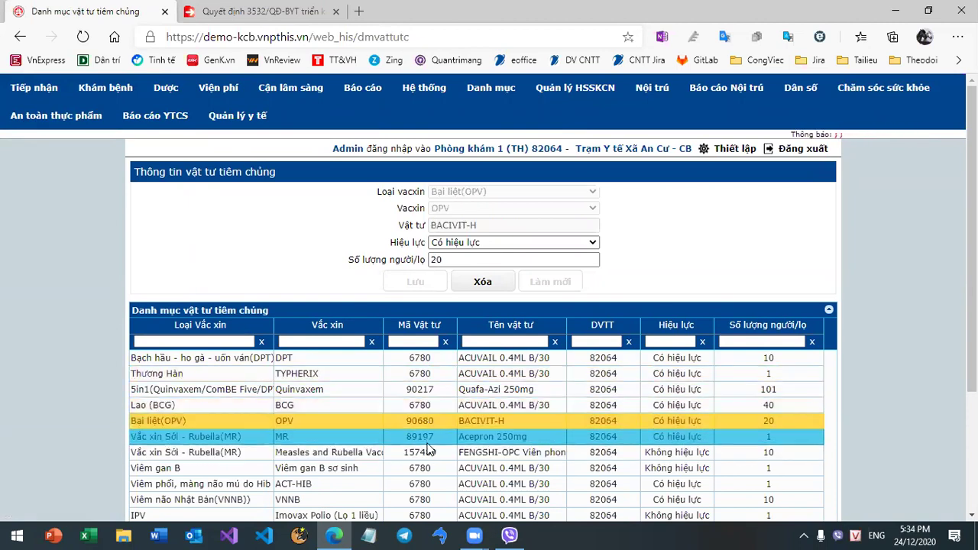
left_click(433, 433)
left_click(446, 389)
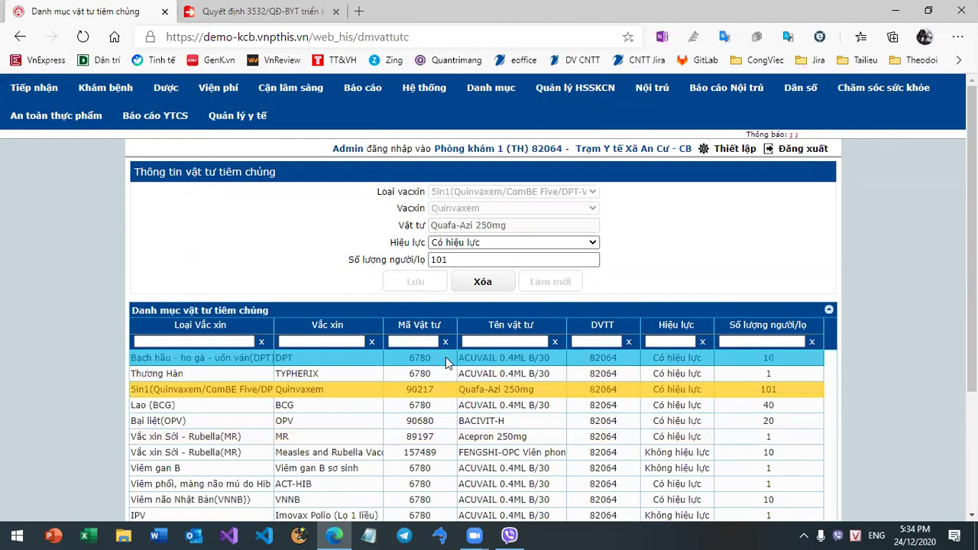
left_click(446, 356)
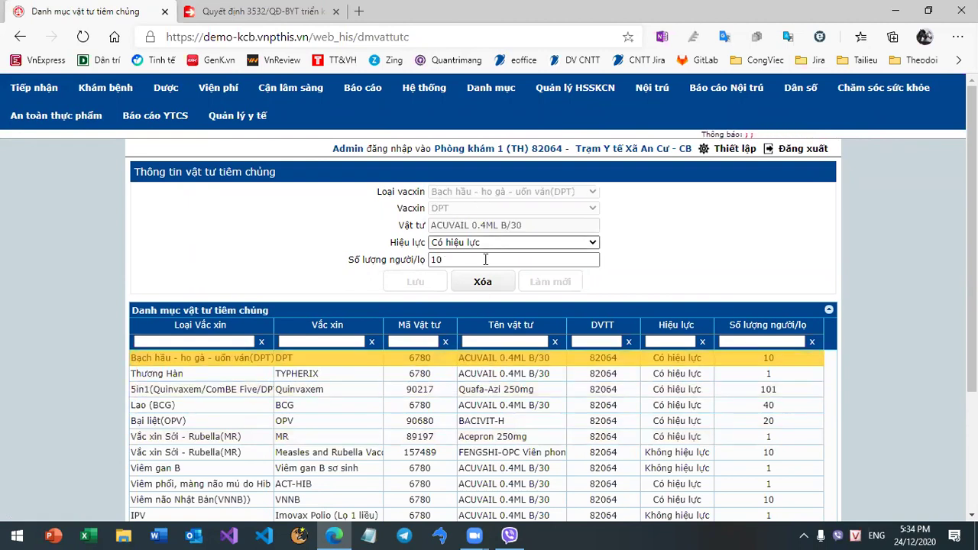
left_click(457, 260)
double_click(458, 261)
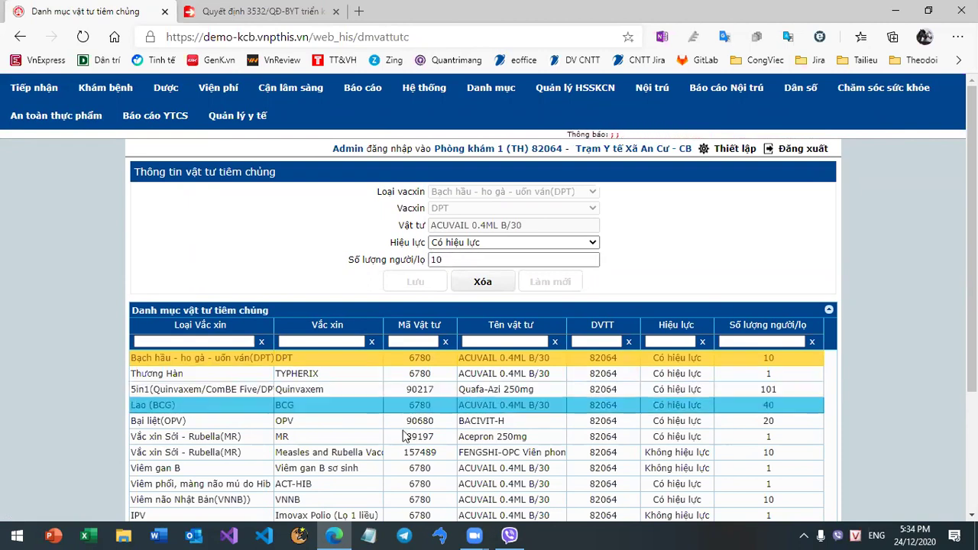
left_click(413, 467)
left_click(447, 452)
left_click(443, 483)
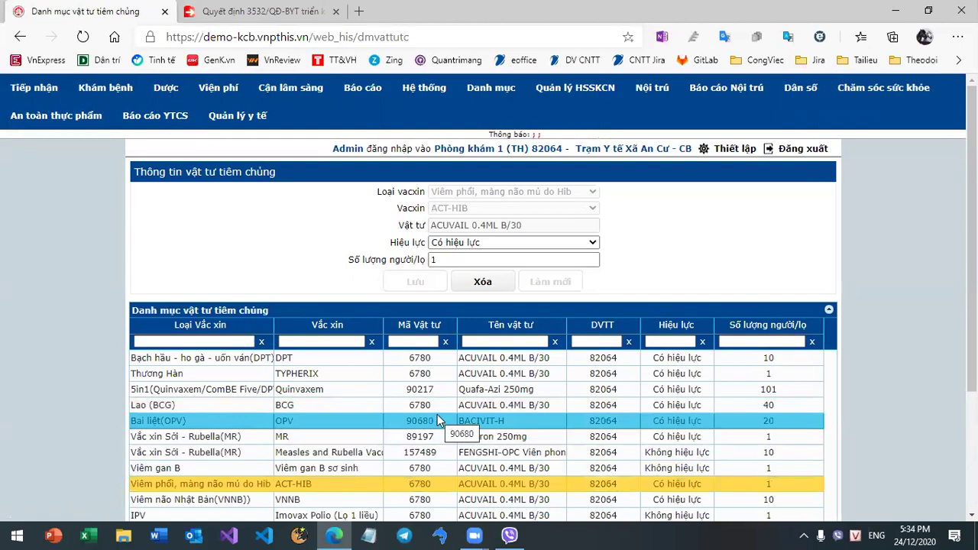
left_click(447, 374)
left_click(441, 468)
left_click(443, 405)
left_click(442, 372)
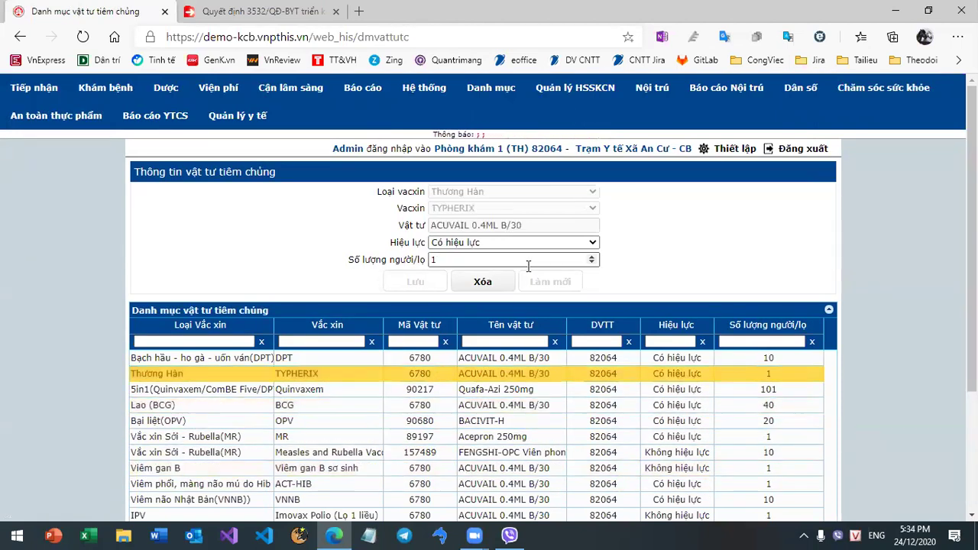
Open Tiêm chủng theo đối tượng cổng tiêm chủng quốc gia and show the details of the plan kế hoạch tiêm chủng tháng 1
left_click(892, 92)
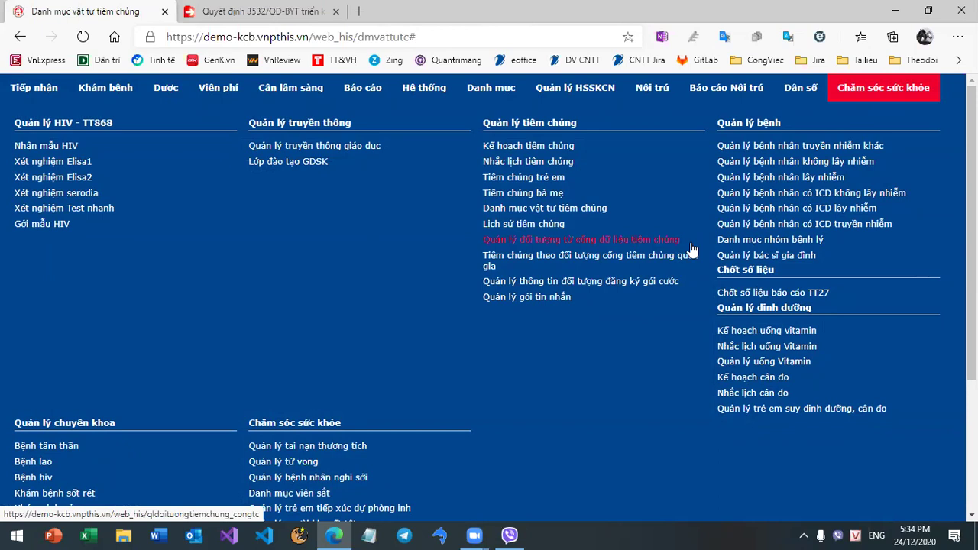
left_click(494, 259)
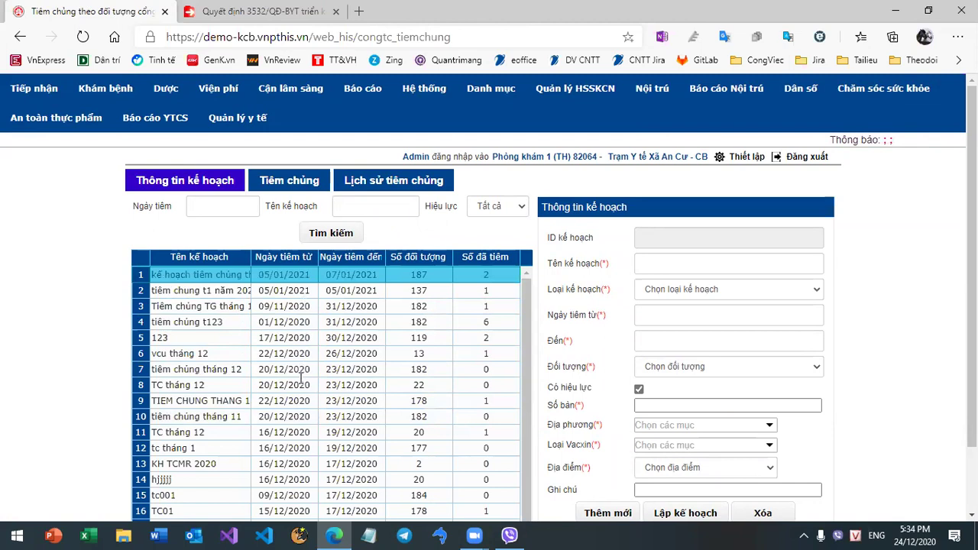
left_click(296, 275)
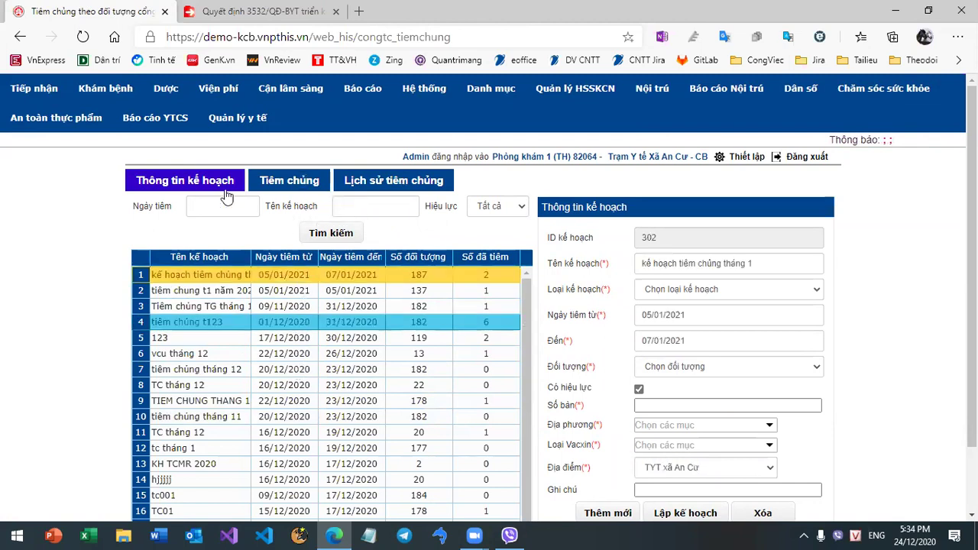
left_click(200, 186)
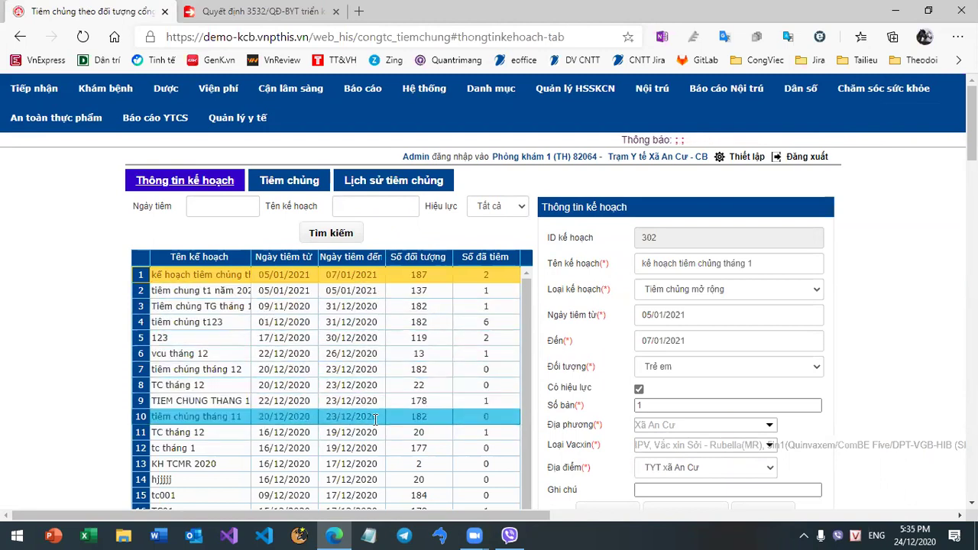
mouse_move(972, 122)
left_mouse_down()
mouse_move(972, 268)
mouse_move(972, 114)
left_mouse_up()
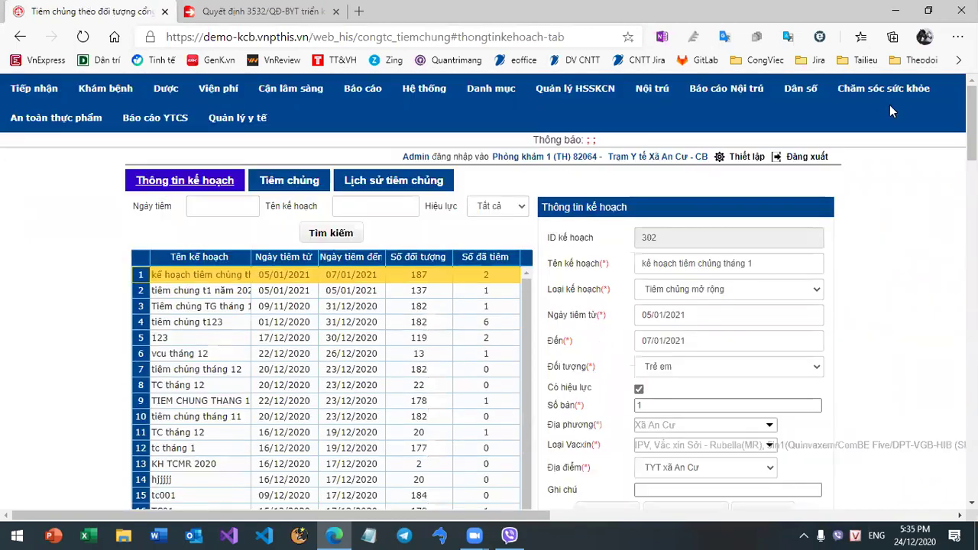
Open the outpatient examination page (Khám bệnh ngoại trú)
left_click(886, 90)
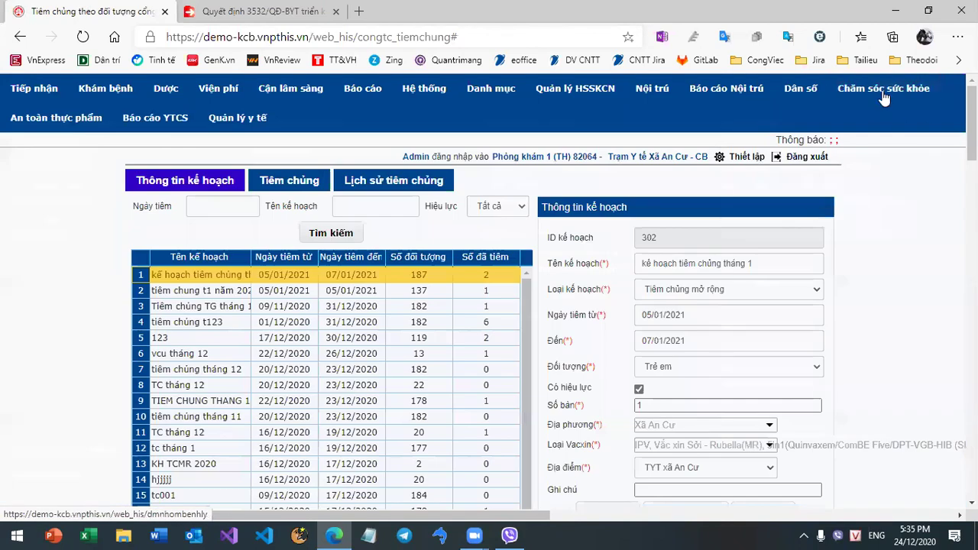
mouse_move(884, 98)
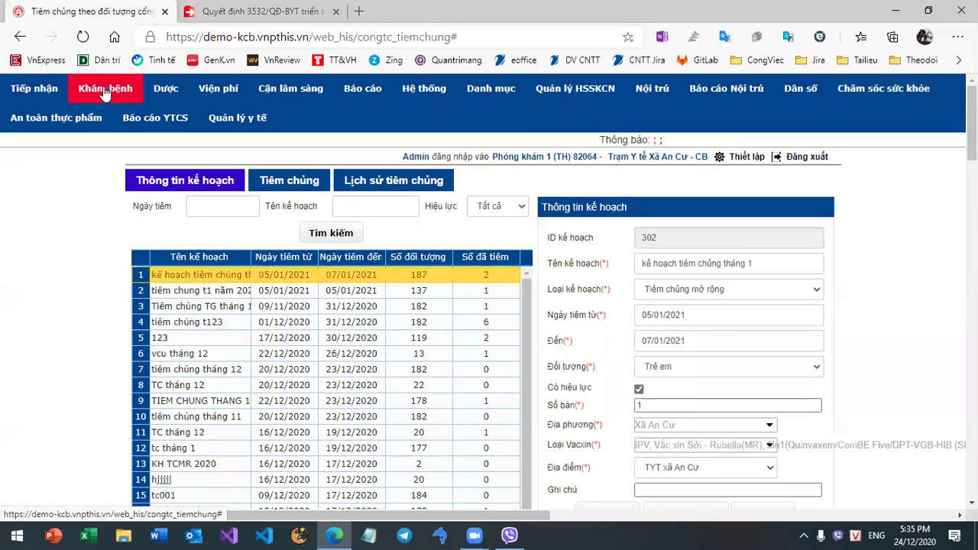
mouse_move(105, 90)
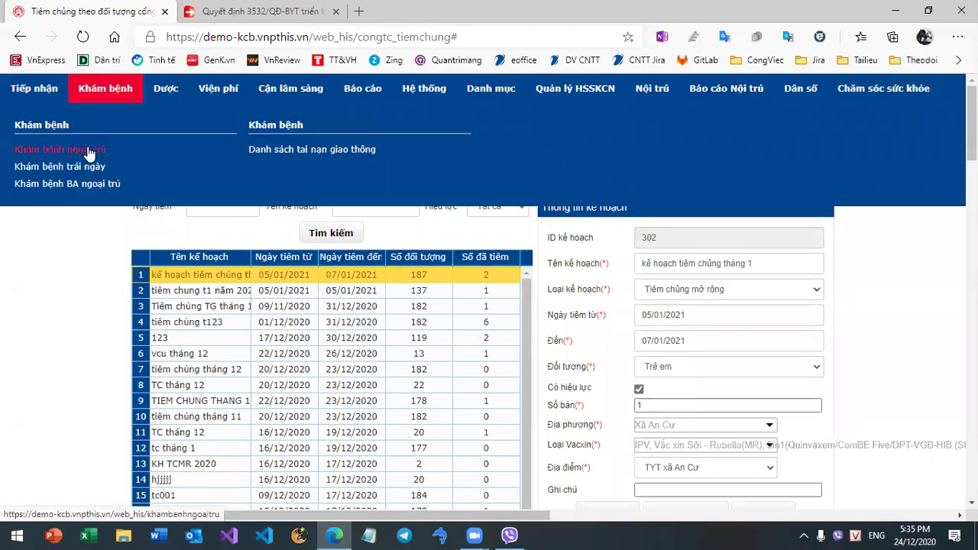
left_click(87, 150)
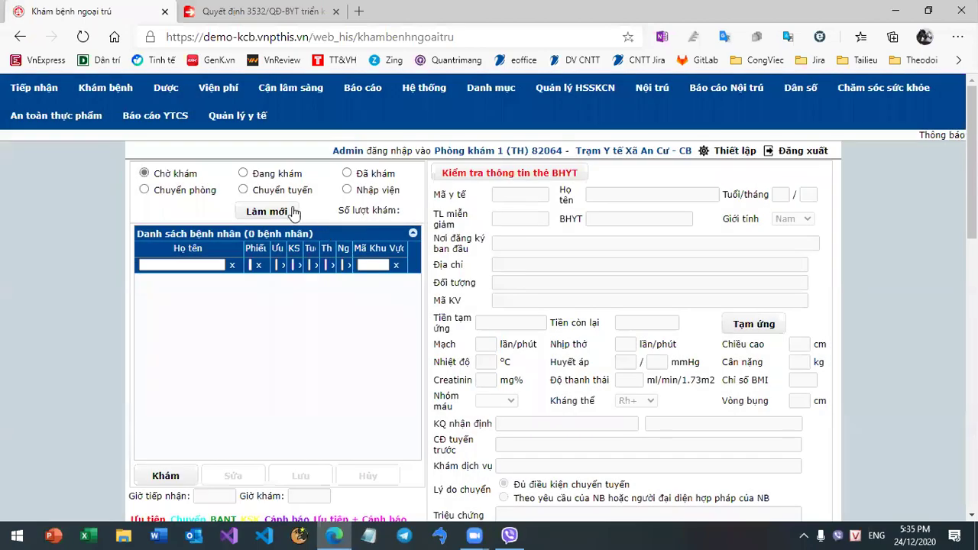
Check the outpatient lists by status: Đã khám, Nhập viện, Chuyển tuyến, Đang khám, Chờ khám and Chuyển phòng
left_click(375, 178)
left_click(365, 188)
left_click(375, 174)
left_click(279, 190)
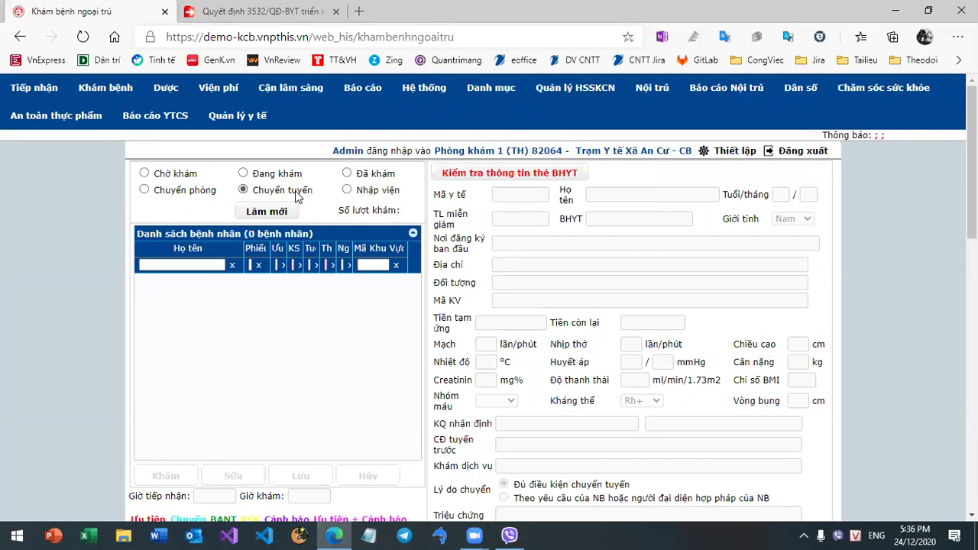
left_click(372, 177)
left_click(256, 173)
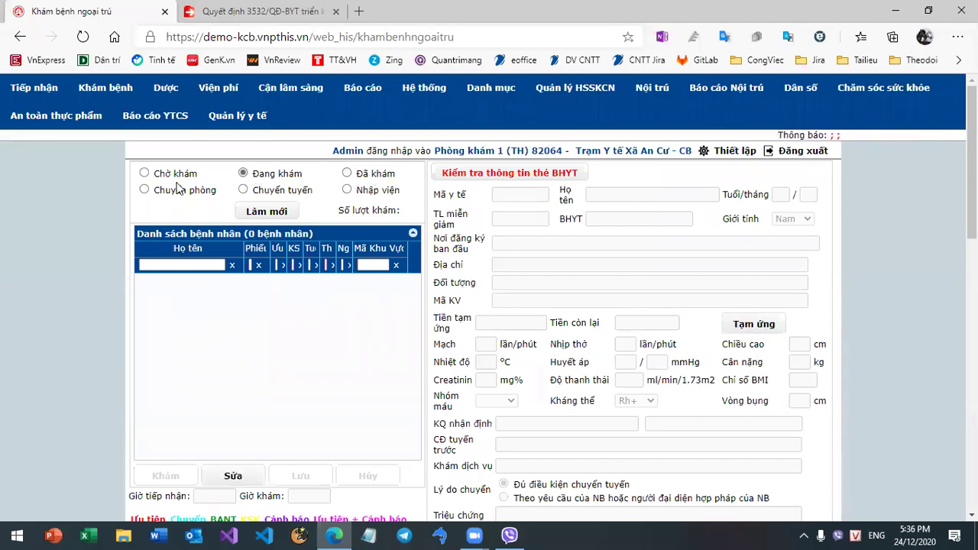
left_click(175, 175)
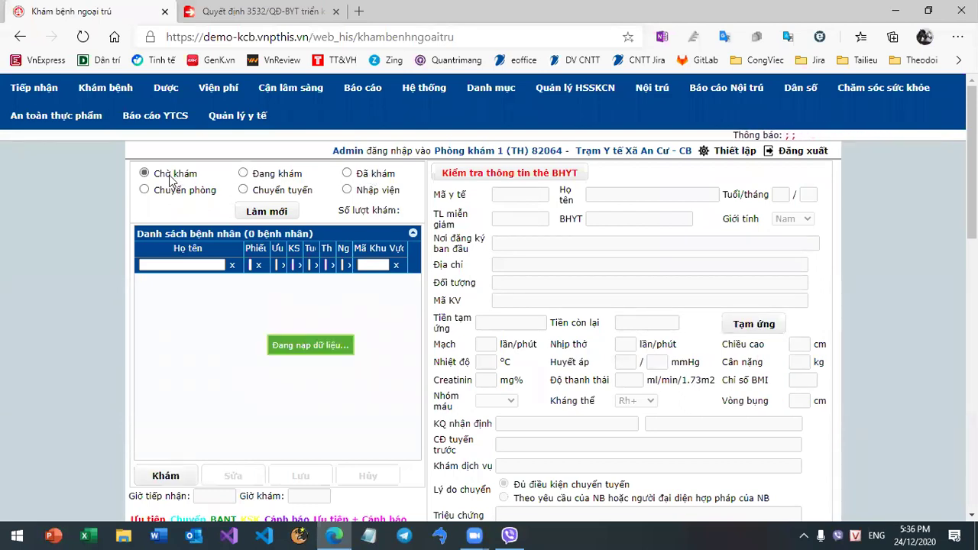
left_click(175, 193)
left_click(363, 176)
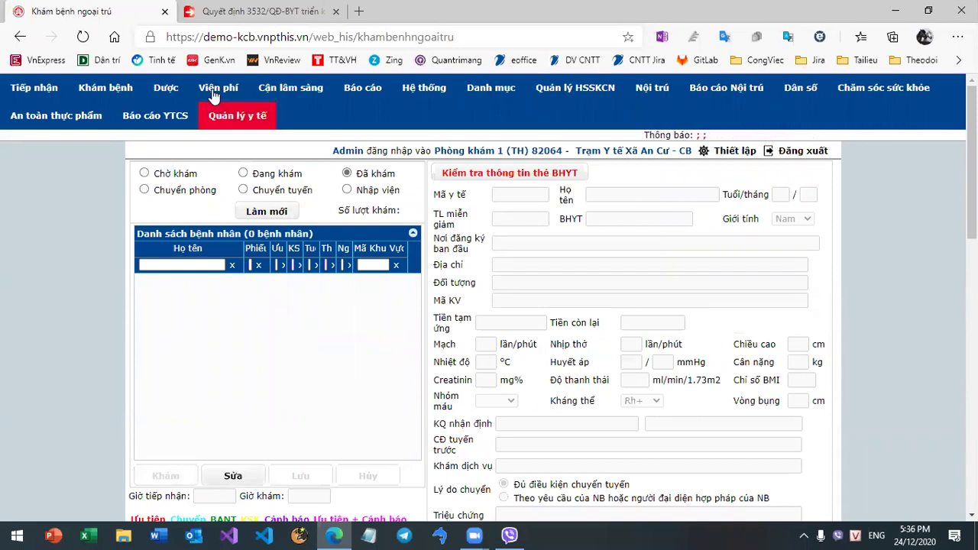
Reload the outpatient examination page and show the list of already examined patients (Đã khám)
left_click(228, 37)
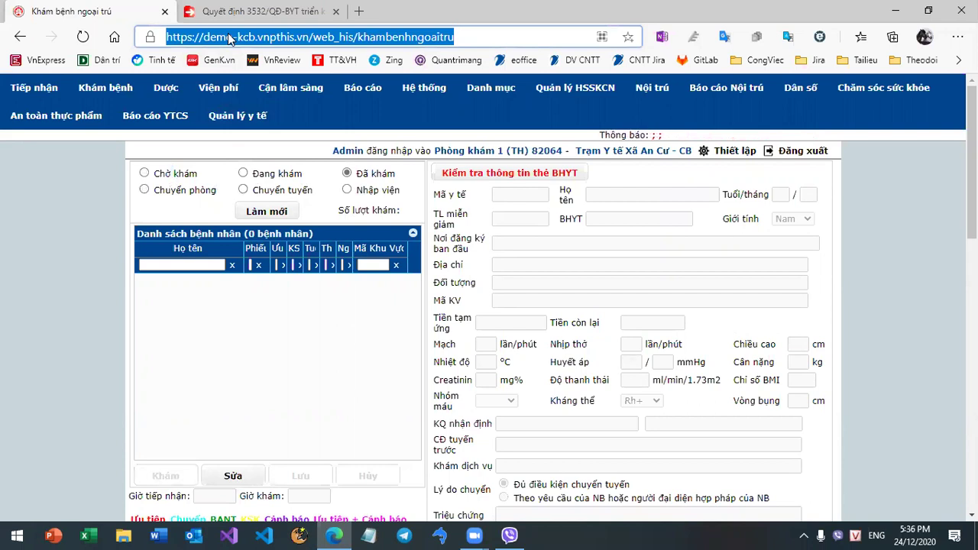
key("Return")
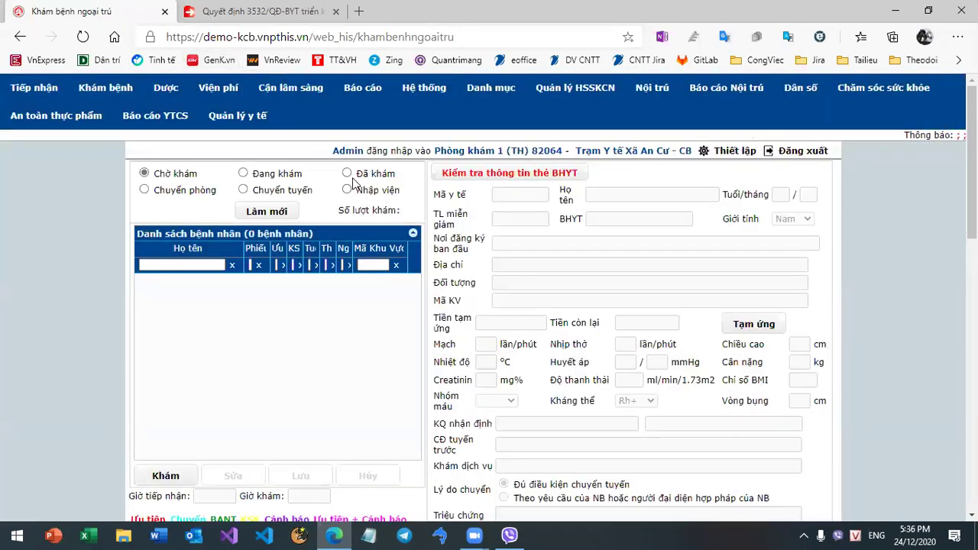
left_click(352, 177)
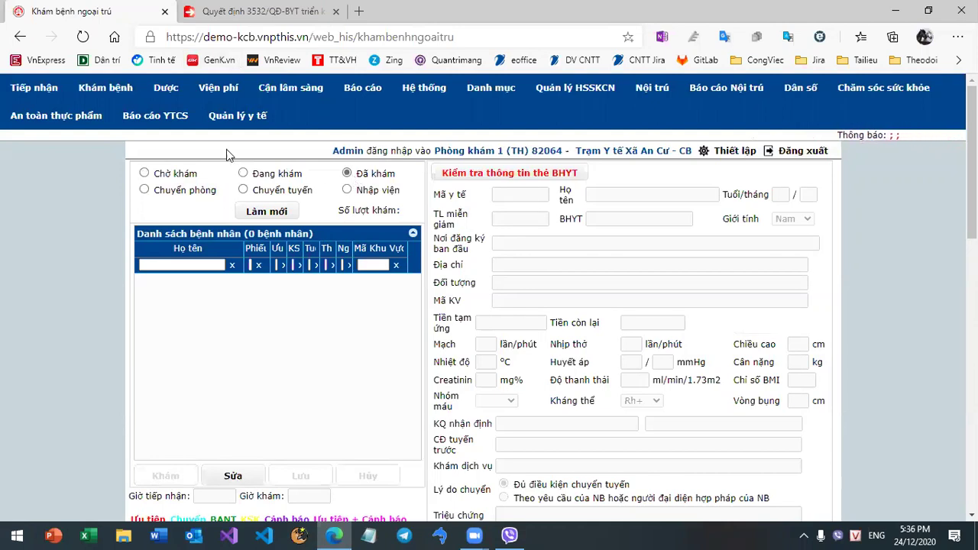
Open the outpatient reception page (Tiếp nhận ngoại trú) and start a new reception record
left_click(35, 89)
left_click(43, 150)
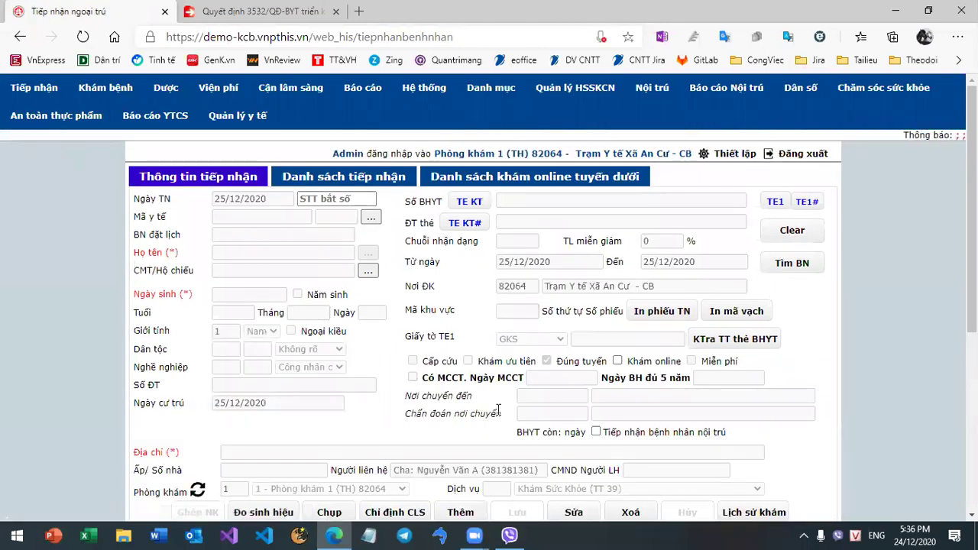
scroll(902, 340, "down", 1)
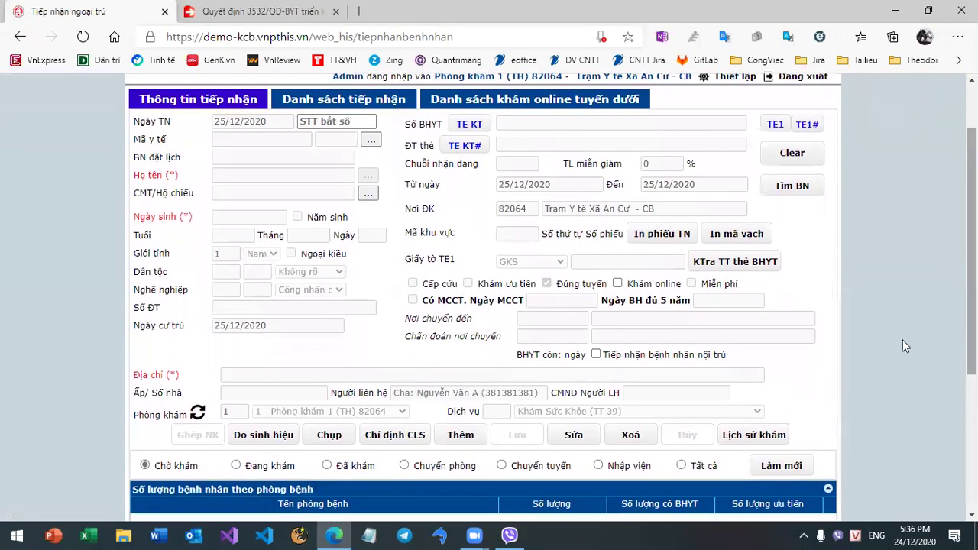
left_click(460, 435)
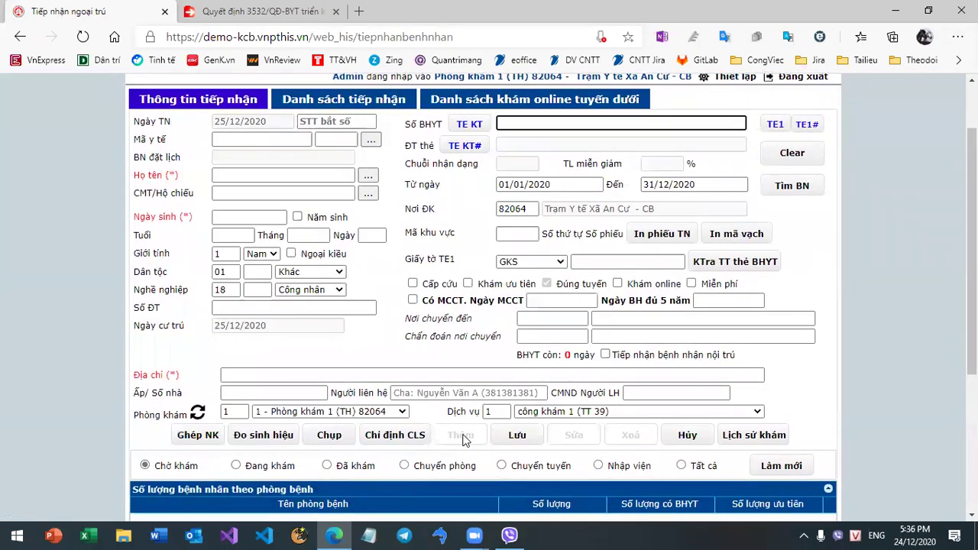
scroll(462, 439, "up", 1)
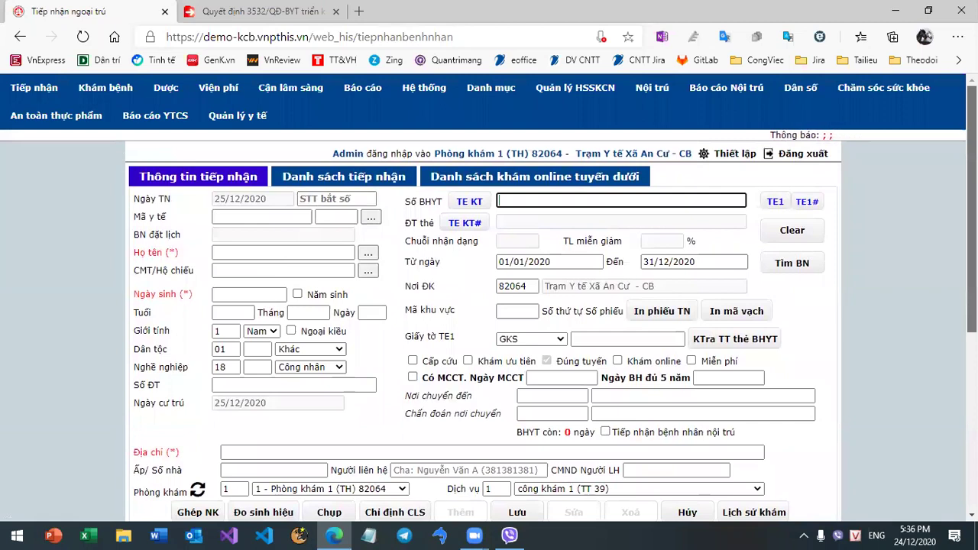
scroll(310, 195, "down", 2)
scroll(310, 195, "up", 1)
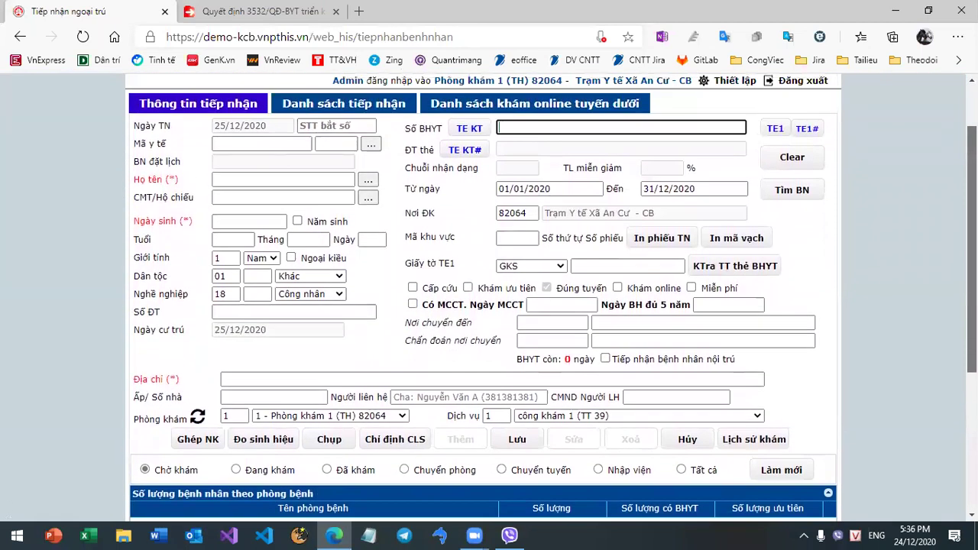
Enter the patient's full name, date of birth and address, keeping the default gender, ethnicity and occupation
left_click(310, 180)
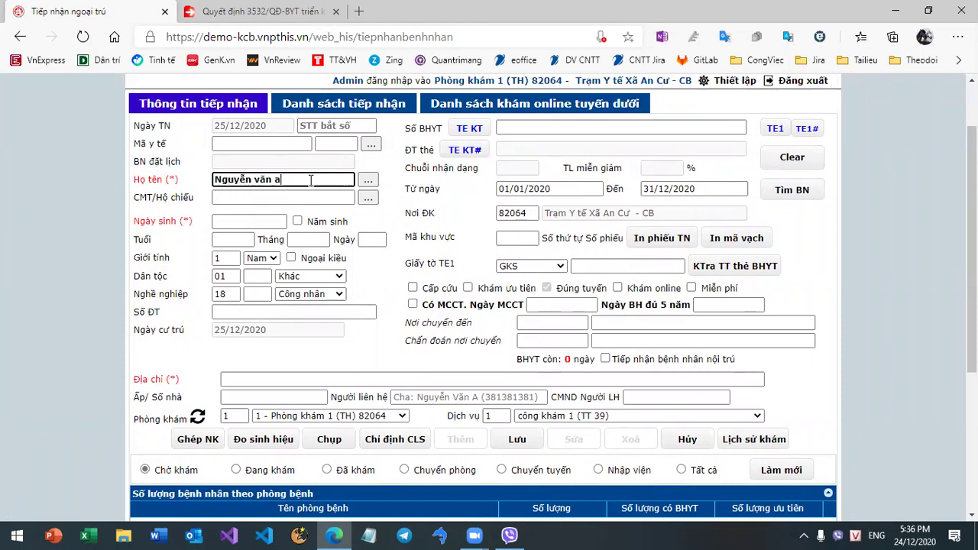
type("Nguyễn văn a")
key("Tab")
key("Tab")
type("1909")
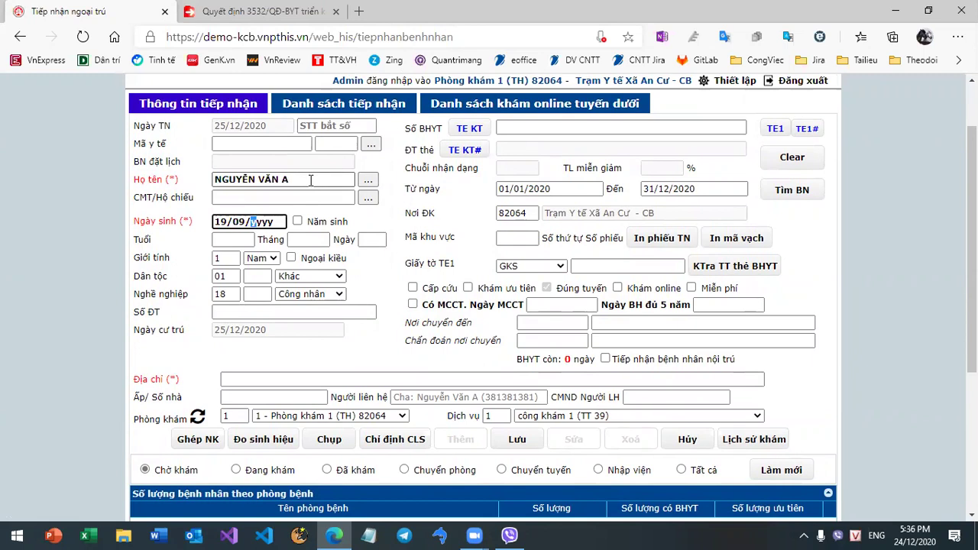
key("Return")
key("Return")
key("Return")
key("Return")
key("Return")
key("Return")
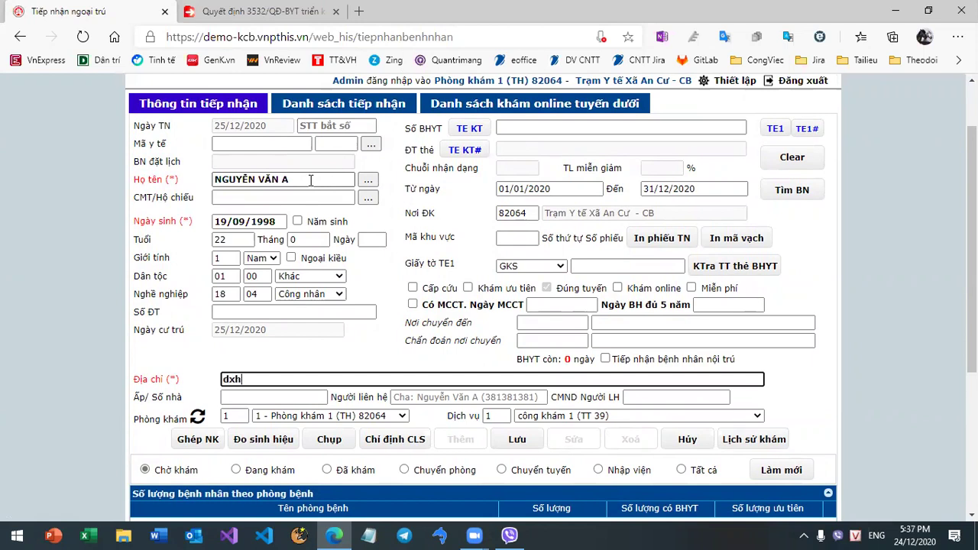
key("Return")
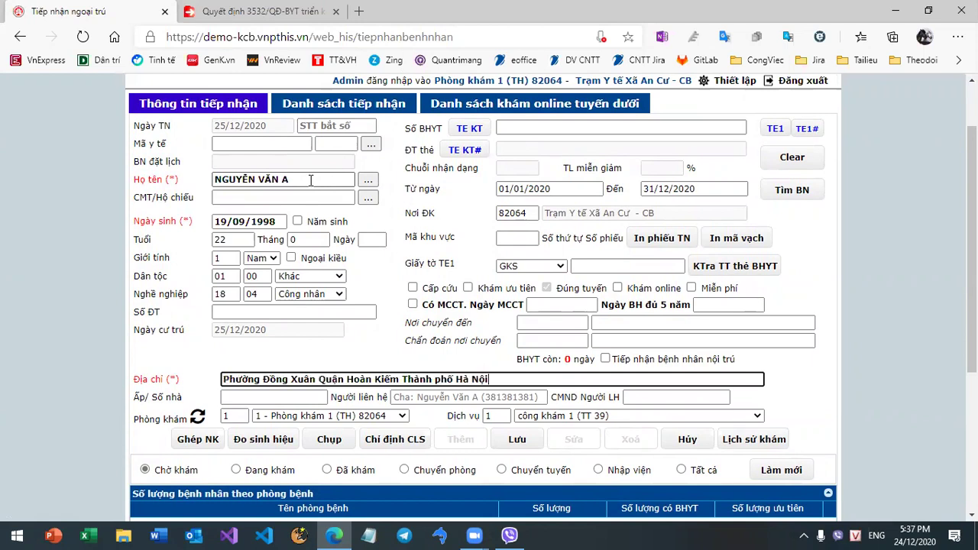
Review the available examination services (Dịch vụ) for Phòng khám 1, keeping công khám 1 (TT 39) selected
scroll(313, 323, "down", 2)
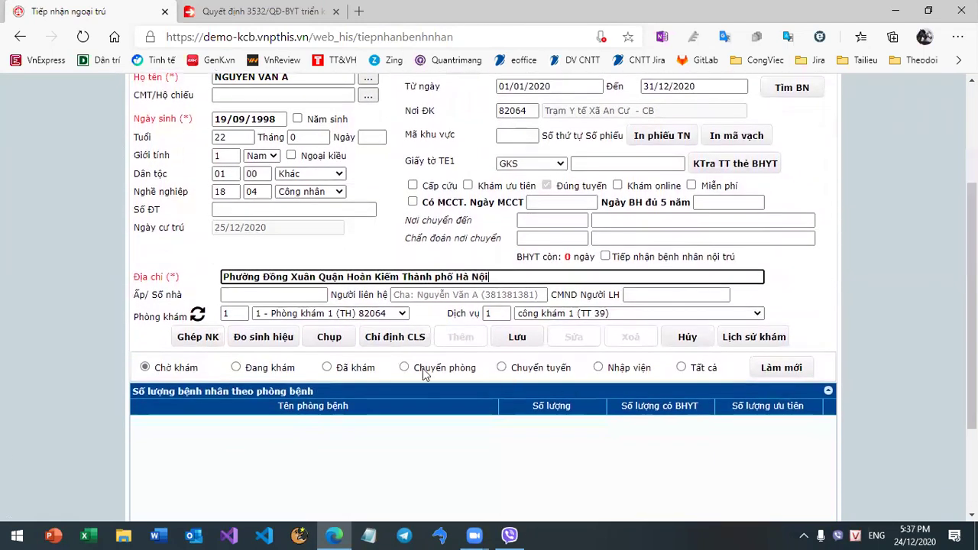
left_click(314, 317)
left_click(599, 313)
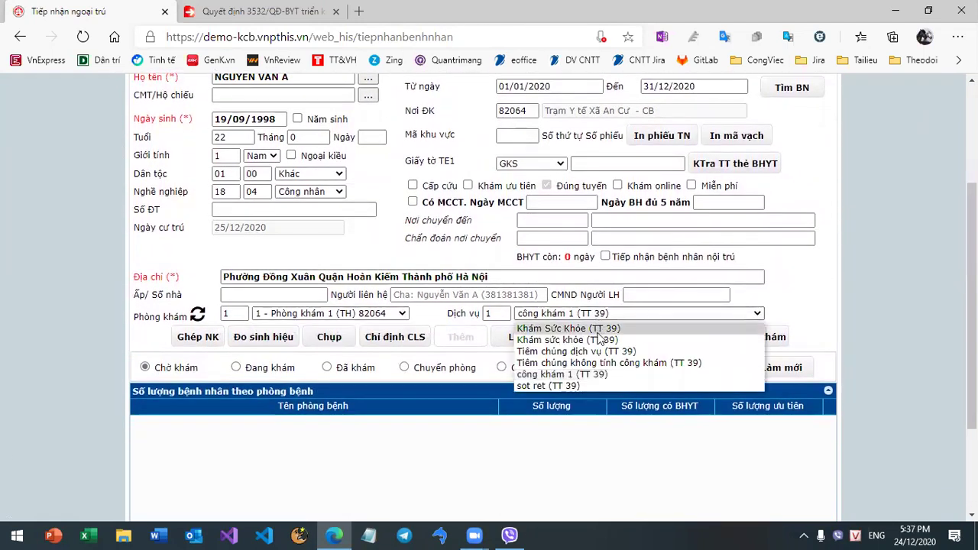
left_click(434, 313)
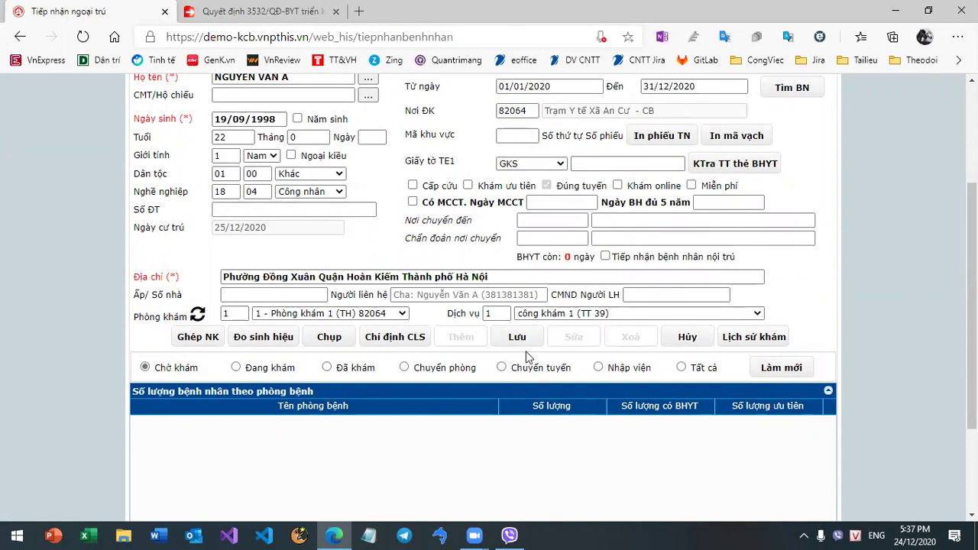
Save the reception record, continuing without linking the patient to a household member (ghép nhân khẩu)
scroll(517, 382, "up", 2)
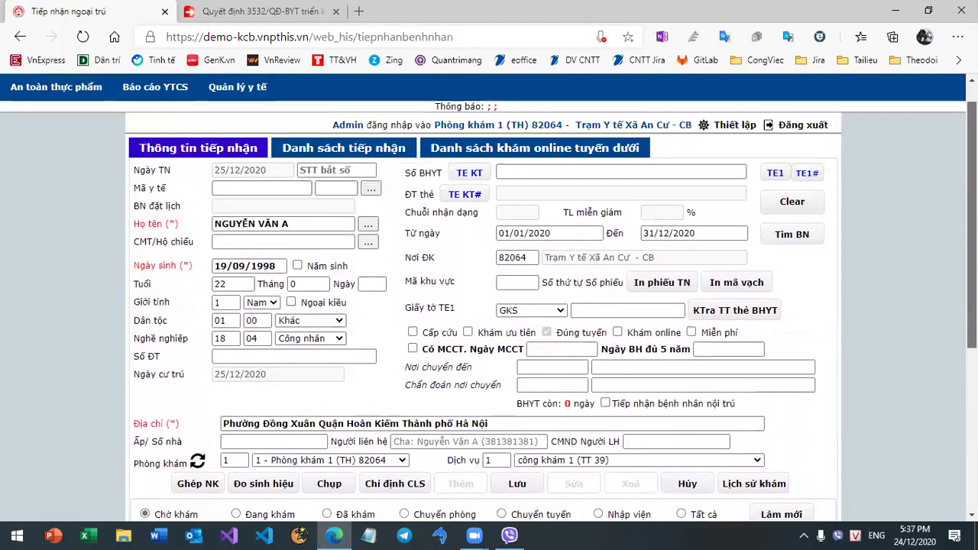
scroll(517, 382, "down", 1)
left_click(517, 382)
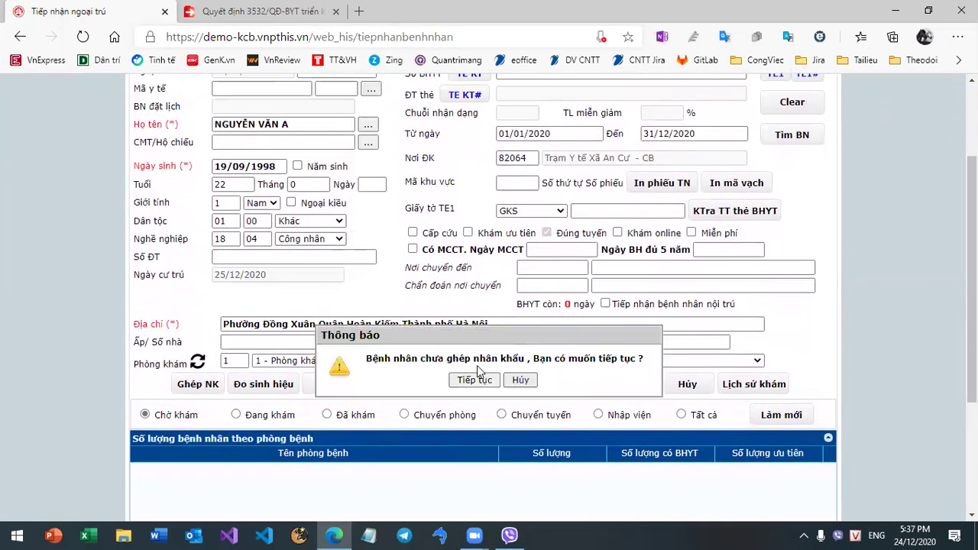
key("Return")
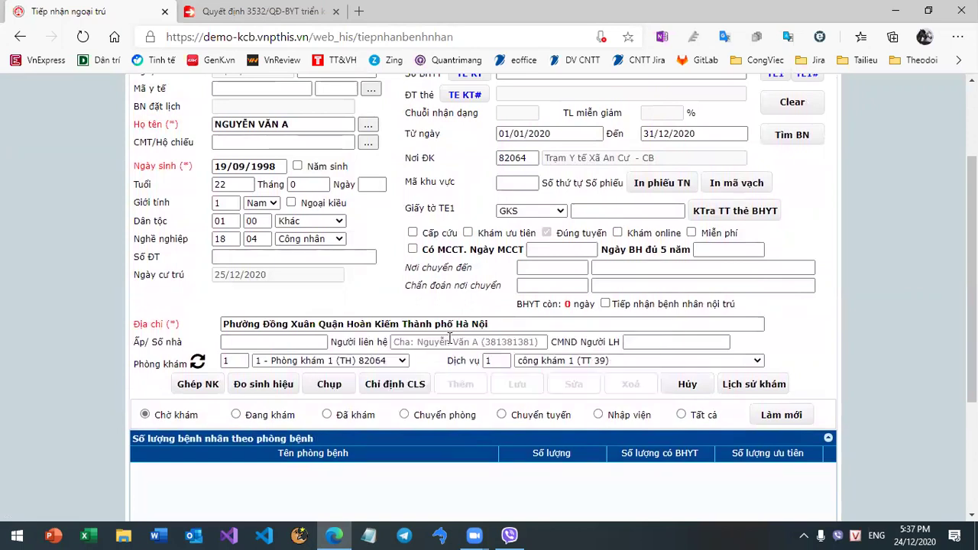
left_click(493, 379)
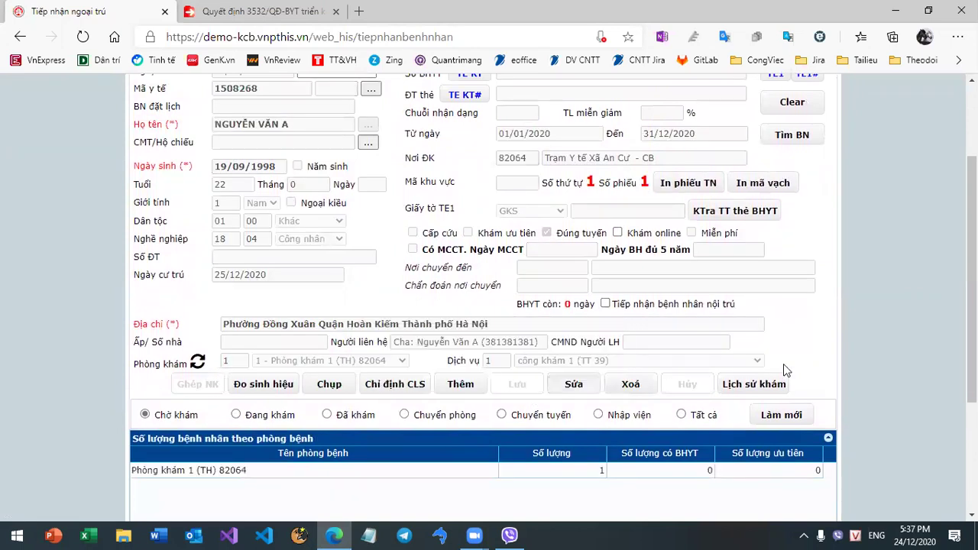
Return to the outpatient examination page and select the newly received patient in the waiting list (Chờ khám)
scroll(971, 275, "up", 2)
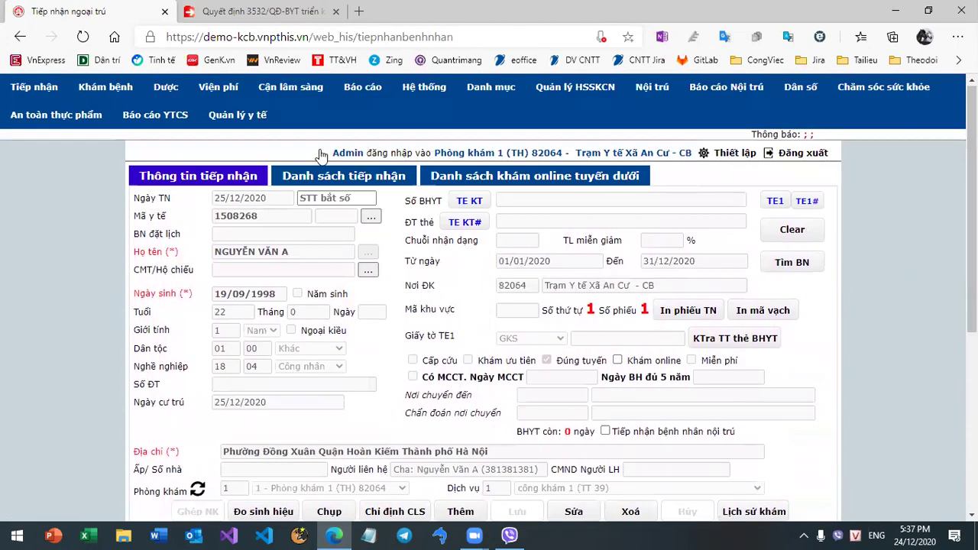
left_click(105, 87)
left_click(54, 145)
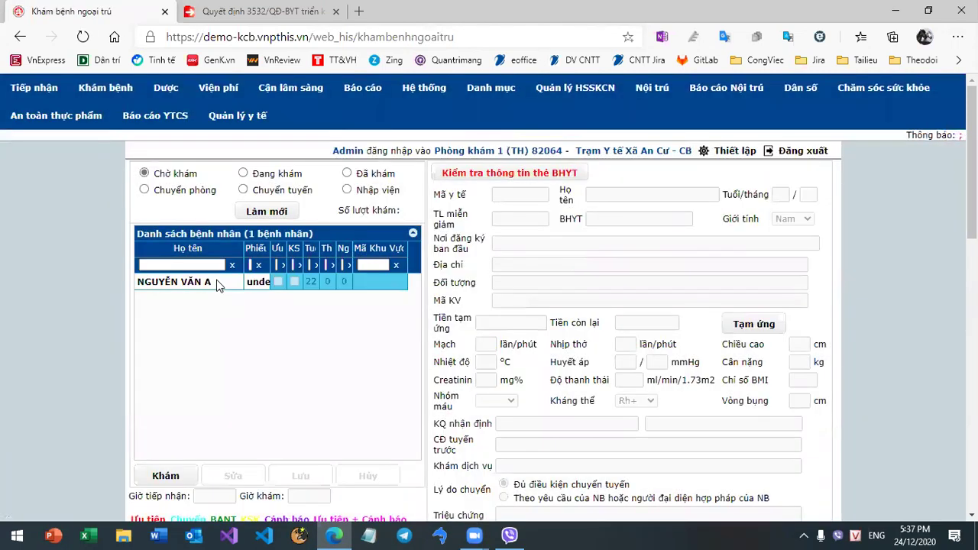
left_click(217, 284)
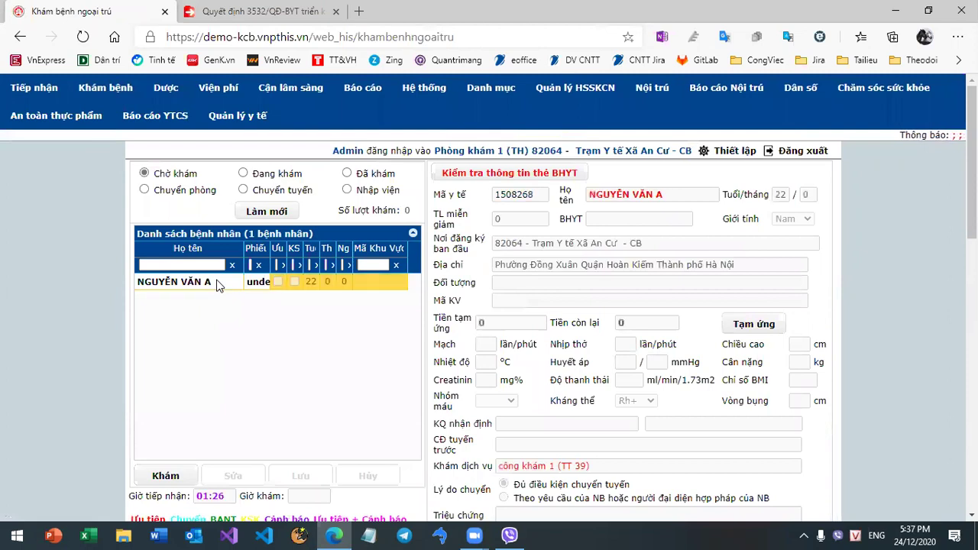
Start the waiting patient's examination, enter ICD diagnosis J02 and save the non-communicable disease record with its prefilled details
scroll(217, 285, "down", 3)
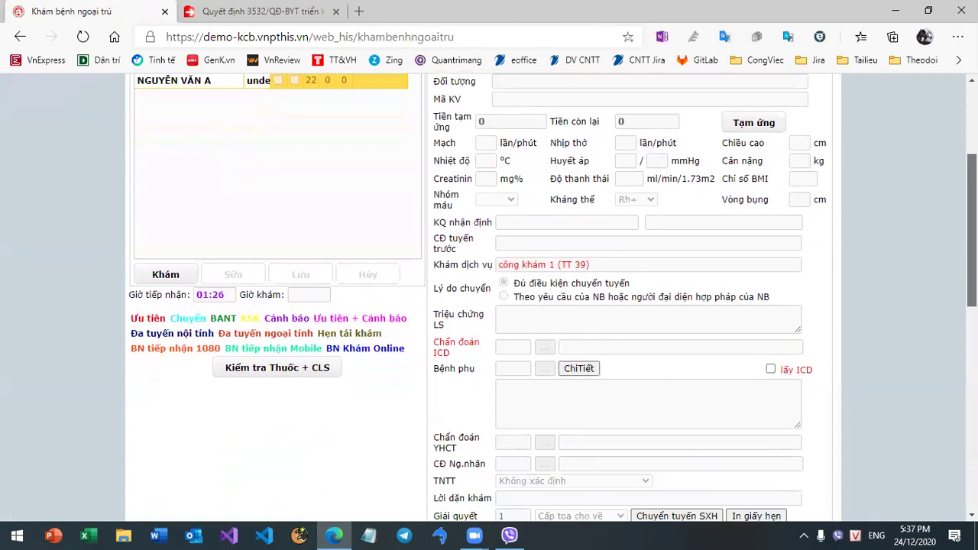
left_click(182, 273)
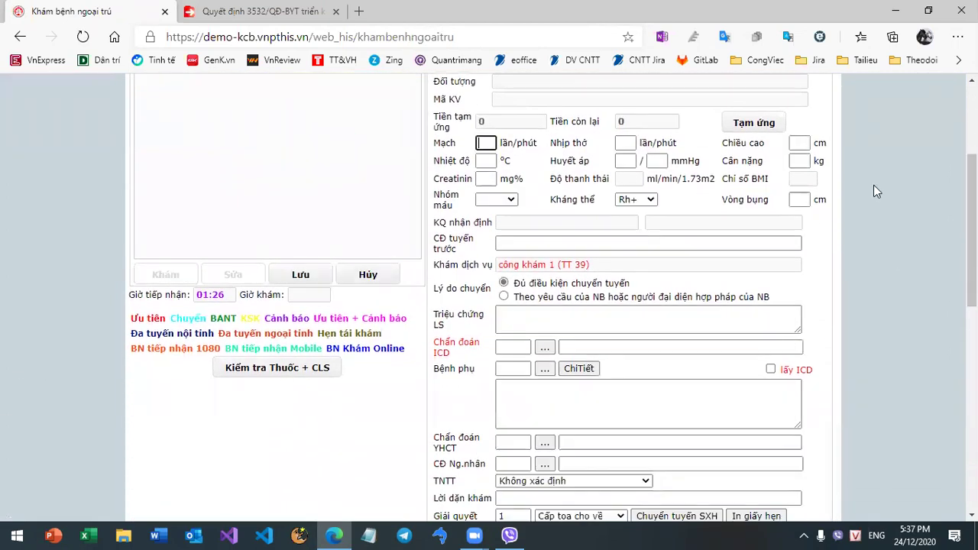
scroll(552, 298, "down", 2)
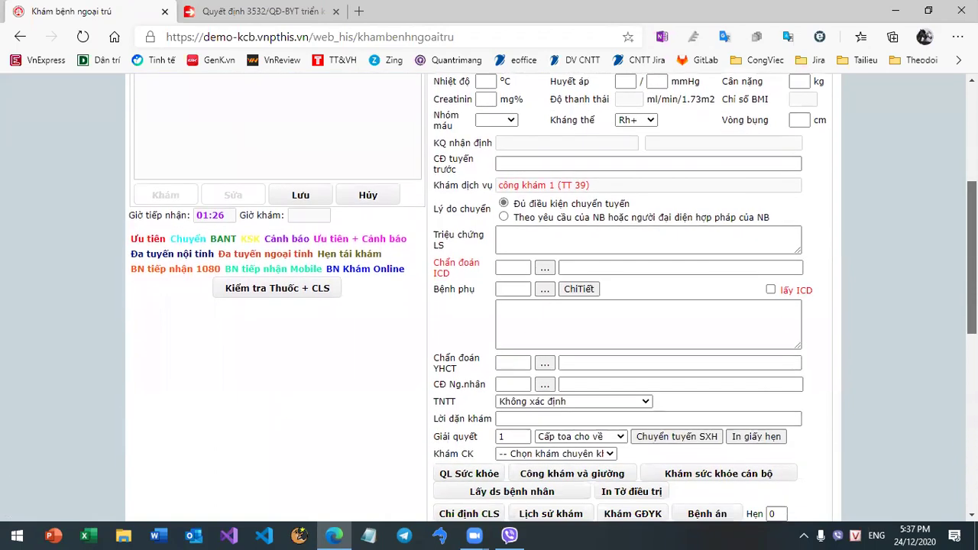
left_click(511, 261)
type("J02")
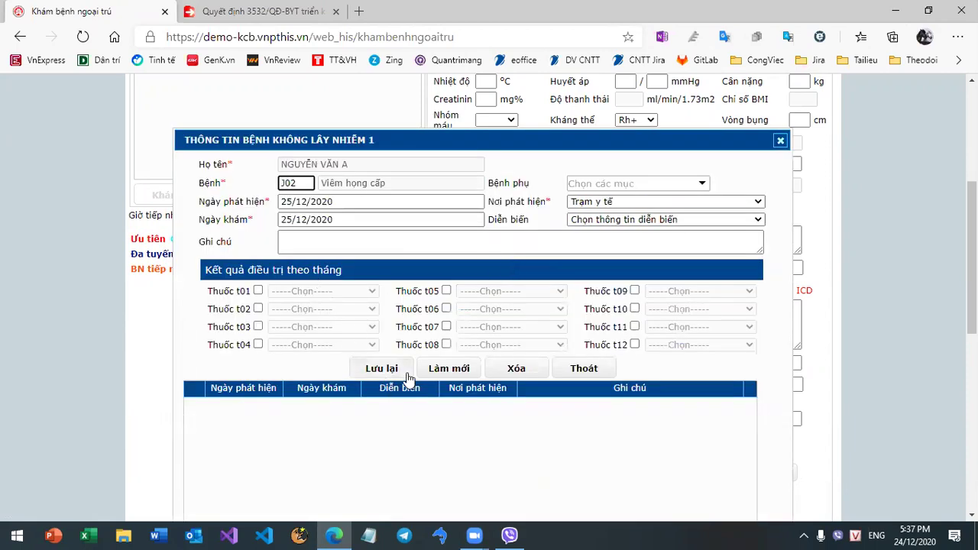
left_click(381, 370)
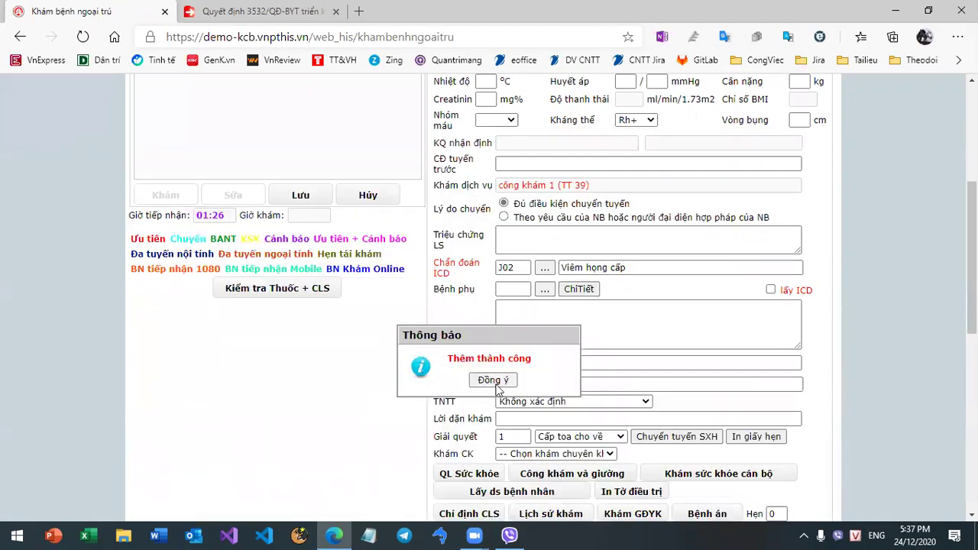
left_click(494, 380)
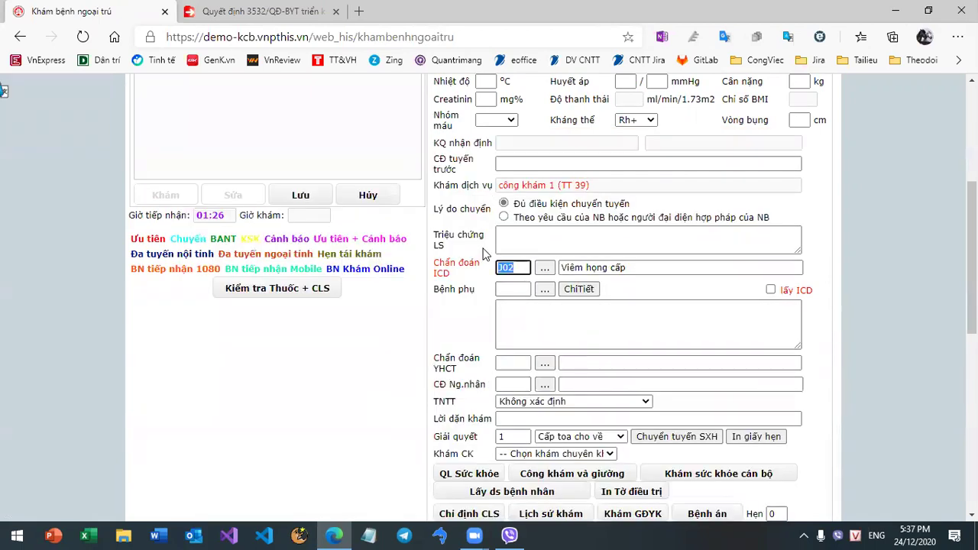
Re-enter the J02 diagnosis code, save the non-communicable disease record again and close its form
type("J")
key("Return")
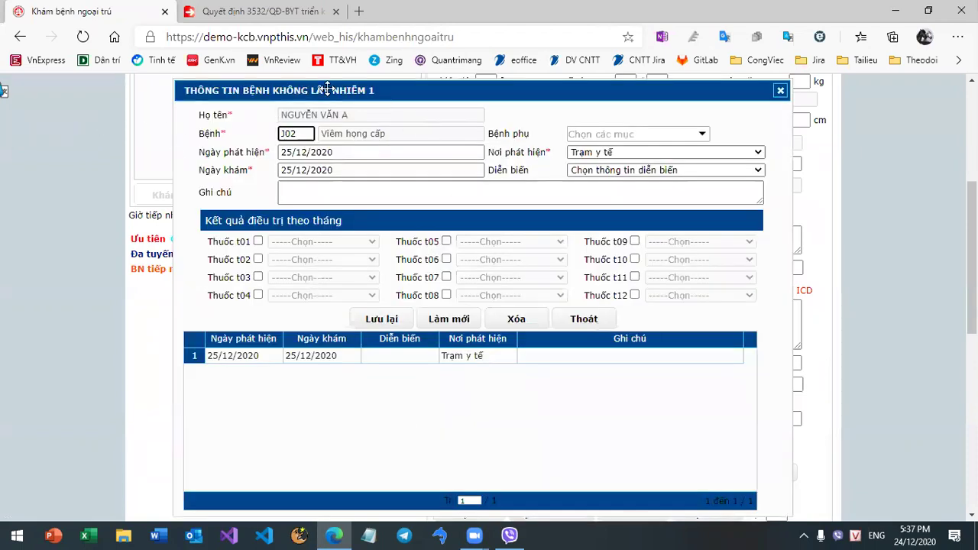
left_click(389, 319)
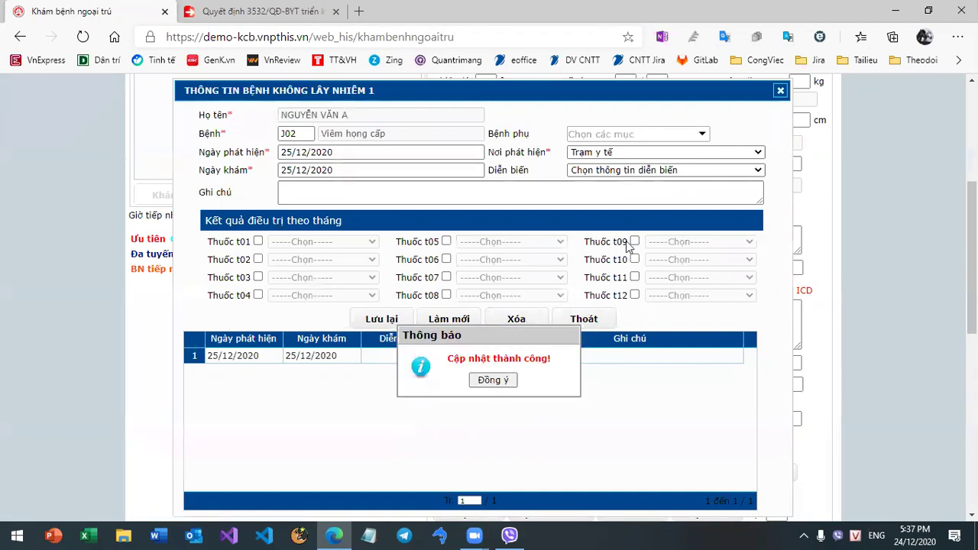
left_click(510, 376)
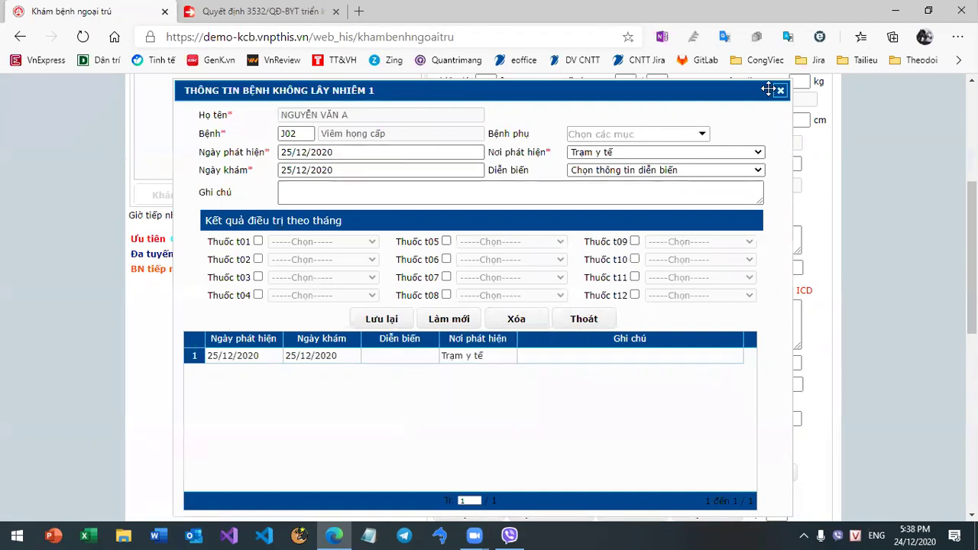
left_click(781, 92)
scroll(409, 330, "down", 2)
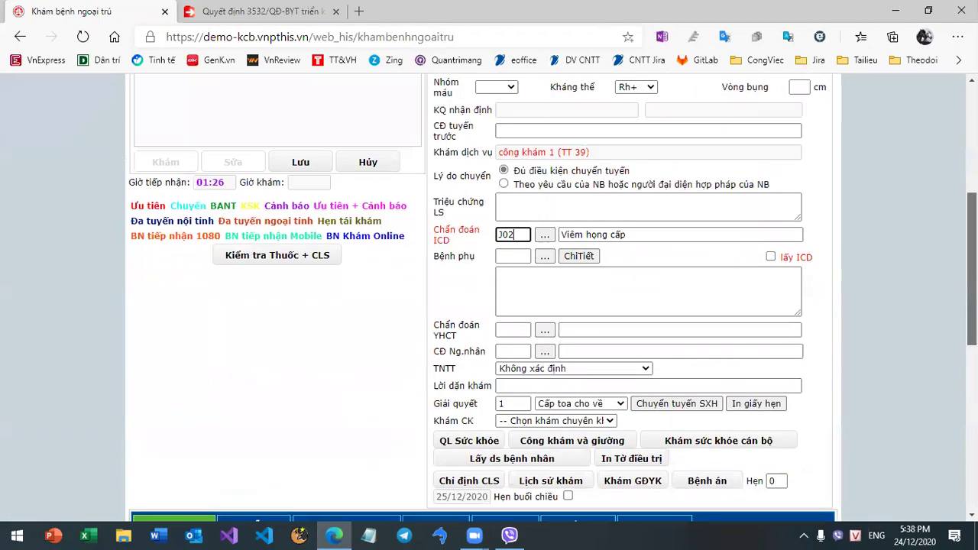
scroll(552, 297, "down", 1)
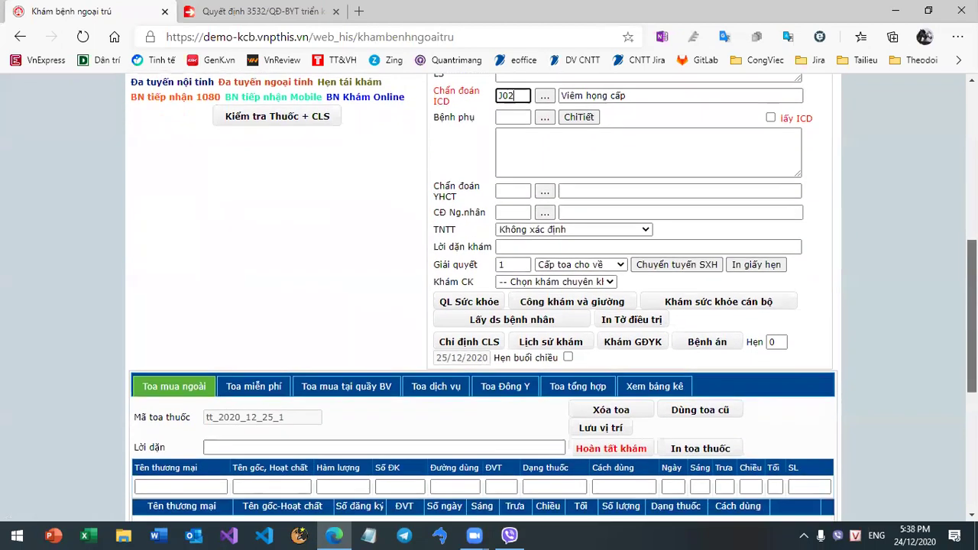
scroll(708, 402, "down", 1)
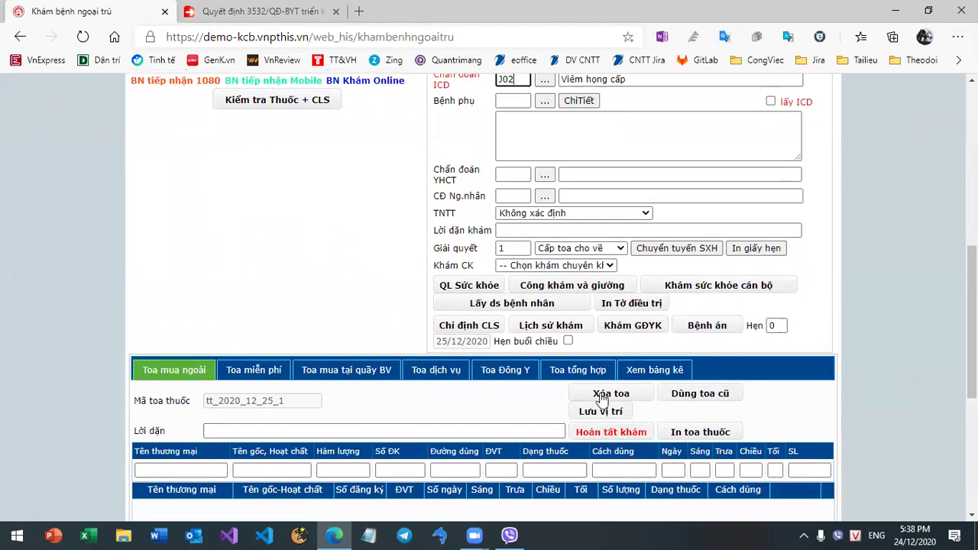
Open "Quản lý bệnh nhân không lây nhiễm" in a new tab and check the patient's record in the list
scroll(553, 298, "up", 5)
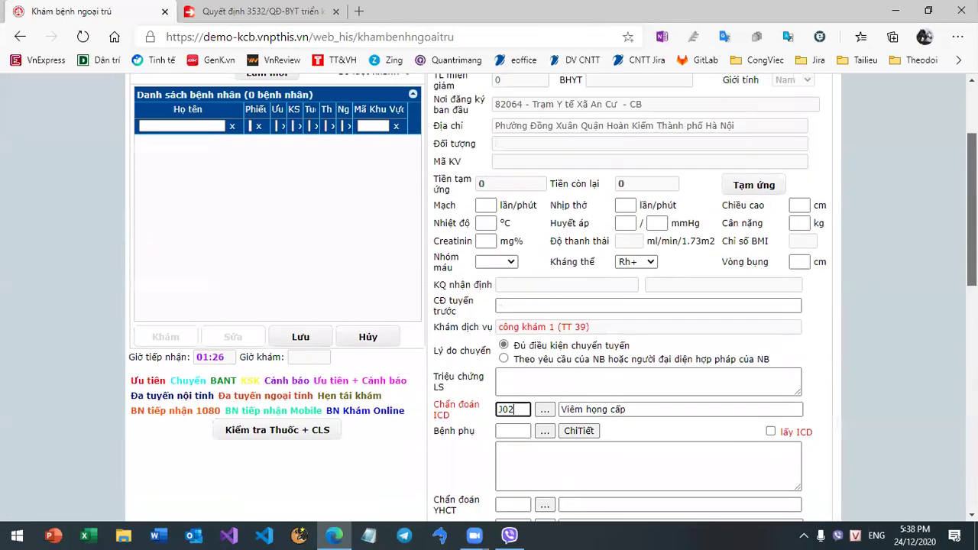
scroll(552, 298, "up", 3)
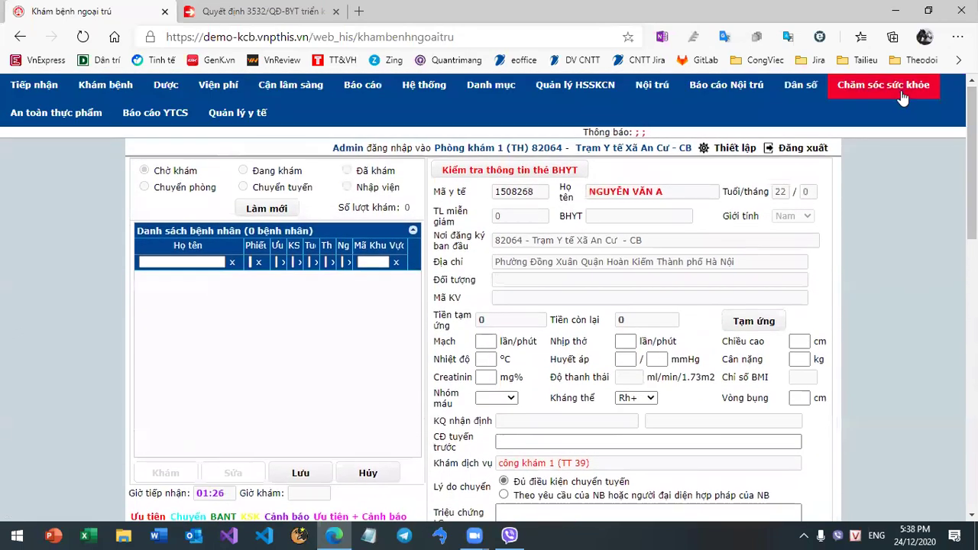
left_click(902, 92)
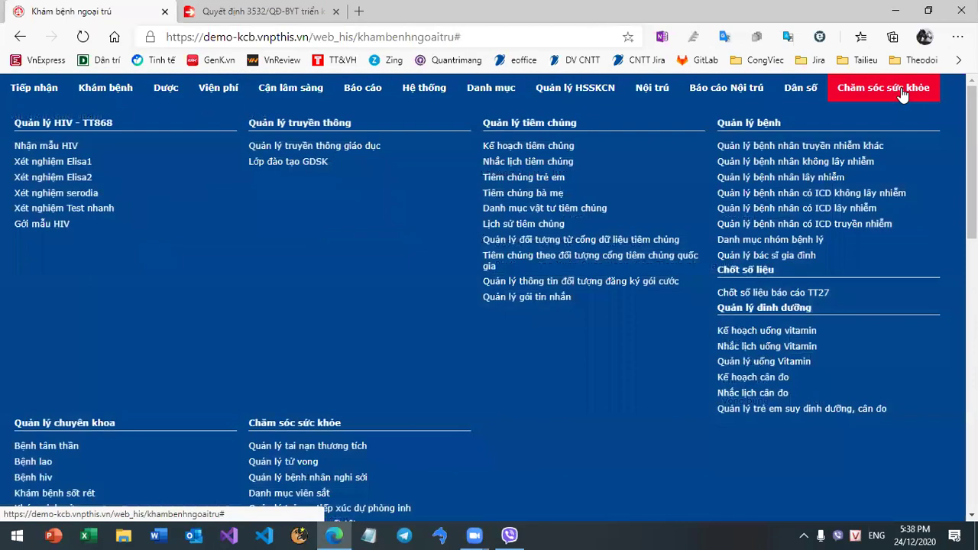
right_click(835, 182)
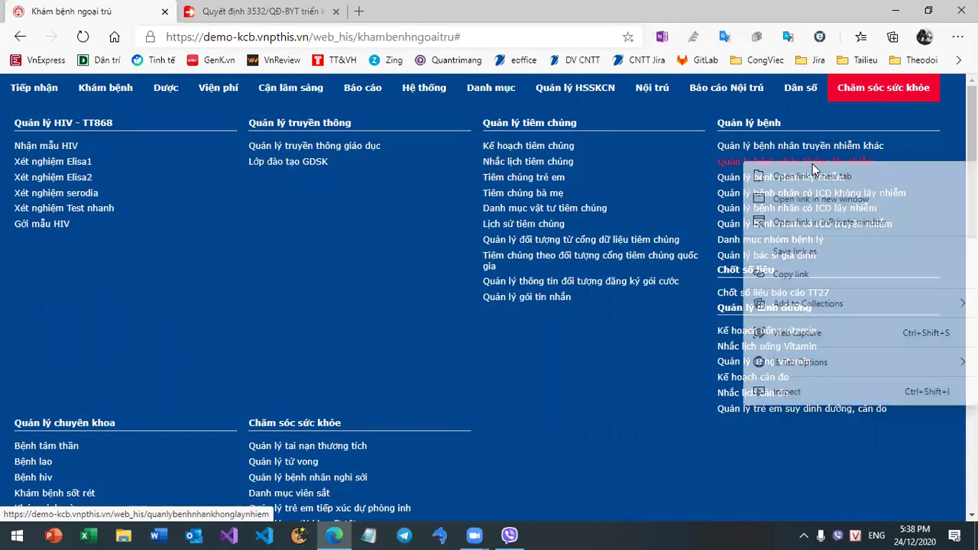
left_click(763, 175)
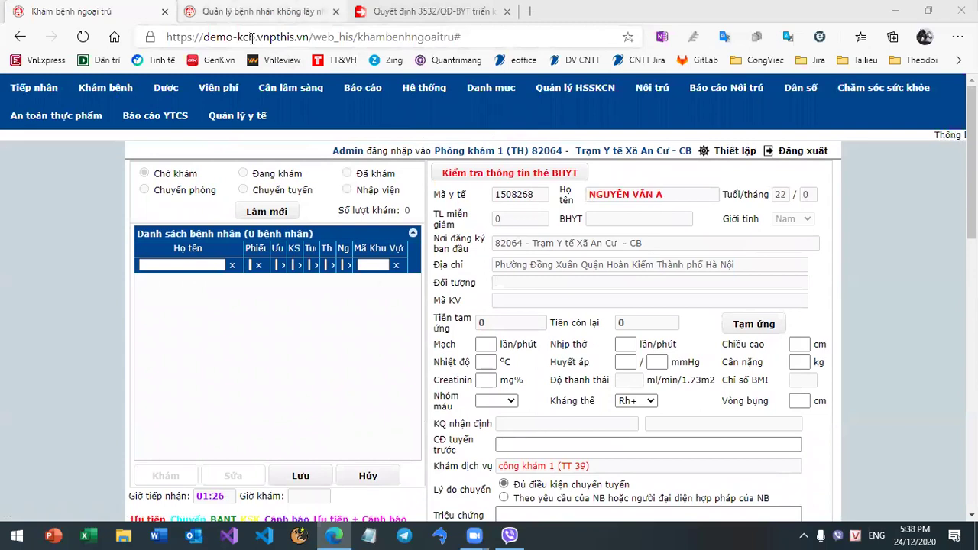
key("ctrl+Tab")
left_click(327, 348)
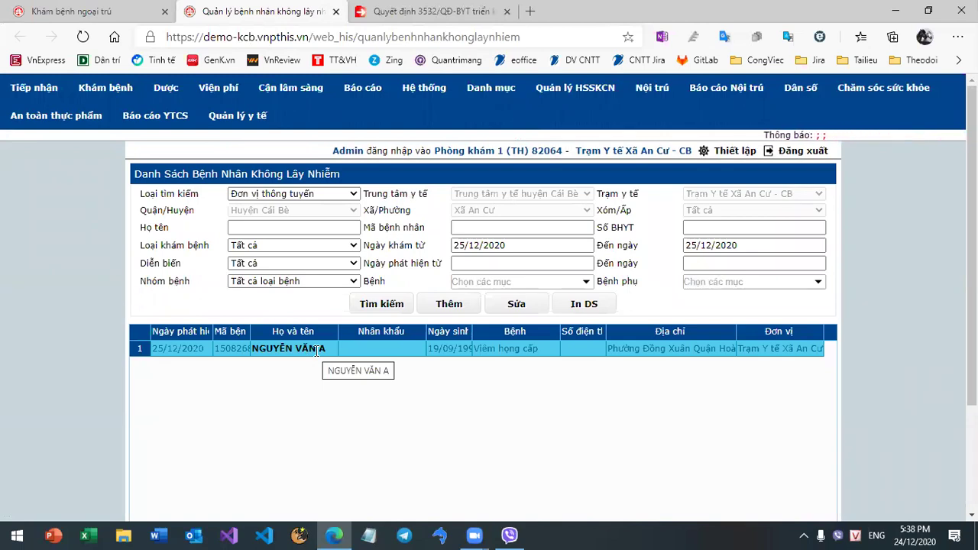
key("ctrl+shift+Tab")
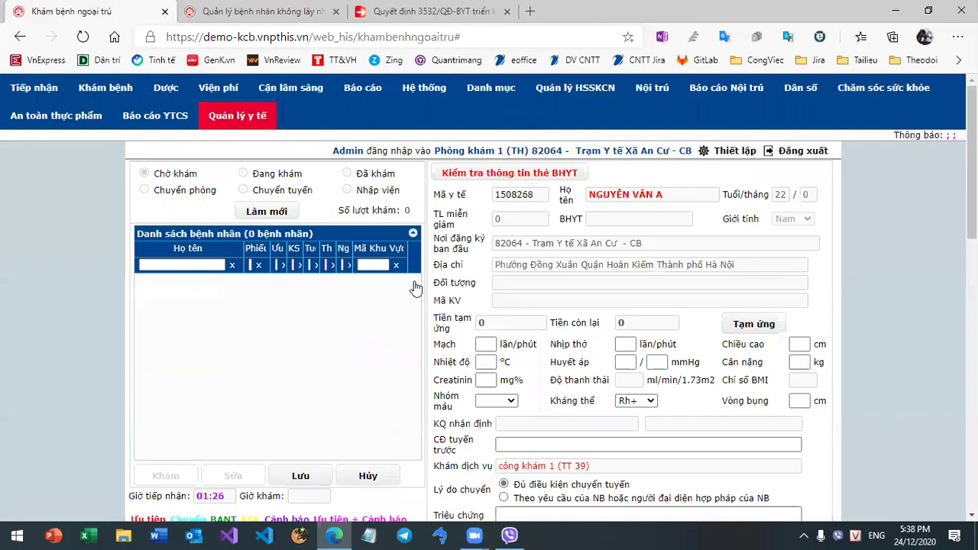
scroll(527, 233, "down", 5)
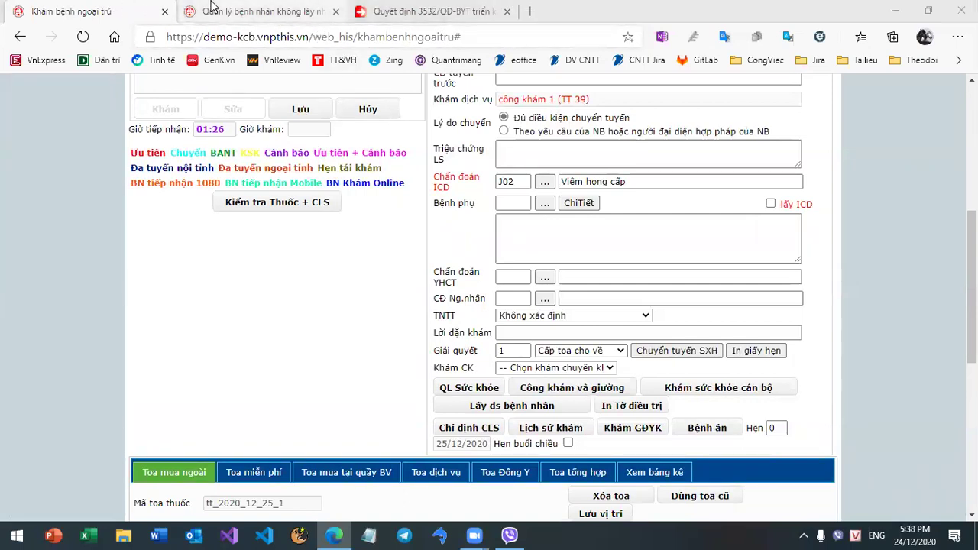
left_click(120, 10)
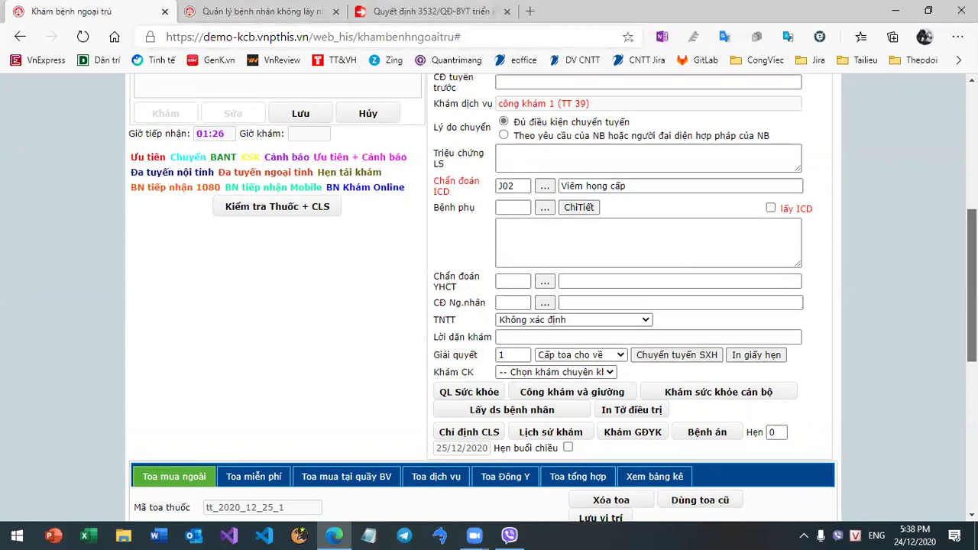
scroll(938, 318, "up", 5)
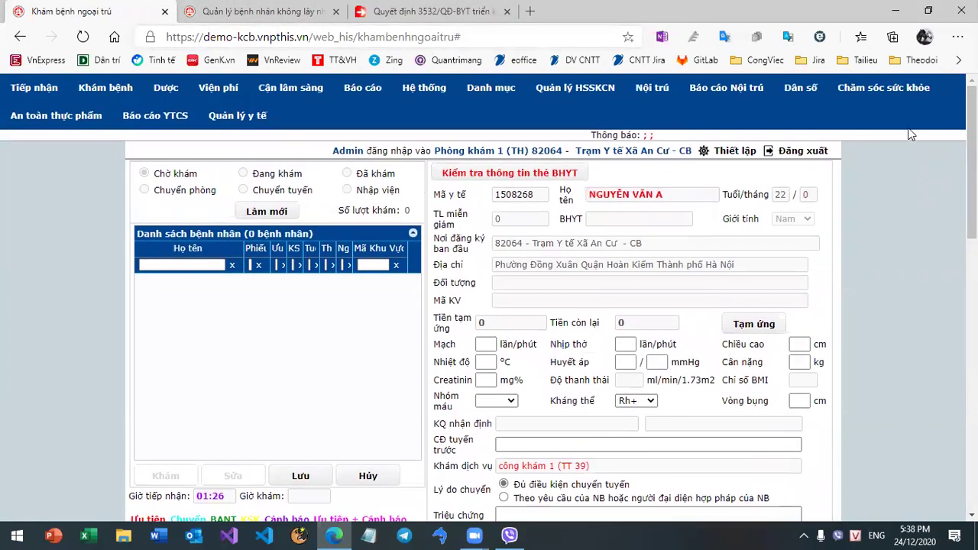
left_click(892, 90)
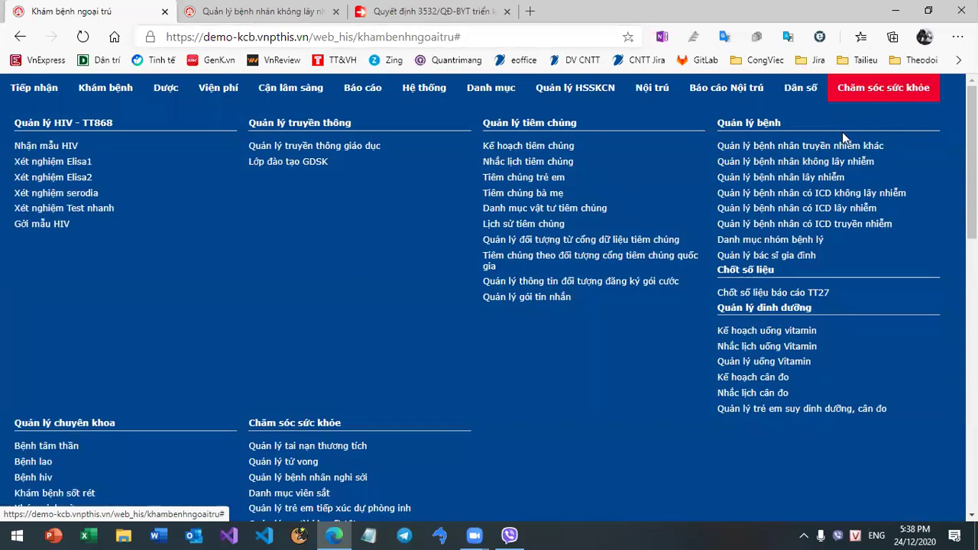
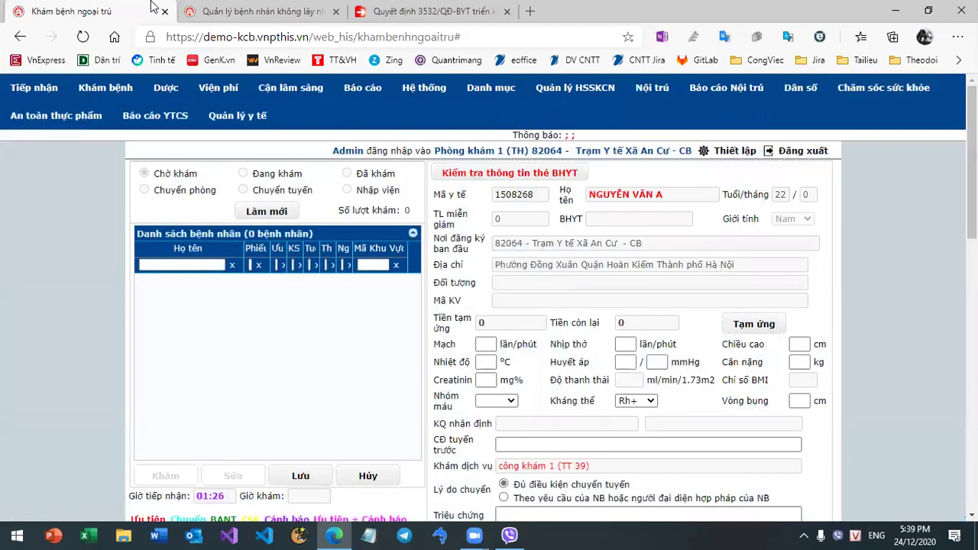
On the non-communicable patient list page, open the form for adding a patient, view its patient search and exit the search
left_click(205, 8)
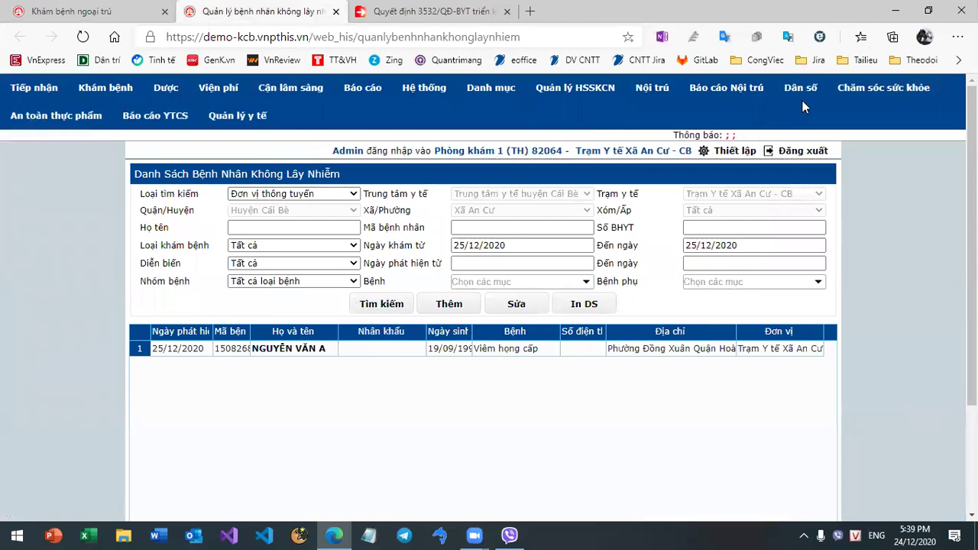
mouse_move(864, 91)
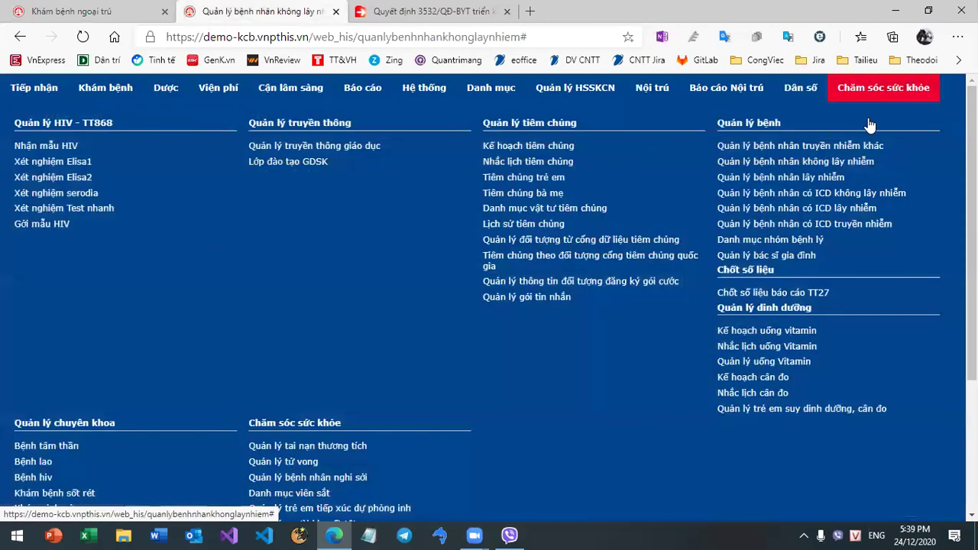
left_click(847, 170)
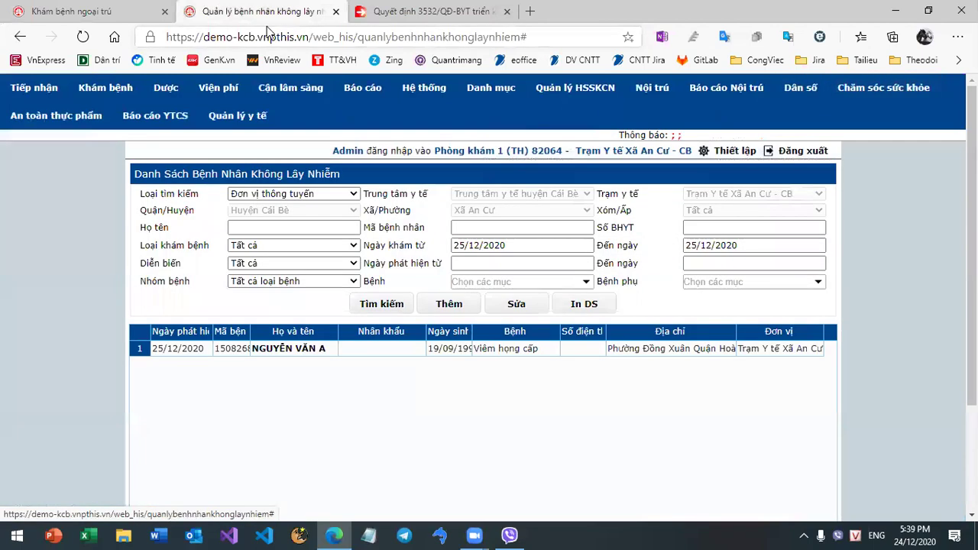
left_click(459, 307)
left_click(486, 259)
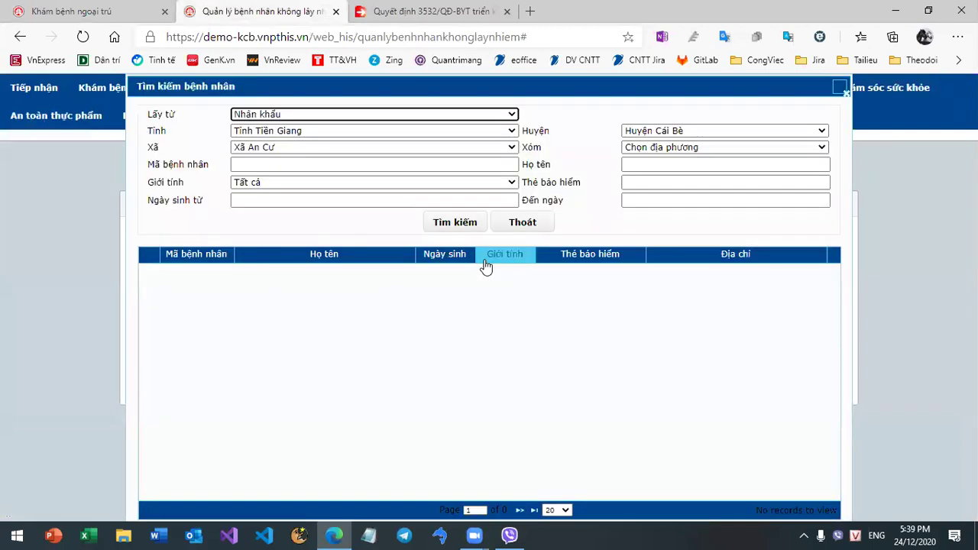
left_click(533, 220)
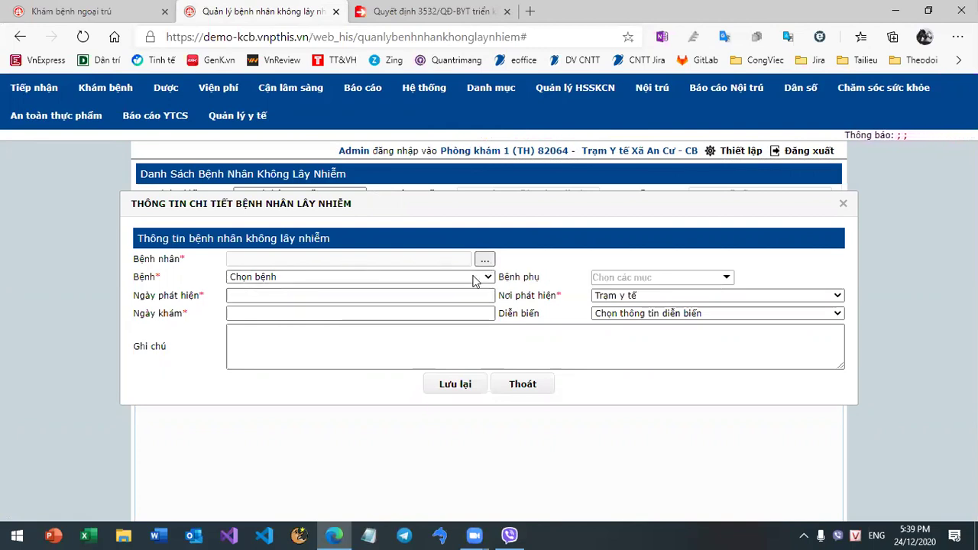
In the outpatient examination tab, open the "Quản lý bệnh nhân có ICD không lây nhiễm" page
left_click(81, 11)
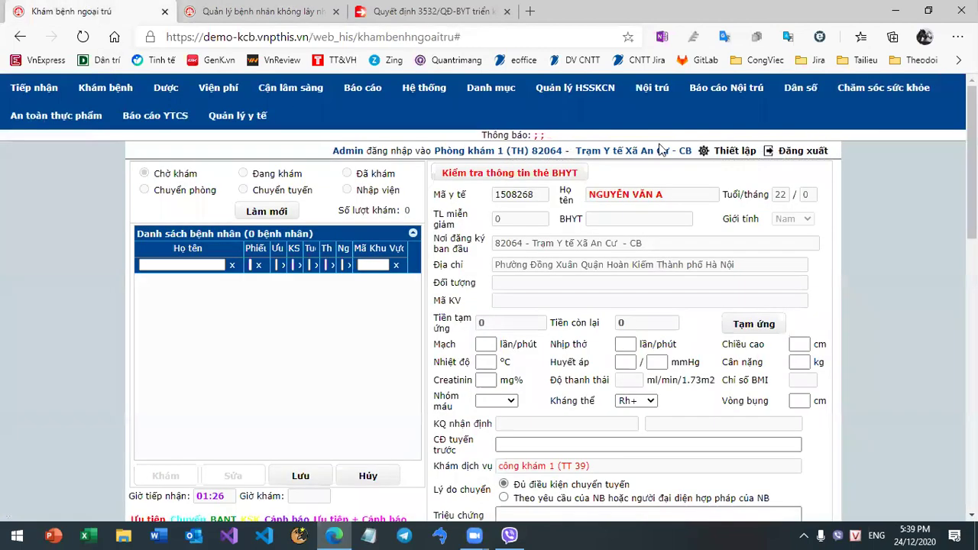
mouse_move(861, 92)
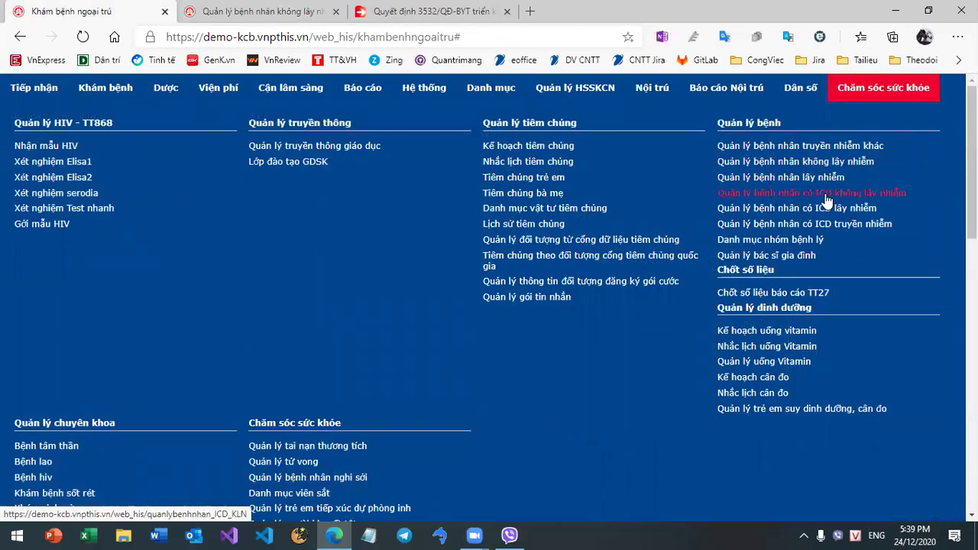
left_click(821, 193)
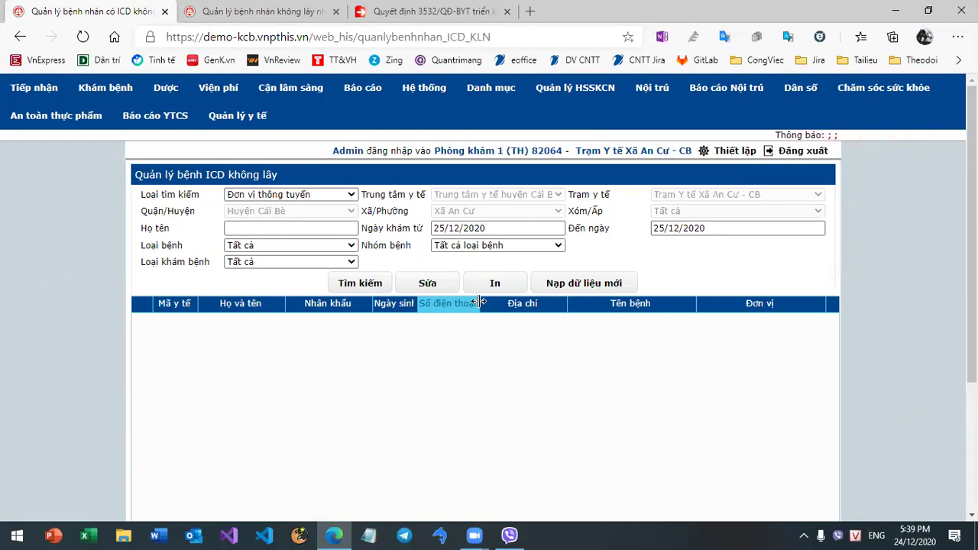
left_click(926, 93)
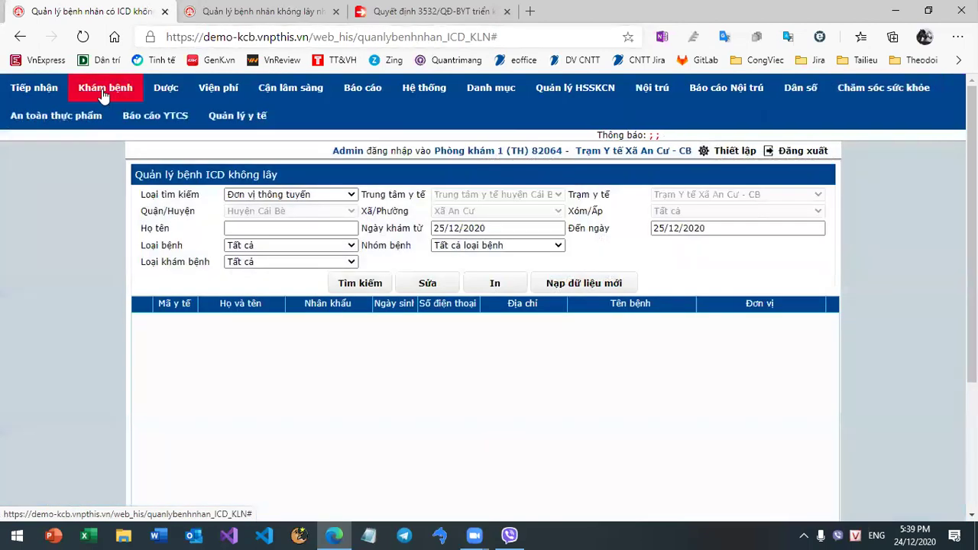
Return to the outpatient examination page and list the patients with status "Đang khám"
left_click(105, 87)
left_click(90, 152)
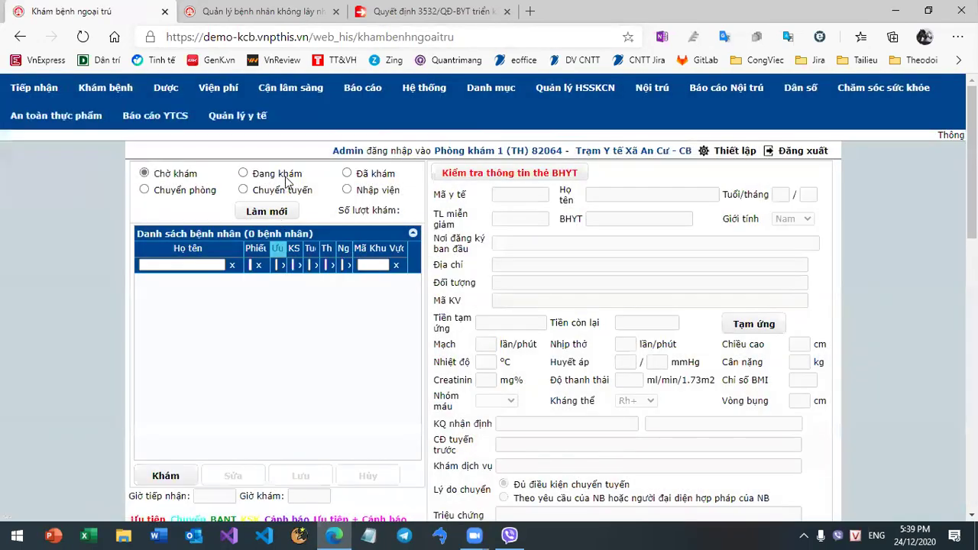
left_click(285, 176)
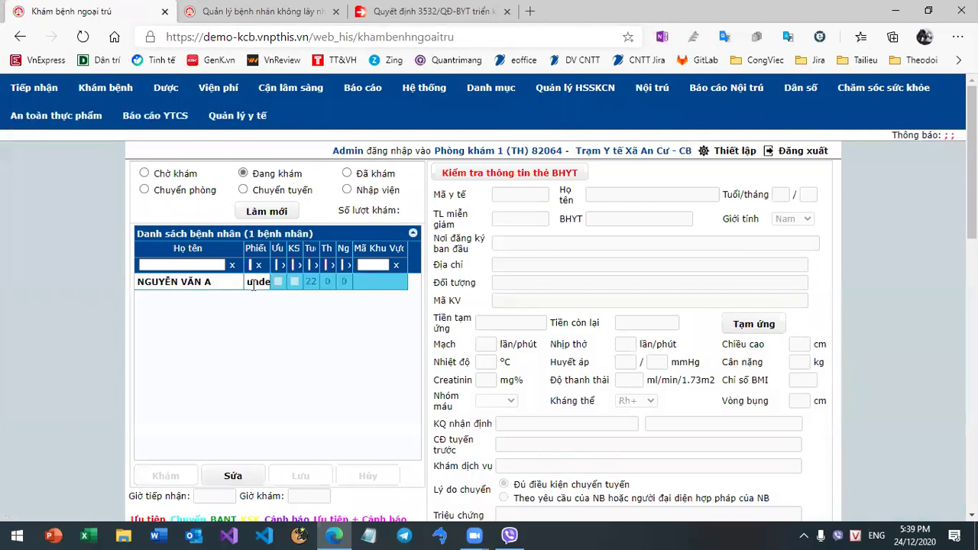
Select the patient in the "Đang khám" list and open the examination record for editing
left_click(253, 283)
scroll(677, 344, "down", 4)
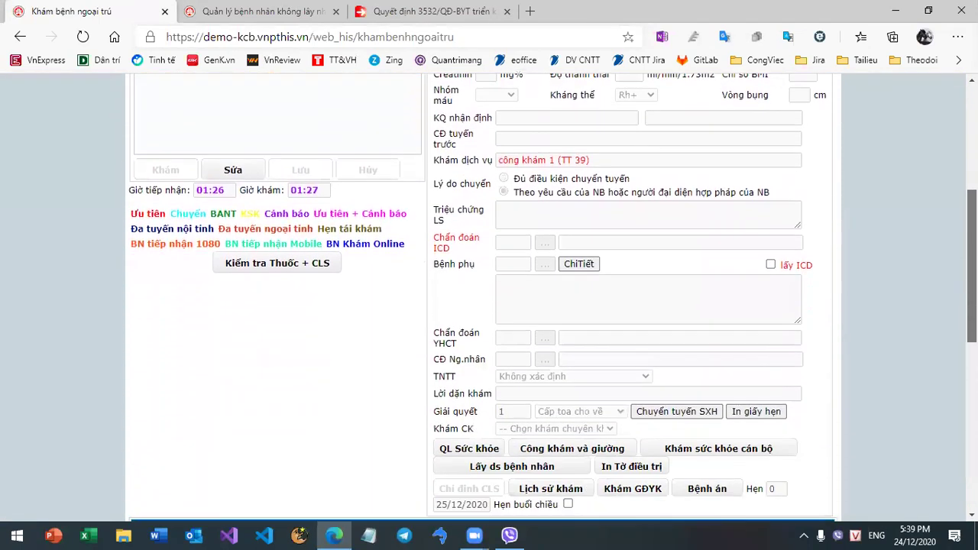
scroll(787, 301, "down", 1)
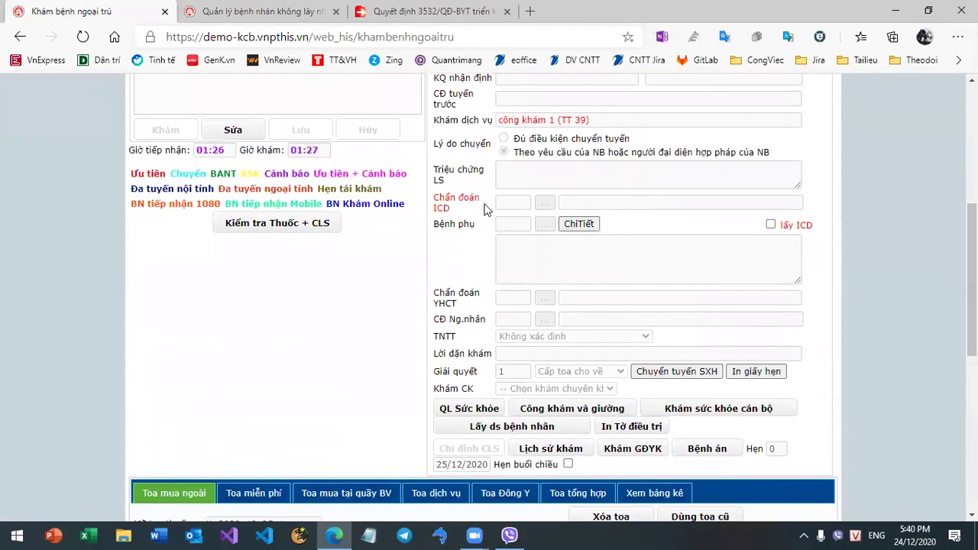
left_click(252, 133)
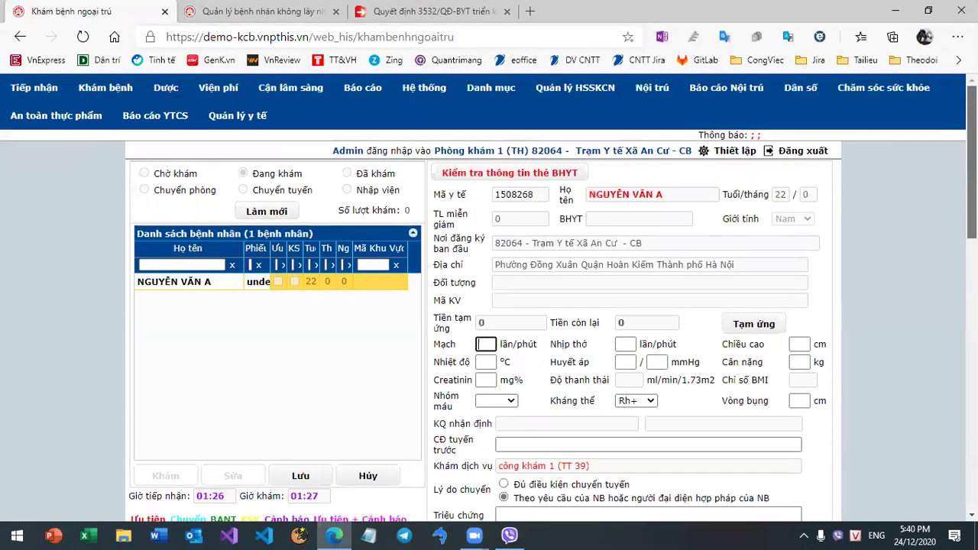
left_click(885, 90)
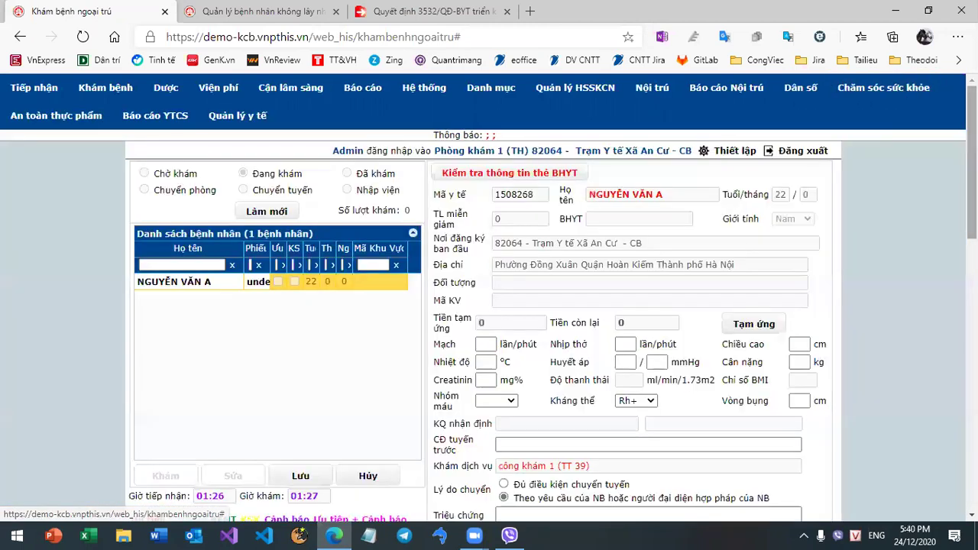
mouse_move(930, 100)
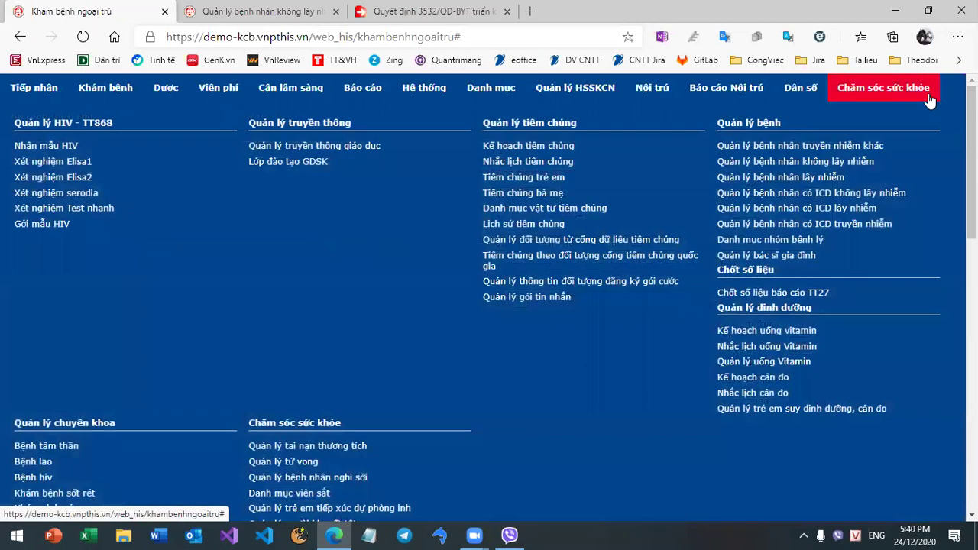
scroll(925, 111, "down", 1)
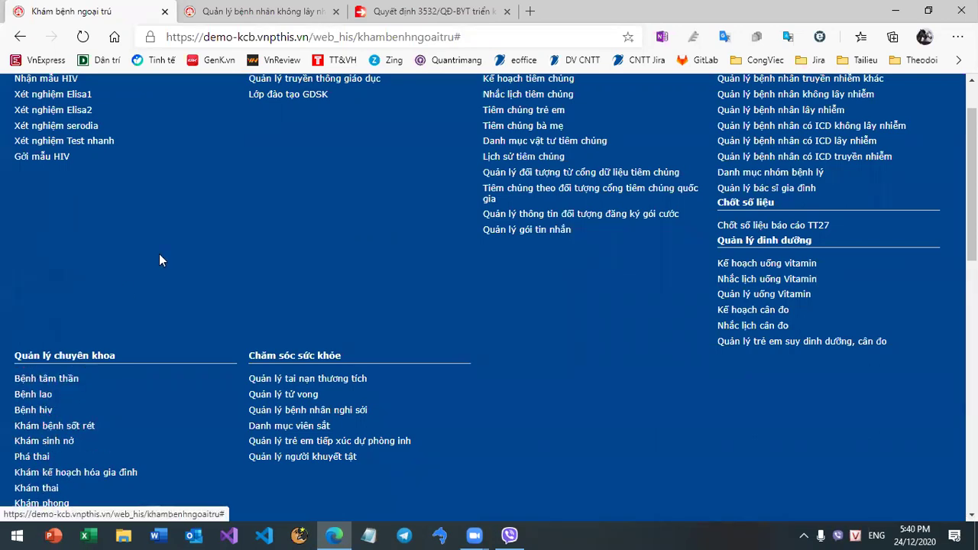
scroll(489, 306, "up", 1)
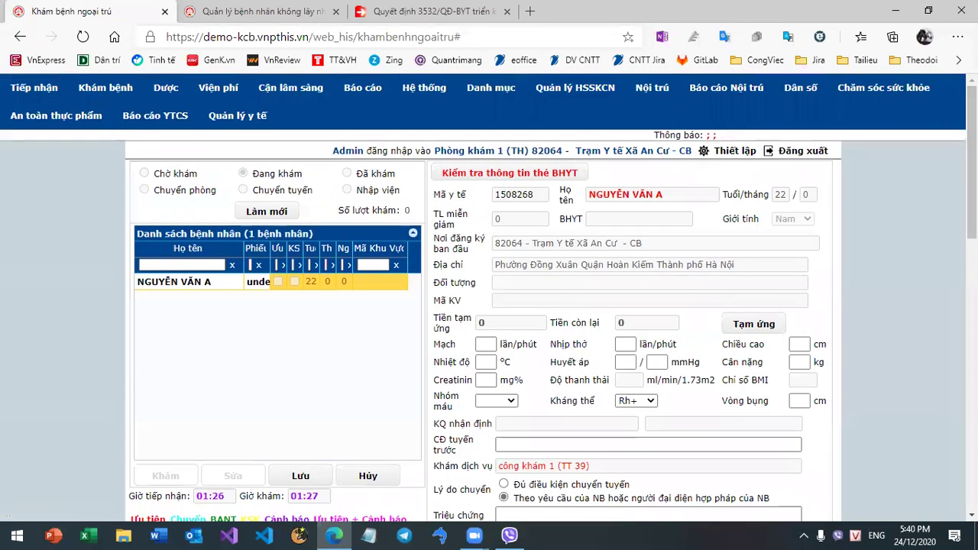
Set the specialist examination to "Khám chuyên khoa khác", then try "Khám thai" instead
scroll(489, 306, "down", 1)
scroll(666, 372, "down", 4)
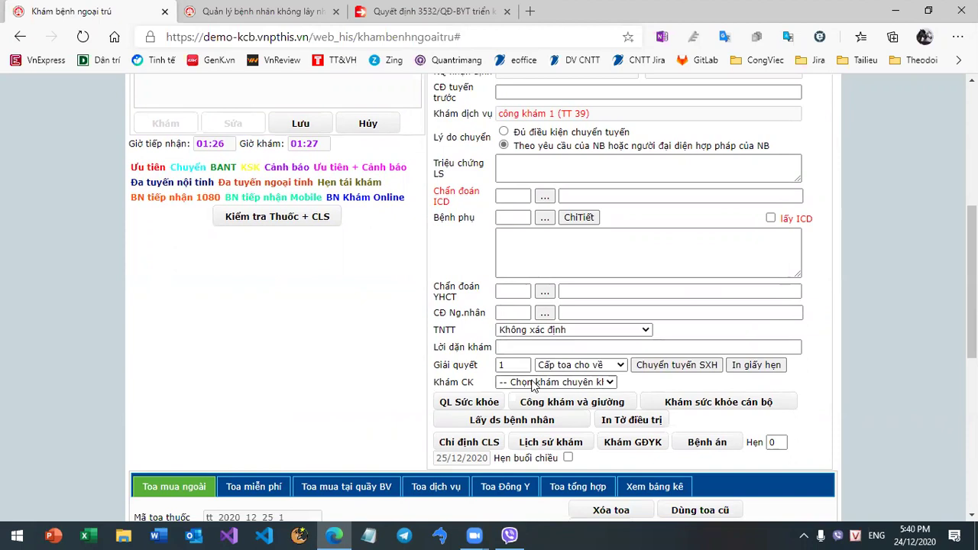
left_click(535, 382)
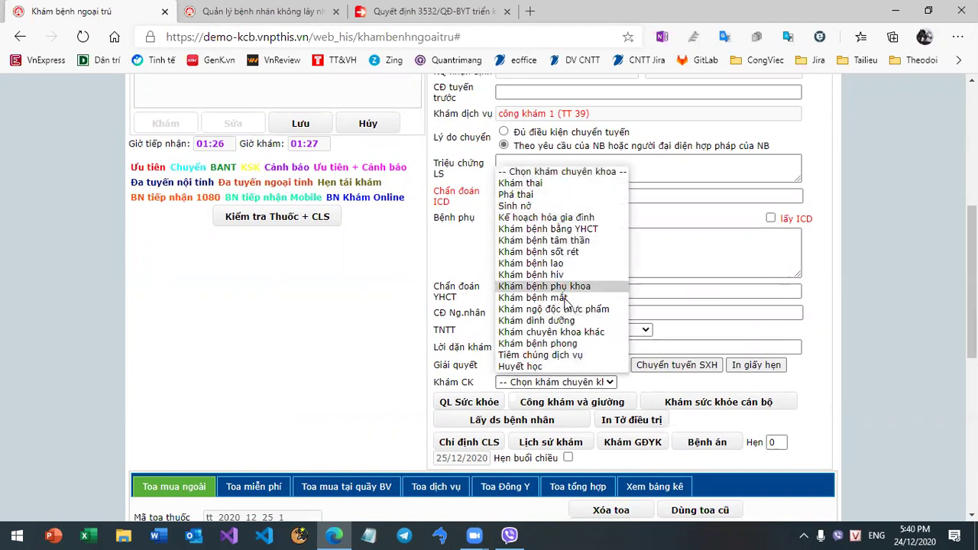
left_click(550, 331)
left_click(575, 388)
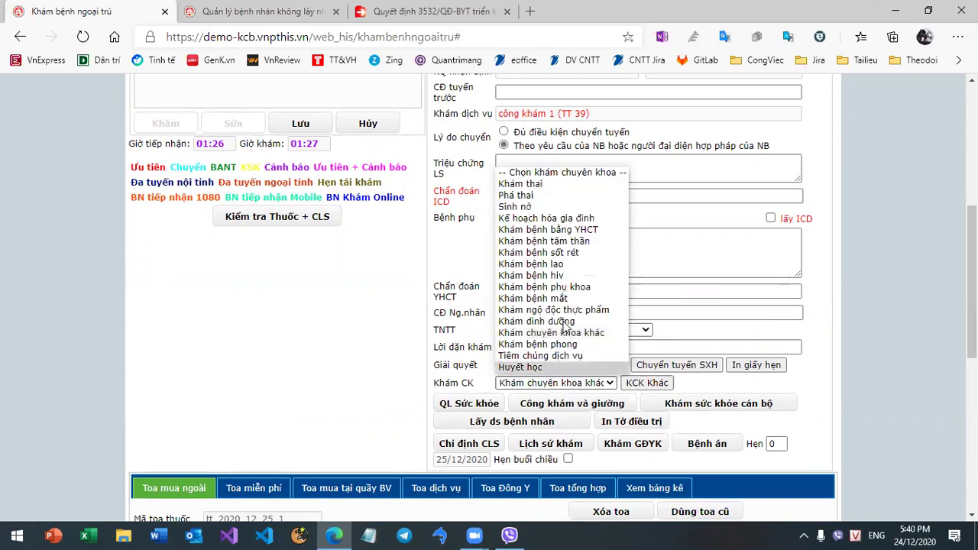
left_click(547, 190)
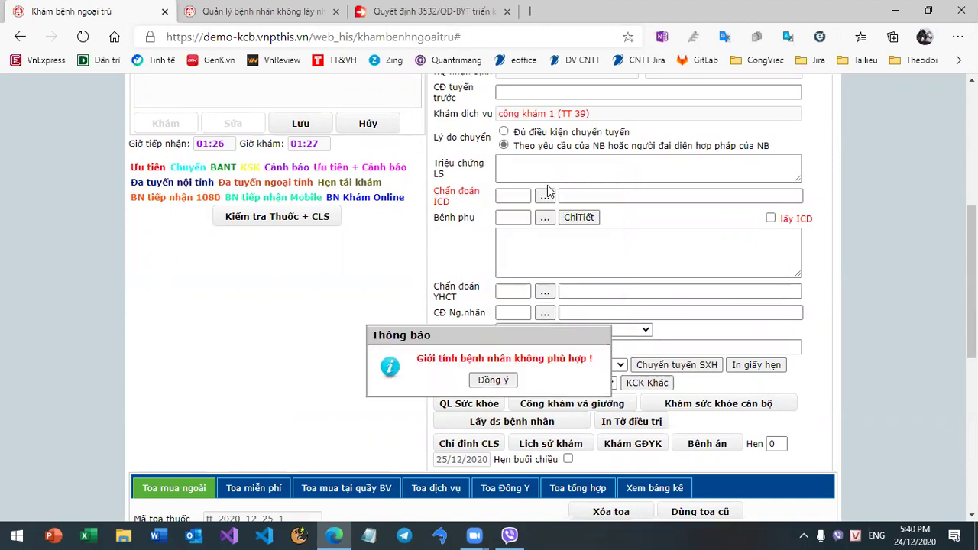
left_click(495, 380)
Set the specialist examination to "Khám bệnh lao", view the tuberculosis examination history and close it
left_click(540, 385)
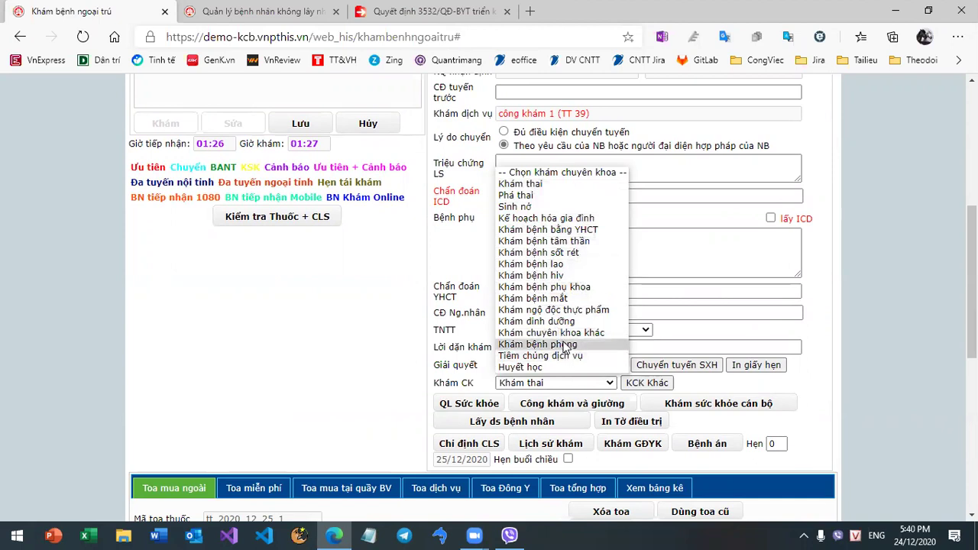
left_click(535, 264)
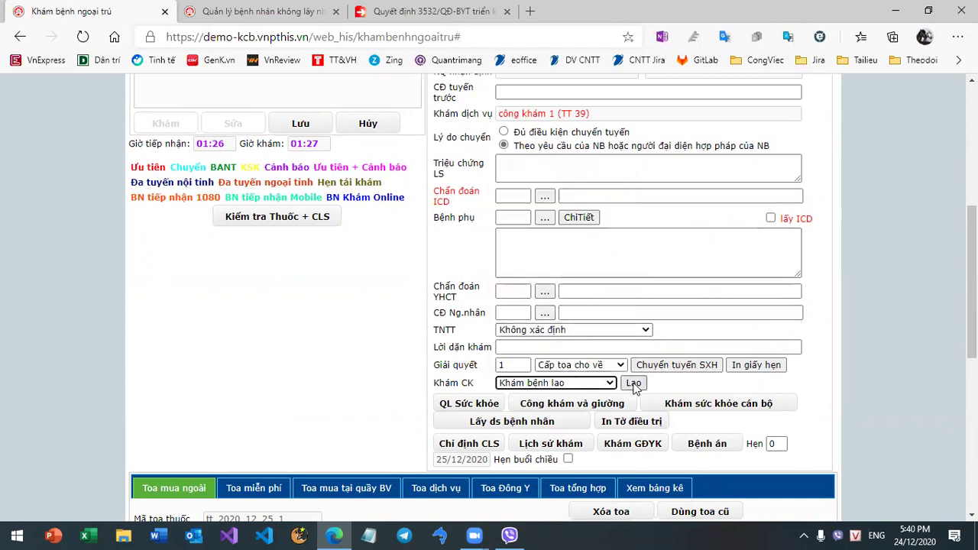
left_click(633, 383)
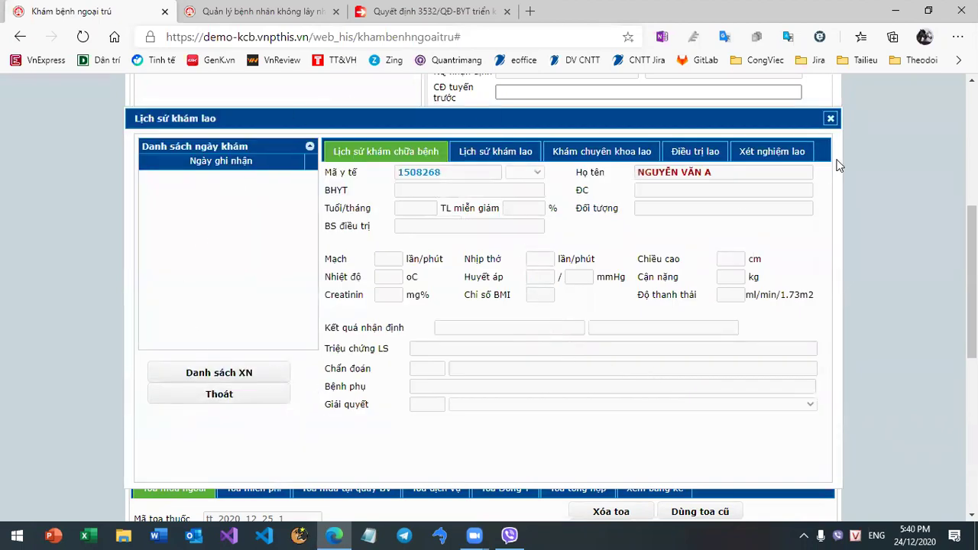
left_click(830, 118)
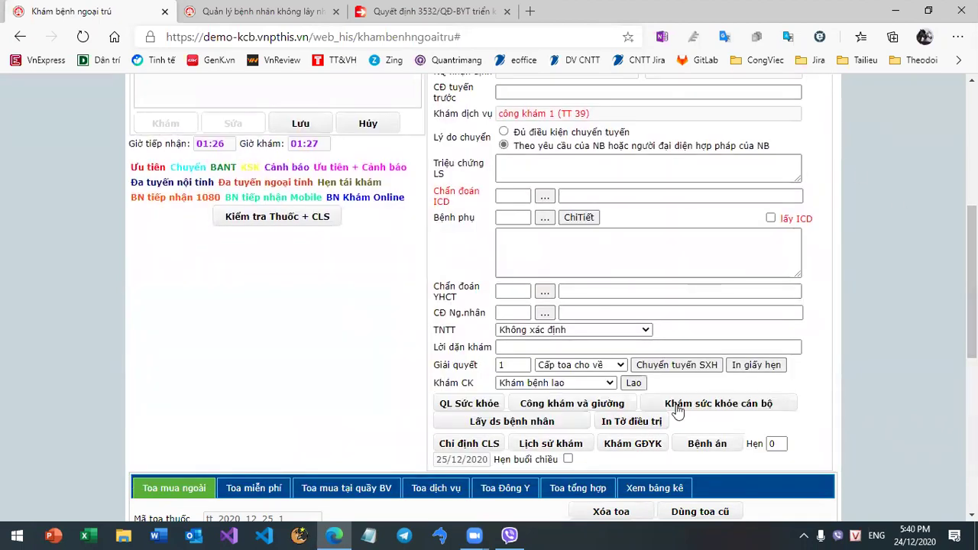
Open the "Bệnh lao" management page in a new tab and in the current tab, and look through the tuberculosis patient list
scroll(552, 391, "up", 5)
mouse_move(883, 86)
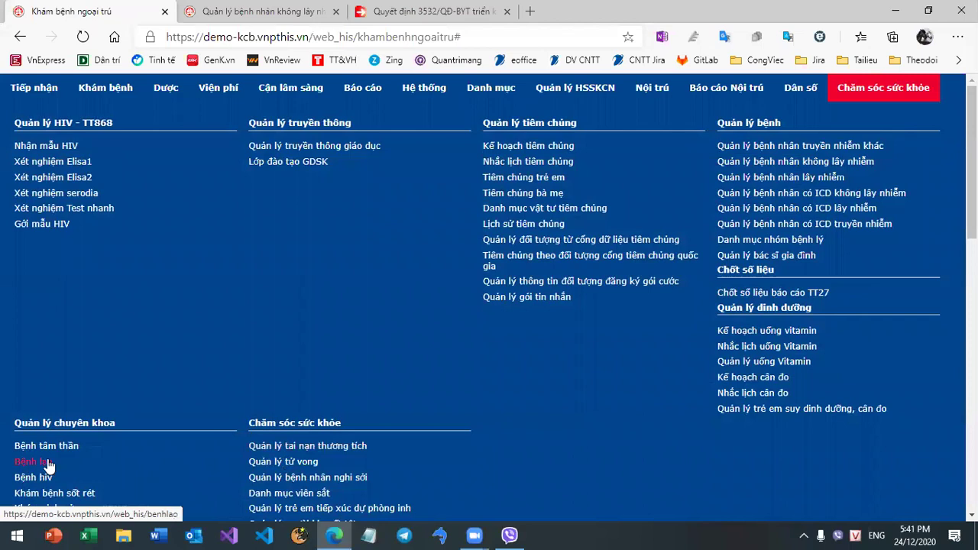
right_click(46, 462)
left_click(117, 229)
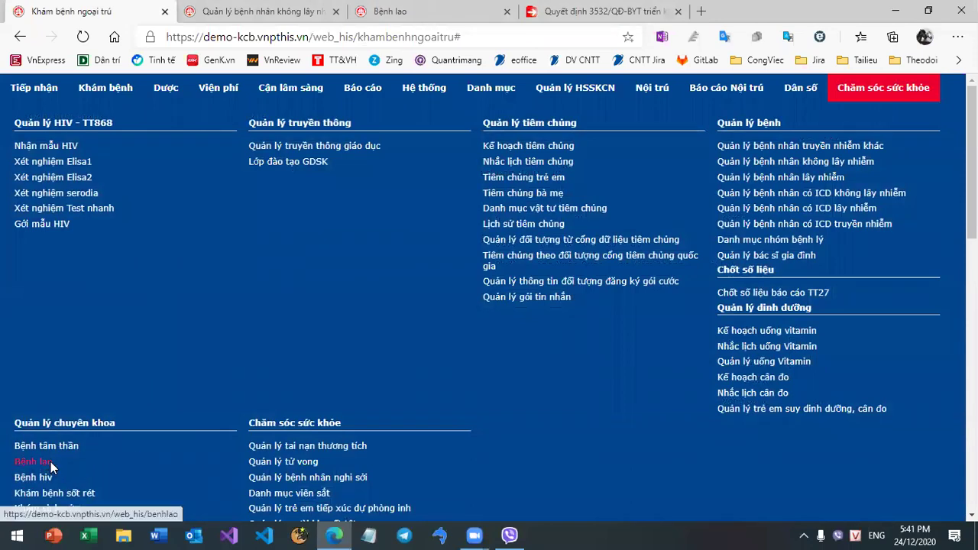
left_click(50, 461)
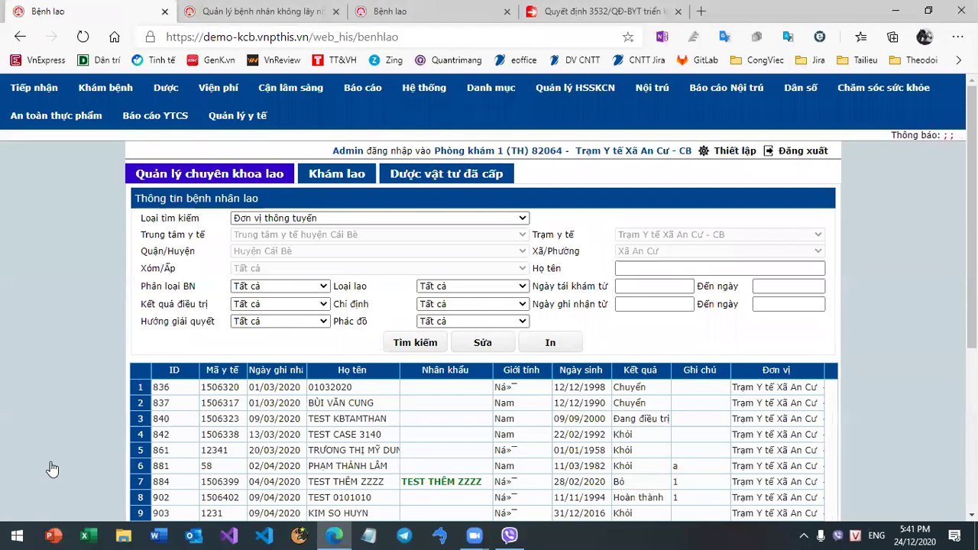
left_click(148, 388)
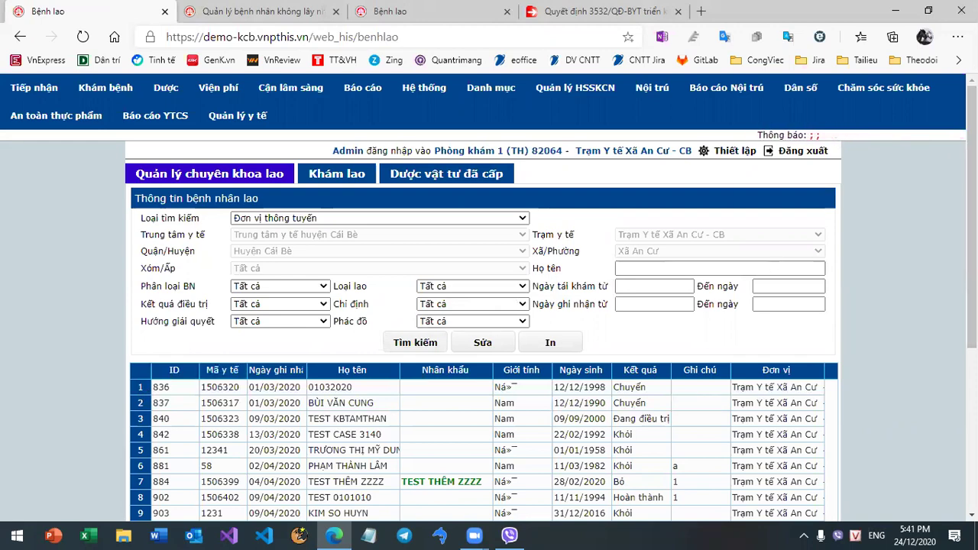
scroll(972, 229, "down", 3)
scroll(971, 229, "up", 3)
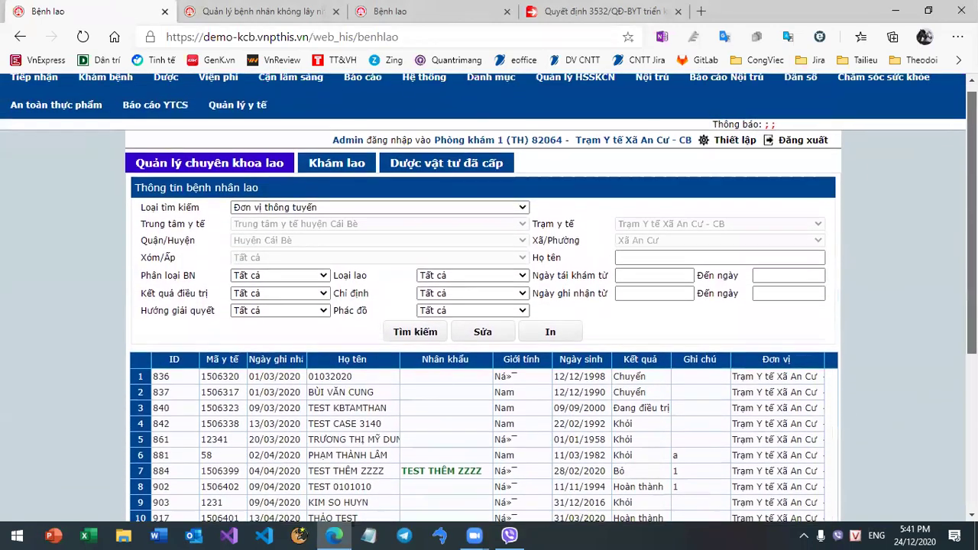
Return to the outpatient examination page and open the record of the patient with status "Đang khám" for editing
left_click(857, 90)
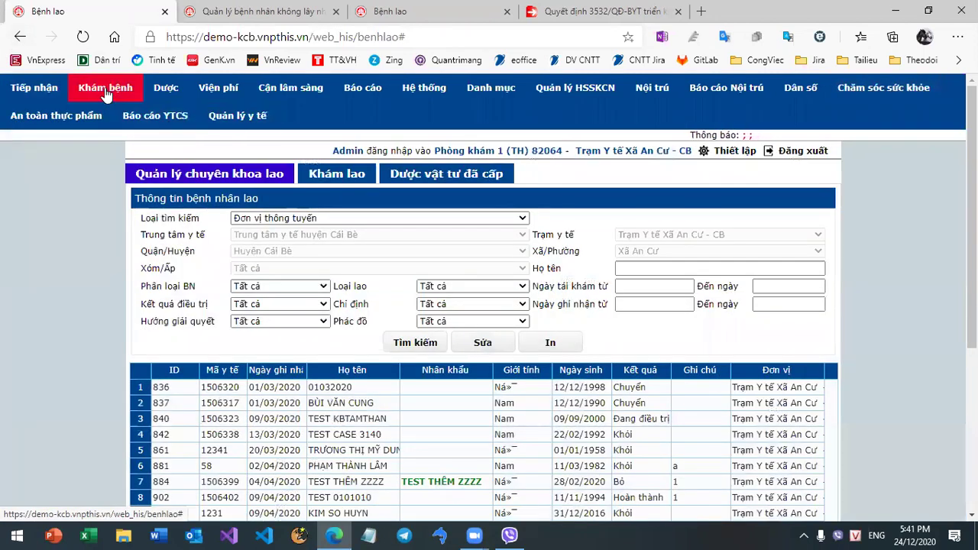
mouse_move(103, 88)
left_click(86, 148)
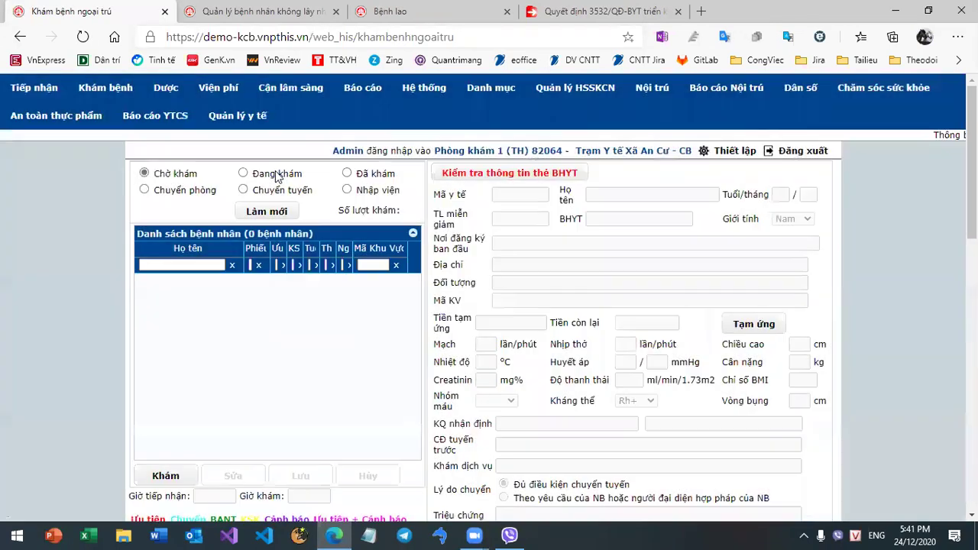
left_click(263, 174)
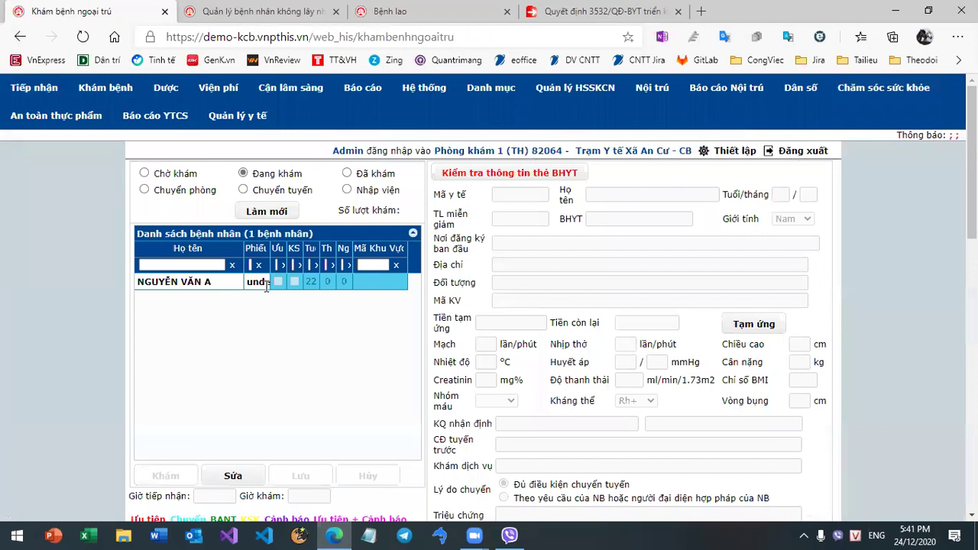
left_click(266, 283)
left_click(232, 475)
Set the specialist examination to "Khám bệnh hiv" and open the HIV specialist examination form
scroll(244, 382, "down", 5)
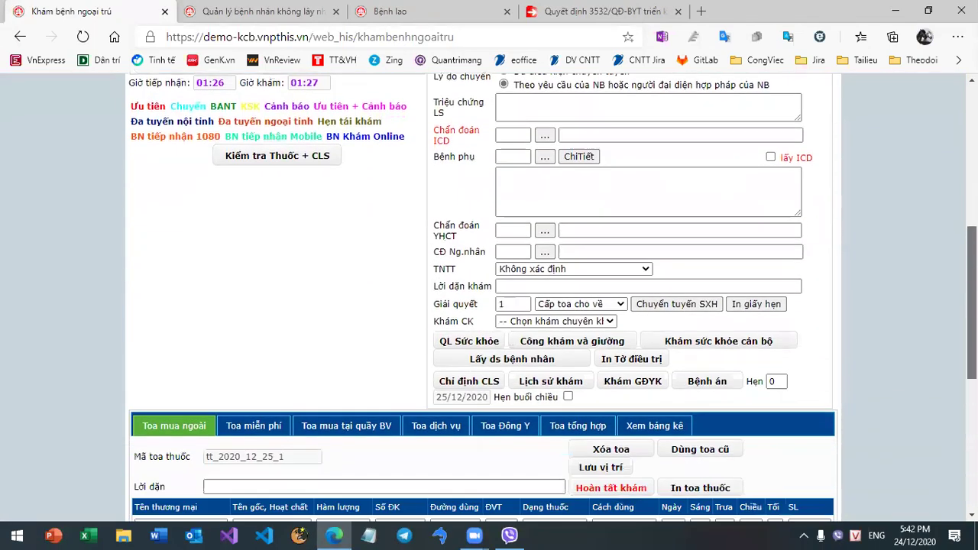
scroll(535, 306, "down", 2)
left_click(535, 206)
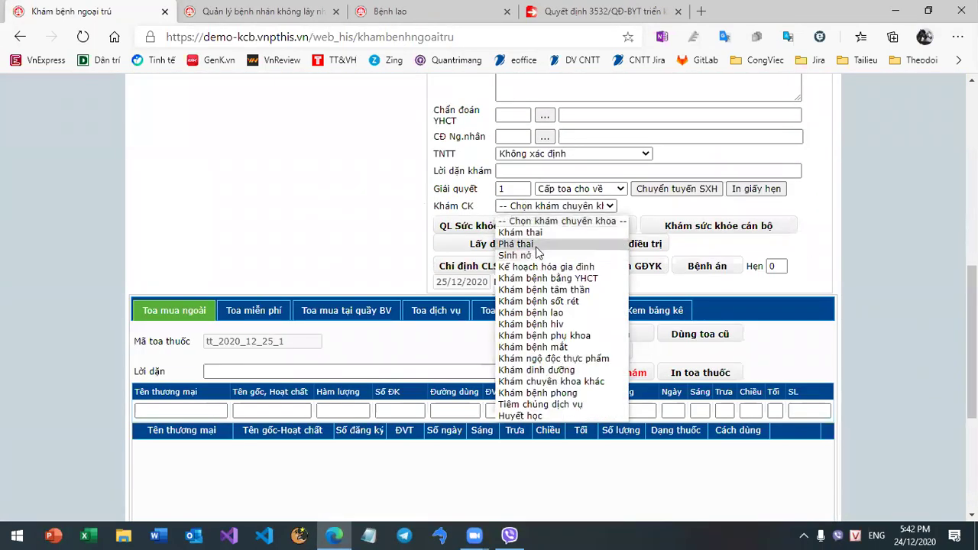
left_click(535, 323)
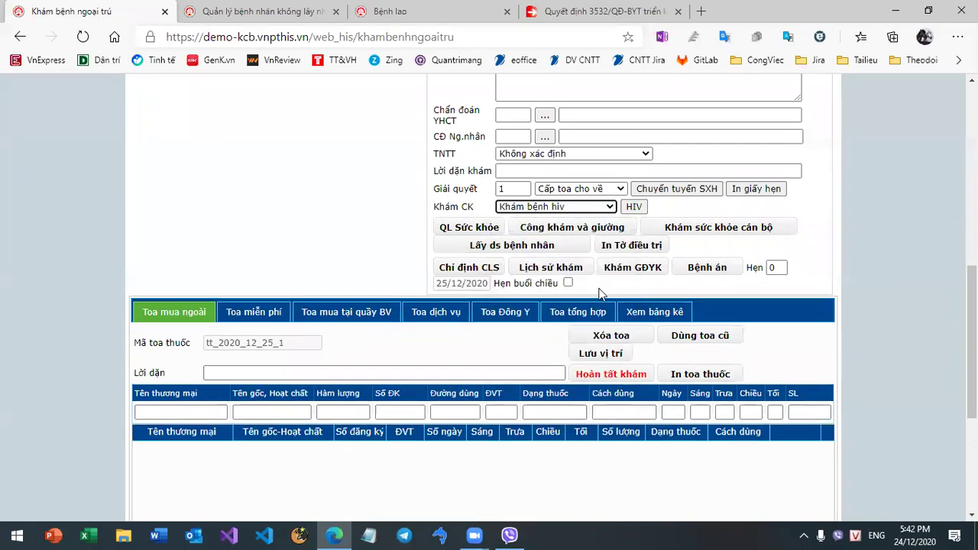
left_click(631, 212)
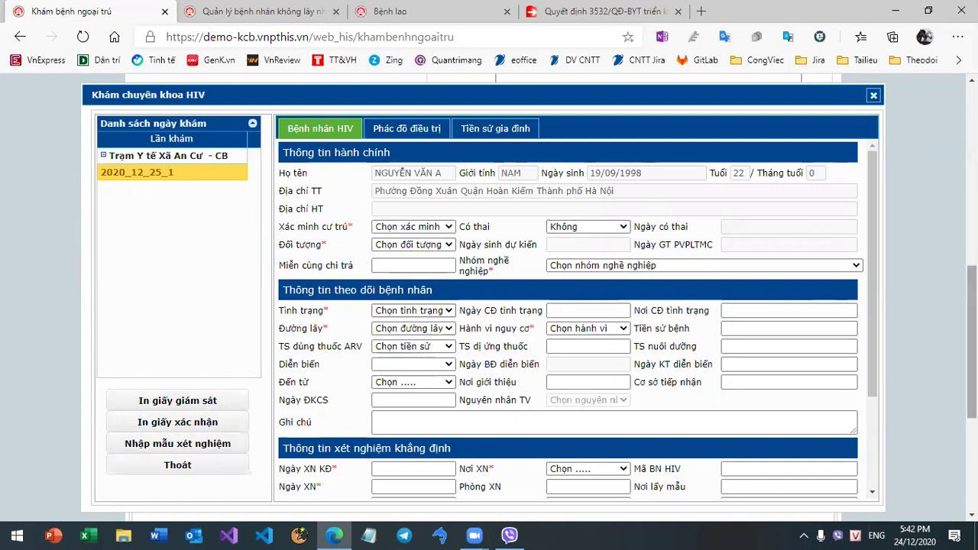
In the confirmatory test information, set the testing place "Nơi XN" to "Tại CSYT"
scroll(390, 135, "down", 1)
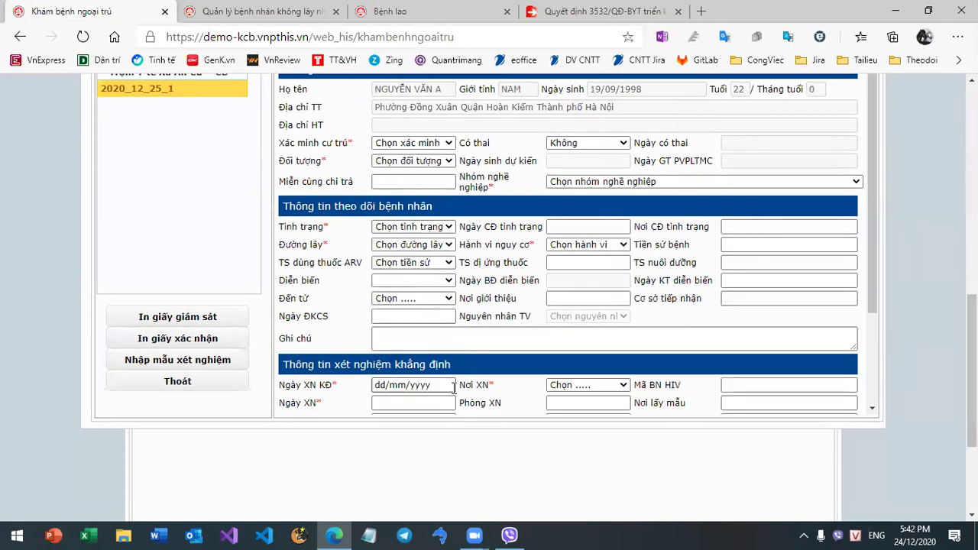
left_click(572, 386)
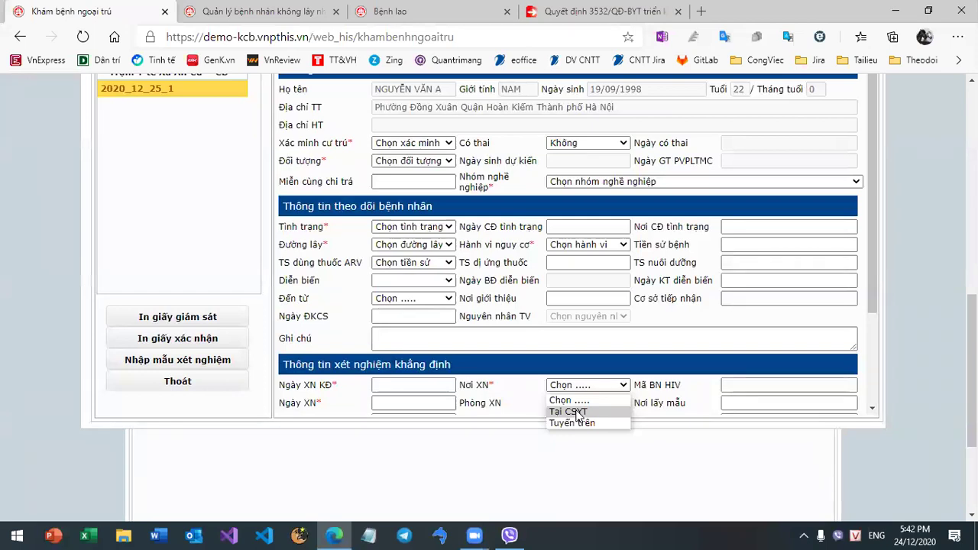
left_click(578, 412)
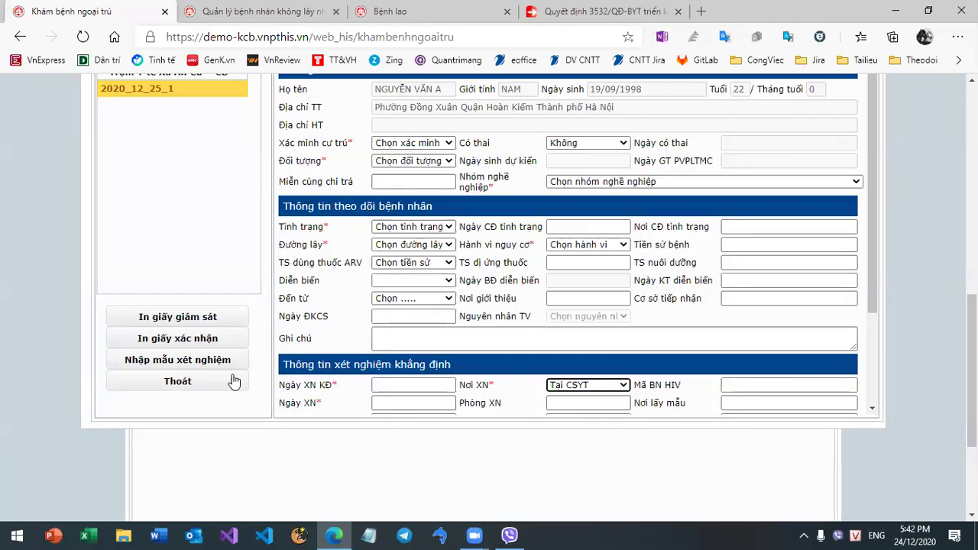
Open the test sample entry and fill in "Lần chỉ định" 1, "Ngày ghi nhận" 24/12/2020 and "Mã số PXN" 111
left_click(177, 365)
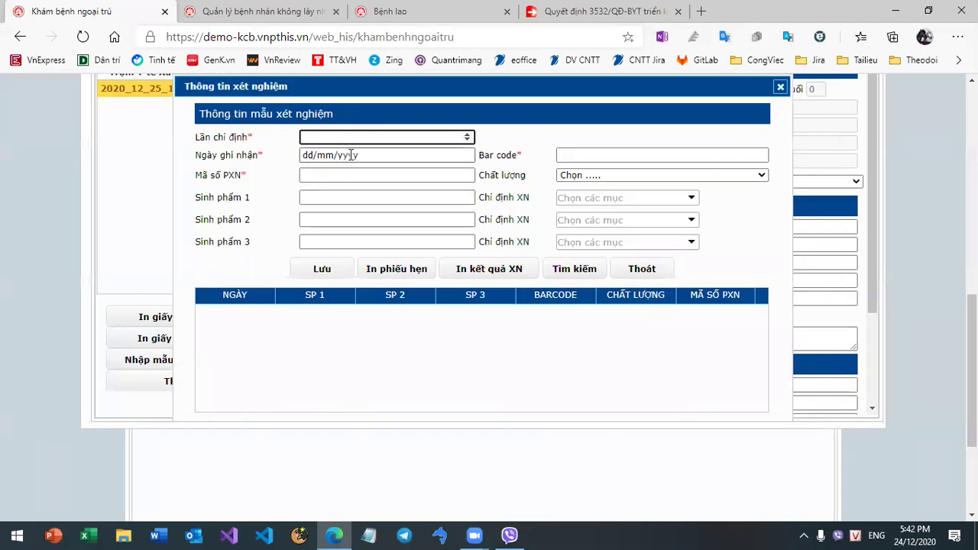
type("1")
left_click(367, 156)
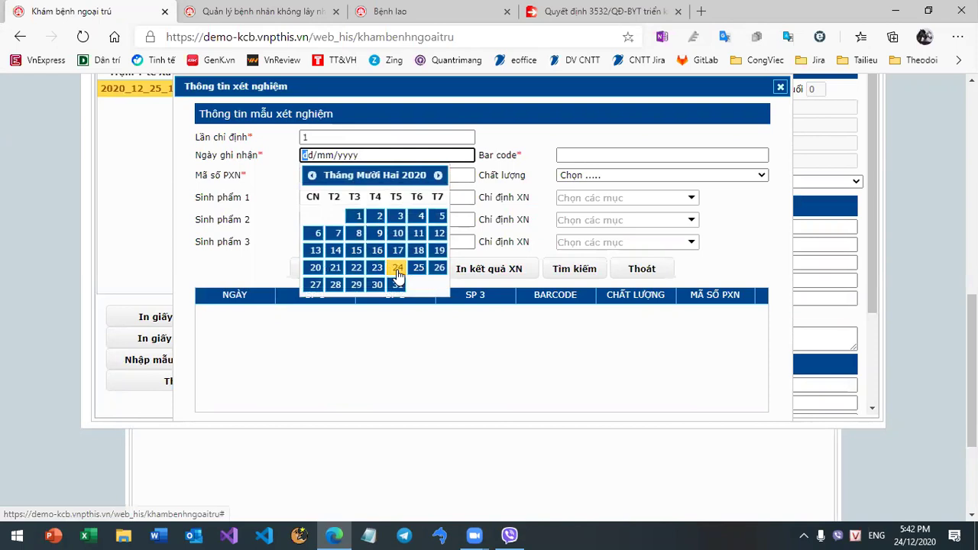
left_click(397, 269)
left_click(362, 175)
type("111")
Choose Elisa1 as the test indication "Chỉ định XN" for "Sinh phẩm 1"
left_click(362, 196)
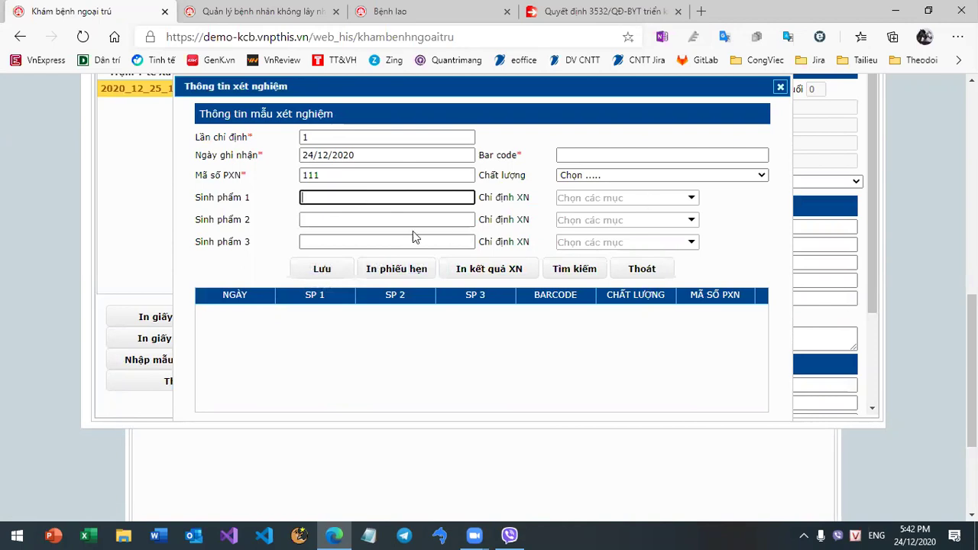
left_click(613, 200)
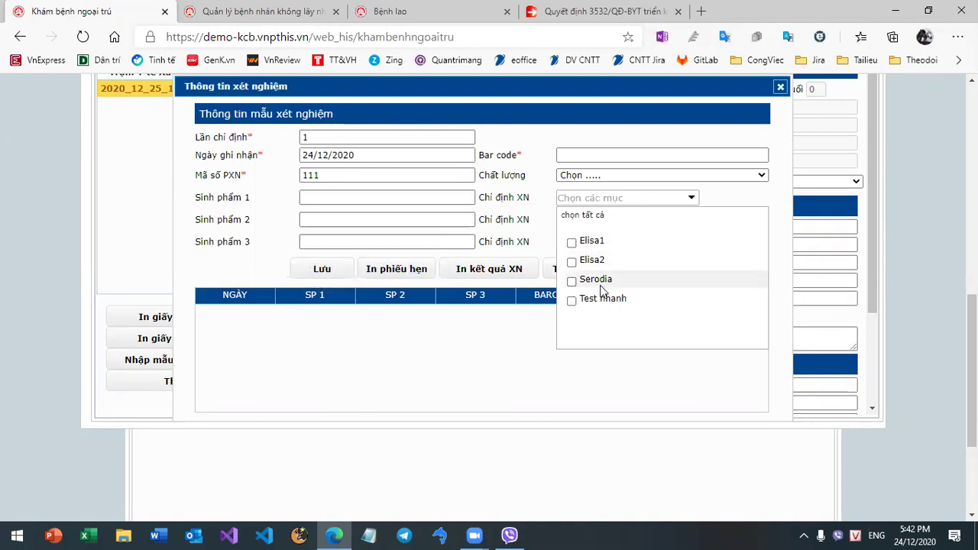
left_click(594, 241)
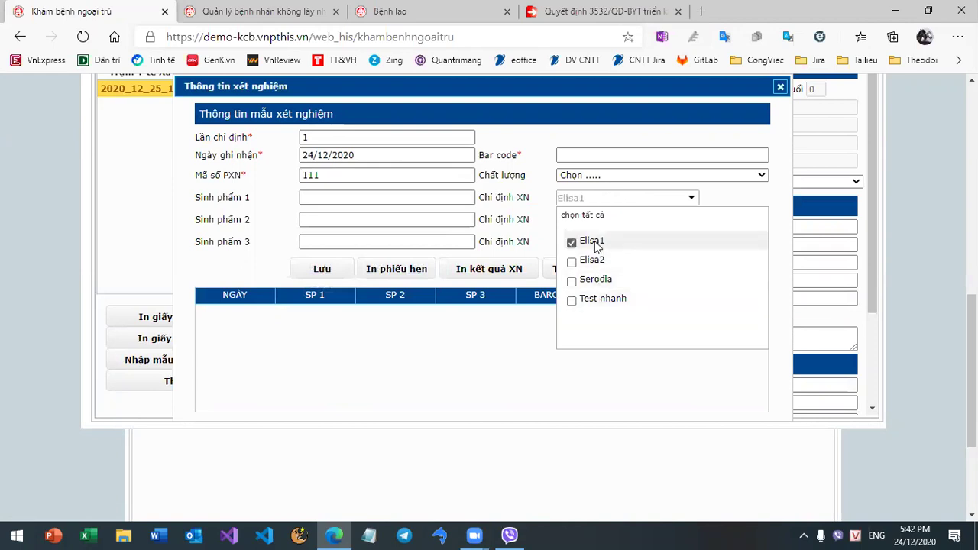
Set the test sample's "Bar code" to 11 and "Chất lượng" to "Đạt", and try to save the sample
left_click(539, 232)
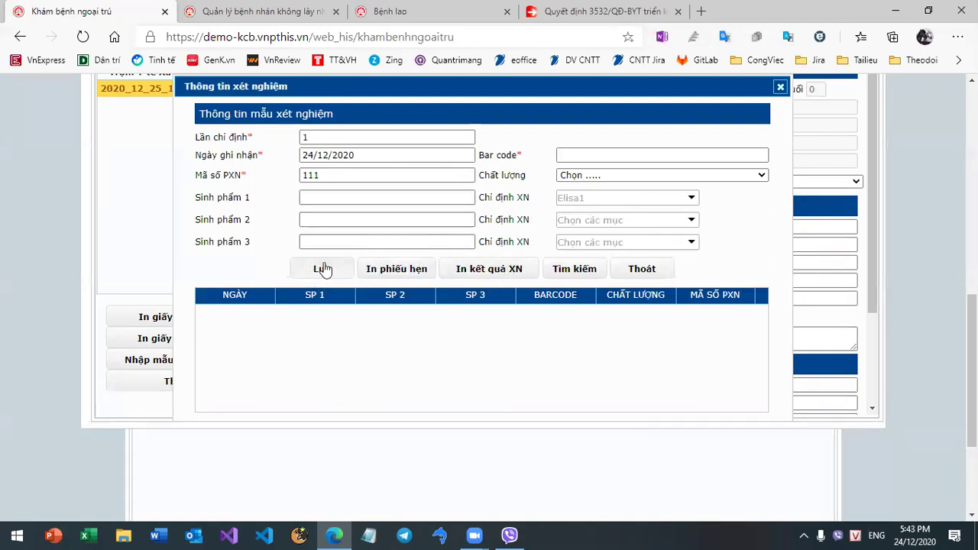
left_click(600, 153)
type("11")
left_click(602, 175)
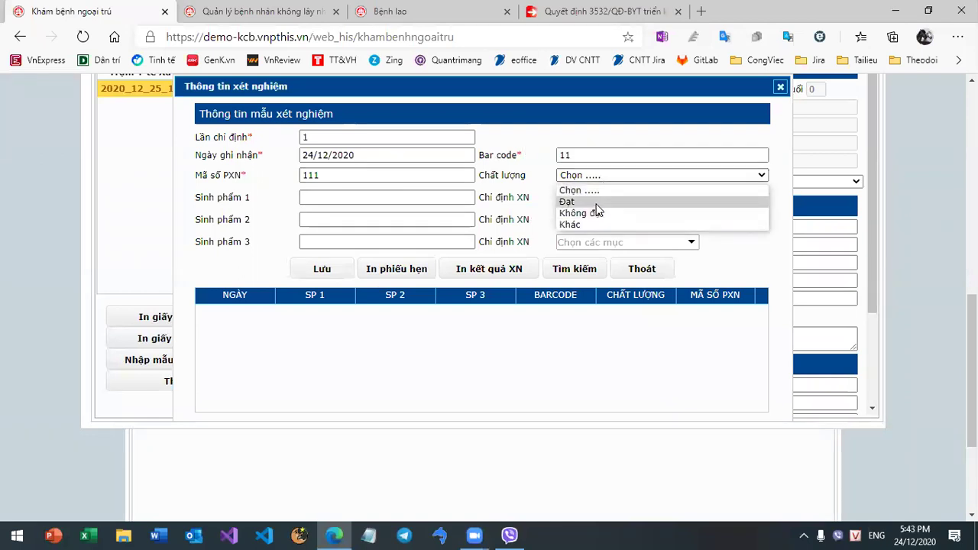
left_click(596, 202)
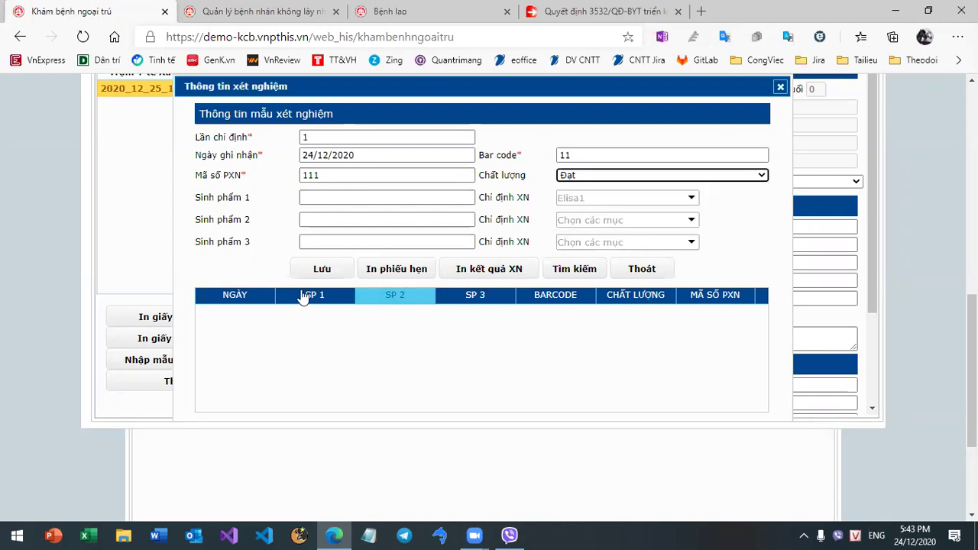
left_click(319, 269)
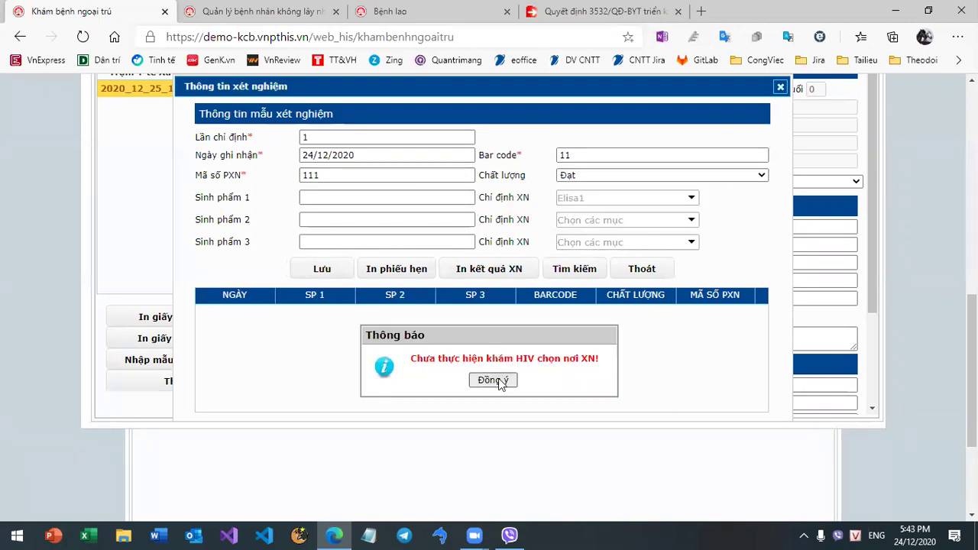
left_click(495, 381)
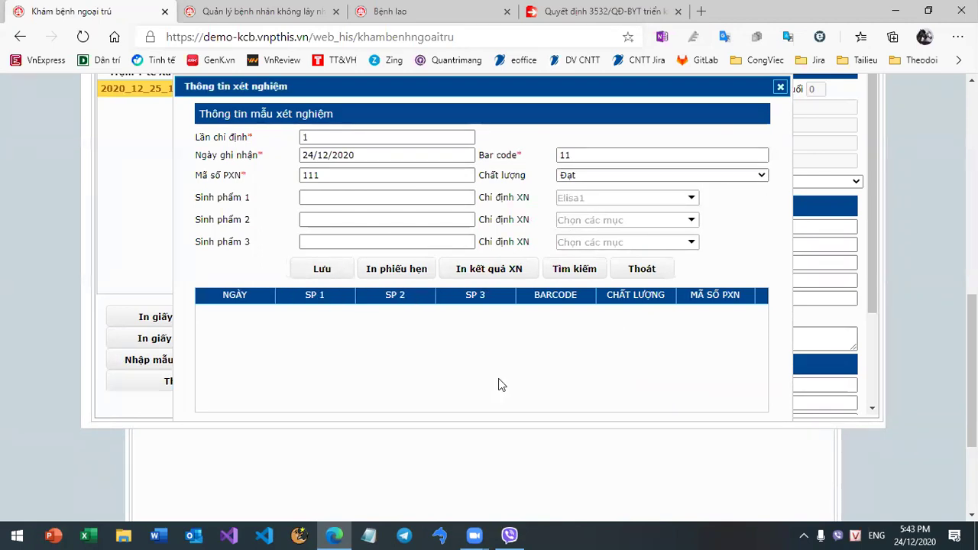
left_click(640, 269)
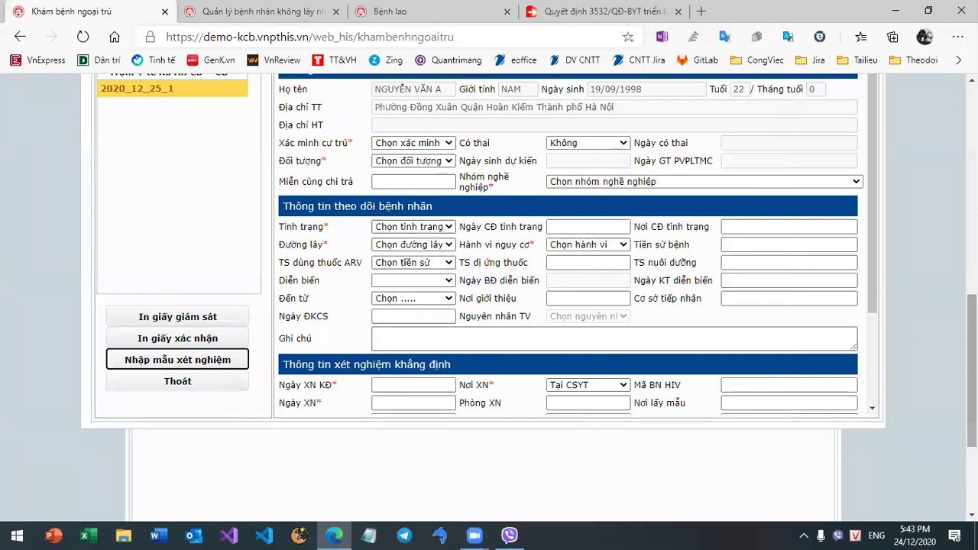
Set the residence verification "Xác minh cư trú" to the "Hiện đang sinh…" option and reset "Có thai" to "Chọn ....."
scroll(948, 315, "up", 2)
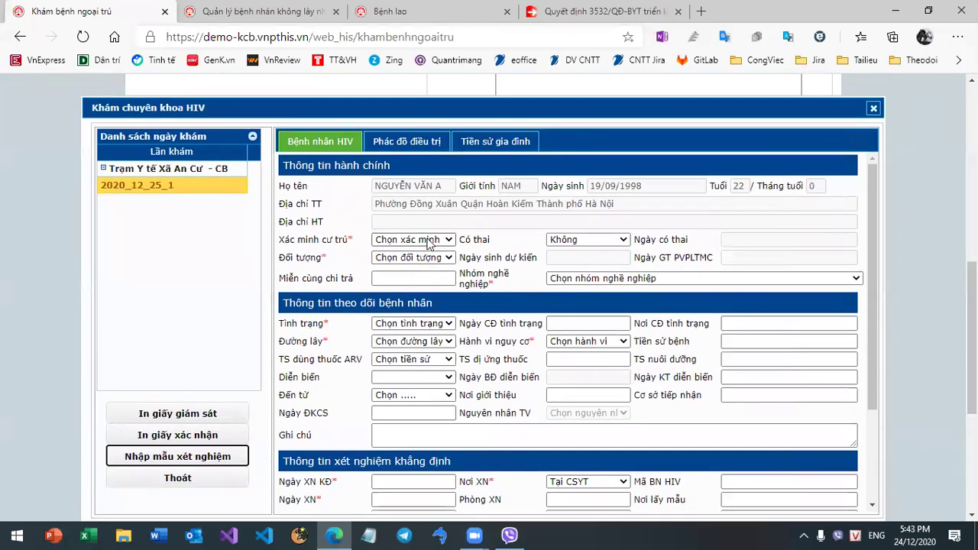
left_click(424, 239)
left_click(473, 265)
left_click(599, 242)
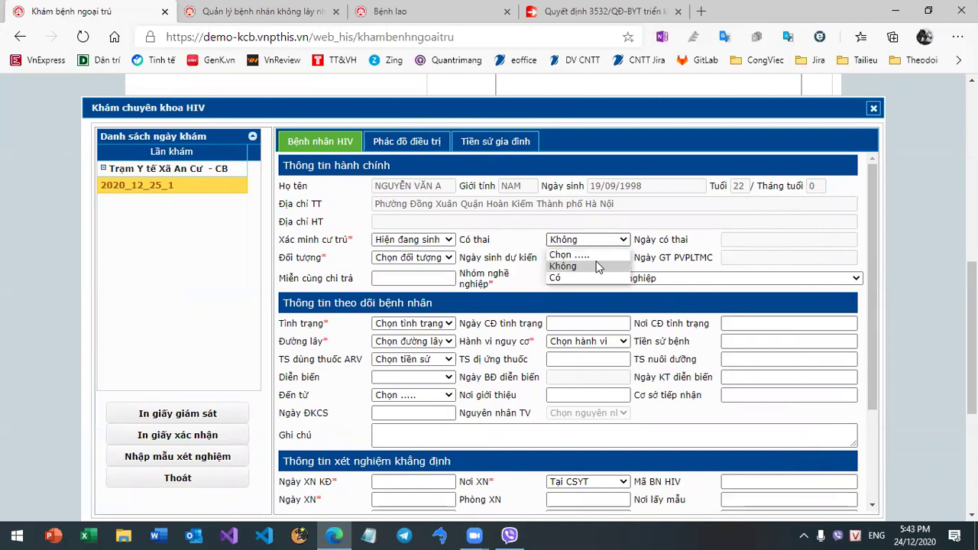
left_click(573, 249)
Set "Đối tượng" to "Người bán dâm, tiếp viên nhà hàng" and the occupation group to "Nhân viên CSKD dịch vụ dễ bị lợi dụng…"
left_click(427, 257)
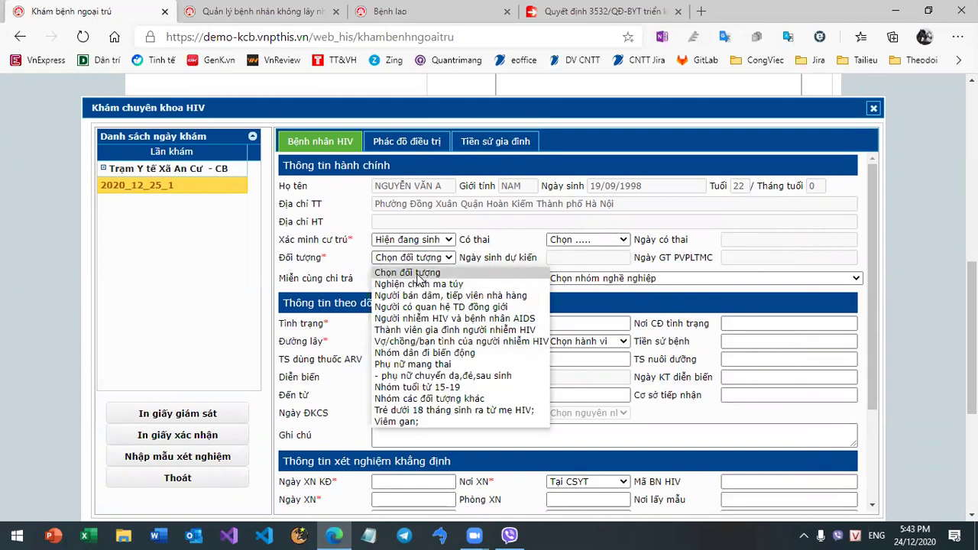
left_click(424, 295)
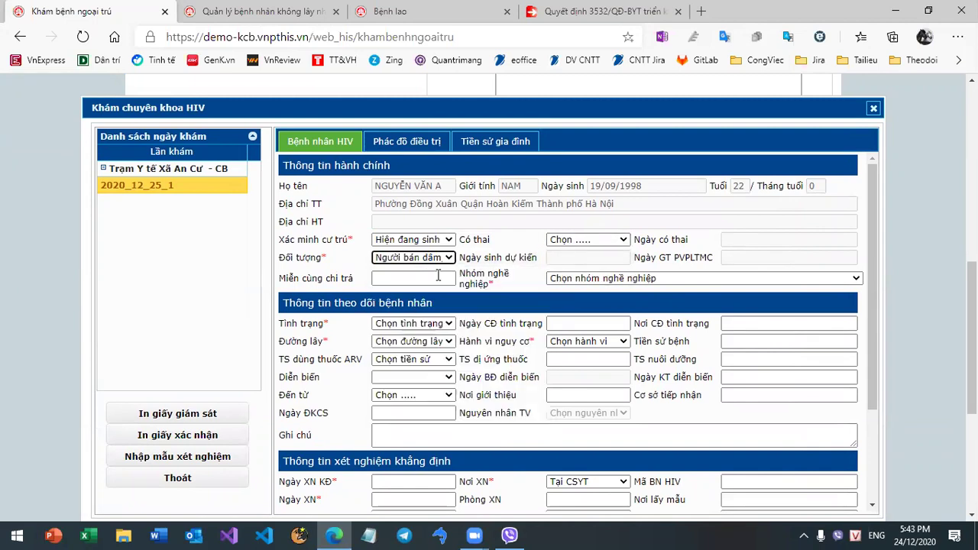
left_click(596, 278)
left_click(604, 300)
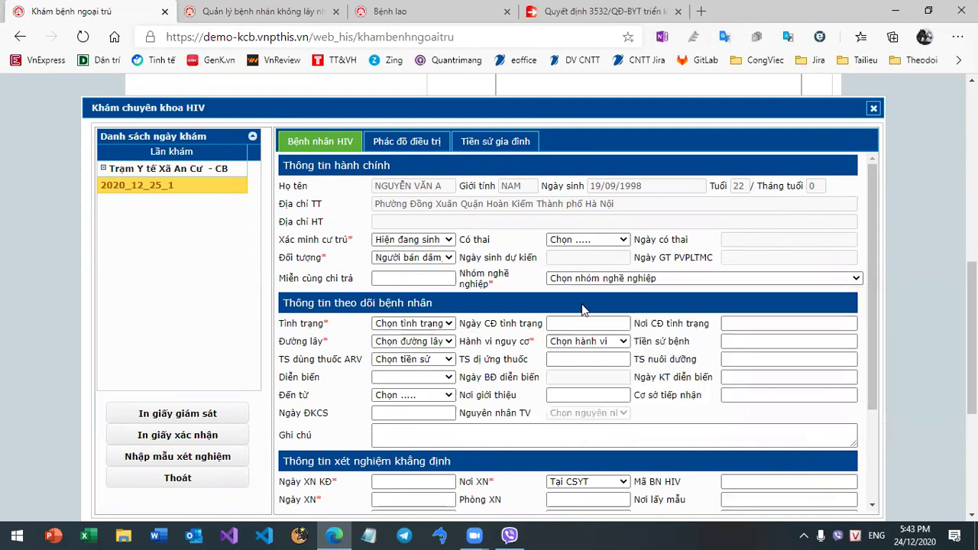
Set "Tình trạng" to "Phơi nhiễm", "Đường lây" to "Nghiện chích ma túy" and "Hành vi nguy cơ" to "Tiêm chích ma túy"
left_click(441, 325)
left_click(428, 352)
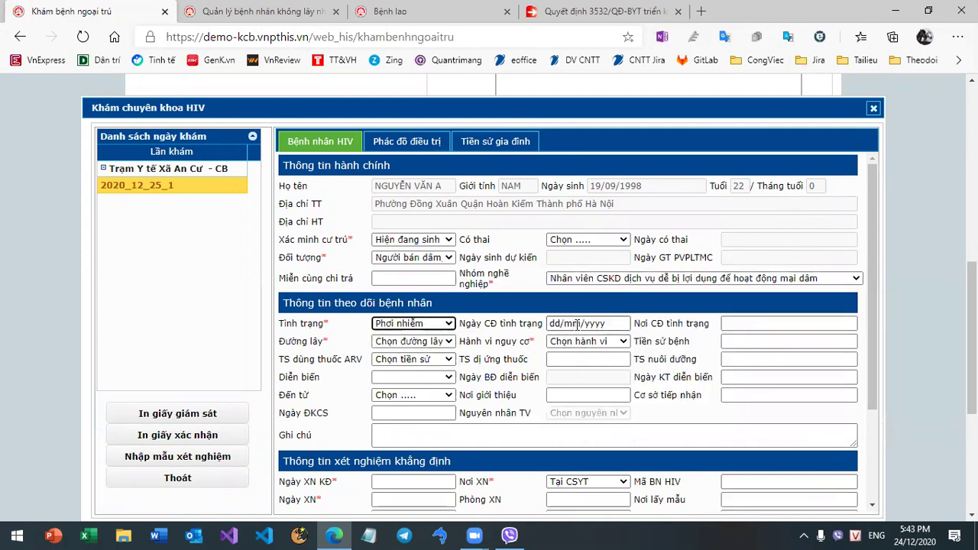
left_click(413, 344)
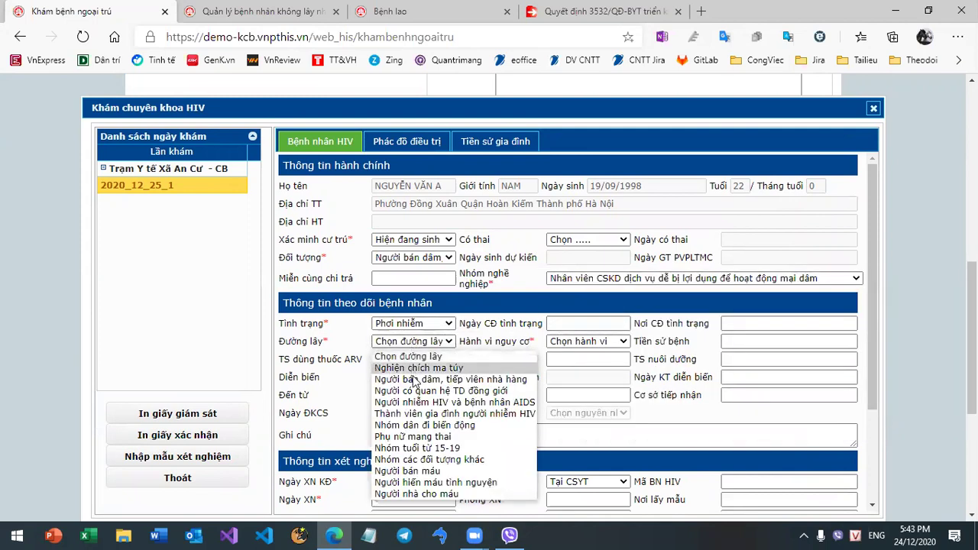
left_click(416, 368)
left_click(595, 343)
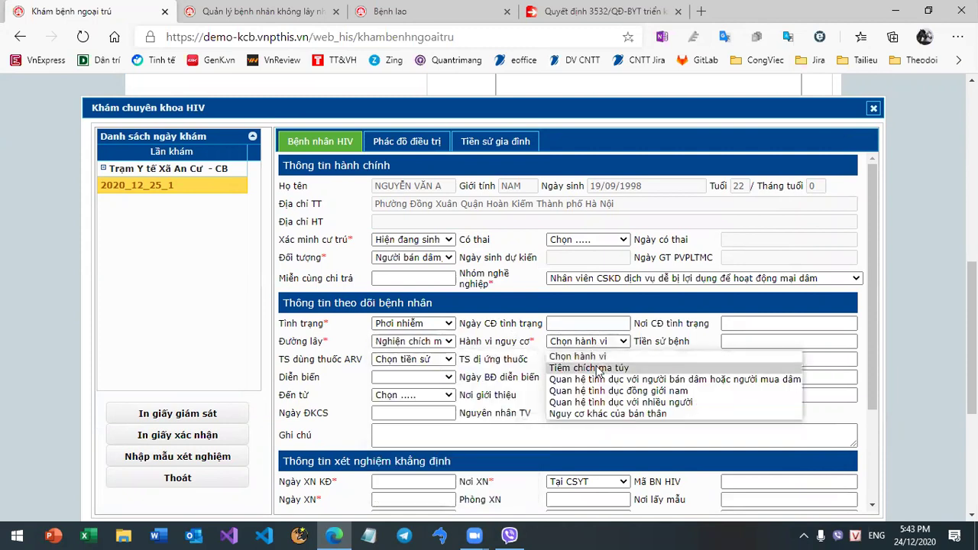
left_click(600, 369)
Set both "Ngày XN KĐ" and "Ngày XN" to 24/12/2020 and save the HIV examination
scroll(449, 305, "down", 2)
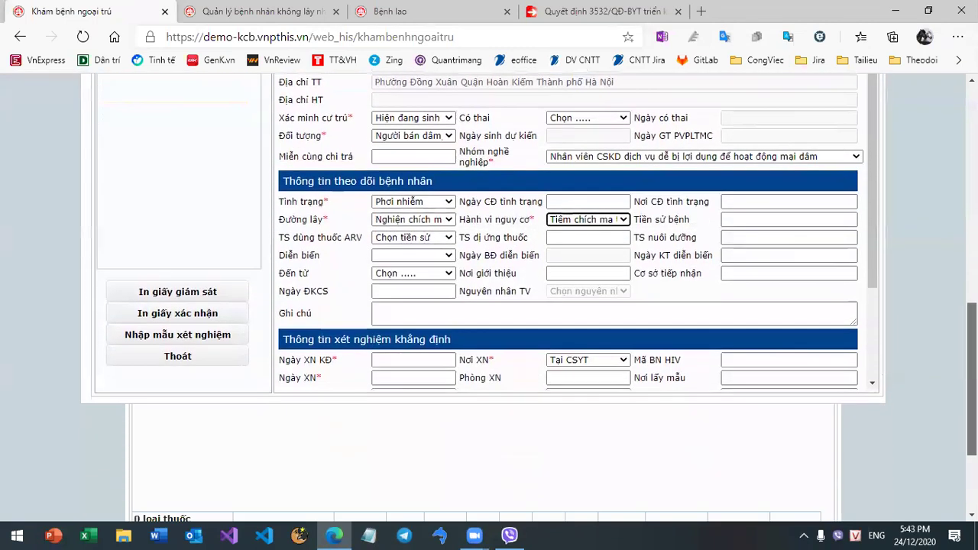
left_click(413, 343)
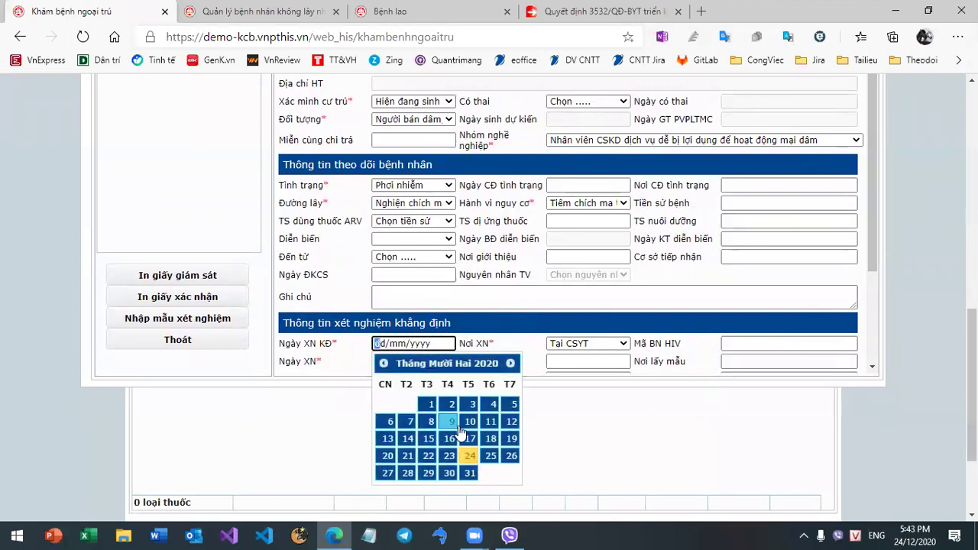
left_click(469, 455)
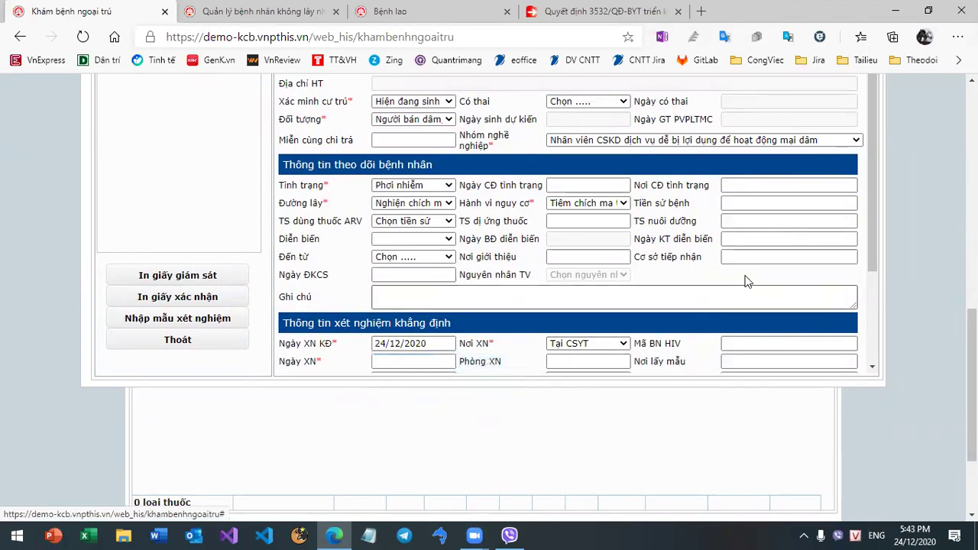
scroll(872, 228, "down", 2)
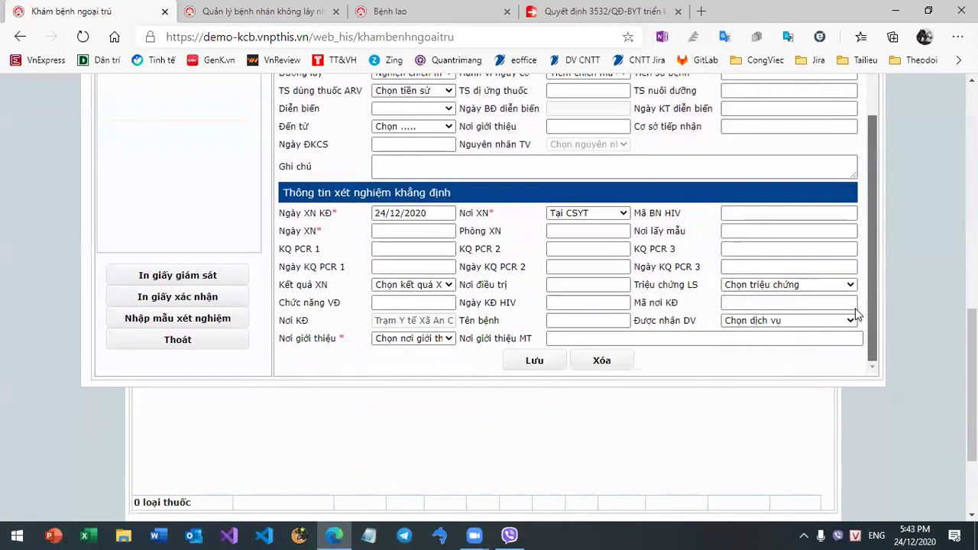
left_click(412, 231)
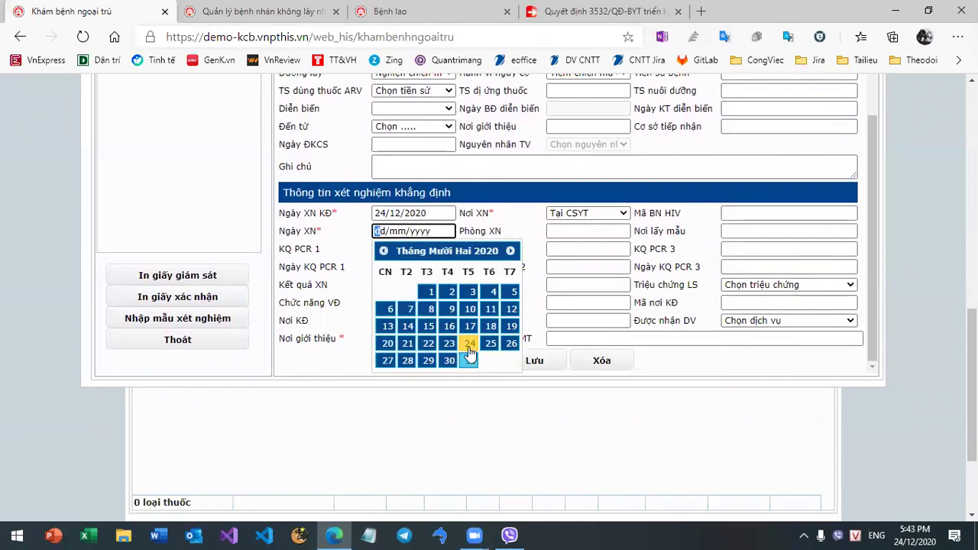
left_click(469, 343)
left_click(534, 360)
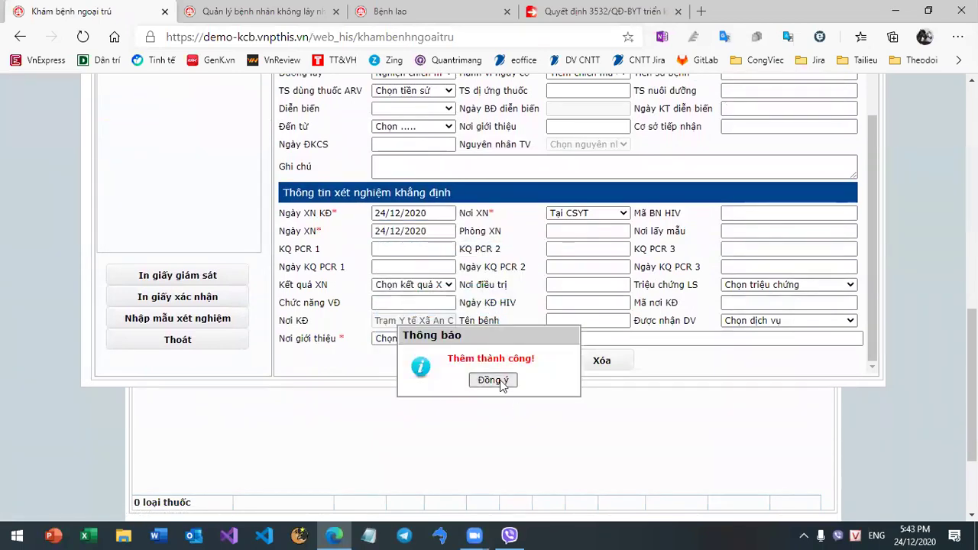
left_click(493, 380)
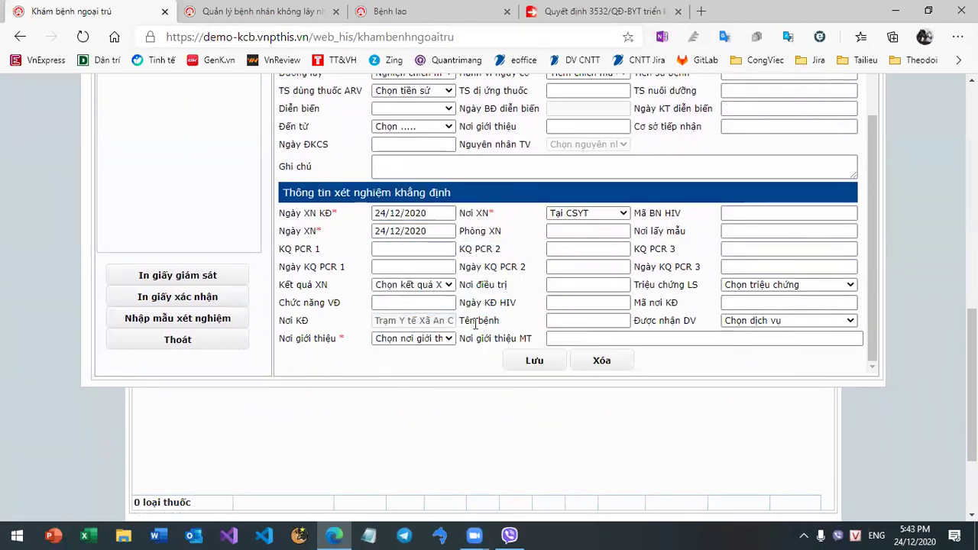
View the test sample entry form again and close it along with the HIV specialist examination form
left_click(191, 321)
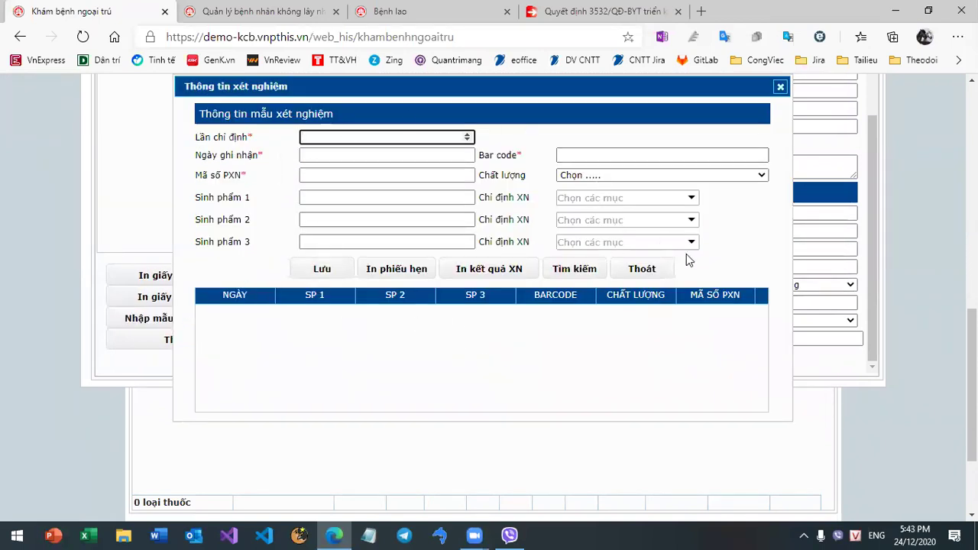
left_click(649, 274)
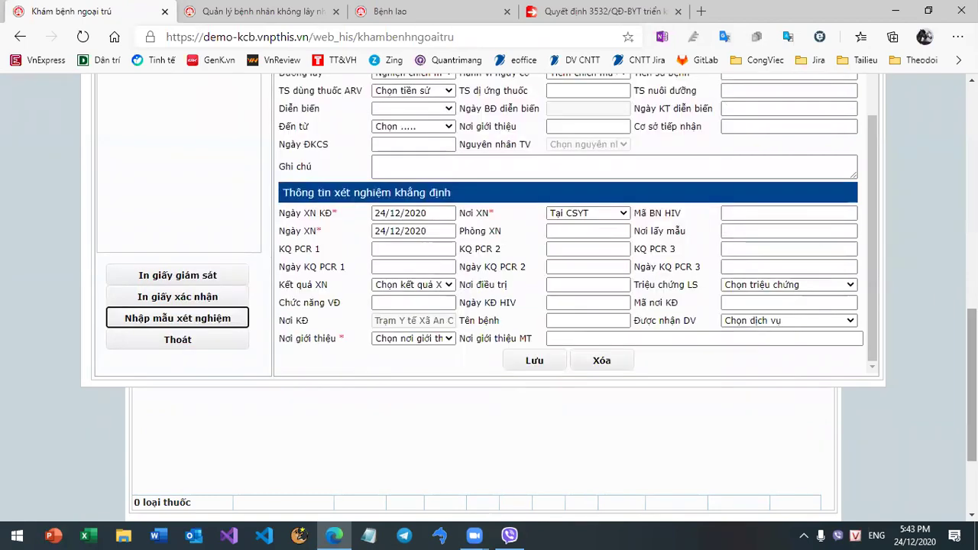
scroll(879, 279, "up", 2)
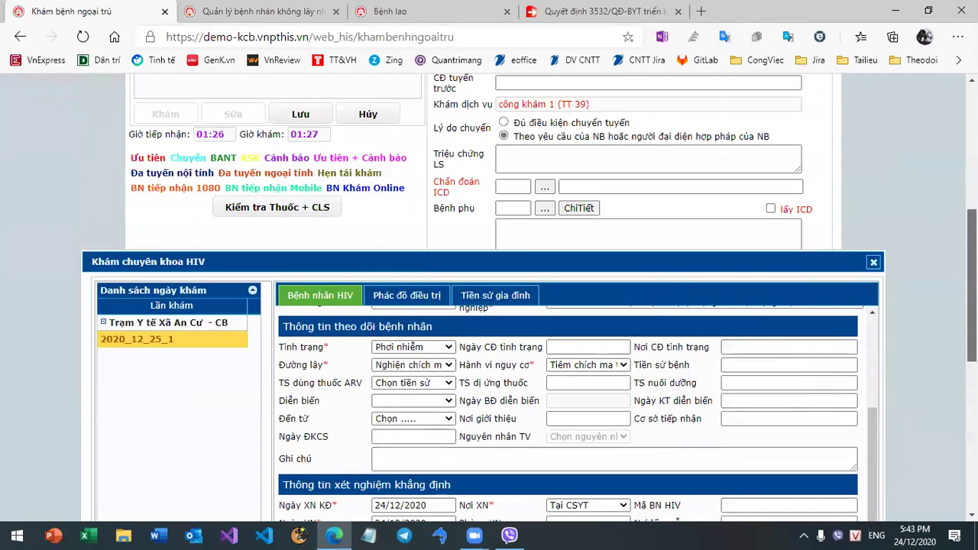
left_click(873, 263)
scroll(920, 282, "up", 5)
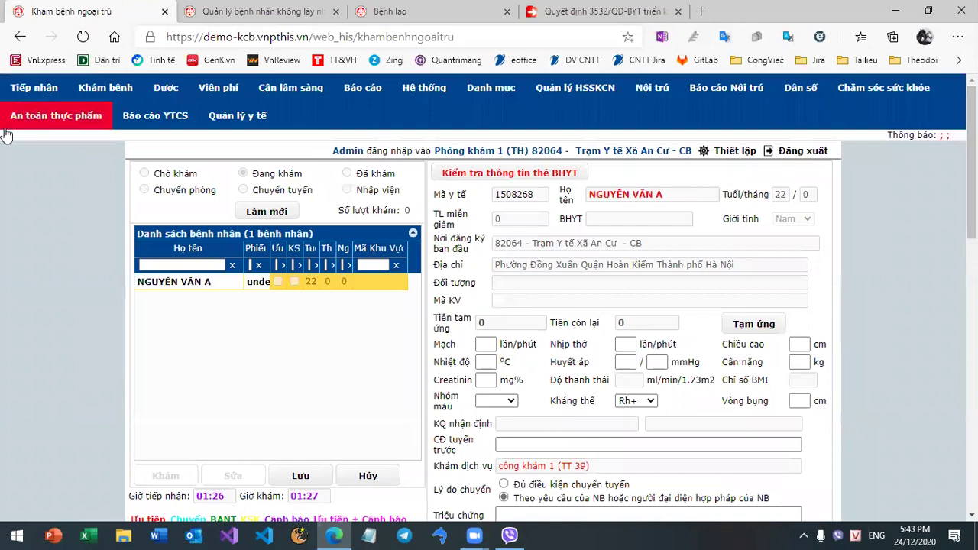
Open the "Xét nghiệm Elisa1" page under HIV management and list the samples sent from 01/12/2020
left_click(883, 88)
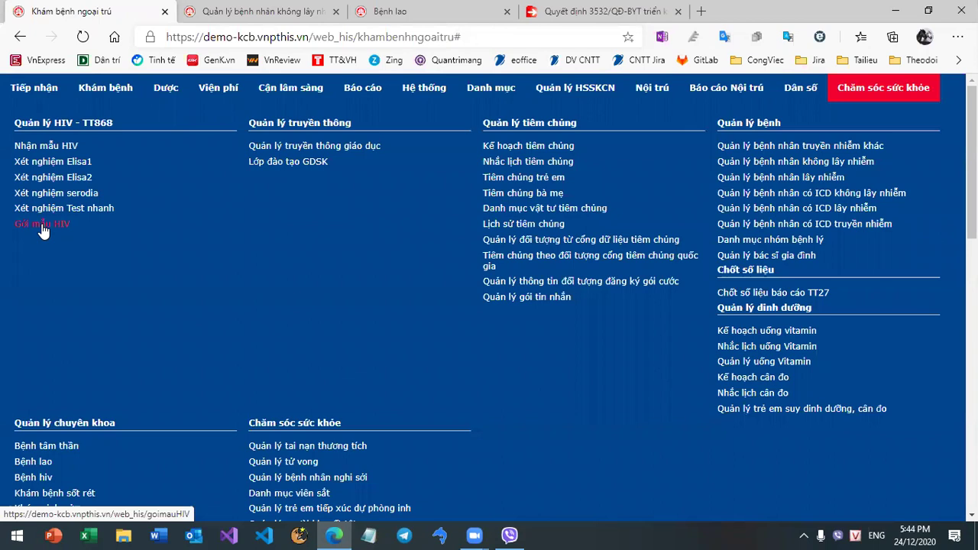
left_click(69, 168)
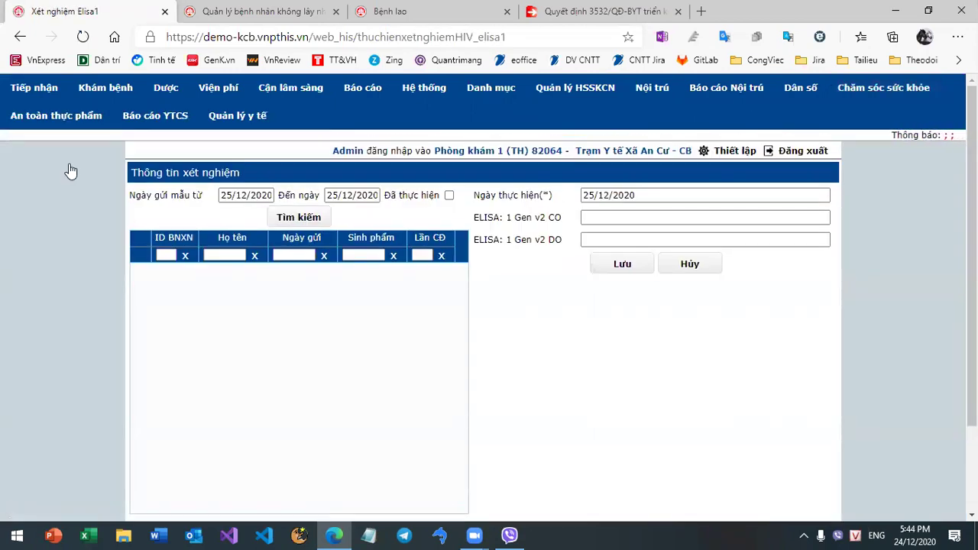
left_click(238, 197)
left_click(277, 253)
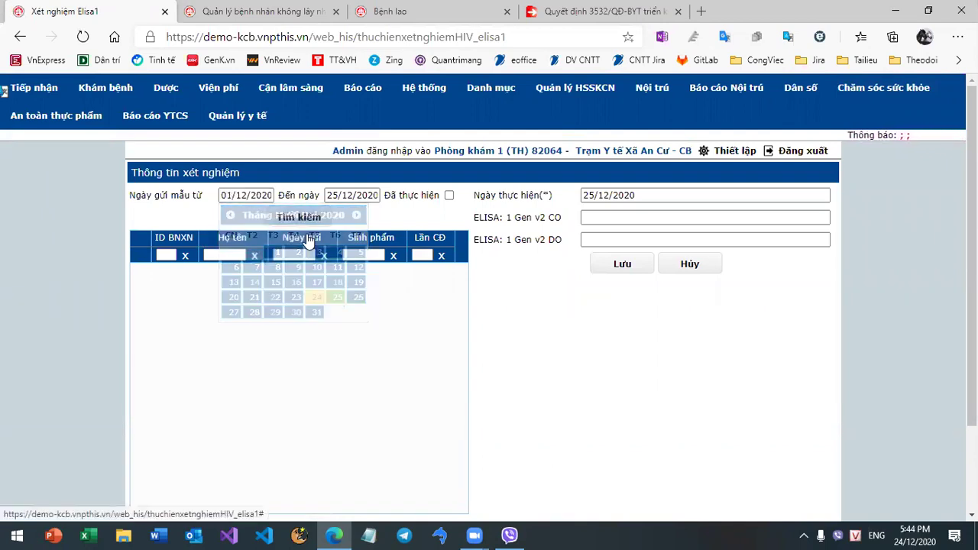
Select the listed sample and examine its entry fields for "Ngày thực hiện", "ELISA: 1 Gen v2 CO" and "ELISA: 1 Gen v2 DO"
left_click(260, 273)
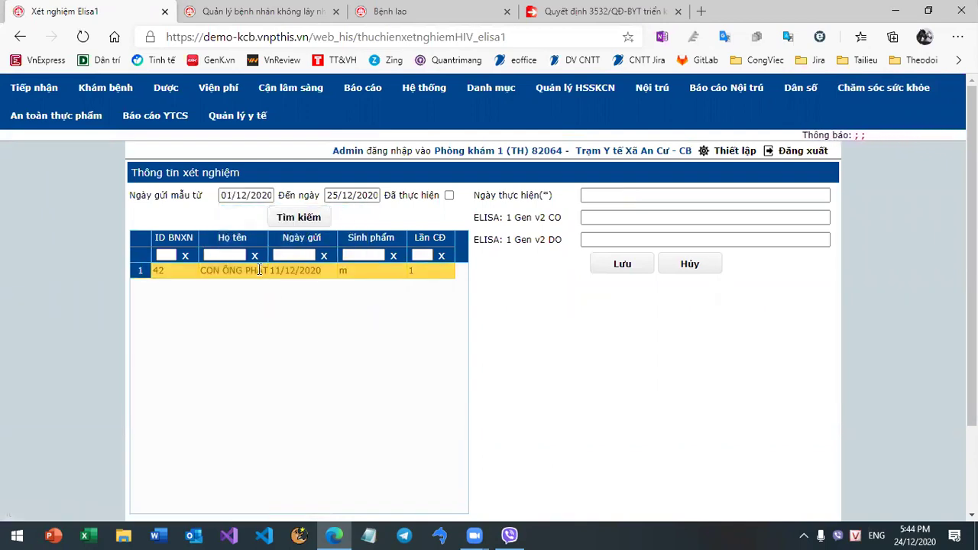
left_click(601, 197)
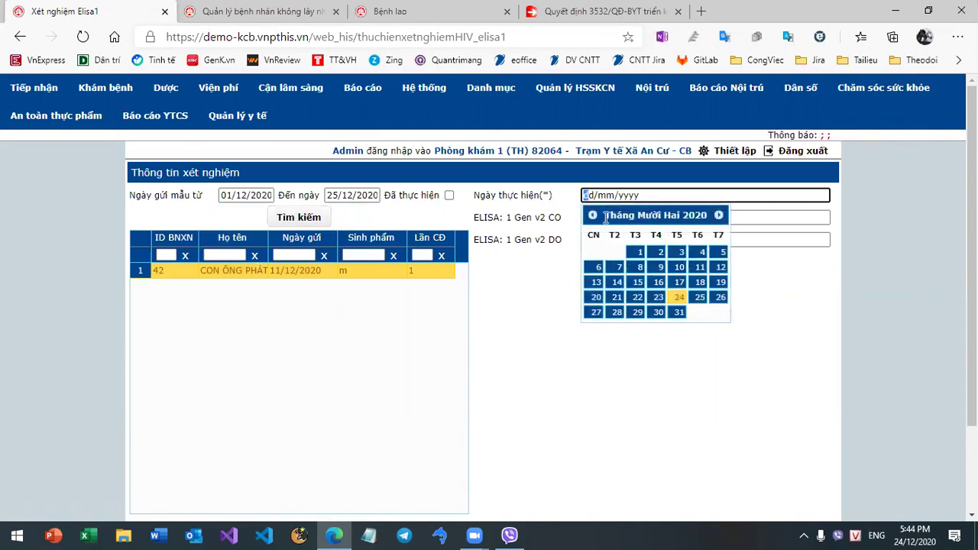
left_click(771, 220)
left_click(746, 240)
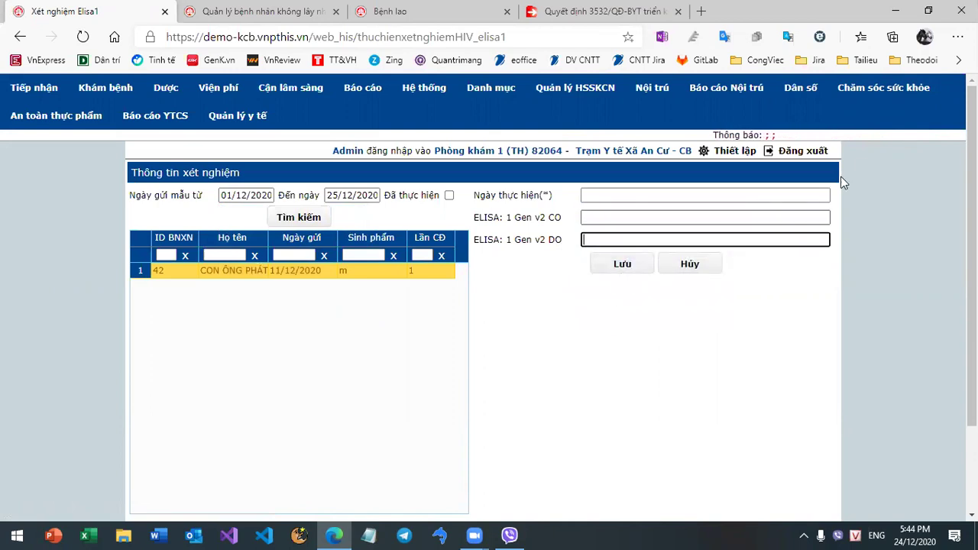
Open the accident and injury management page "Quản lý tai nạn thương tích" and select the first record
left_click(898, 99)
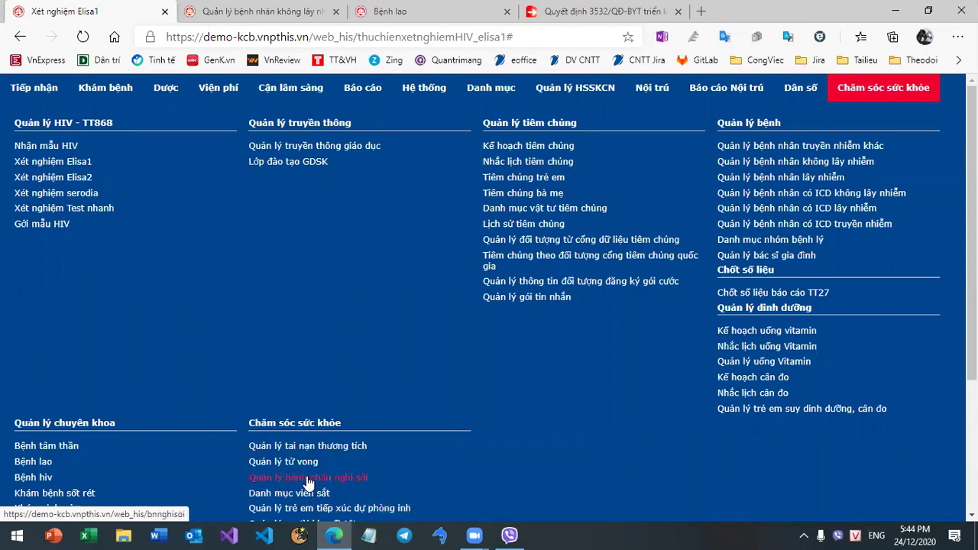
left_click(309, 447)
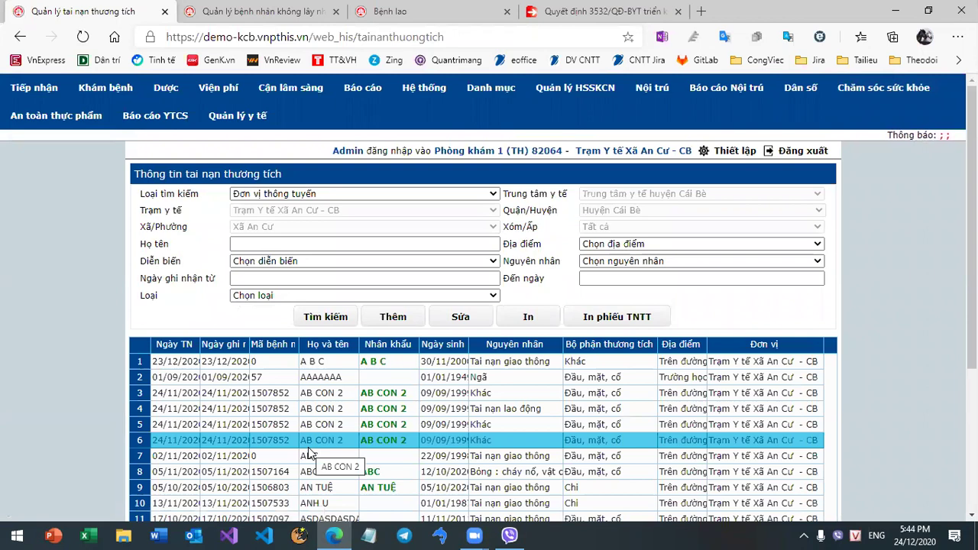
left_click(303, 364)
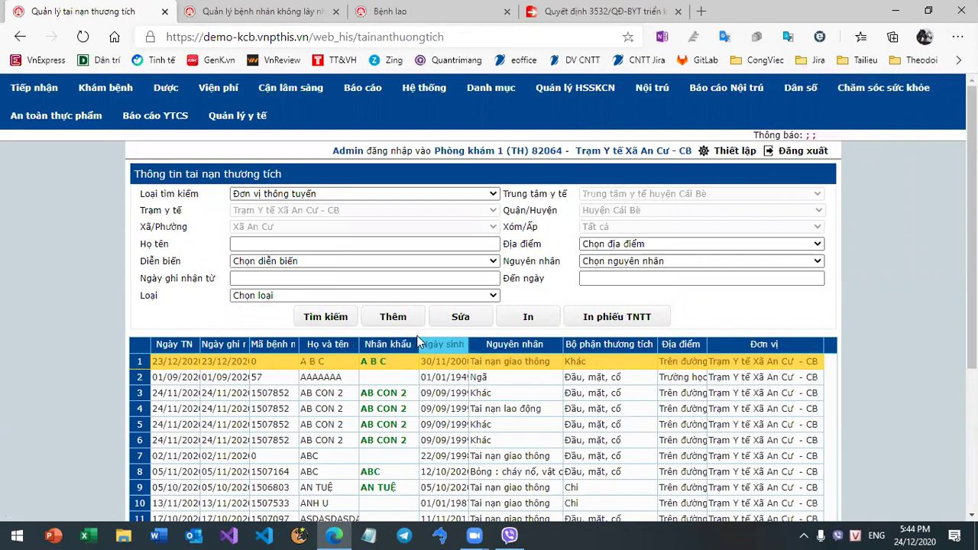
Open the "Khám bệnh ngoại trú" page, list the patients under "Đang khám" and open the listed patient's examination for editing
left_click(105, 89)
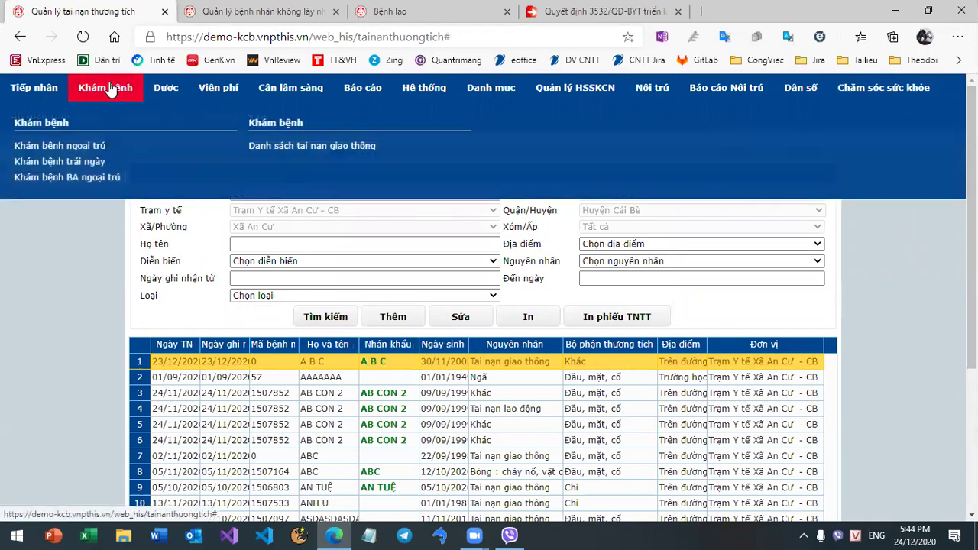
left_click(81, 147)
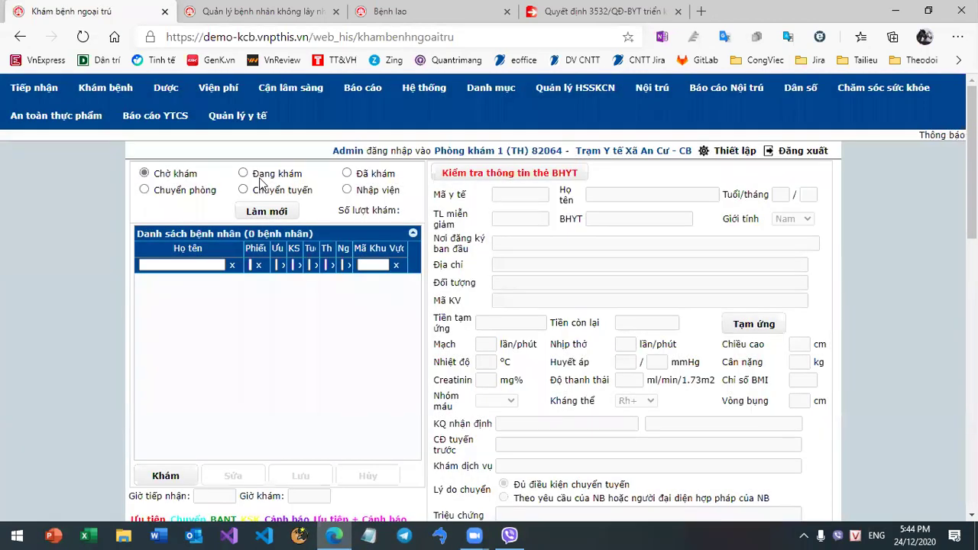
left_click(260, 175)
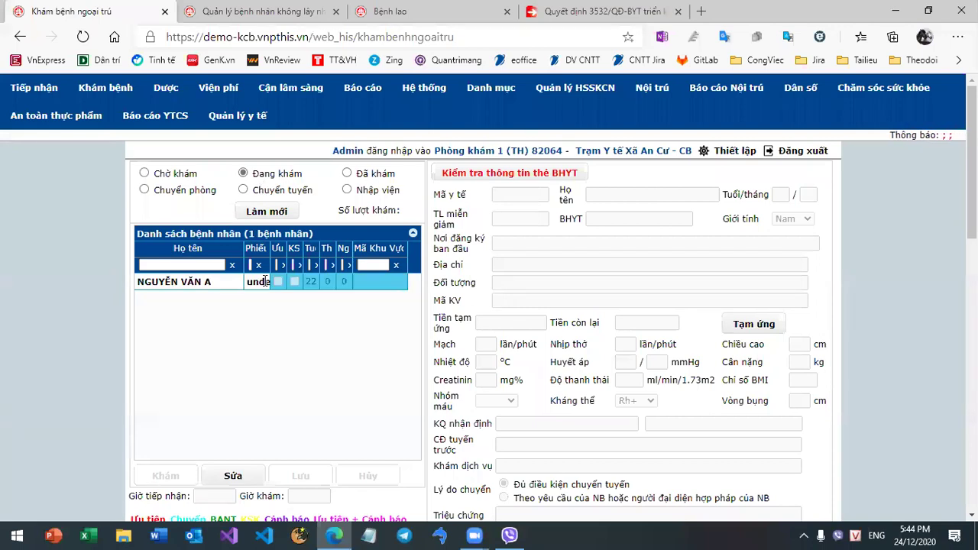
double_click(257, 281)
left_click(232, 477)
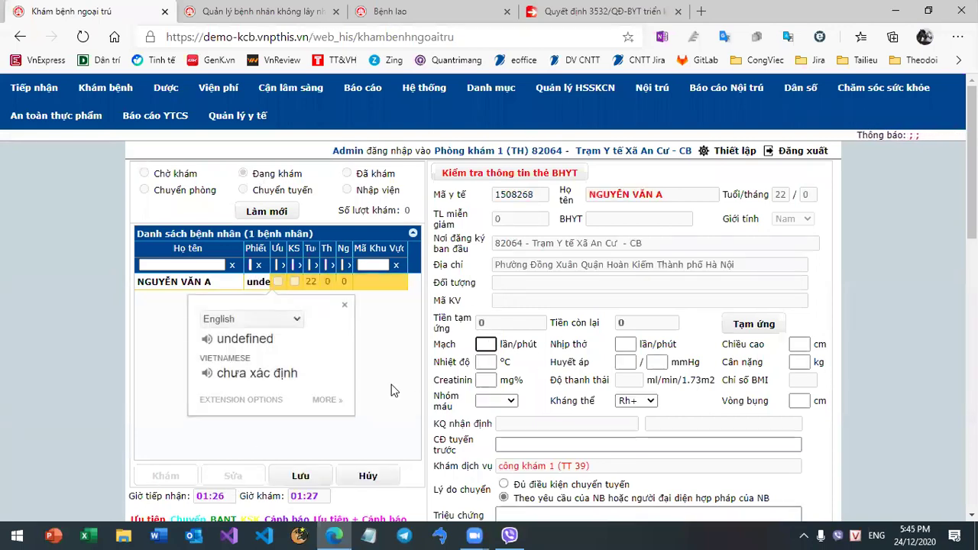
left_click(346, 307)
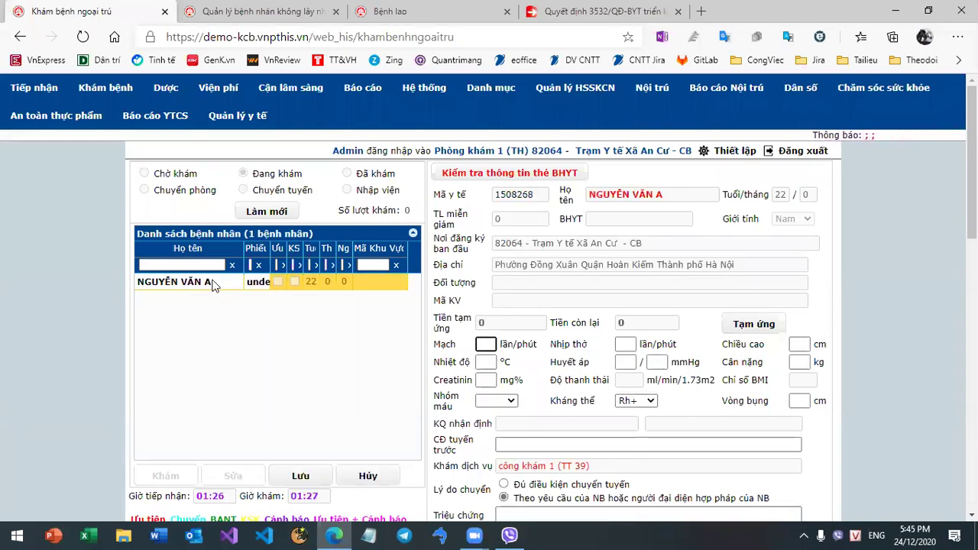
Examine the injury cause options under "TNTT" and the specialist examination options under "Khám CK" in the patient's examination form
scroll(489, 306, "down", 4)
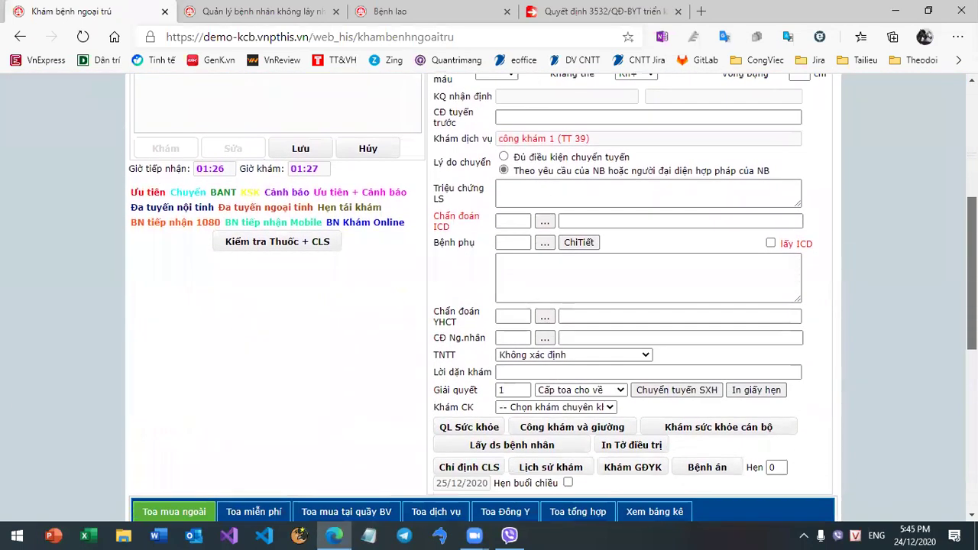
scroll(595, 336, "down", 1)
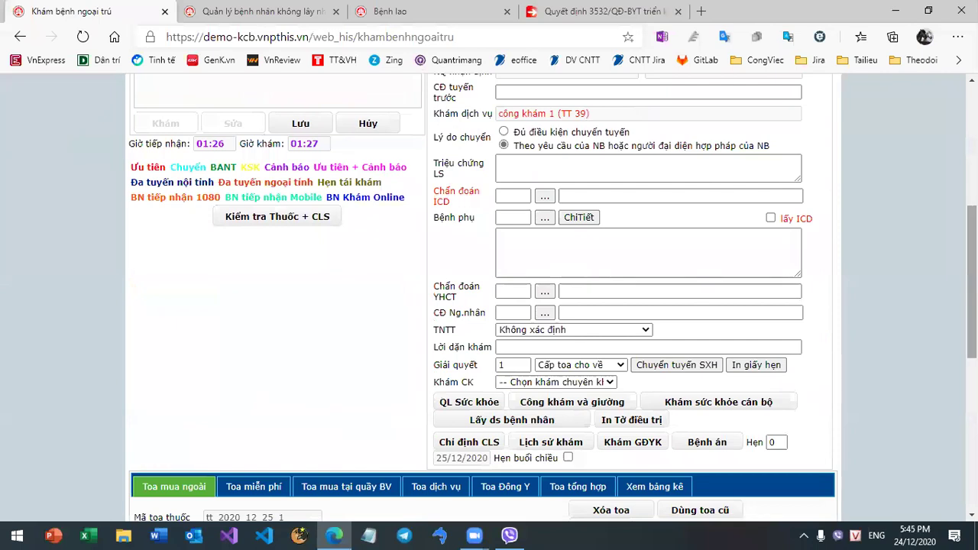
left_click(594, 334)
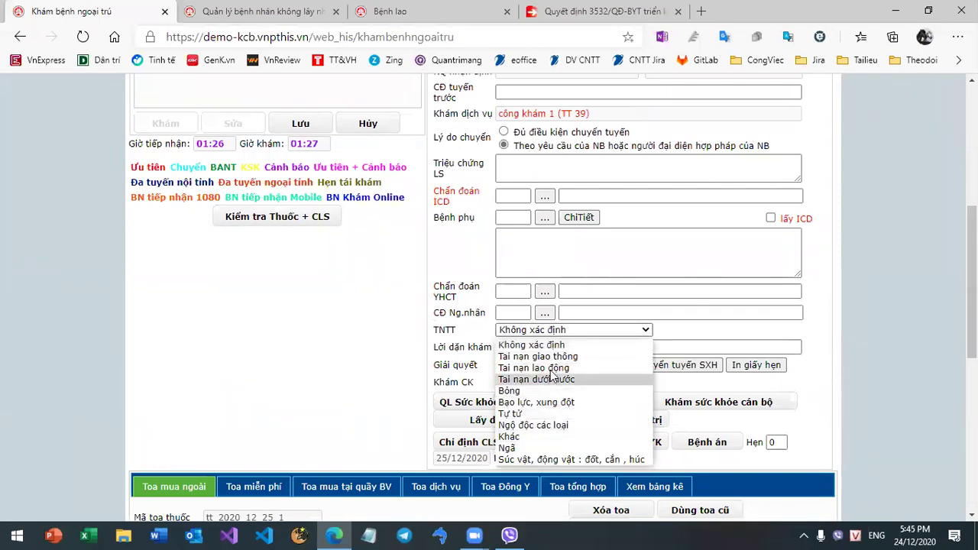
left_click(931, 358)
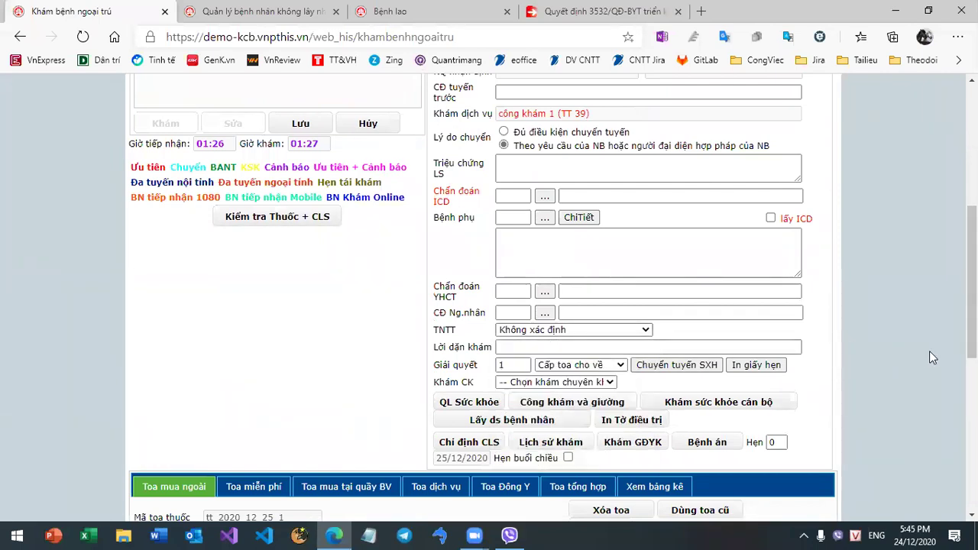
left_click(596, 382)
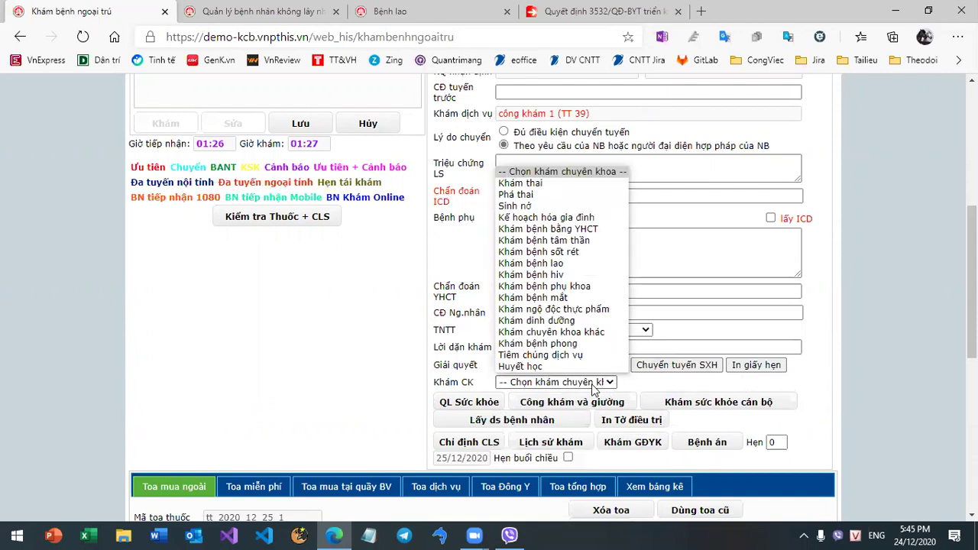
left_click(907, 379)
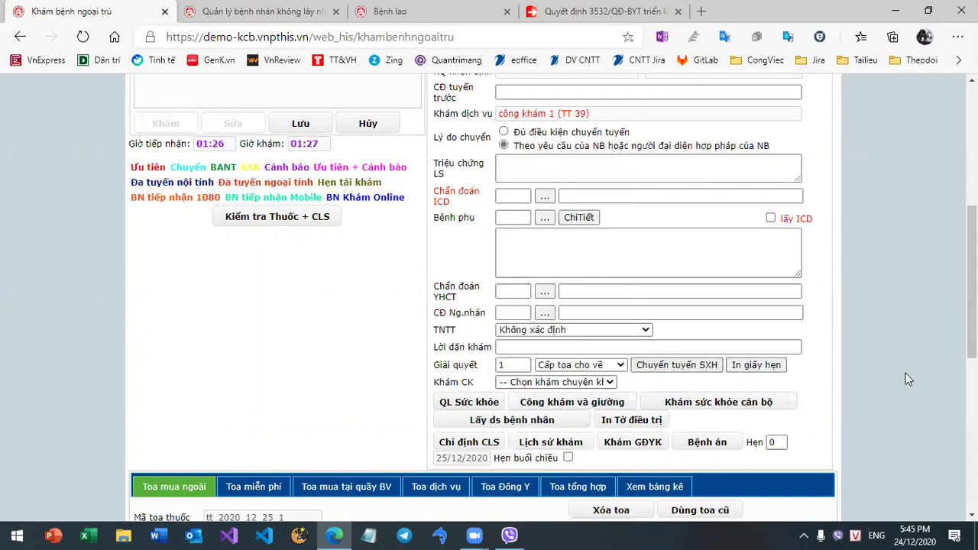
left_click_drag(971, 282, 972, 157)
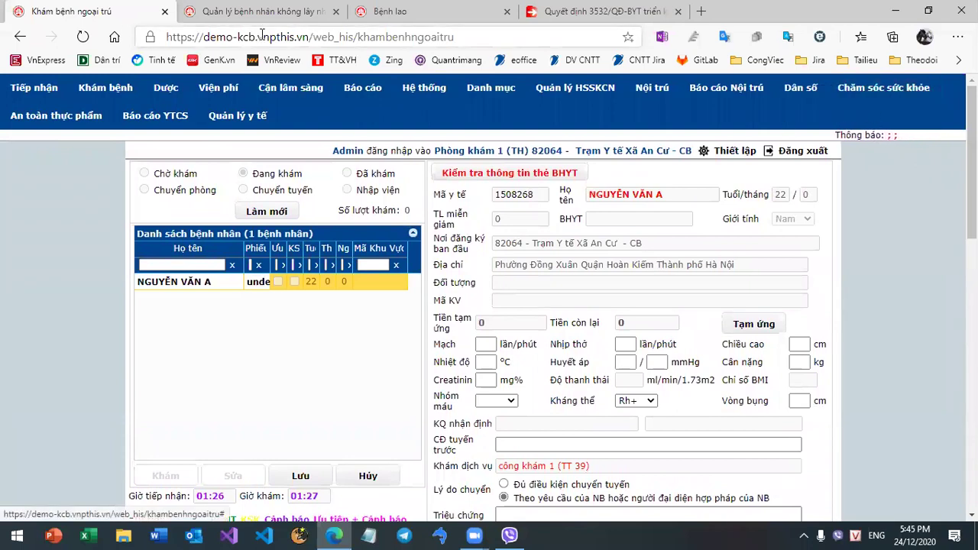
Close the non-communicable patient management and "Bệnh lao" pages, and open "Quản lý tai nạn thương tích" in a new tab
left_click(335, 12)
left_click(335, 12)
left_click(883, 87)
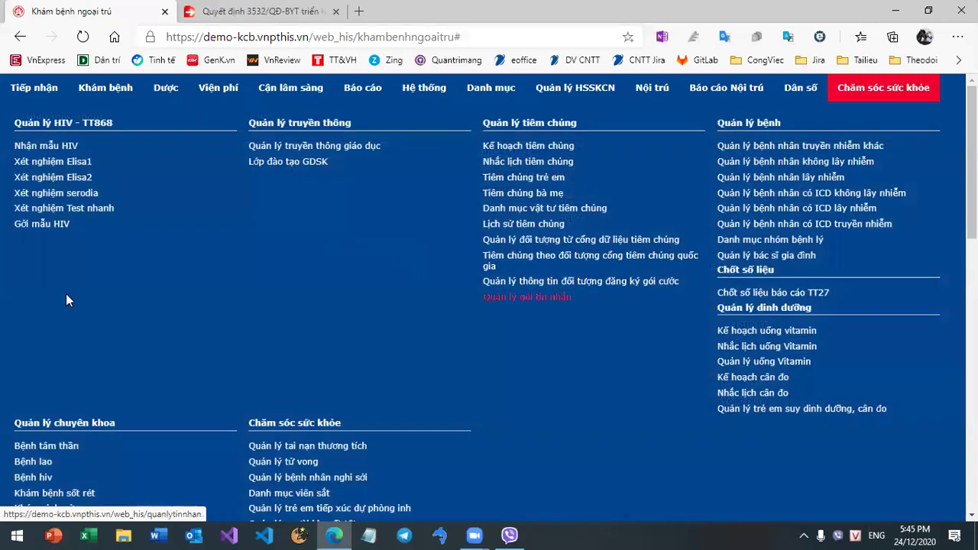
right_click(324, 451)
left_click(385, 213)
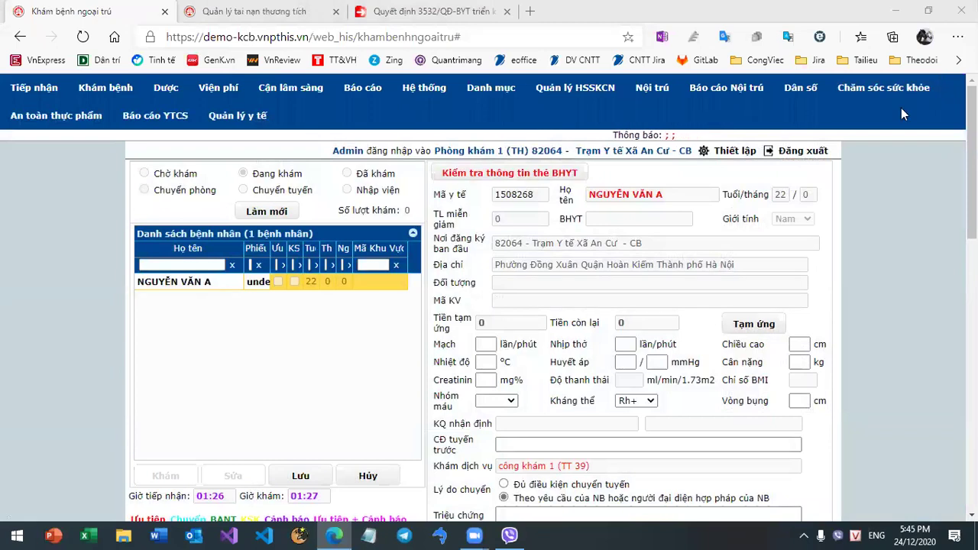
Replace the outpatient examination page with "Quản lý tai nạn thương tích" and view its blank entry form for a new injury case
mouse_move(901, 111)
left_click(327, 449)
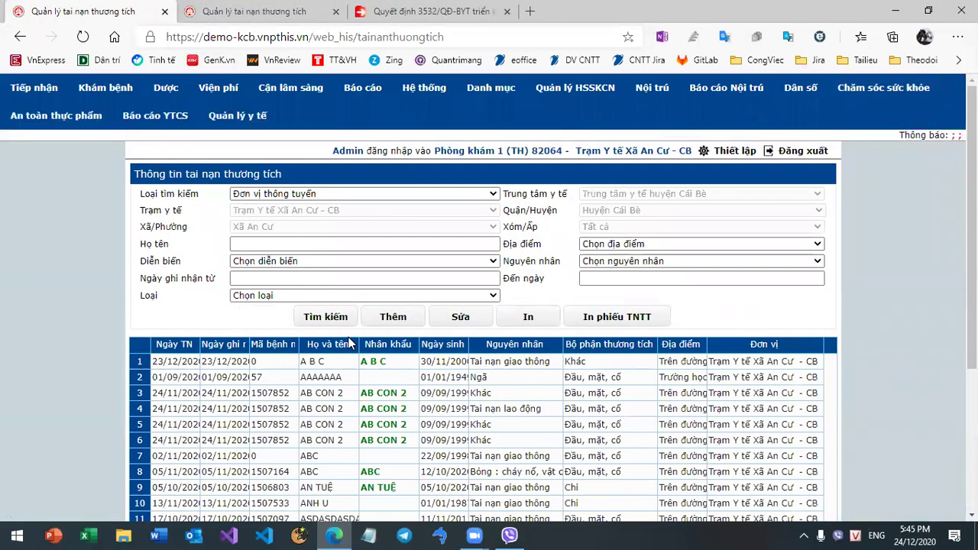
left_click(393, 316)
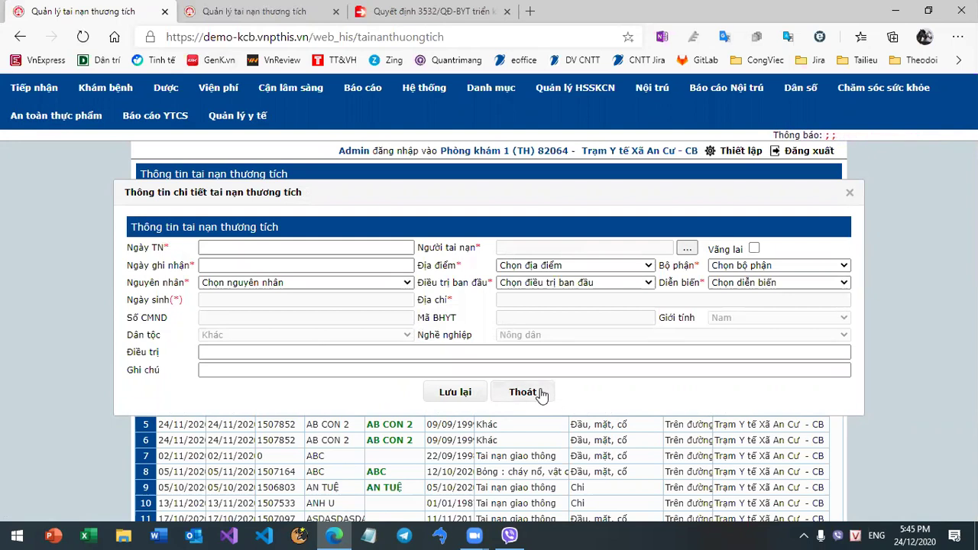
left_click(524, 392)
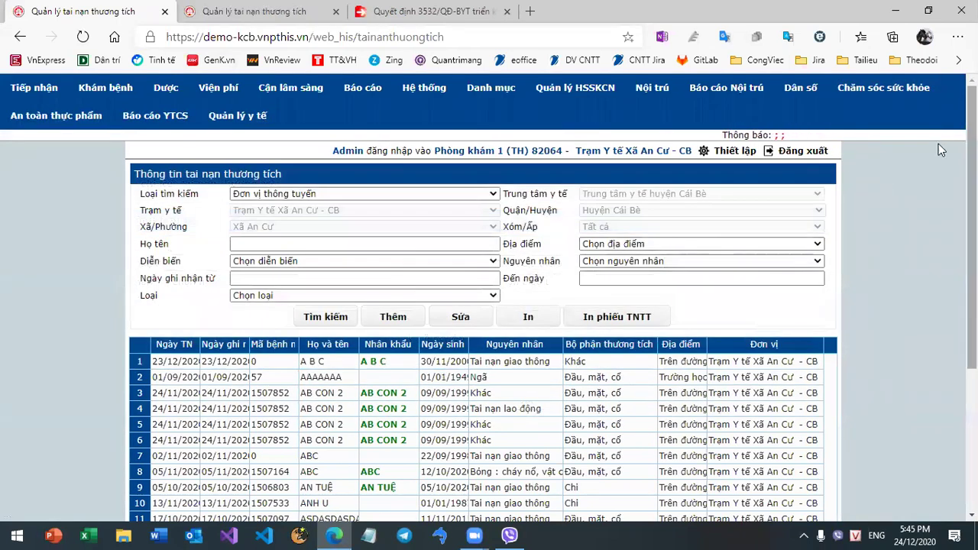
Open the health education communication management page and review its "Danh mục nội dung" and "Danh mục đối tượng" catalogues
left_click(885, 89)
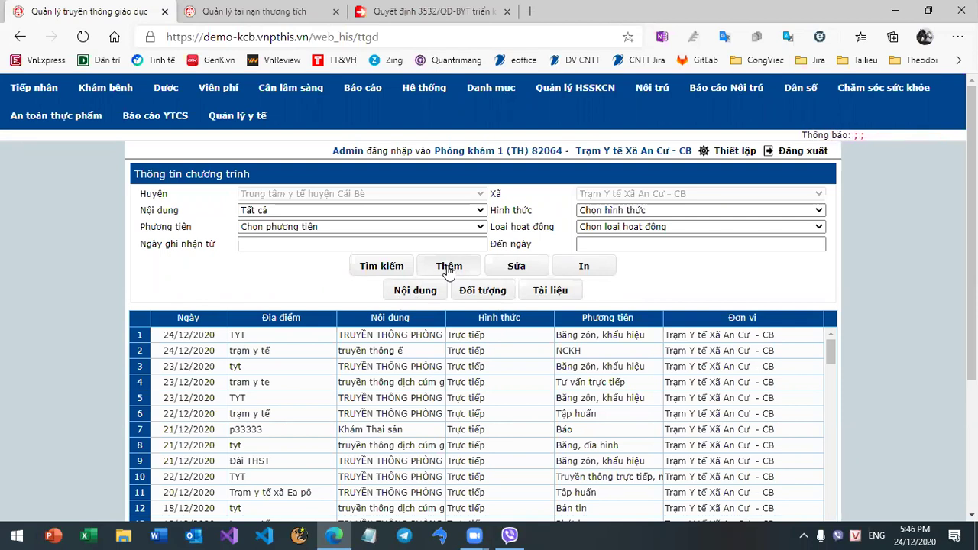
left_click(426, 290)
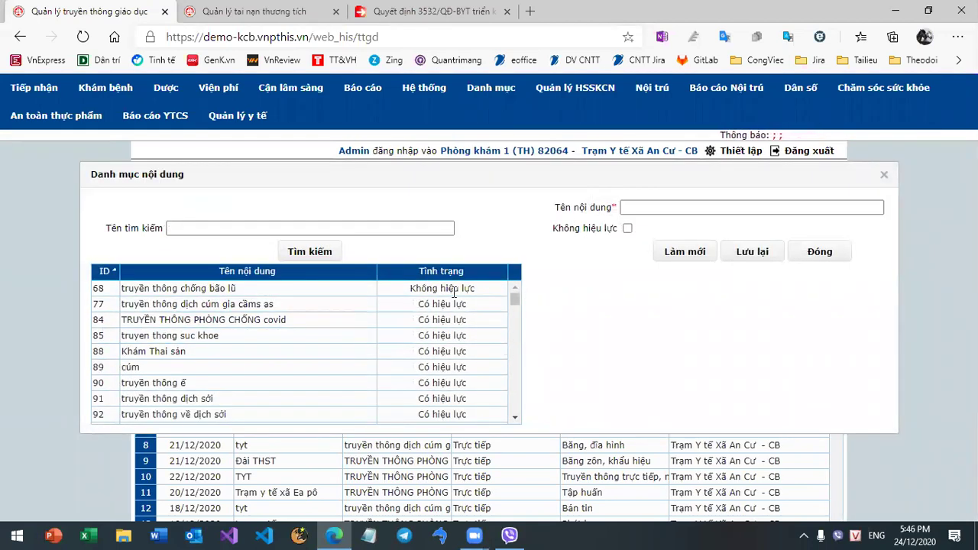
left_click(828, 255)
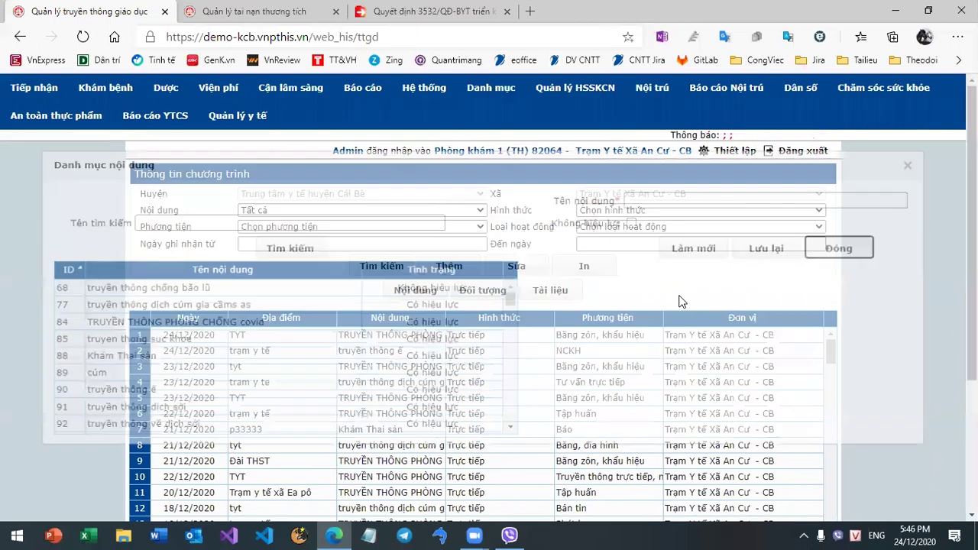
left_click(481, 291)
left_click(300, 305)
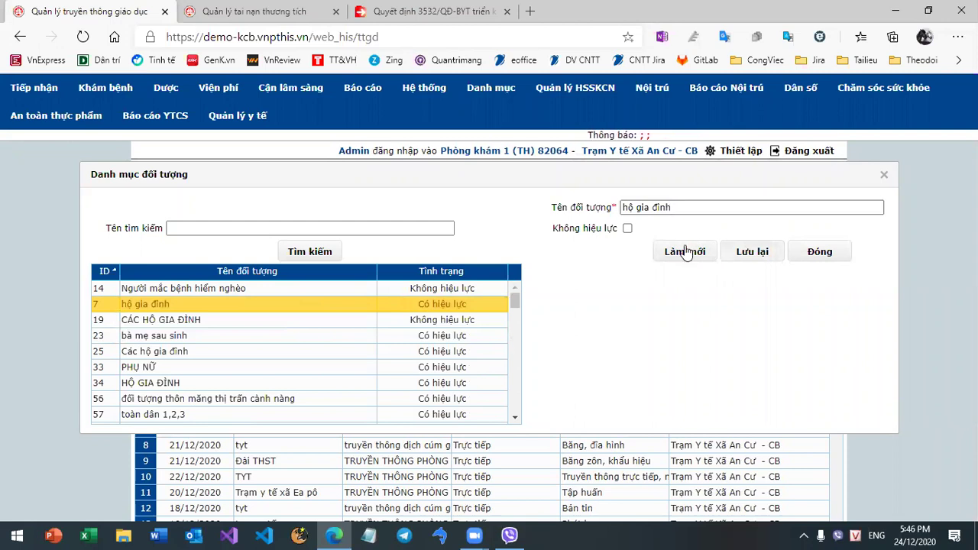
left_click(819, 256)
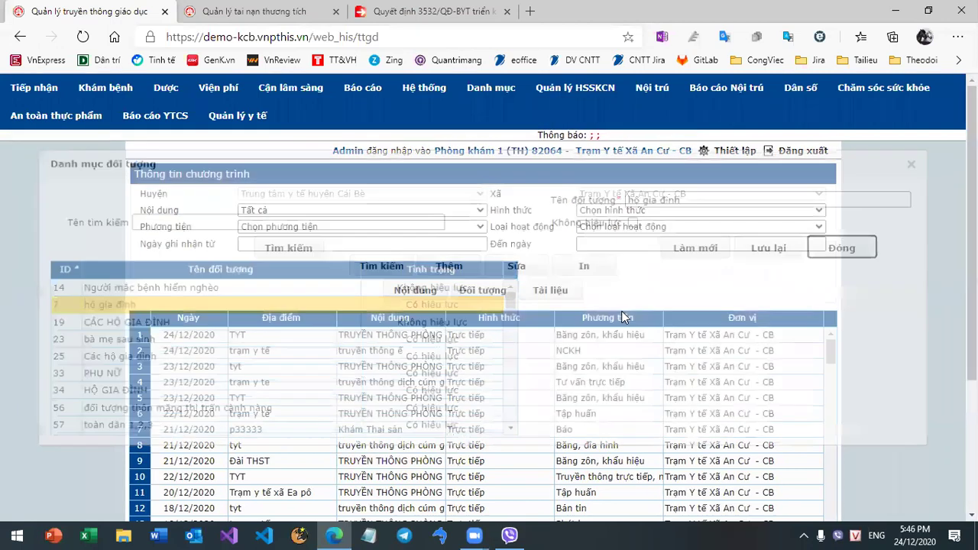
Review several entries in the "Danh mục tài liệu" catalogue, including "bài tuyên truyền của thị trấn cành nàng", and close it
left_click(560, 296)
left_click(248, 305)
left_click(234, 351)
left_click(235, 383)
left_click(279, 336)
left_click(313, 304)
left_click(321, 366)
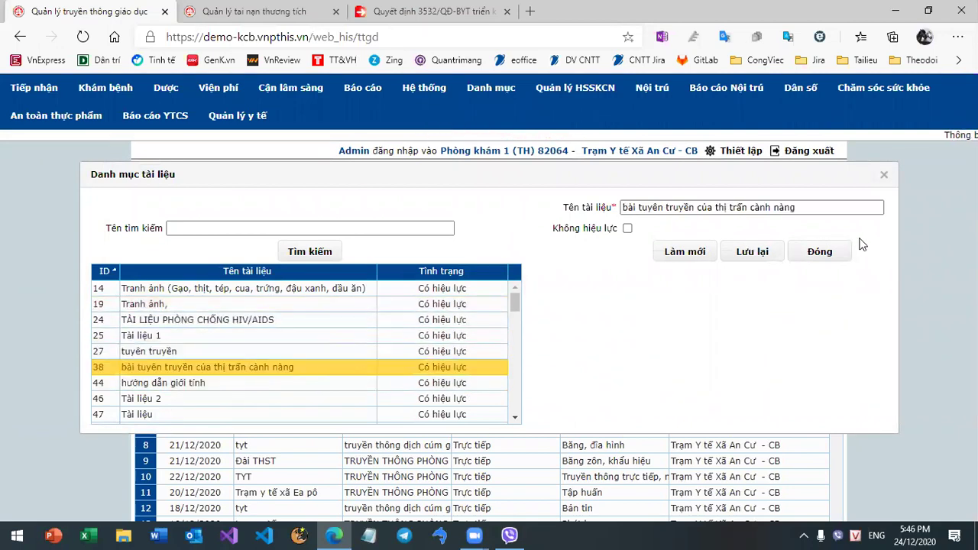
left_click(832, 256)
Try a new communication record with content "truyền thông dịch cúm gia cầms as" and activity type "Hoạt động nâng cao năng lực", and close it unsaved
left_click(451, 265)
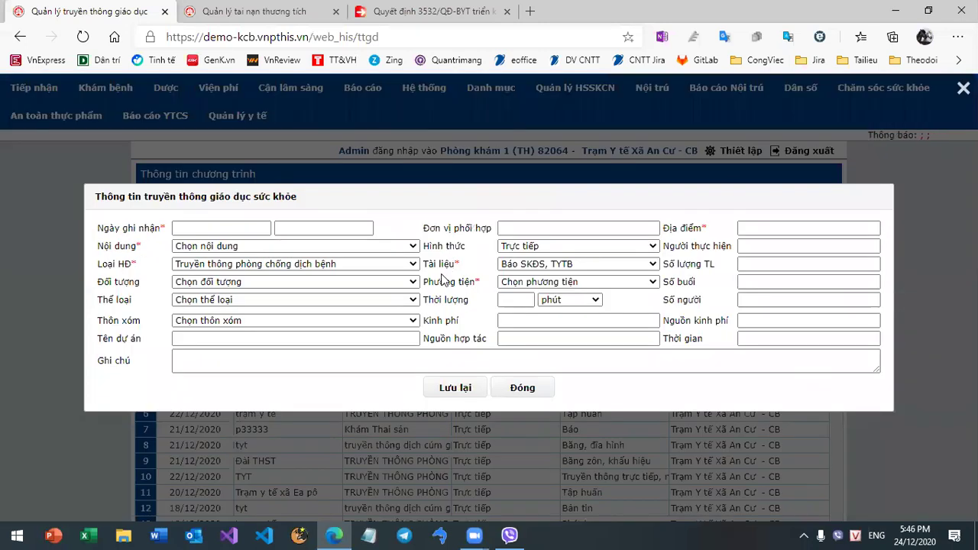
left_click(222, 247)
left_click(226, 274)
left_click(294, 264)
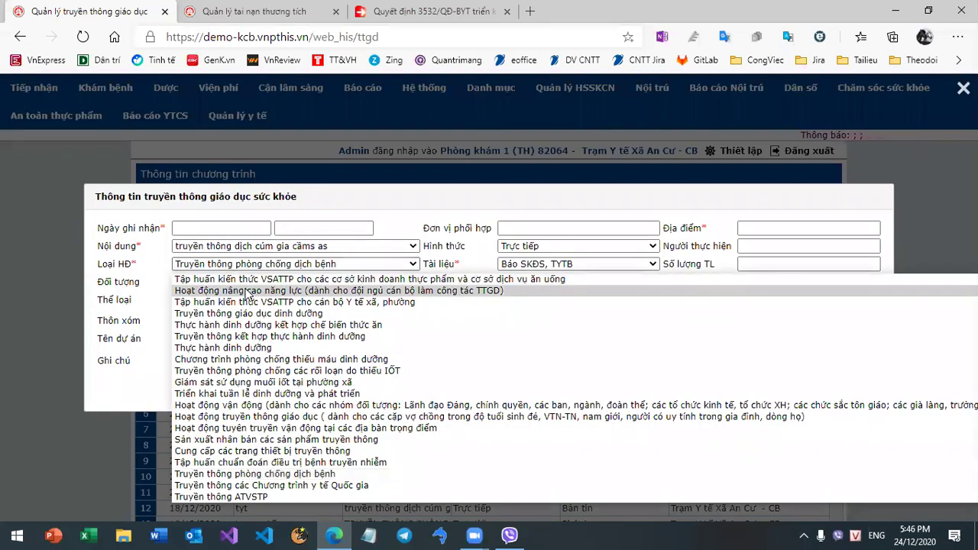
left_click(305, 290)
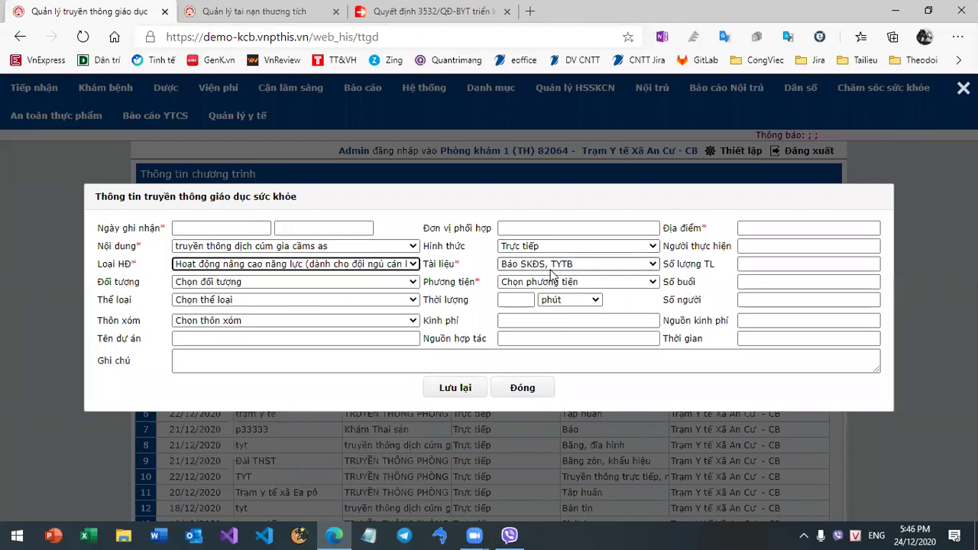
left_click(218, 228)
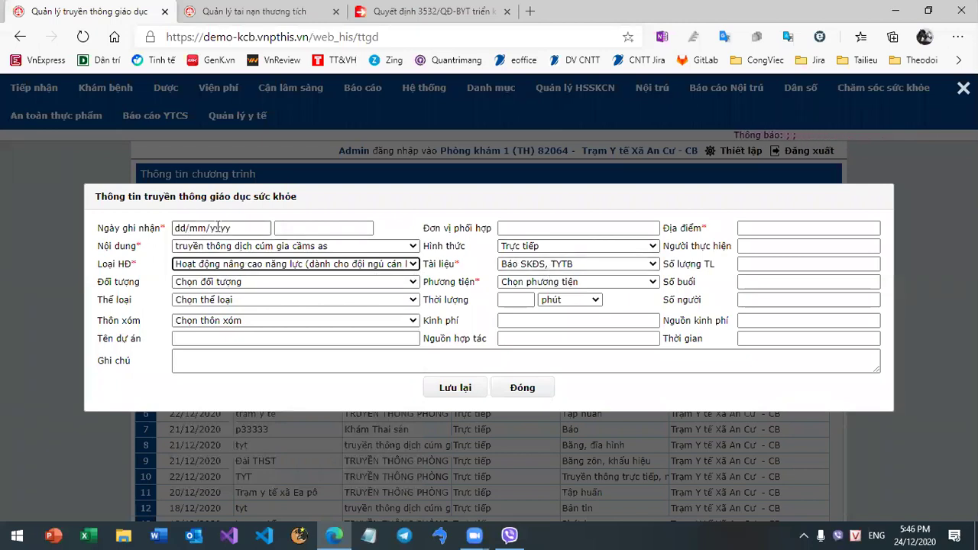
left_click(524, 389)
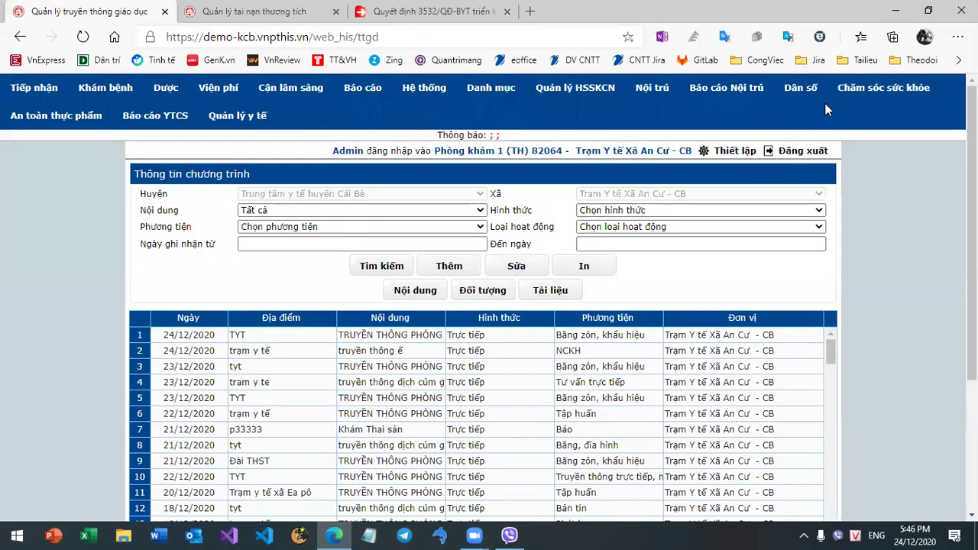
Open the "Lớp đào tạo GDSK" page and try a new class with a "Tập huấn kiến thức VSATTP" activity type, closing it unsaved
mouse_move(879, 89)
left_click(319, 165)
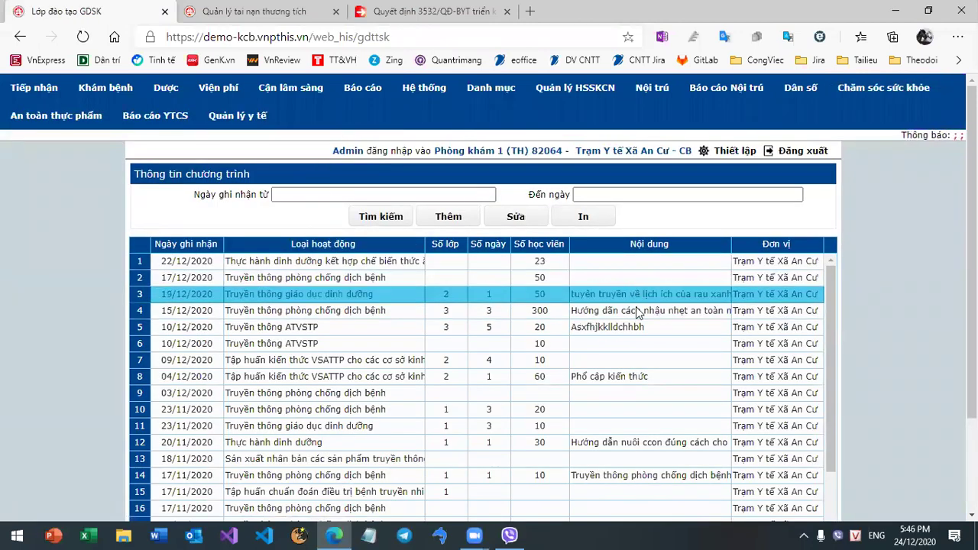
left_click(464, 218)
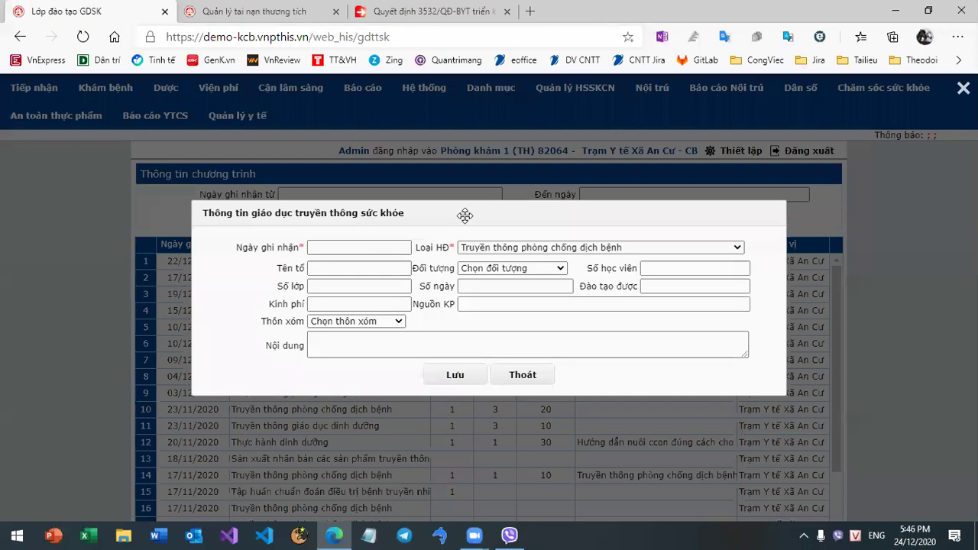
left_click(505, 249)
left_click(505, 261)
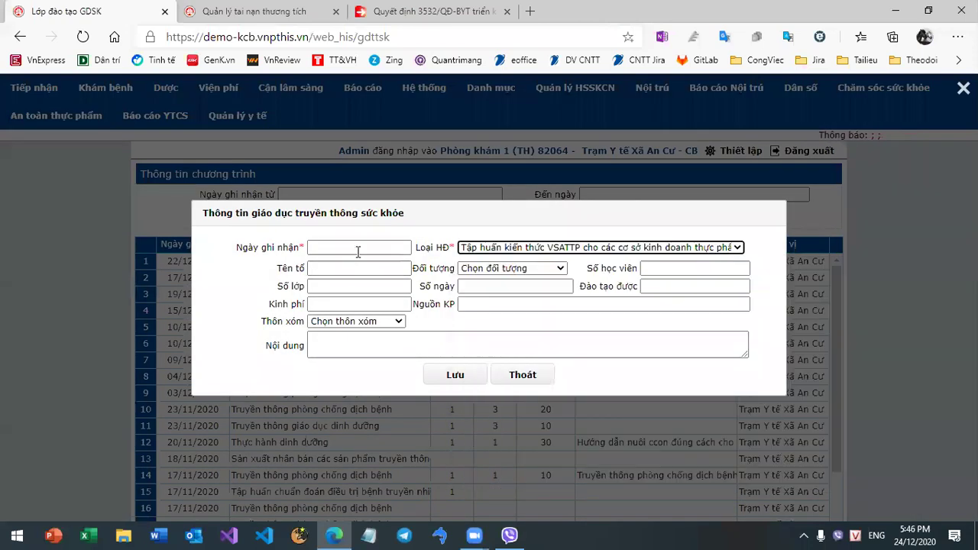
left_click(357, 248)
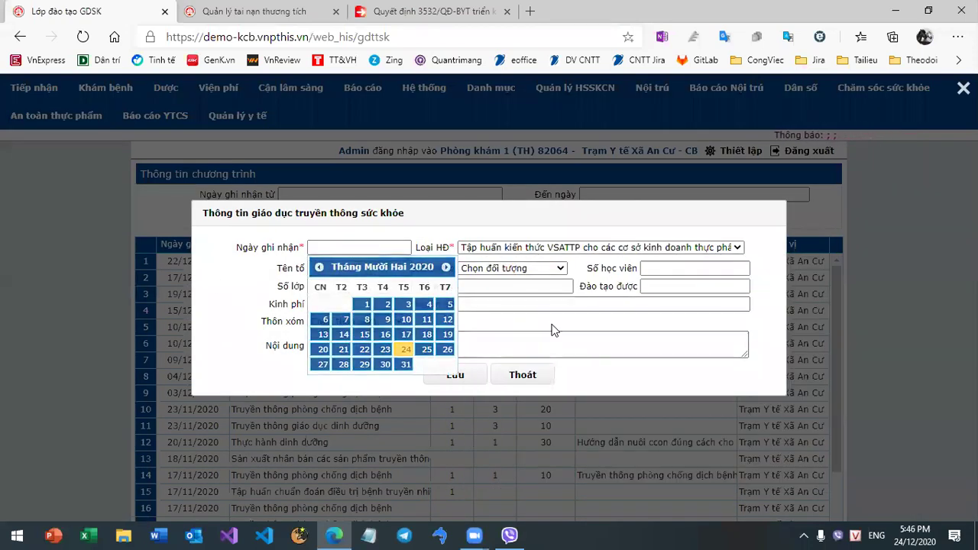
left_click(522, 374)
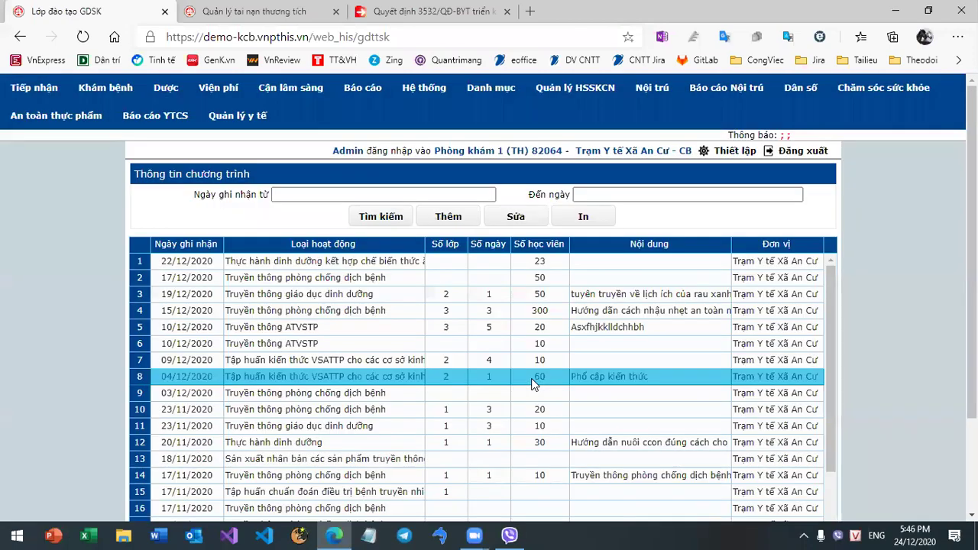
Look through the list of recorded health education training classes
scroll(884, 305, "down", 2)
left_click_drag(830, 244, 830, 310)
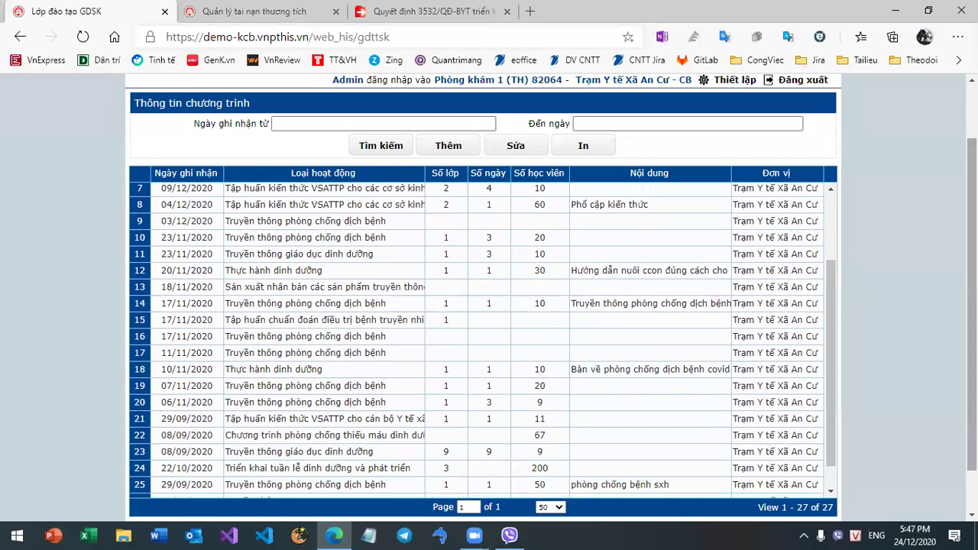
scroll(880, 308, "up", 2)
left_click_drag(830, 356, 832, 290)
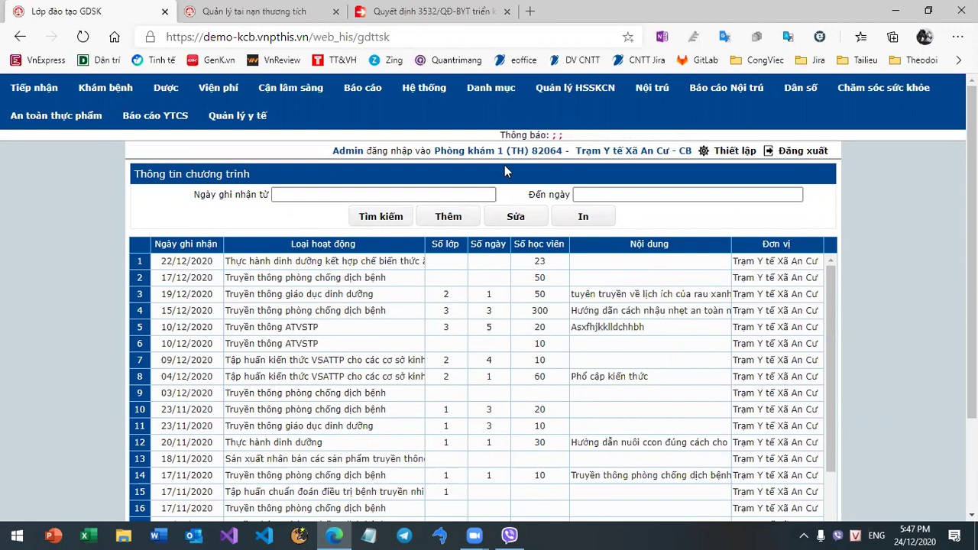
left_click(883, 88)
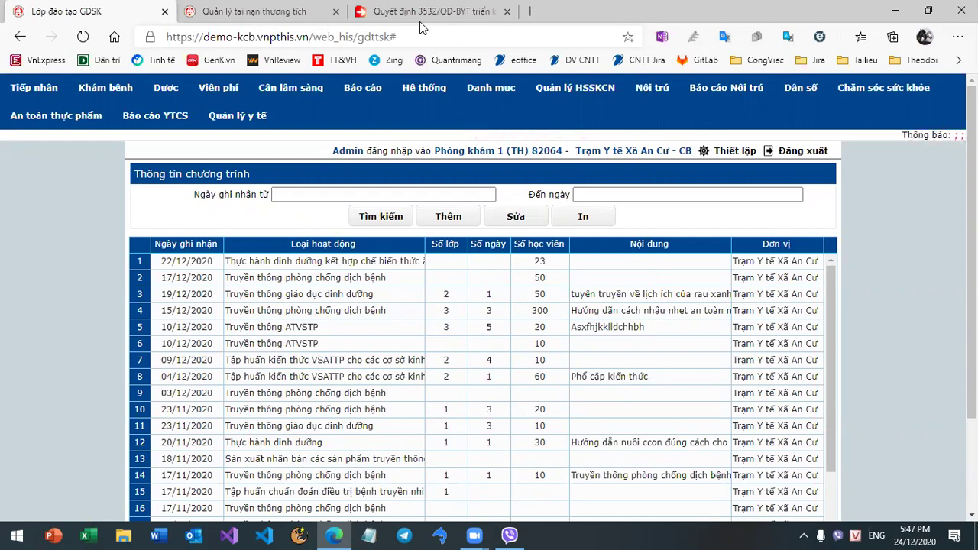
left_click(649, 391)
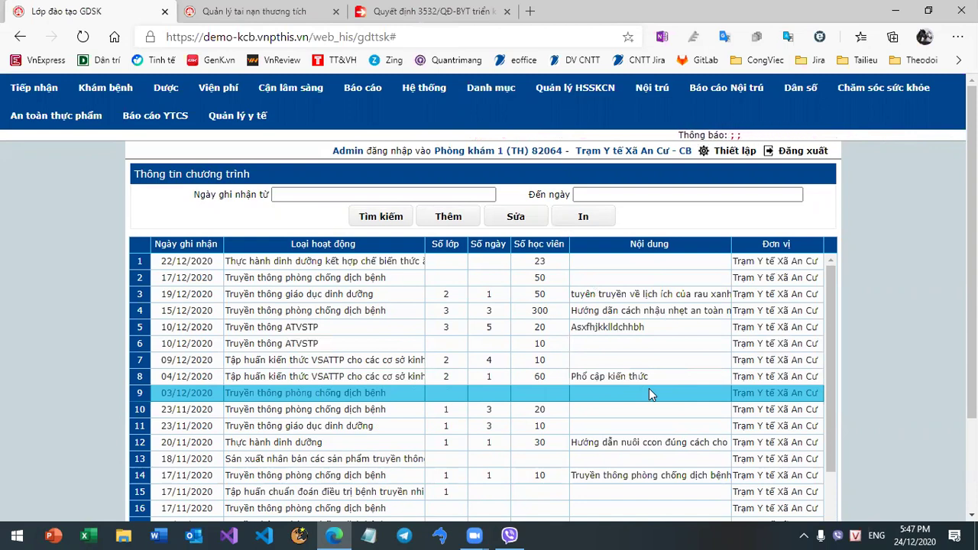
left_click(680, 327)
left_click(725, 277)
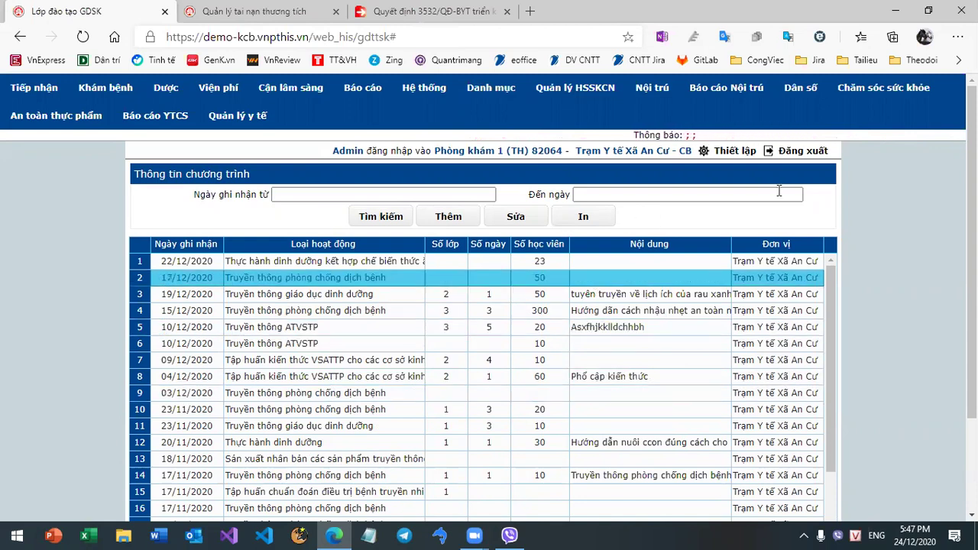
left_click(911, 94)
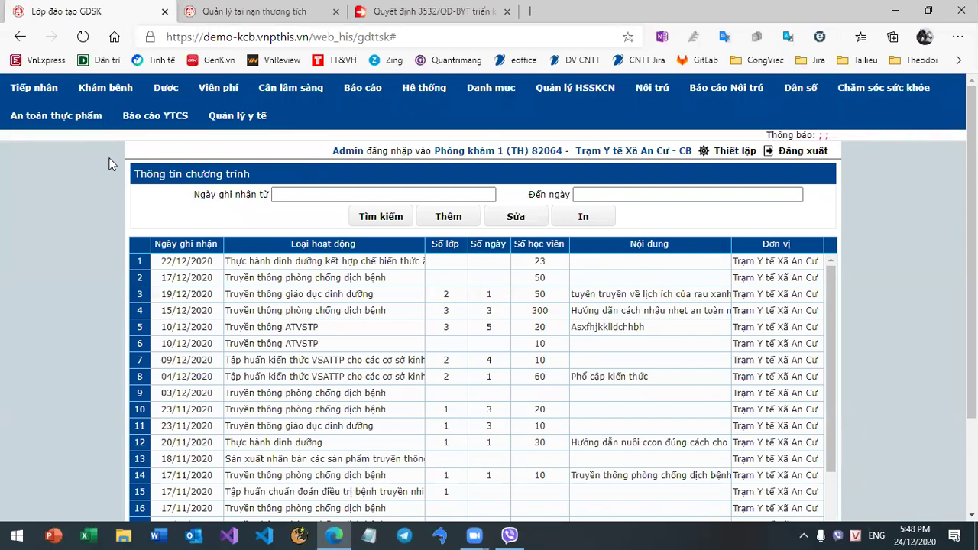
mouse_move(78, 126)
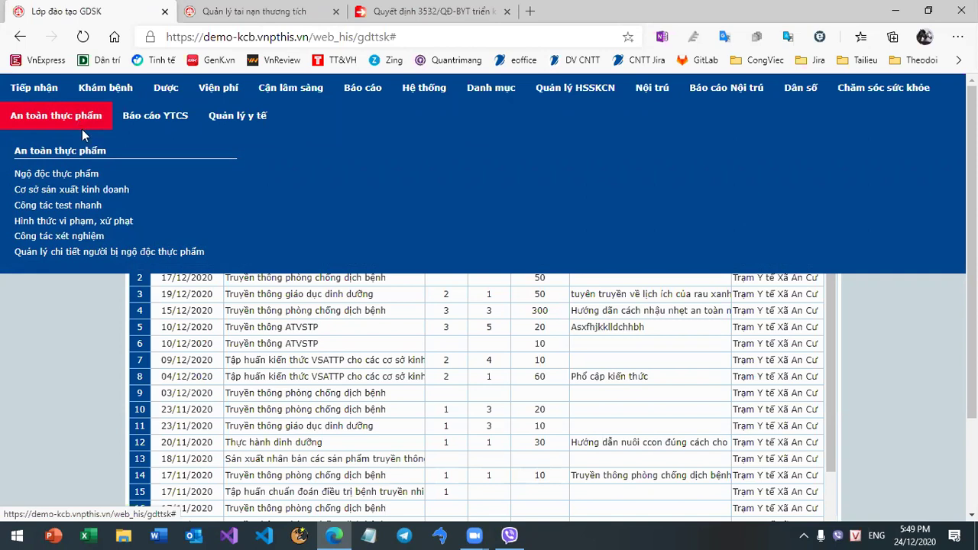
Switch to Viber, show the files shared in the "Triển khai HMIS" group, and minimize the window
left_click(838, 535)
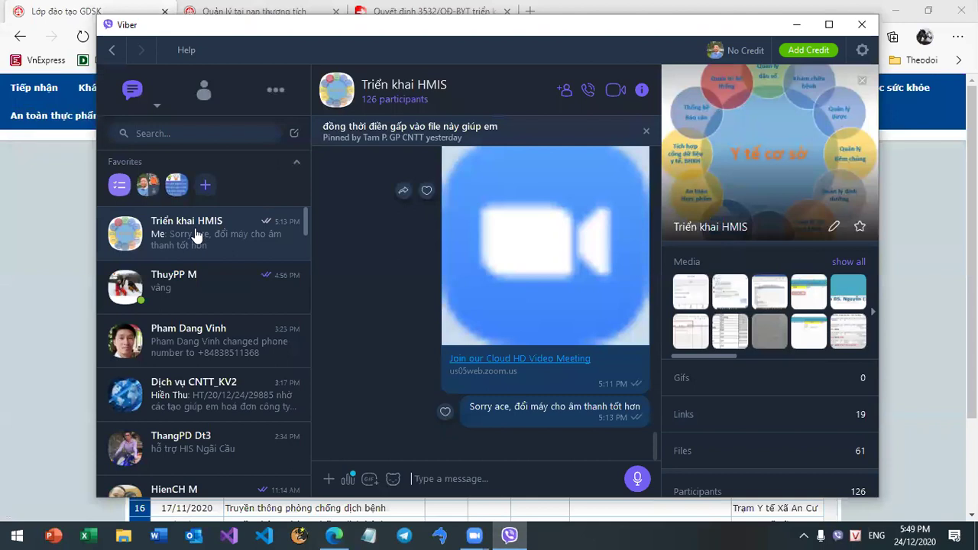
left_click(708, 452)
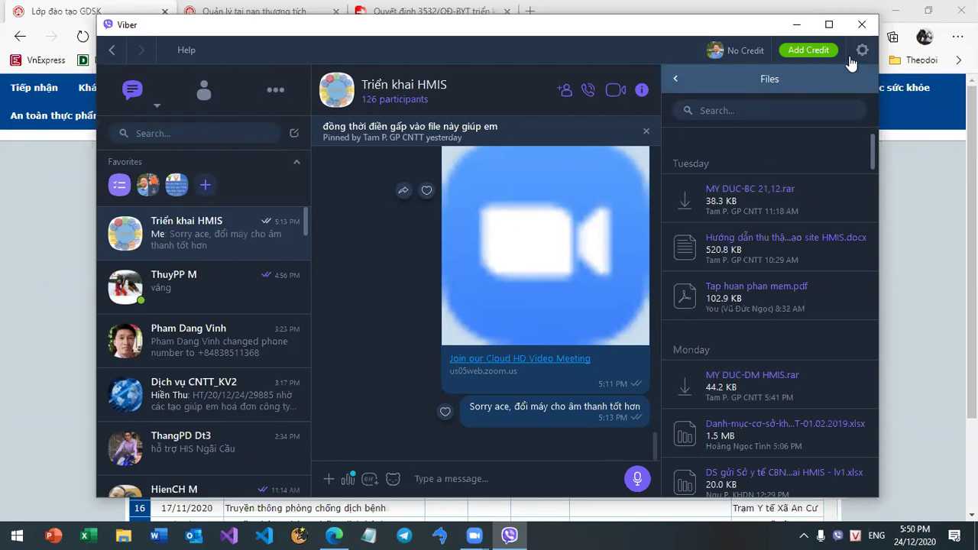
left_click(796, 25)
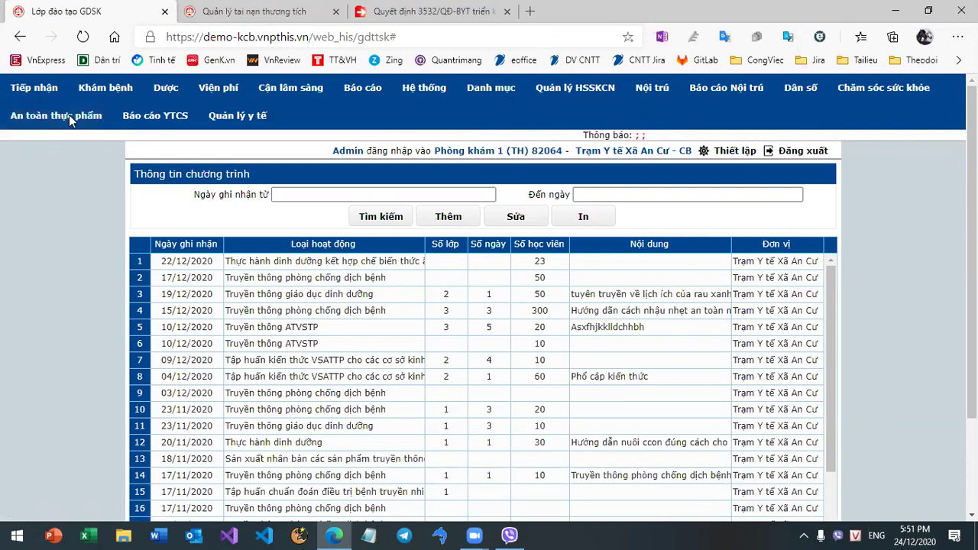
left_click(803, 535)
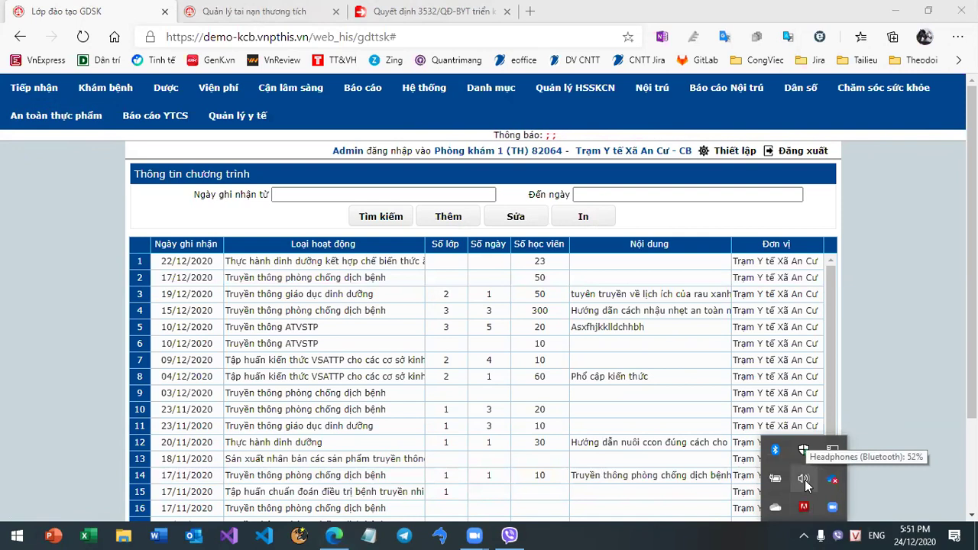
left_click(906, 403)
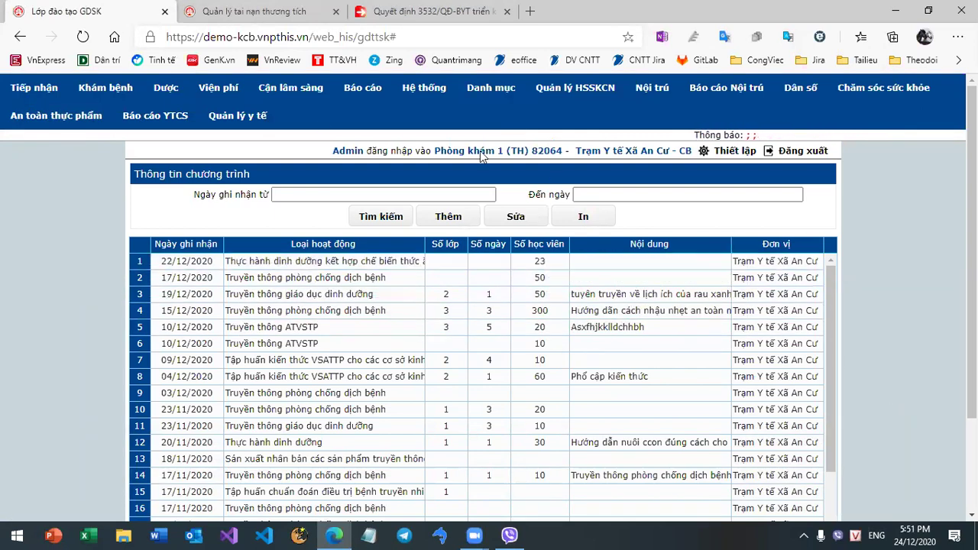
Open the "Ngộ độc thực phẩm" page, view the blank form for a new food poisoning record, and close it unsaved
mouse_move(62, 126)
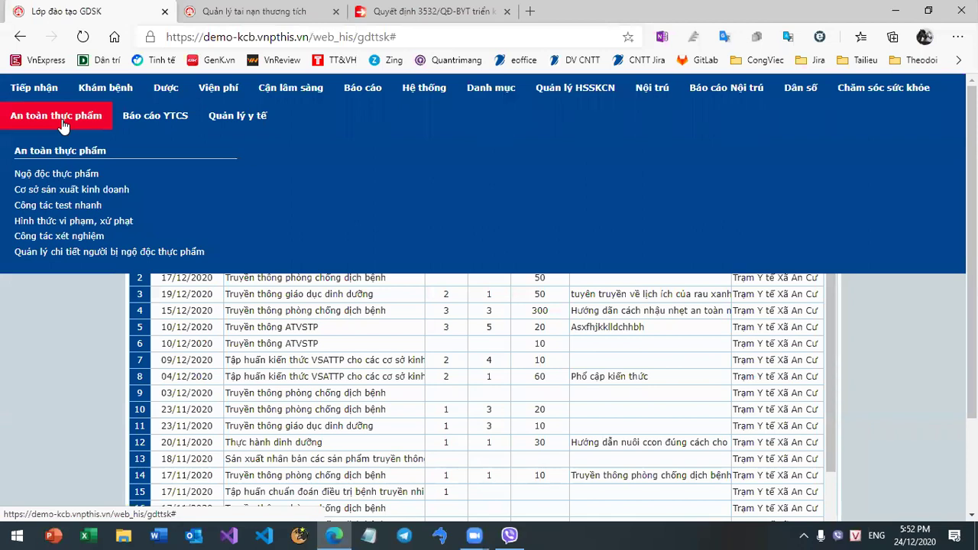
left_click(77, 175)
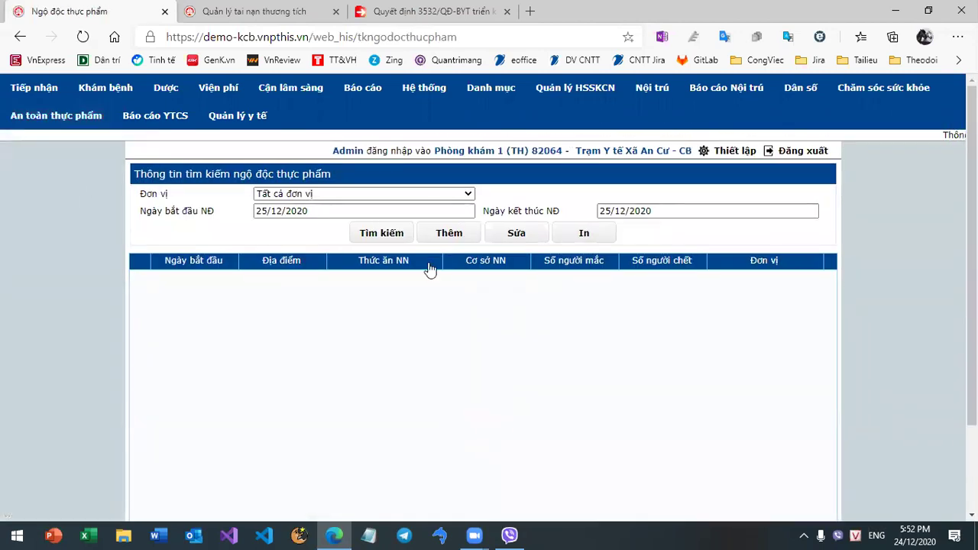
left_click(449, 234)
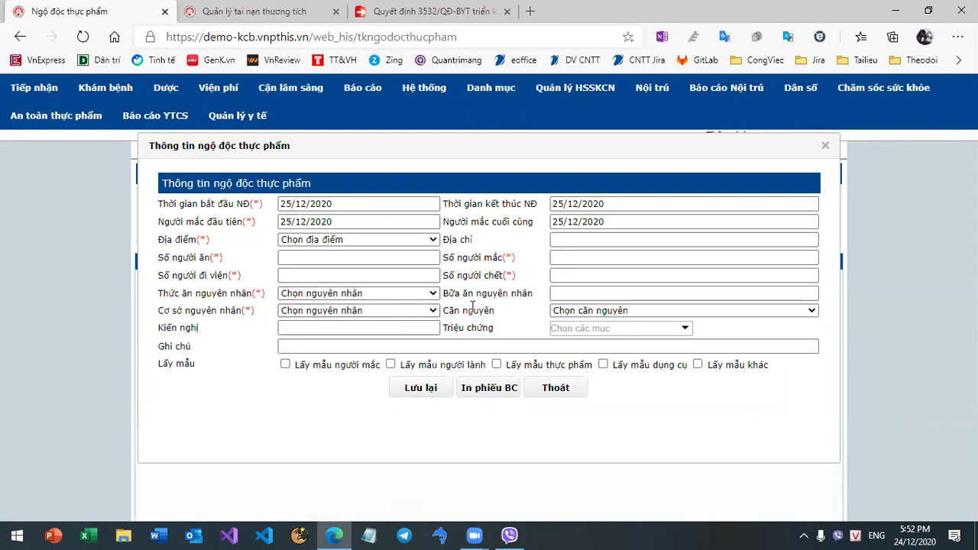
left_click(558, 391)
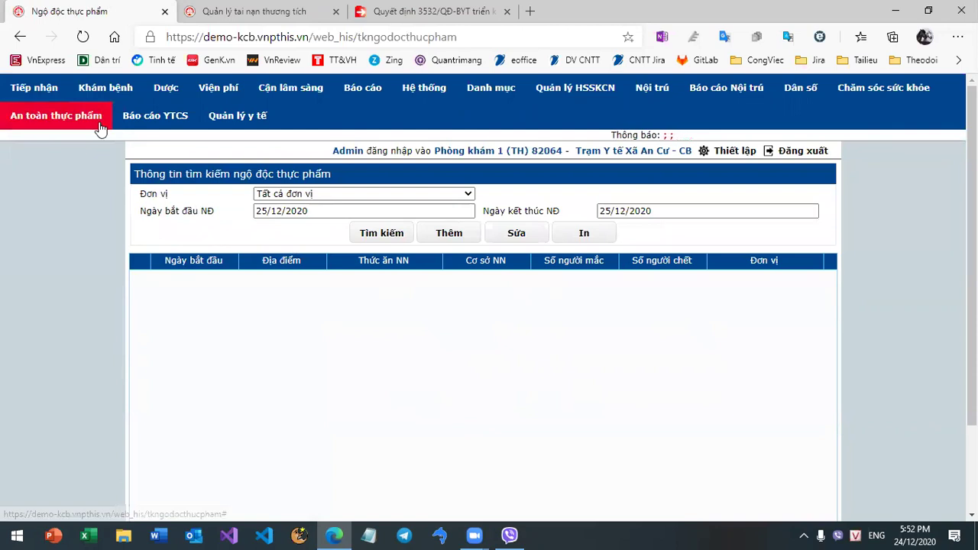
Open the business catalogue of the "Cơ sở sản xuất kinh doanh" page, view the blank new establishment form, and close it unsaved
mouse_move(96, 127)
left_click(71, 192)
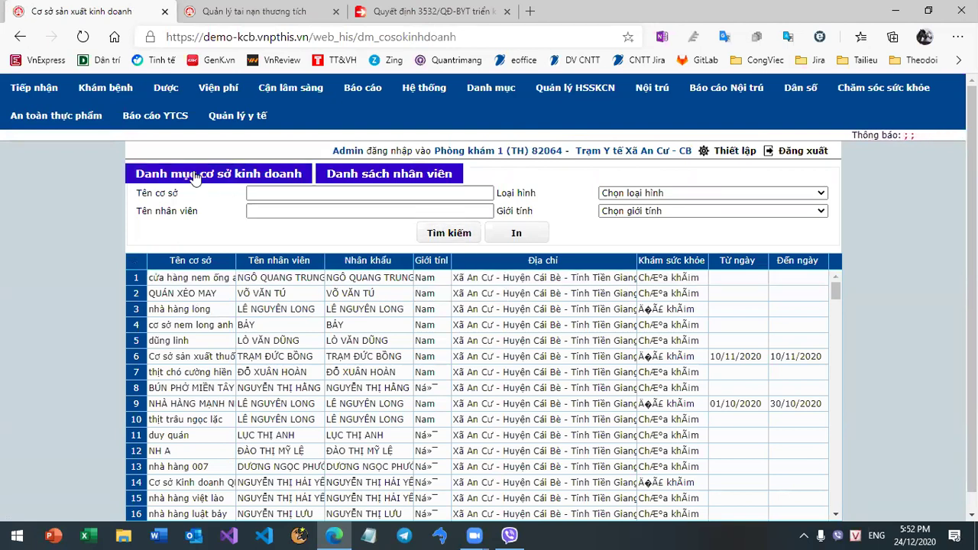
left_click(373, 176)
left_click(248, 181)
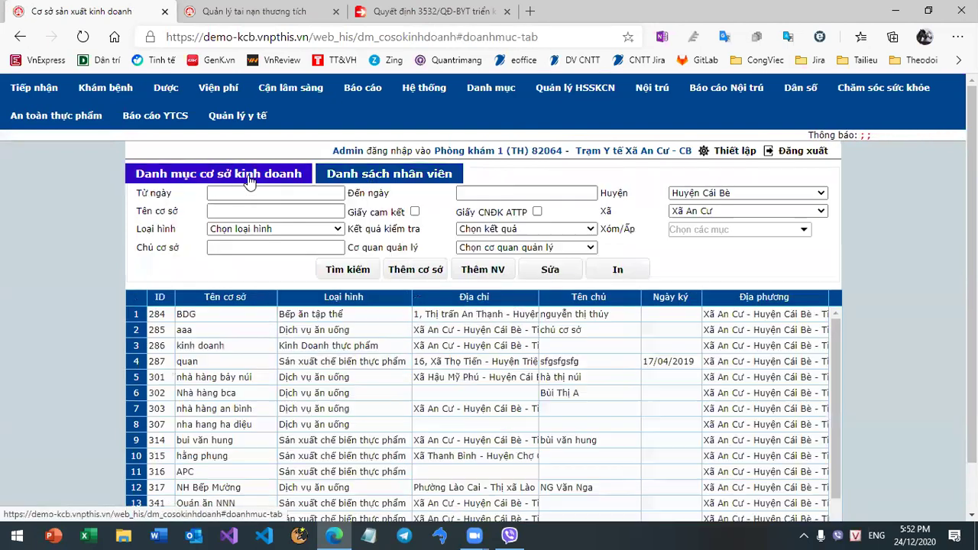
left_click(413, 270)
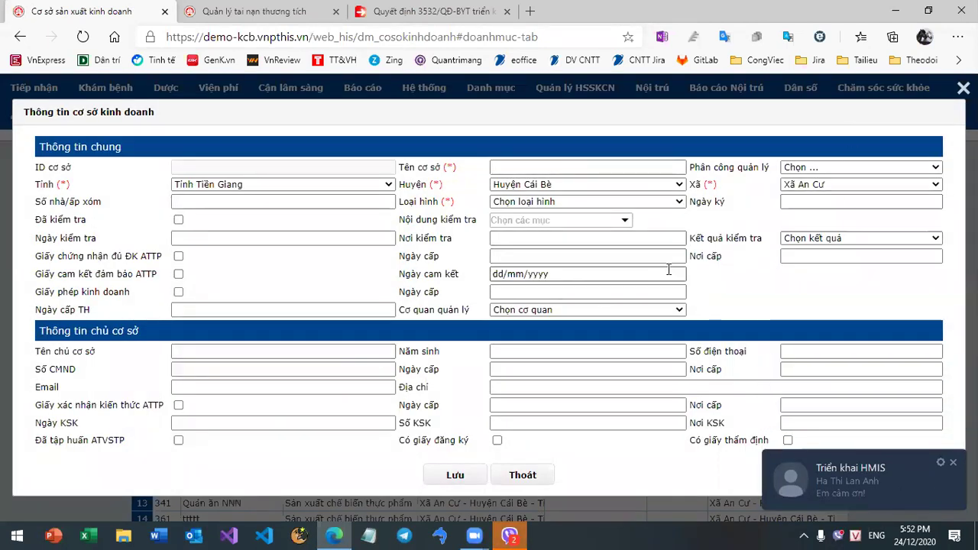
left_click(963, 87)
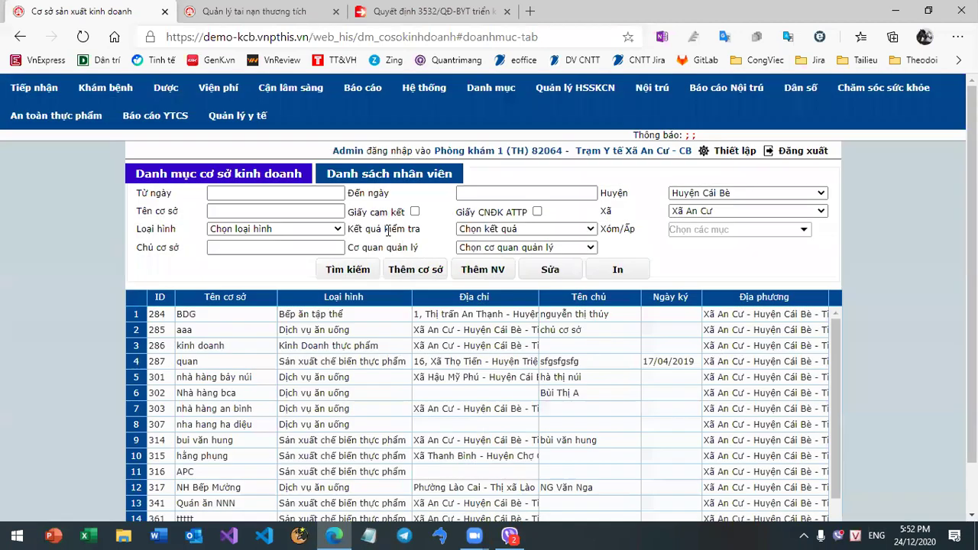
Look over the employee list and the business establishment catalogue in turn
left_click(371, 183)
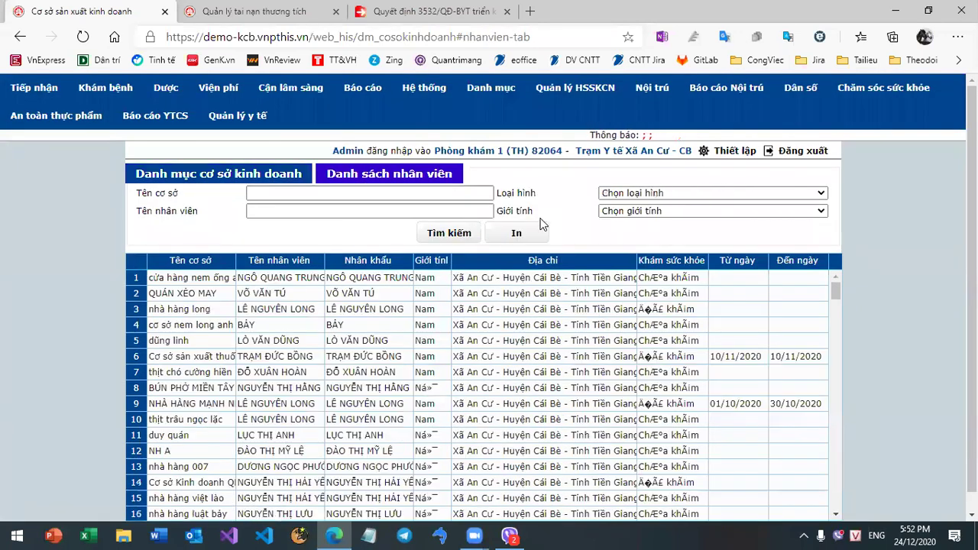
left_click(223, 177)
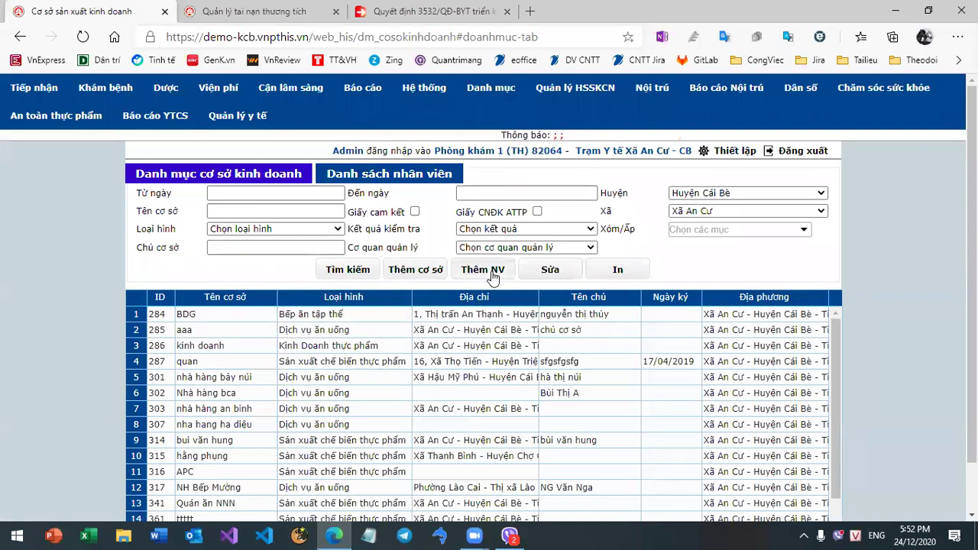
left_click(374, 182)
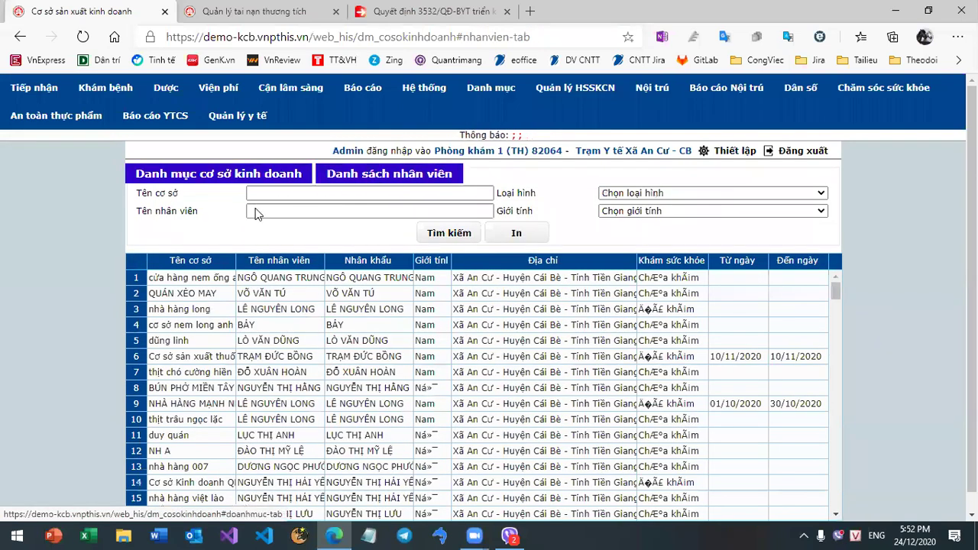
Open the "Công tác test nhanh" page, review several entries in the test type catalogue, including "test vừa" and "KHAC", and close it
left_click(55, 114)
left_click(65, 208)
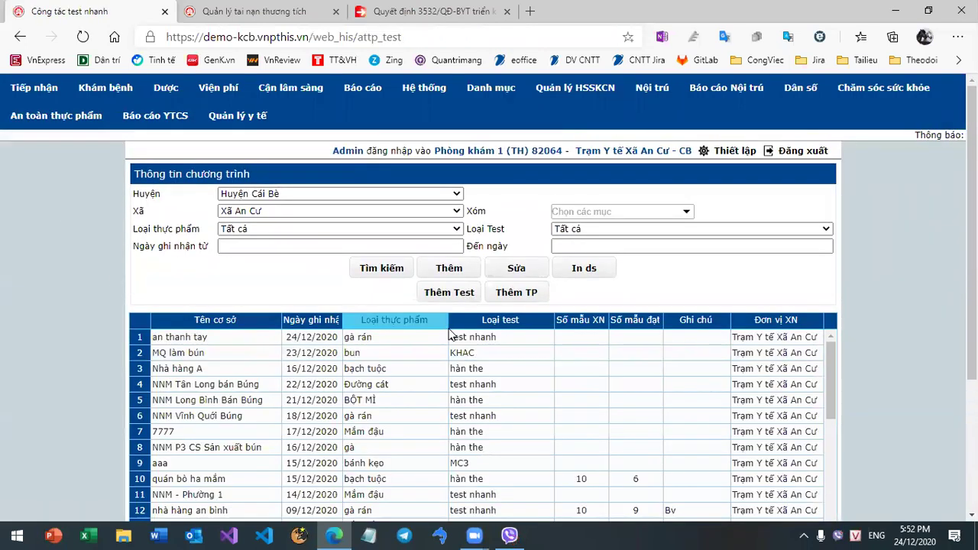
left_click(467, 298)
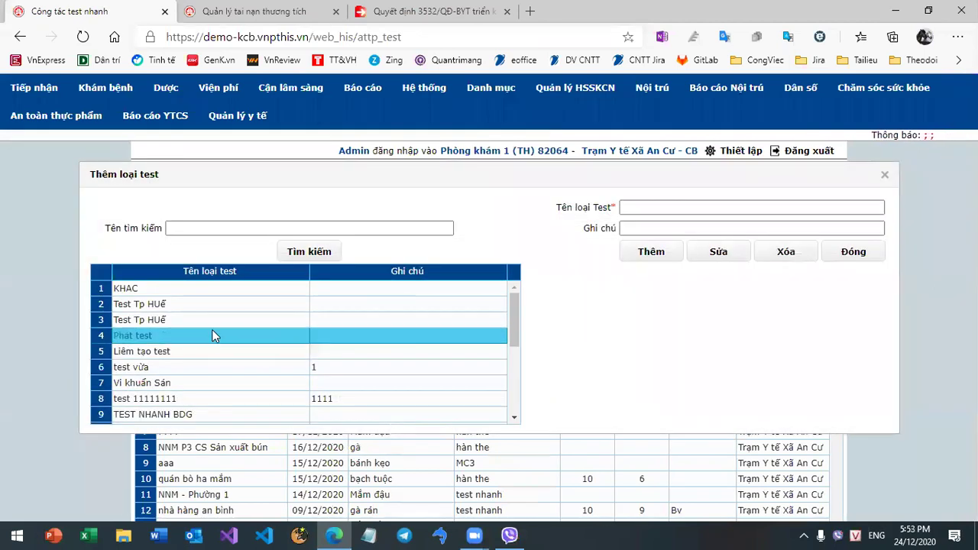
left_click(216, 306)
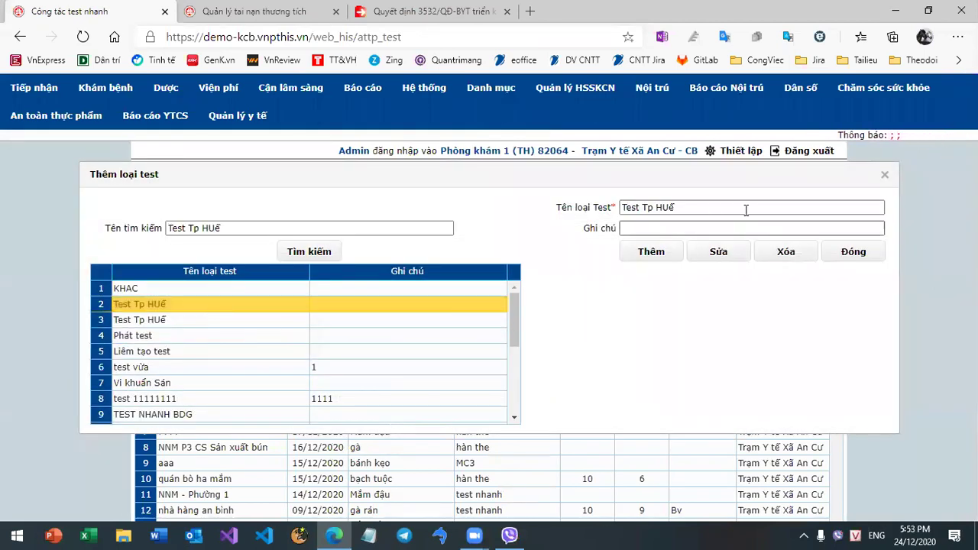
left_click(241, 336)
left_click(243, 365)
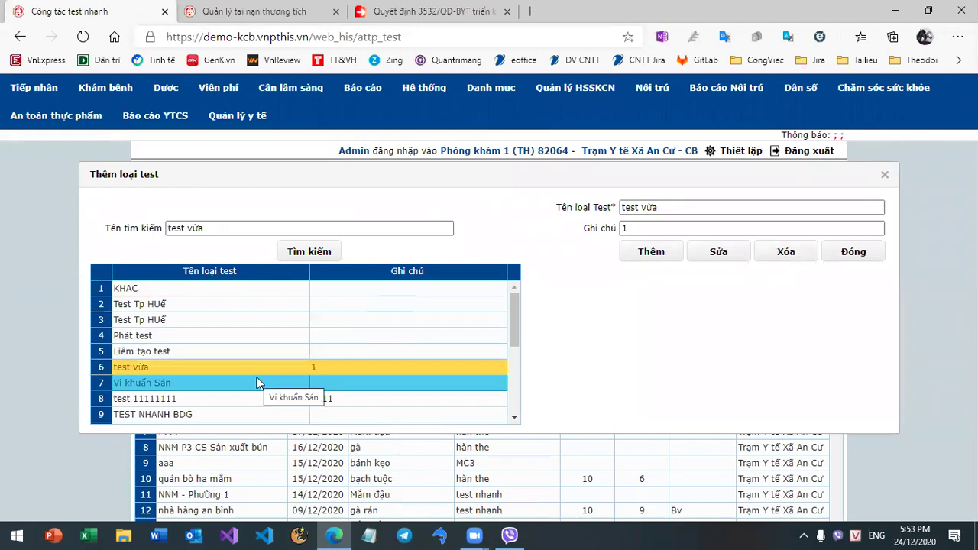
left_click(259, 383)
left_click(266, 352)
left_click(278, 319)
left_click(329, 289)
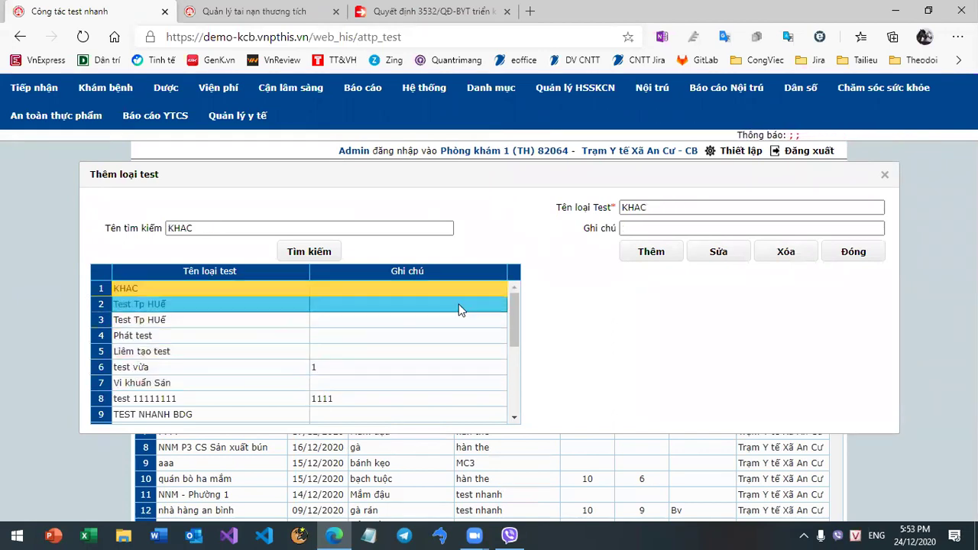
left_click(884, 175)
Review several entries in the food type catalogue, including "gà", close it, and select the "MQ làm bún" quick test record
left_click(516, 292)
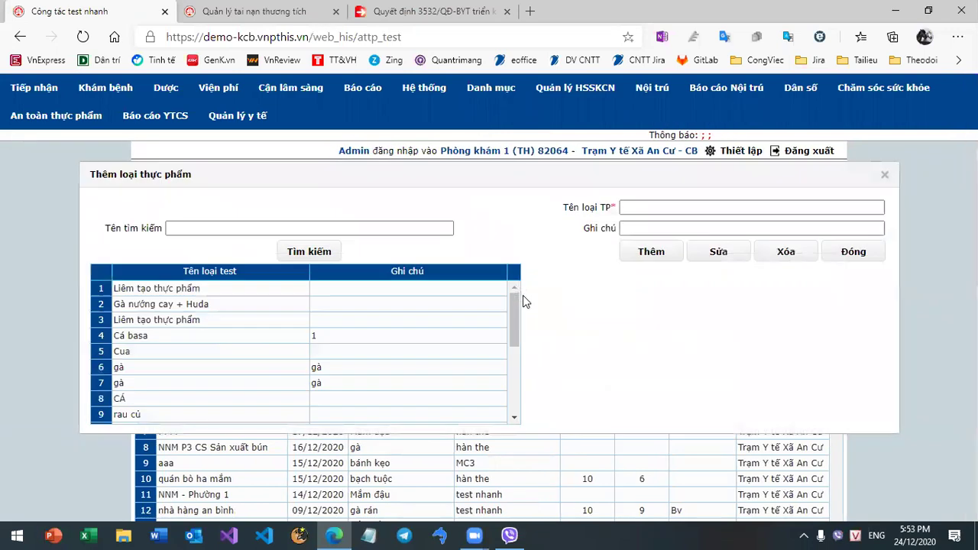
left_click(237, 304)
left_click(216, 336)
left_click(222, 367)
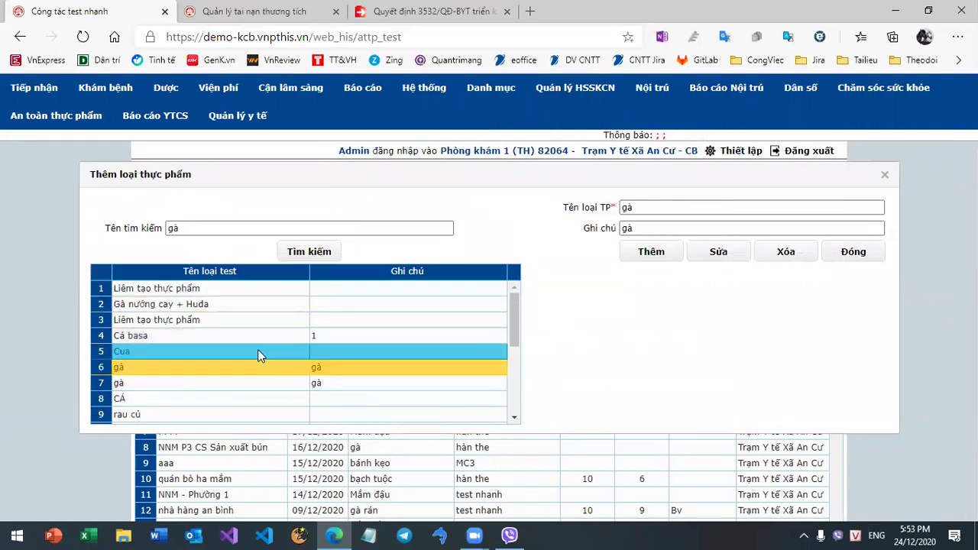
left_click(245, 320)
left_click(863, 261)
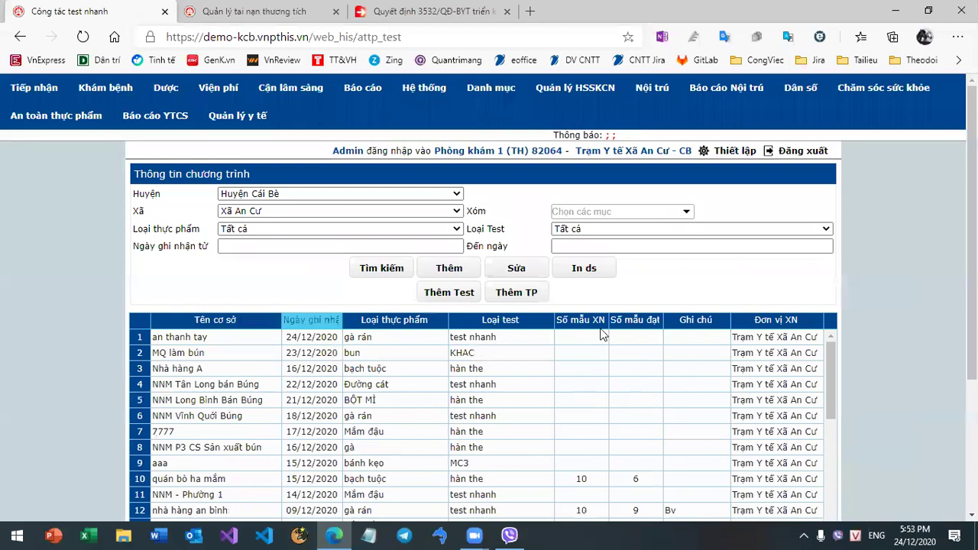
left_click(535, 352)
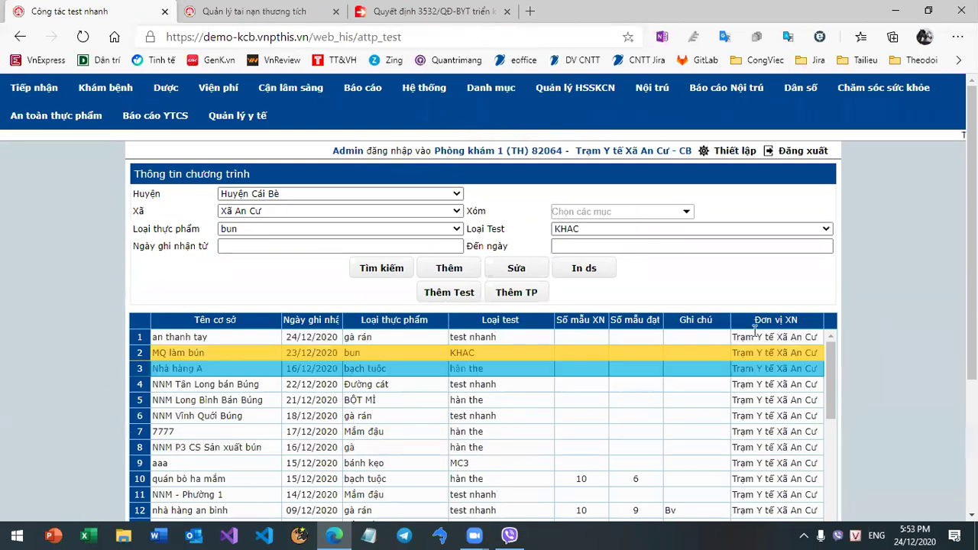
Open the "Hình thức vi phạm, xử phạt" page, view the blank form for a new penalty record, and close it unsaved
left_click(25, 121)
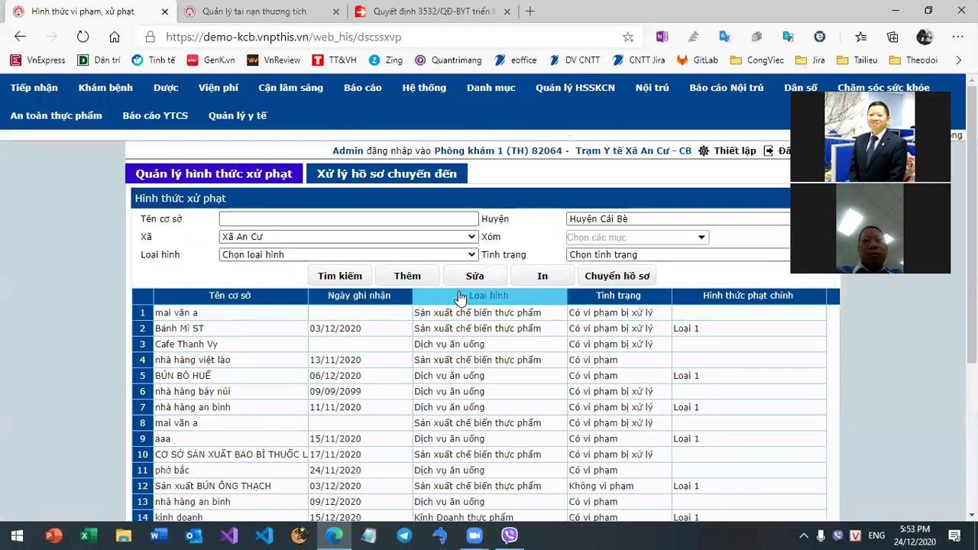
left_click(418, 276)
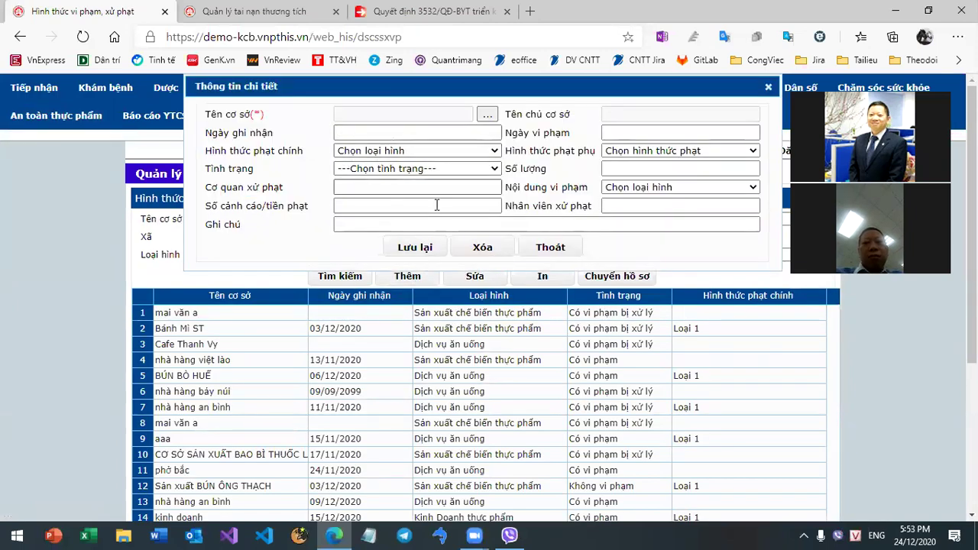
left_click(556, 252)
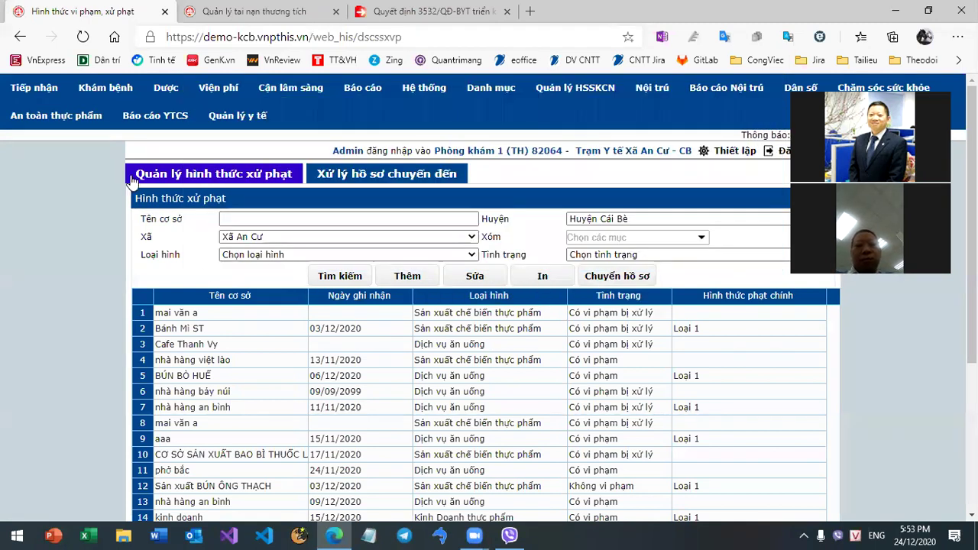
Open the "Công tác xét nghiệm" page of the food safety module
left_click(54, 115)
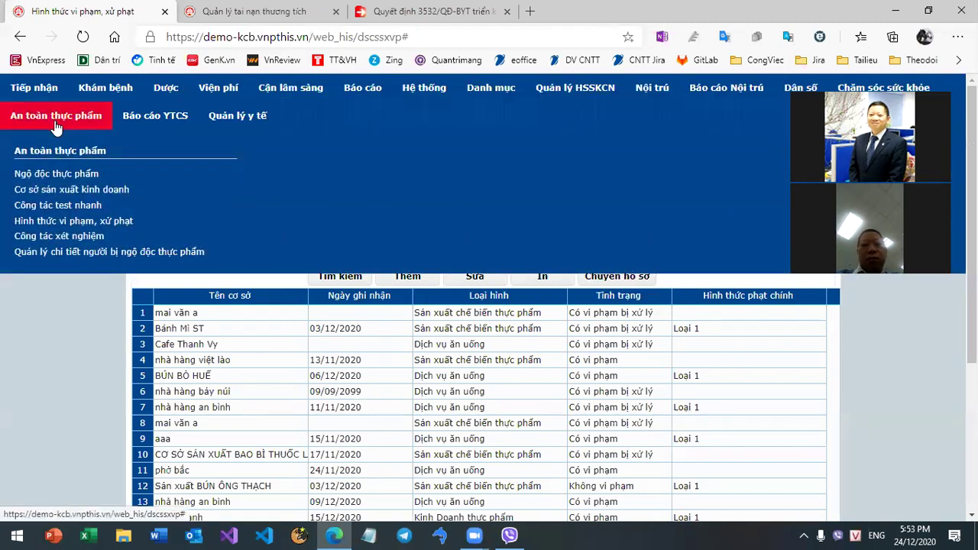
left_click(80, 238)
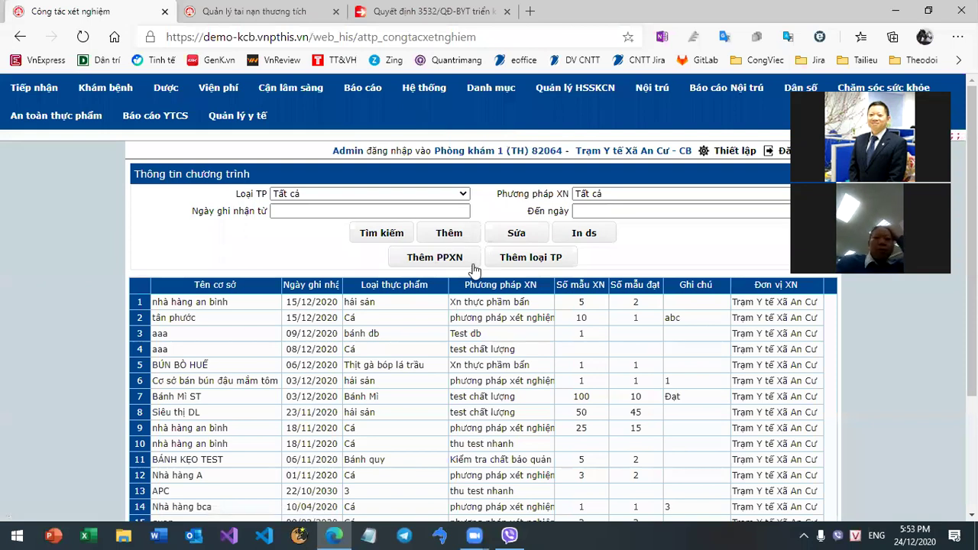
Open the food safety page for managing details of people with food poisoning
left_click(75, 119)
left_click(87, 260)
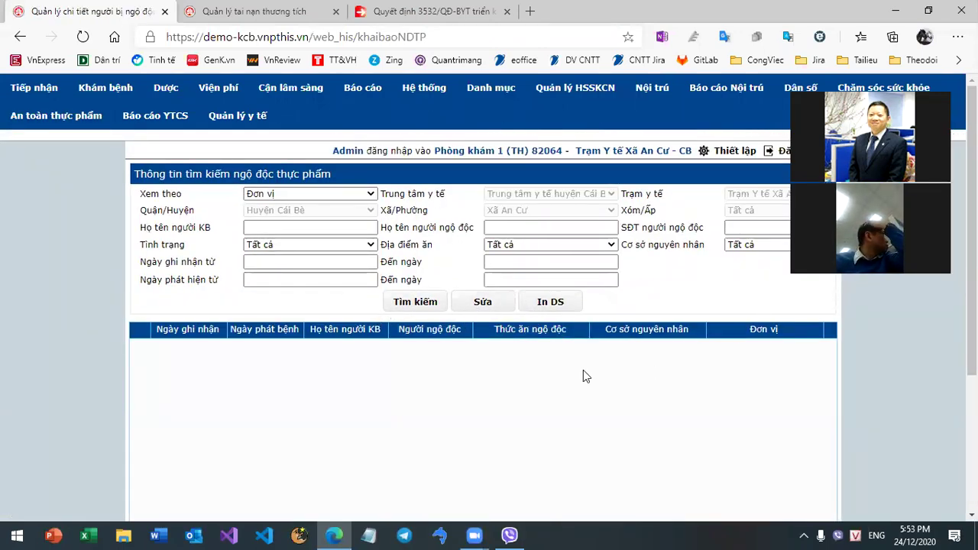
Open "Dự toán tài chính", choose "Khoa khám bệnh" and expense type "MUA MÁY TÍNH TRẠM" on a new estimate, and close it unsaved
left_click(260, 121)
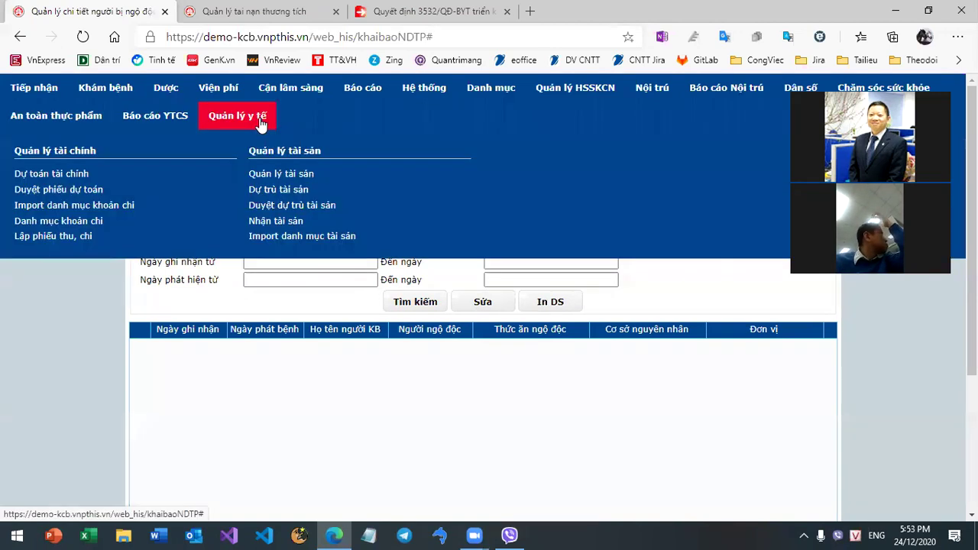
left_click(76, 178)
left_click(462, 217)
left_click(474, 165)
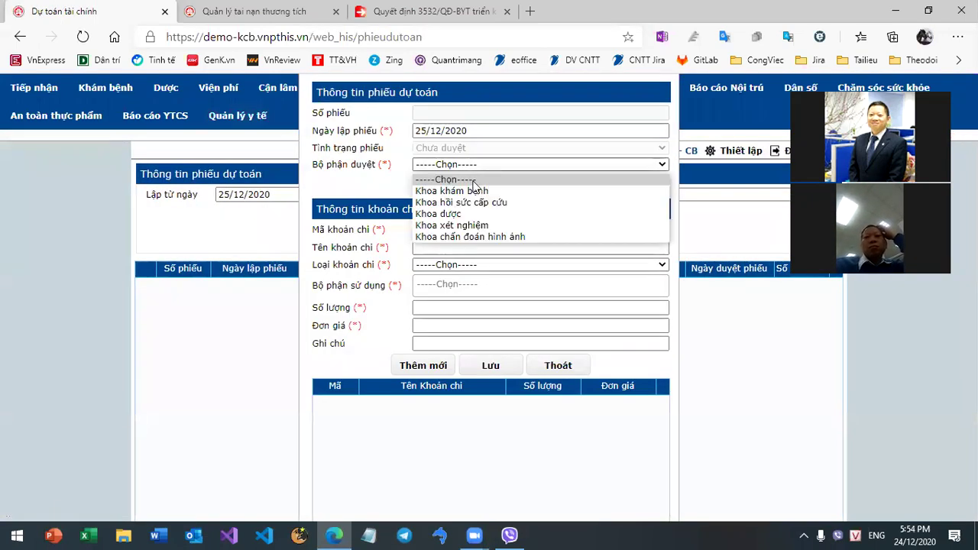
left_click(471, 194)
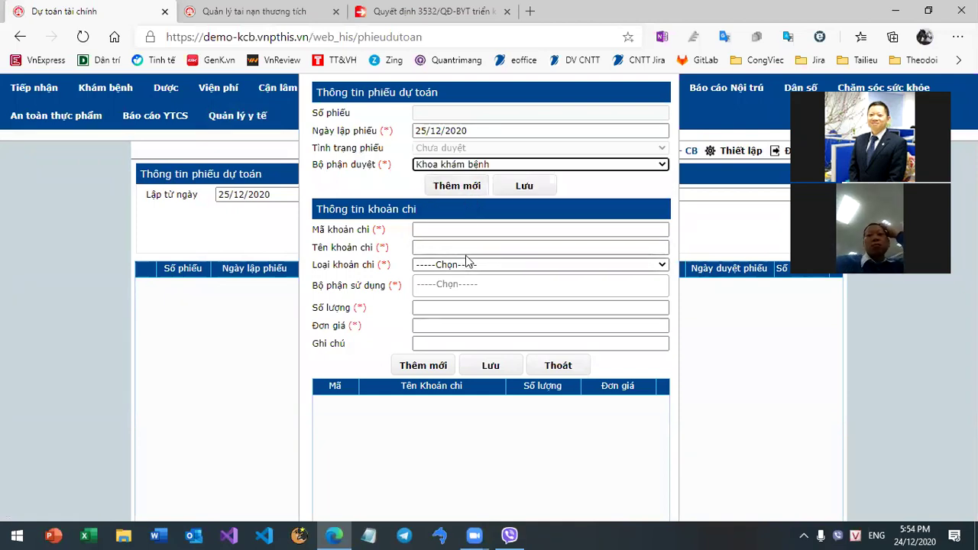
left_click(466, 265)
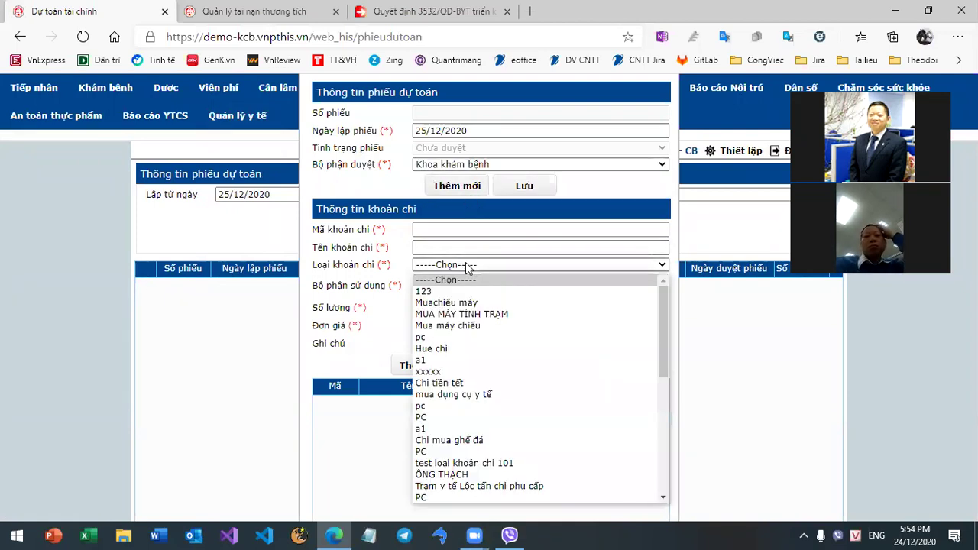
left_click(485, 315)
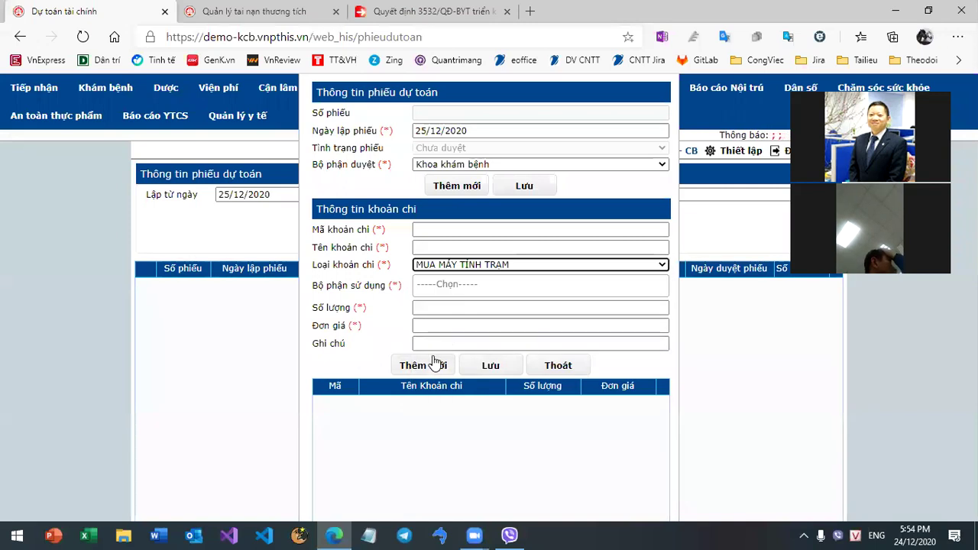
left_click(562, 368)
Open the "Duyệt phiếu dự toán" page of financial management
left_click(223, 122)
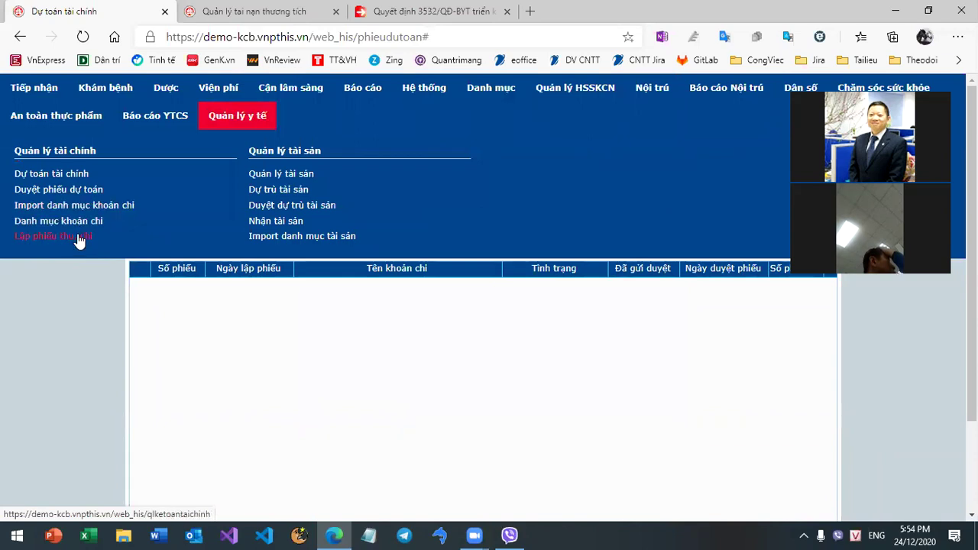
left_click(79, 190)
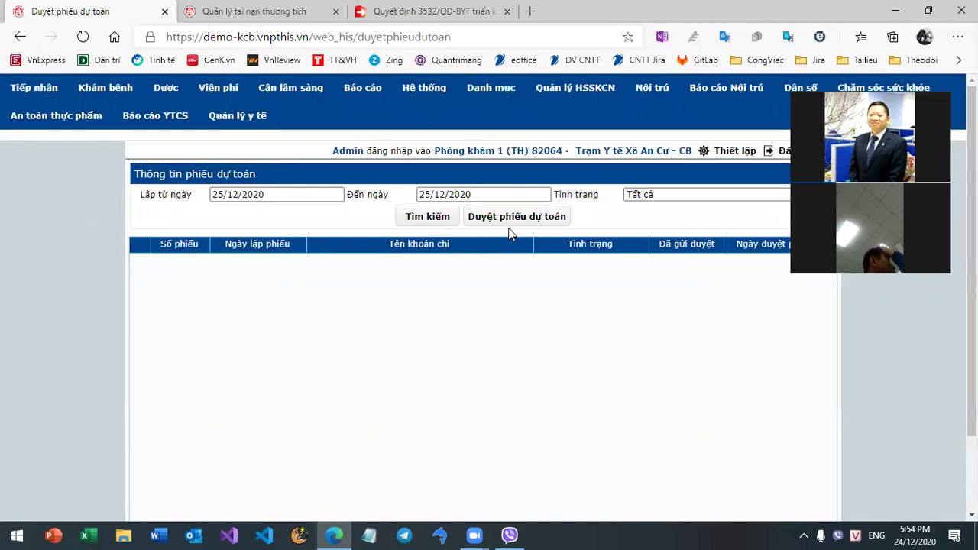
View the "Import danh mục khoản chi" page and open the "Danh mục khoản chi" expense catalogue
left_click(229, 121)
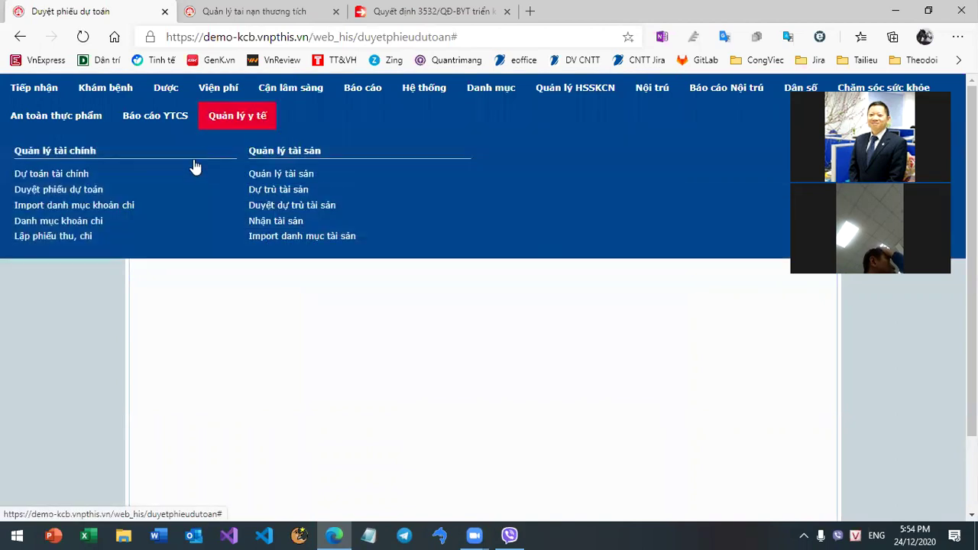
left_click(123, 207)
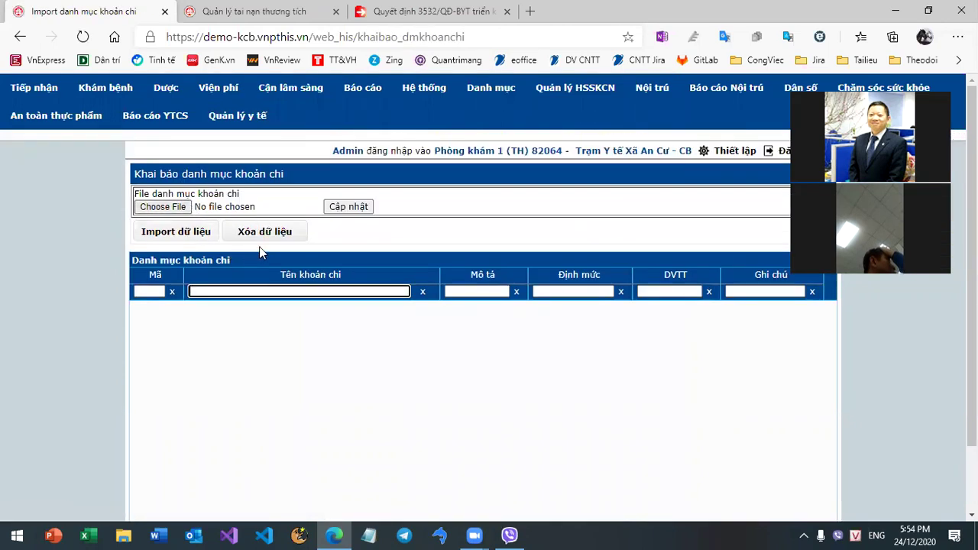
left_click(244, 124)
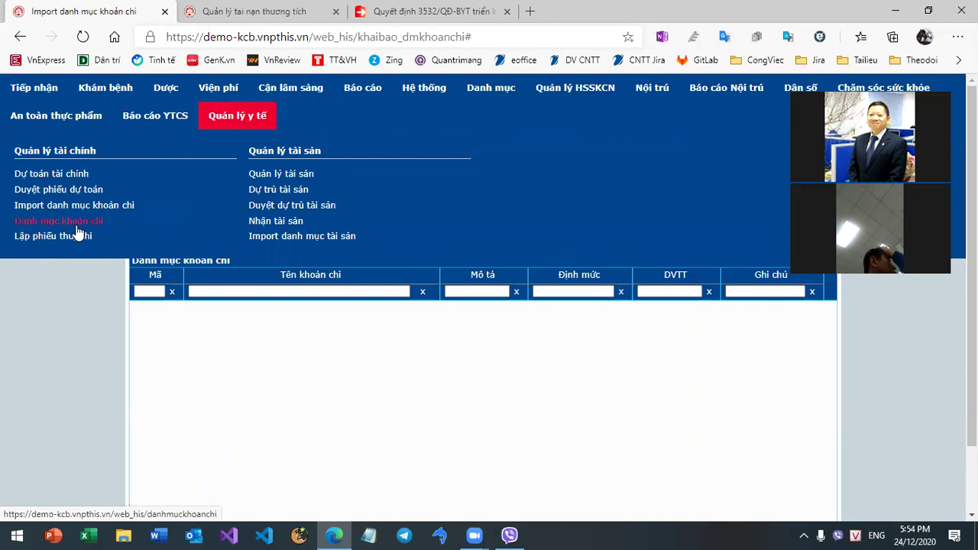
left_click(80, 226)
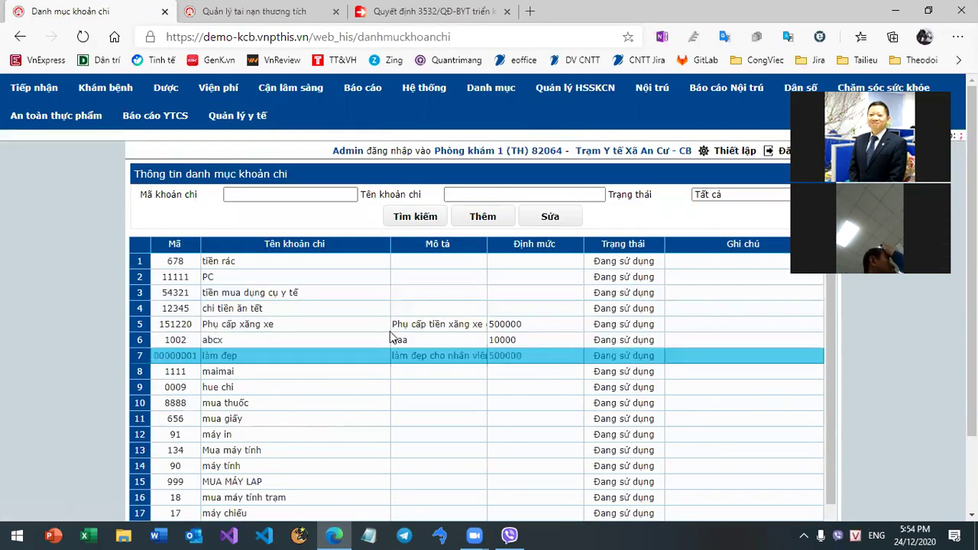
Open the "Lập phiếu thu, chi" page, view the form for a new receipt voucher, and close it unsaved
left_click(237, 122)
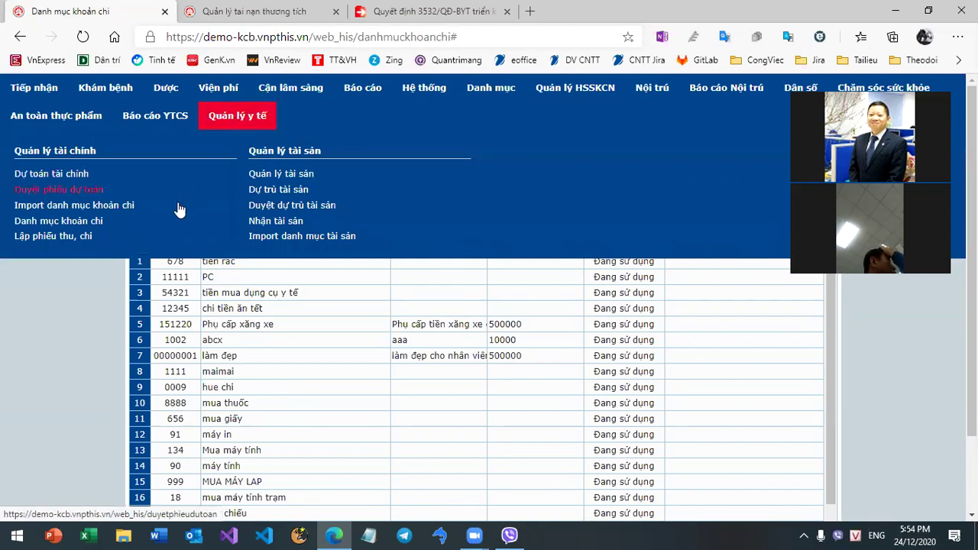
left_click(78, 243)
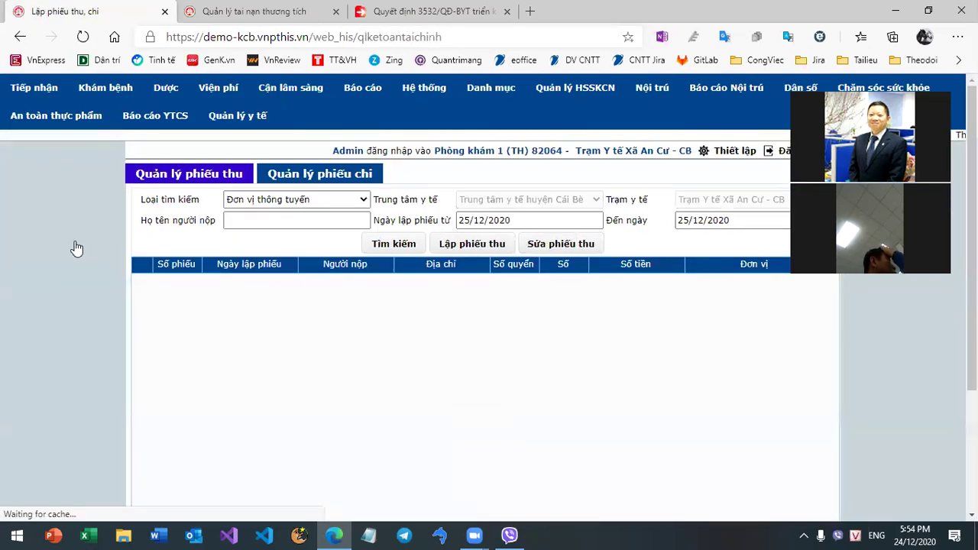
left_click(497, 243)
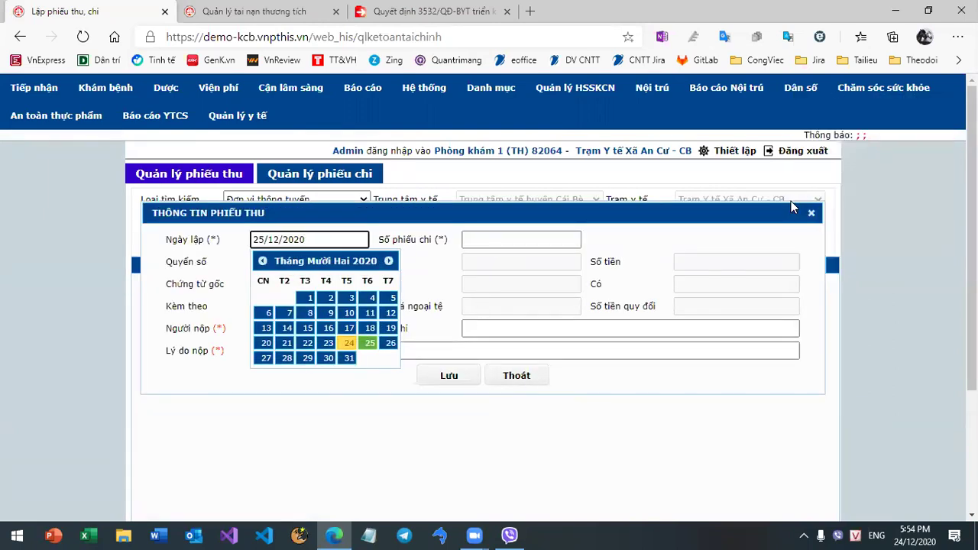
left_click(517, 375)
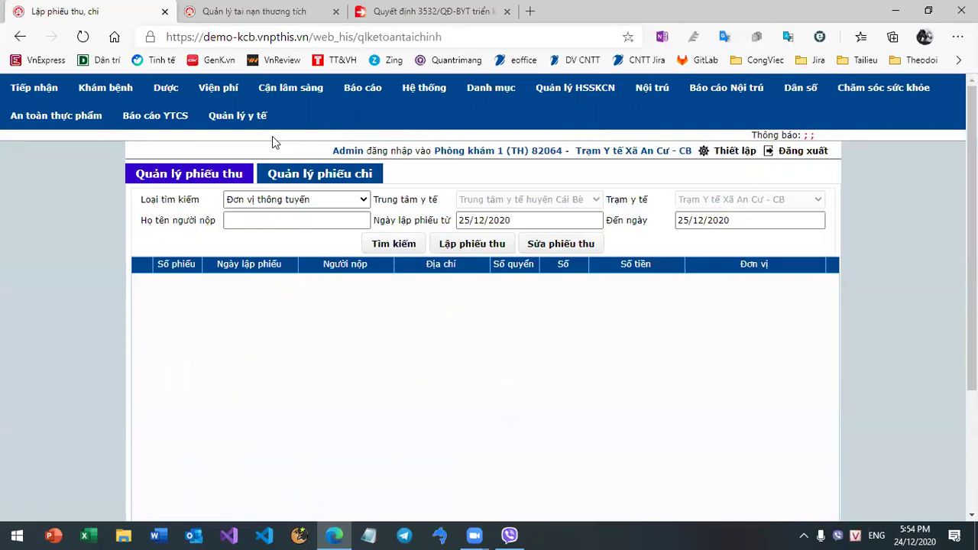
Open the "Quản lý tài sản" page, view the new equipment and "Nhận tài sản" forms, and close both unsaved
mouse_move(252, 123)
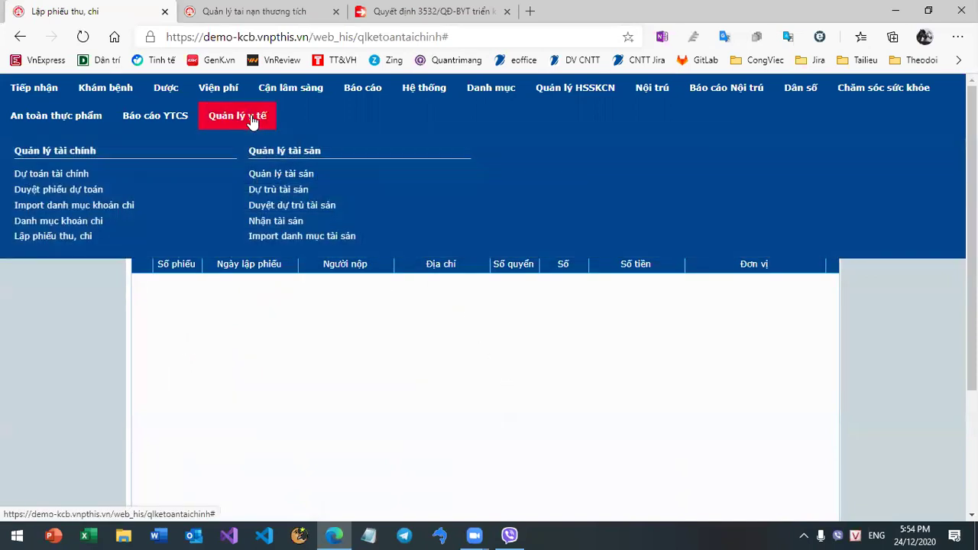
left_click(283, 174)
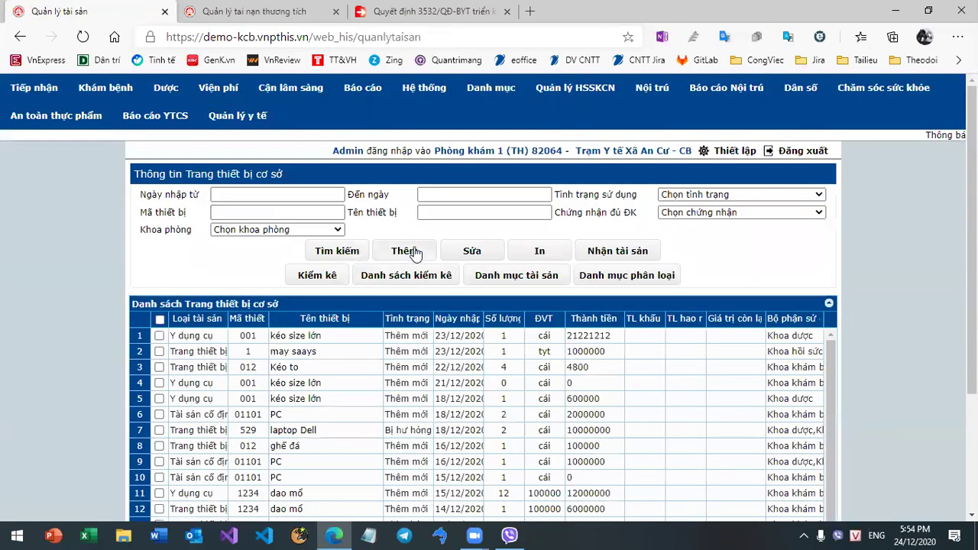
left_click(407, 252)
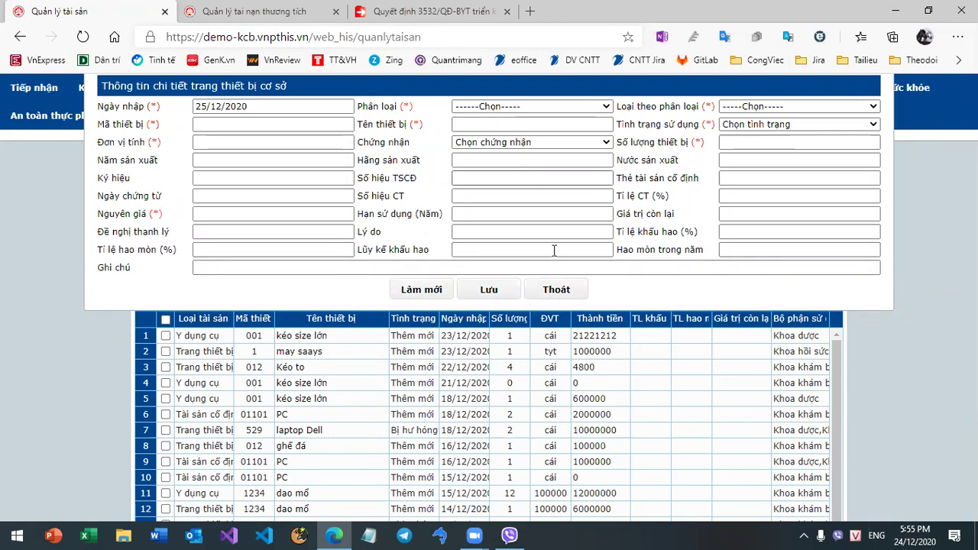
left_click(575, 290)
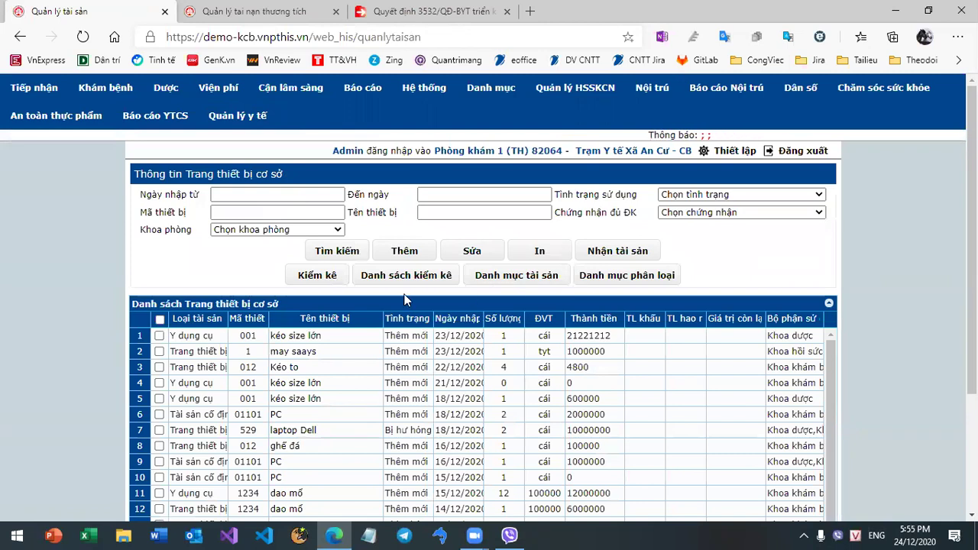
left_click(587, 253)
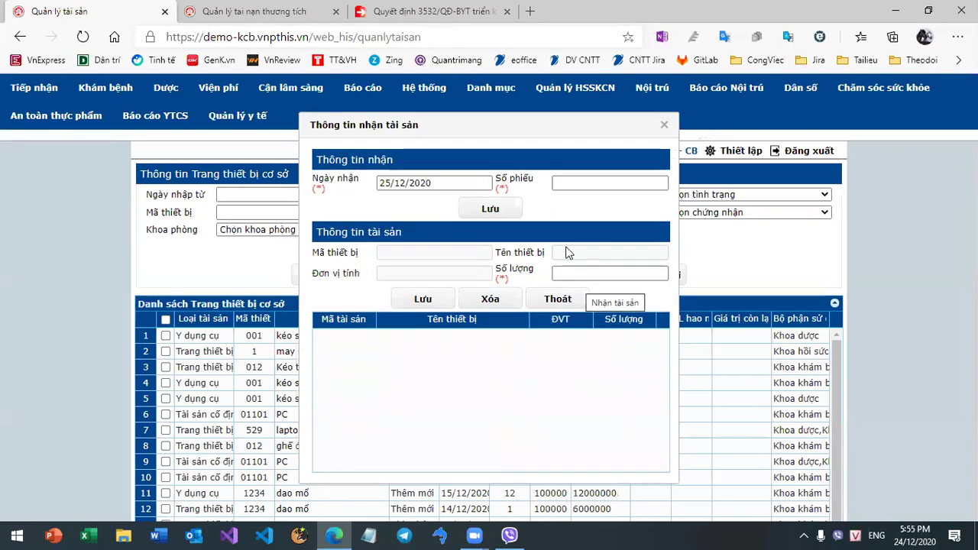
left_click(568, 306)
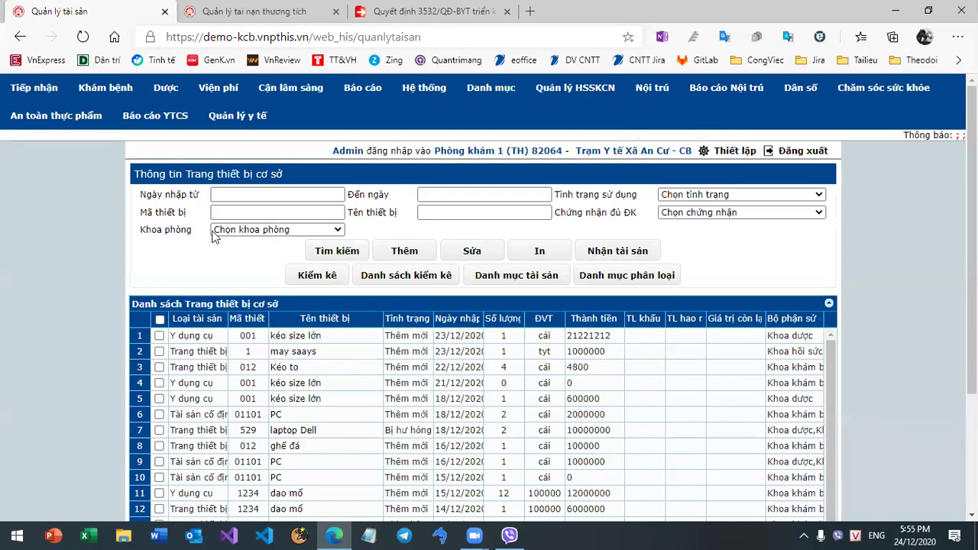
Open the "Sổ Thông tư 37" report page and review the register types it offers
left_click(147, 124)
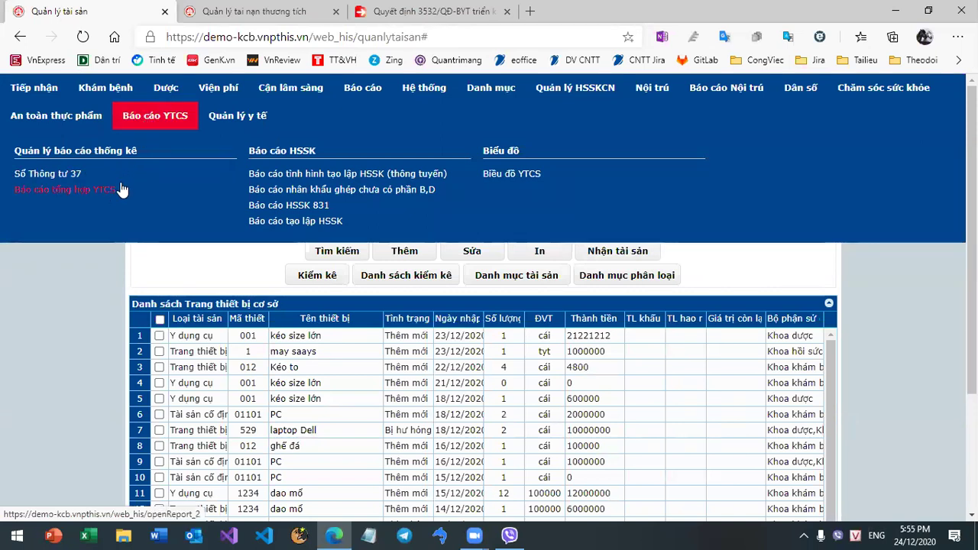
left_click(55, 177)
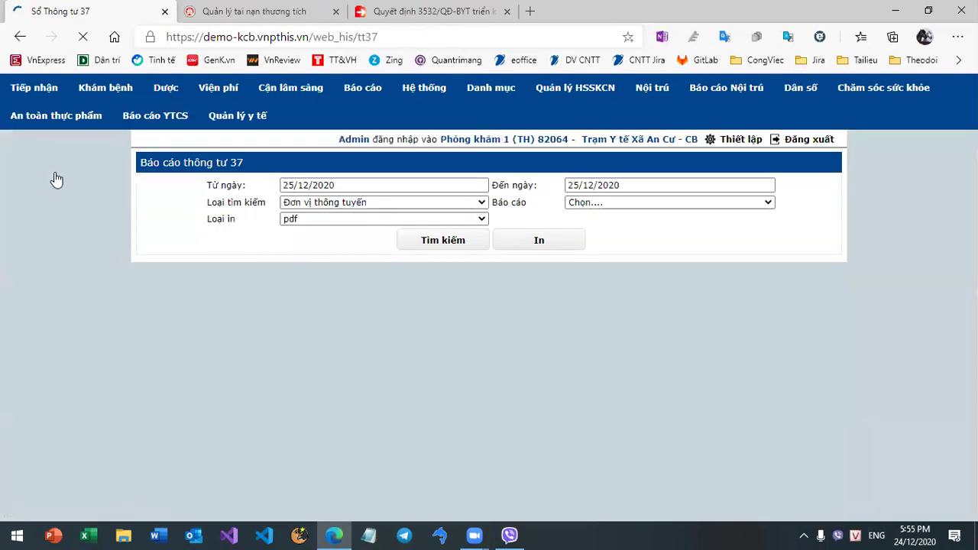
left_click(593, 214)
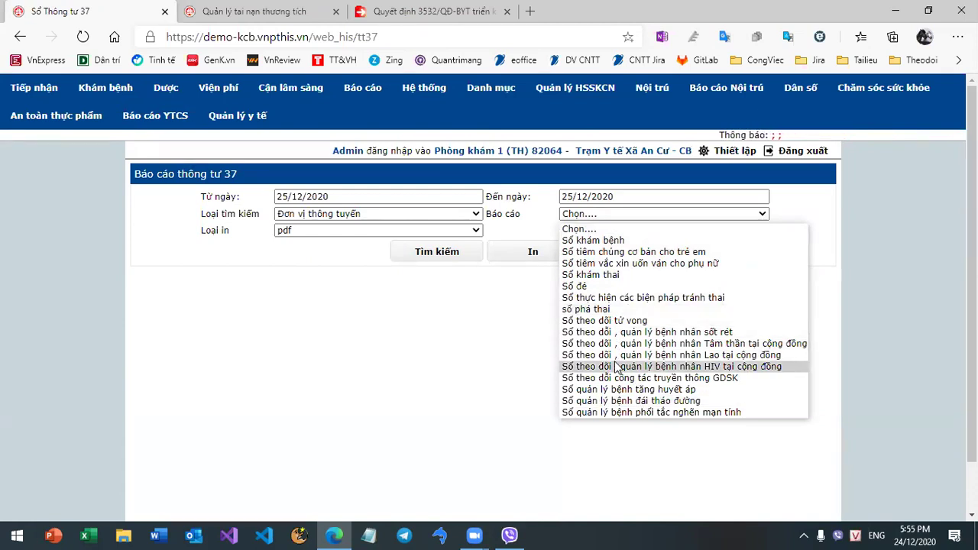
Open "Báo cáo tổng hợp YTCS", choose "Báo cáo xã TT37" under "Thông tư 37", and review its available report types
left_click(160, 119)
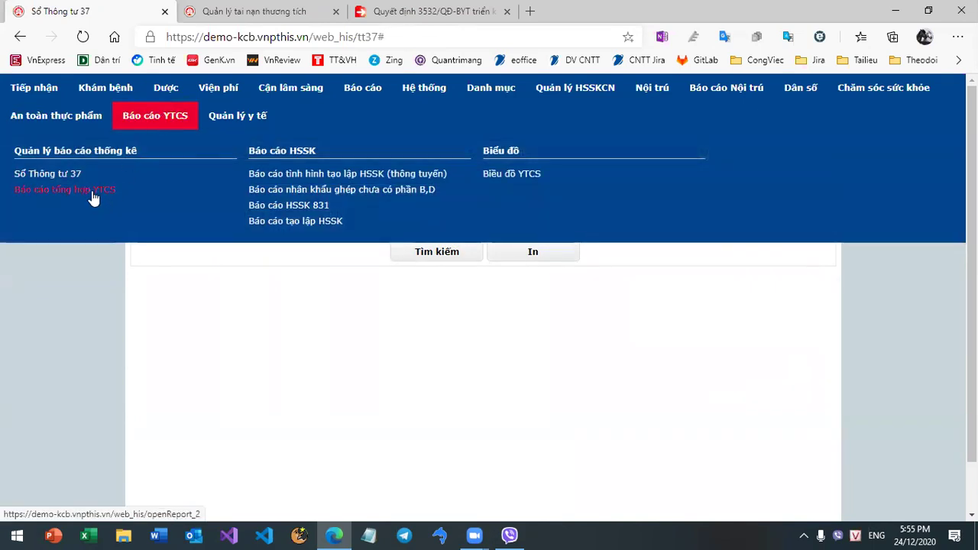
left_click(65, 193)
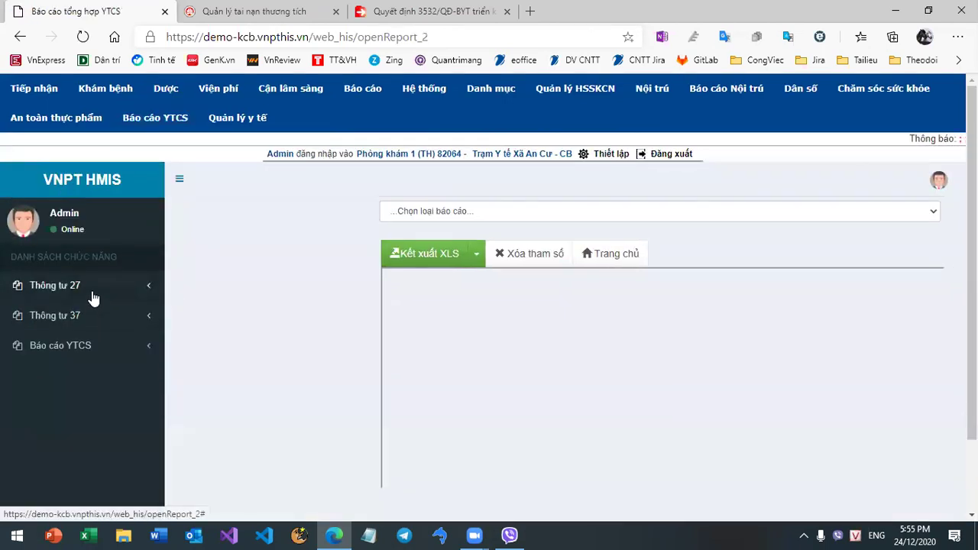
left_click(96, 295)
left_click(110, 340)
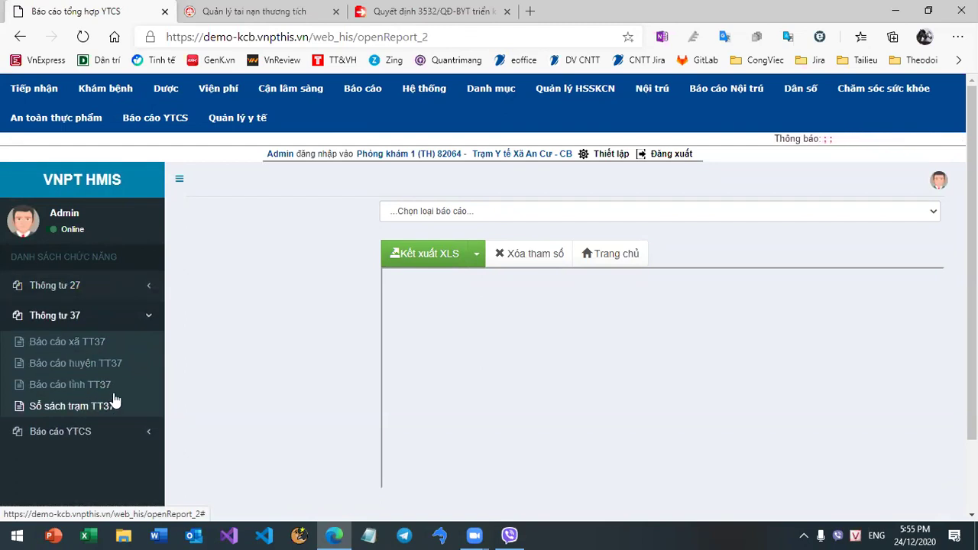
left_click(623, 217)
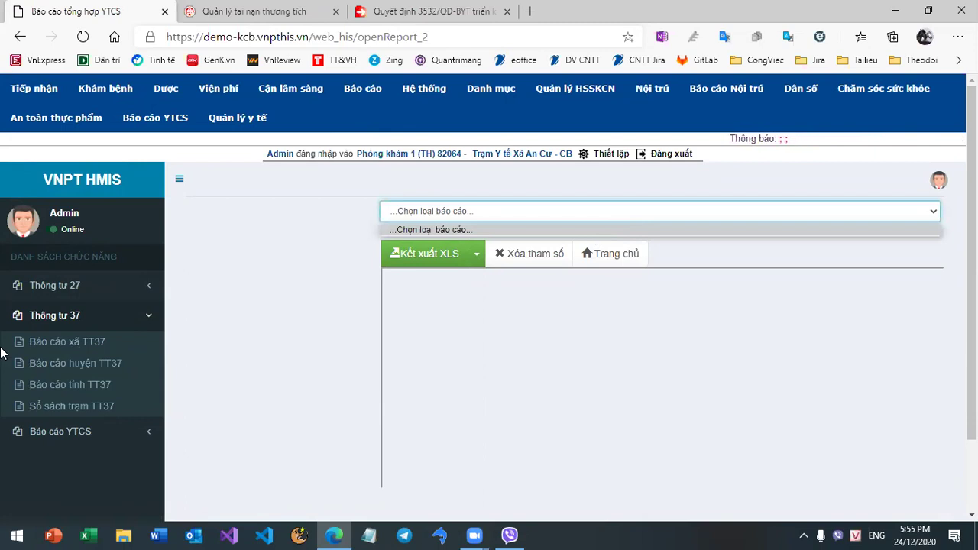
left_click(67, 343)
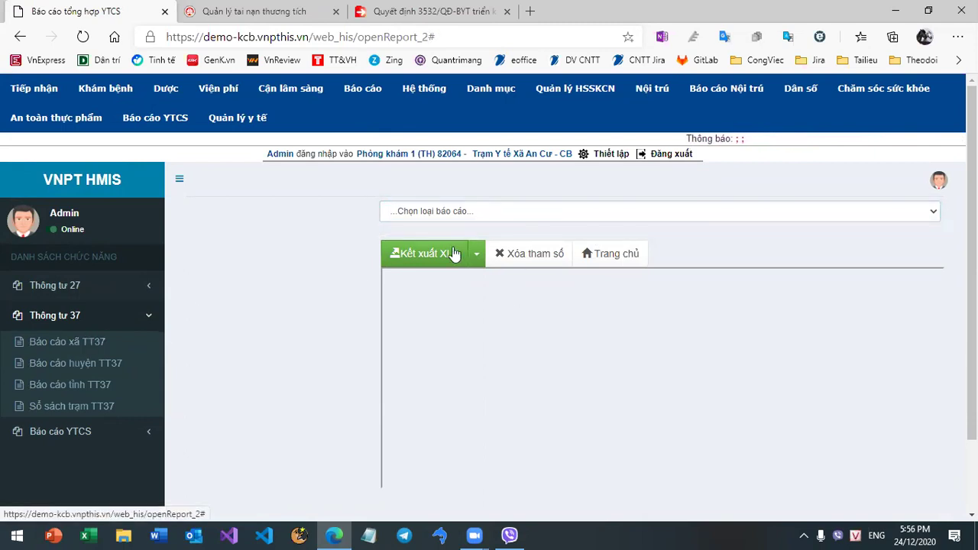
left_click(454, 211)
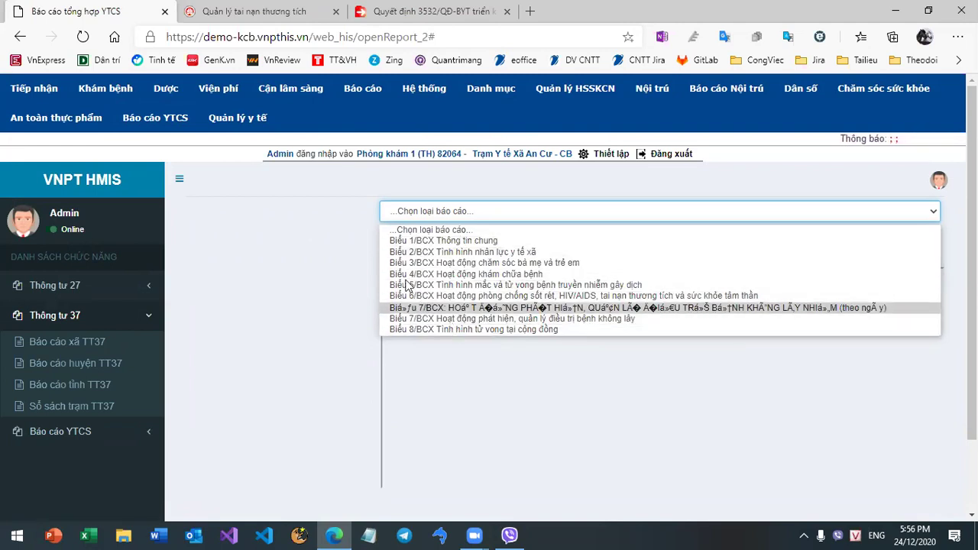
Return to the "Sổ Thông tư 37" page and review its list of registers again
left_click(170, 122)
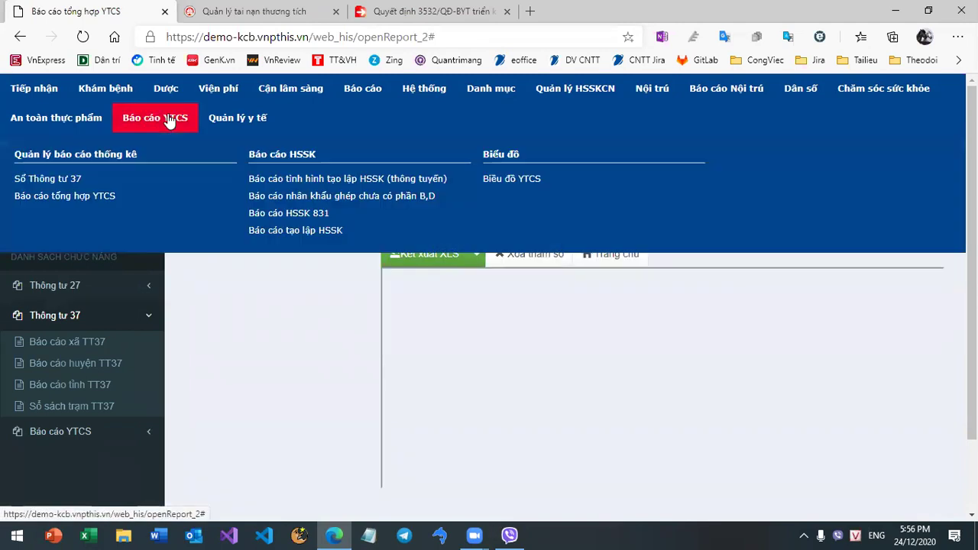
left_click(45, 179)
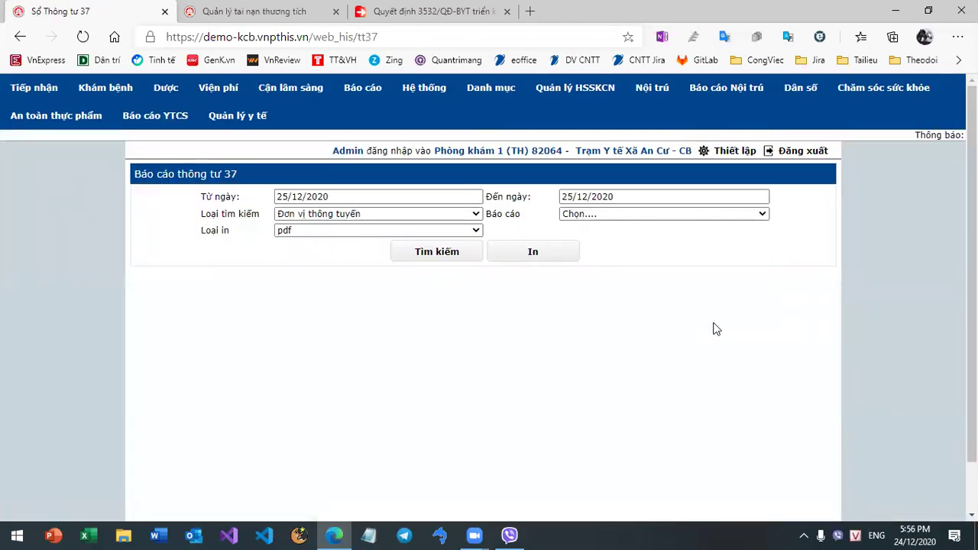
left_click(672, 213)
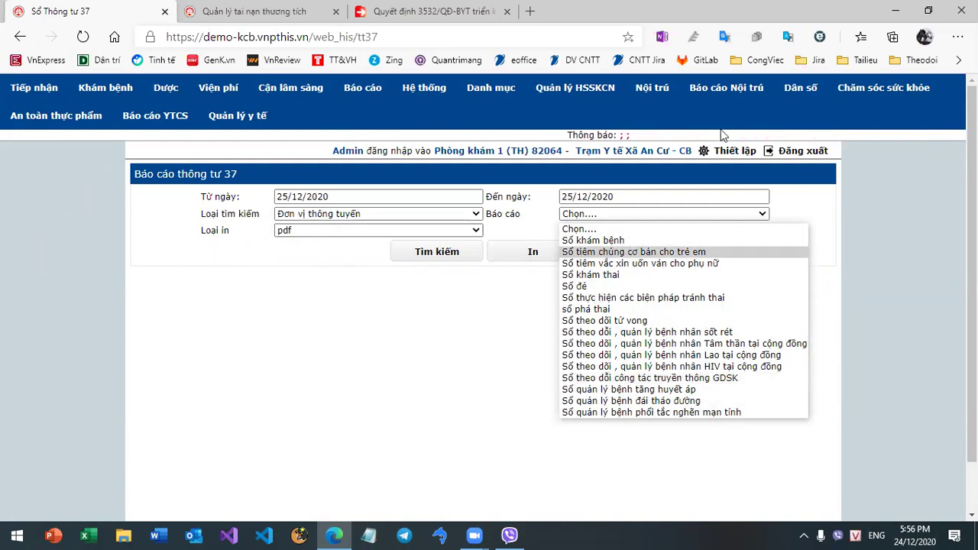
left_click(792, 90)
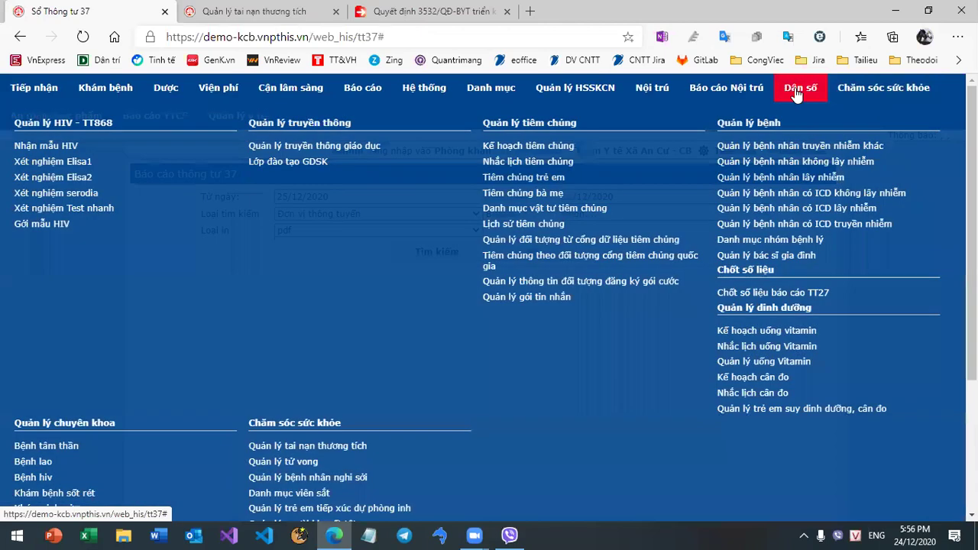
mouse_move(796, 90)
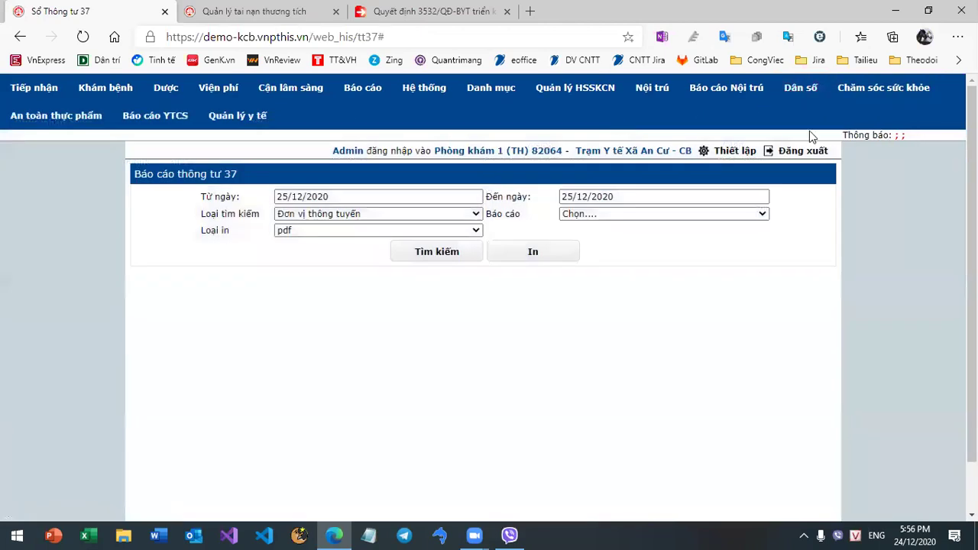
mouse_move(824, 102)
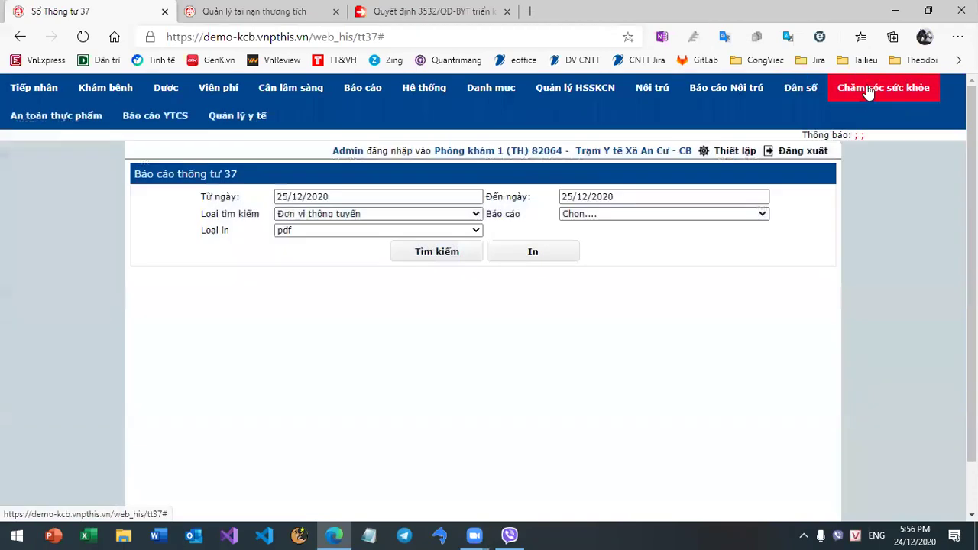
mouse_move(861, 98)
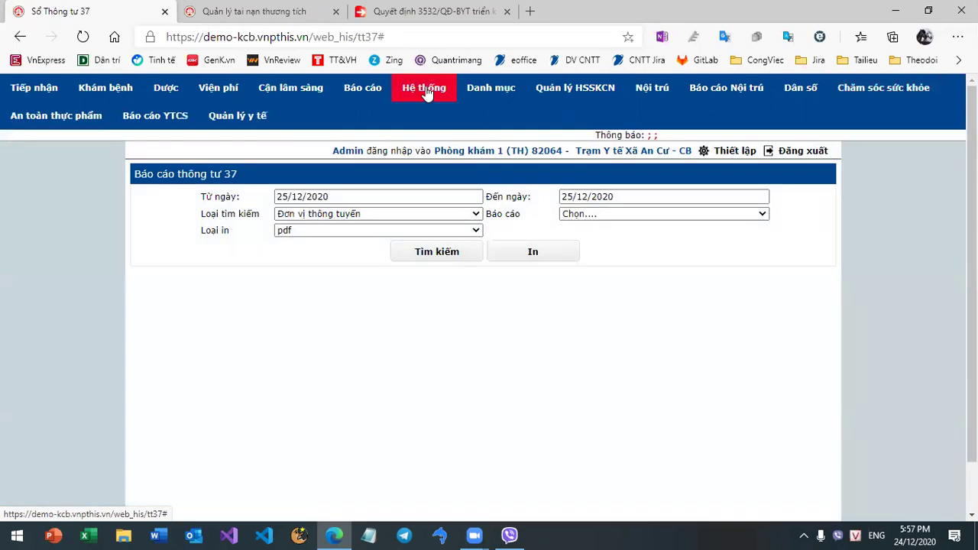
Open the "Phân quyền" page, select the first user under "Khoa khám bệnh", and expand the "Chăm sóc sức khỏe" menu permissions
mouse_move(426, 91)
left_click(52, 177)
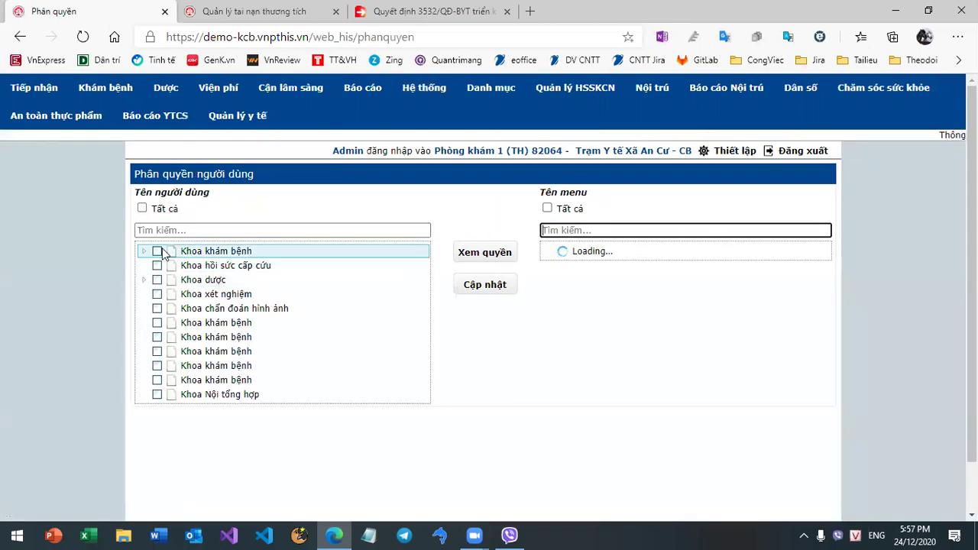
left_click(143, 251)
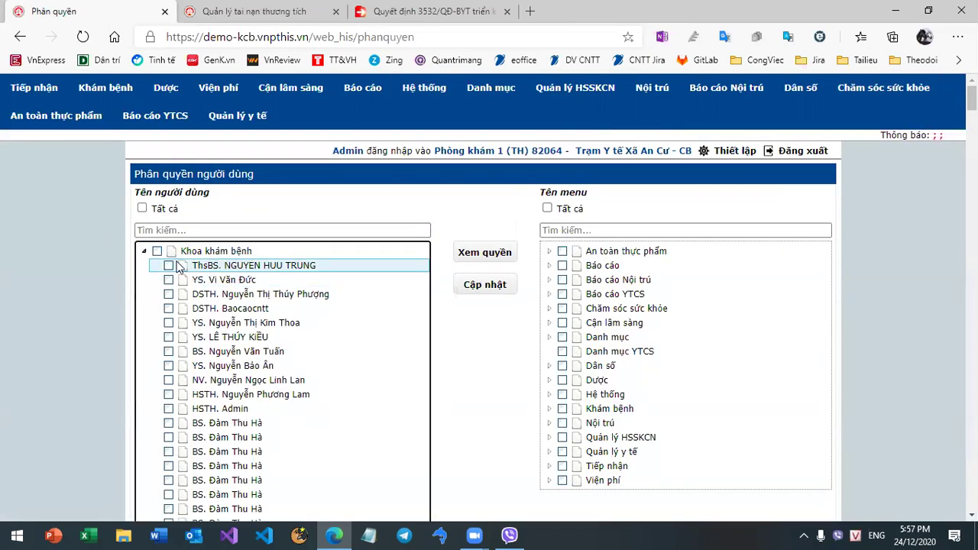
left_click(169, 265)
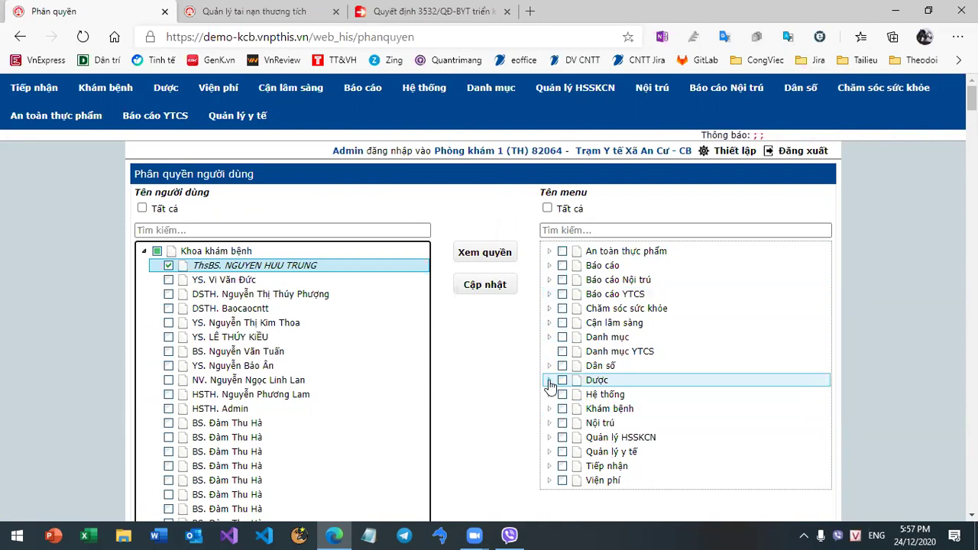
left_click(549, 308)
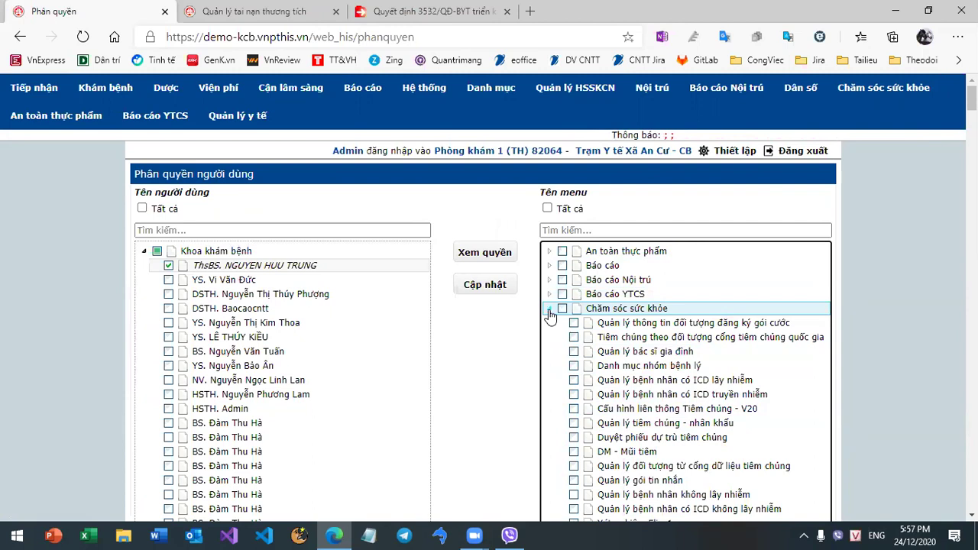
left_click(890, 96)
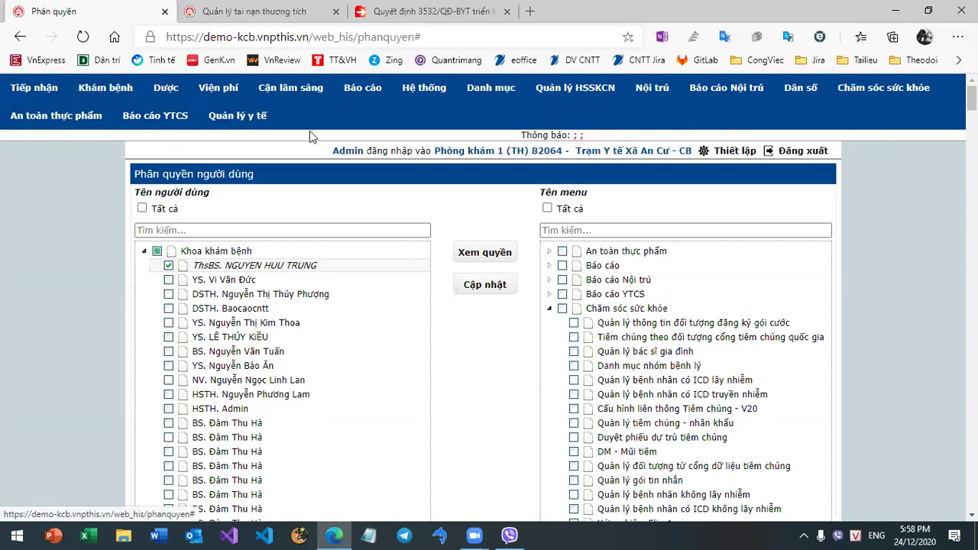
left_click(801, 91)
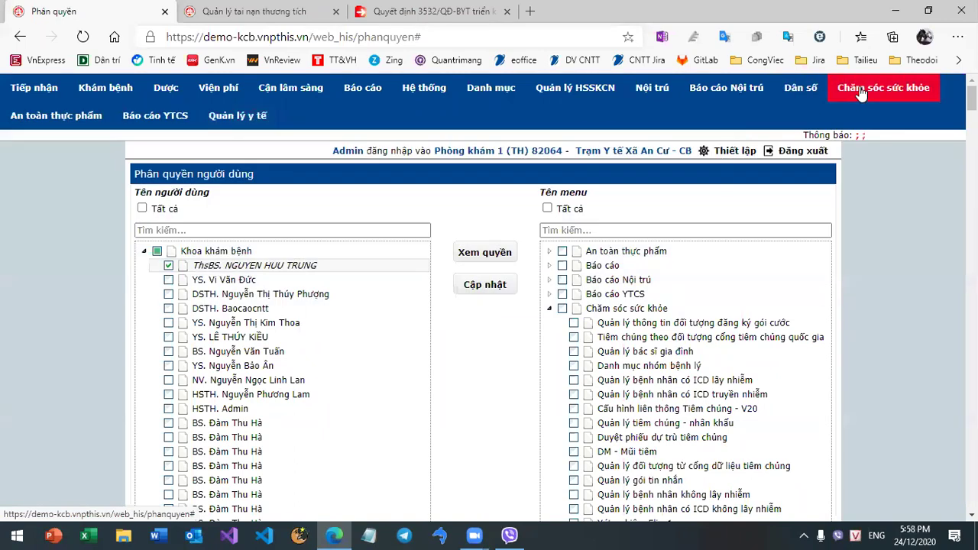
Open the "Tiêm chủng bà mẹ" page, run a search under a vaccination plan, and switch the plan to "kế hoạch 1604"
mouse_move(861, 93)
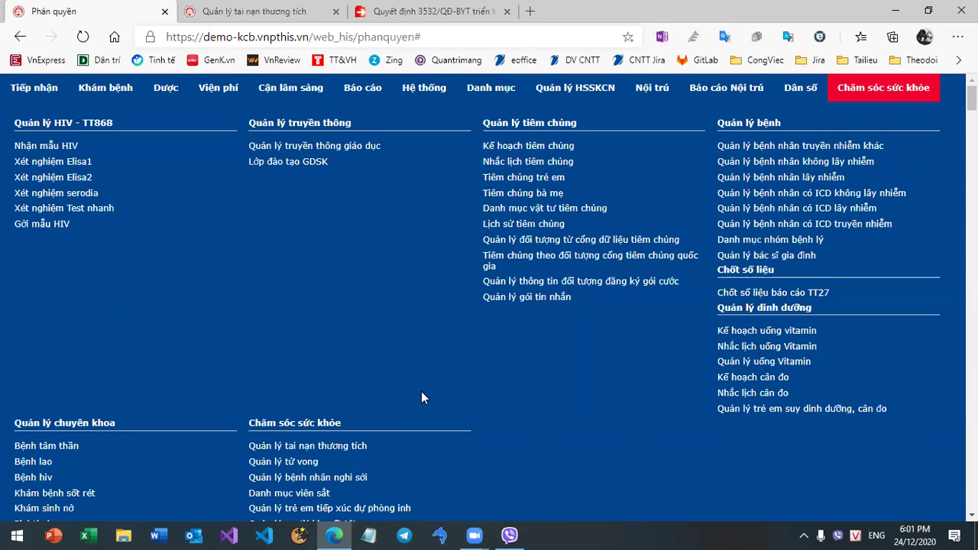
left_click(541, 197)
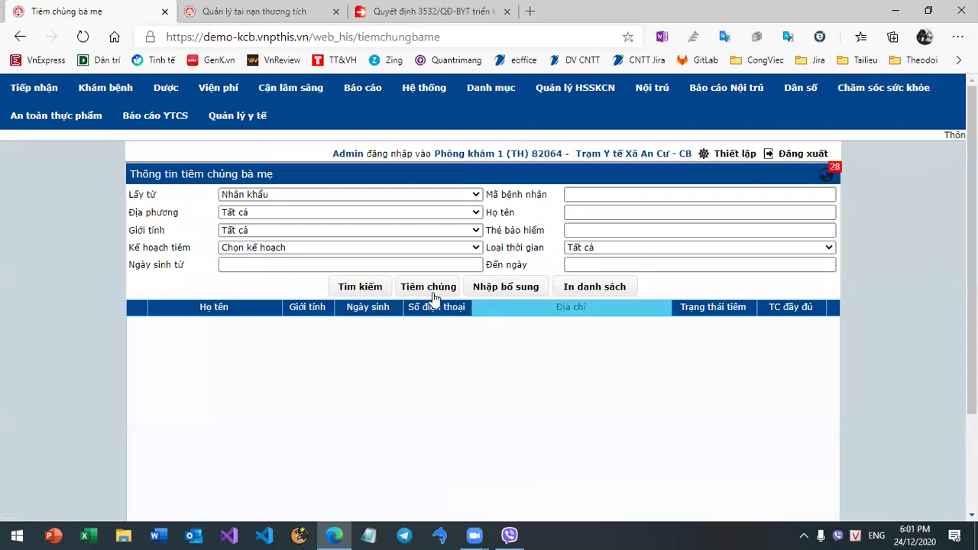
left_click(350, 249)
left_click(348, 272)
left_click(384, 284)
left_click(382, 249)
left_click(342, 308)
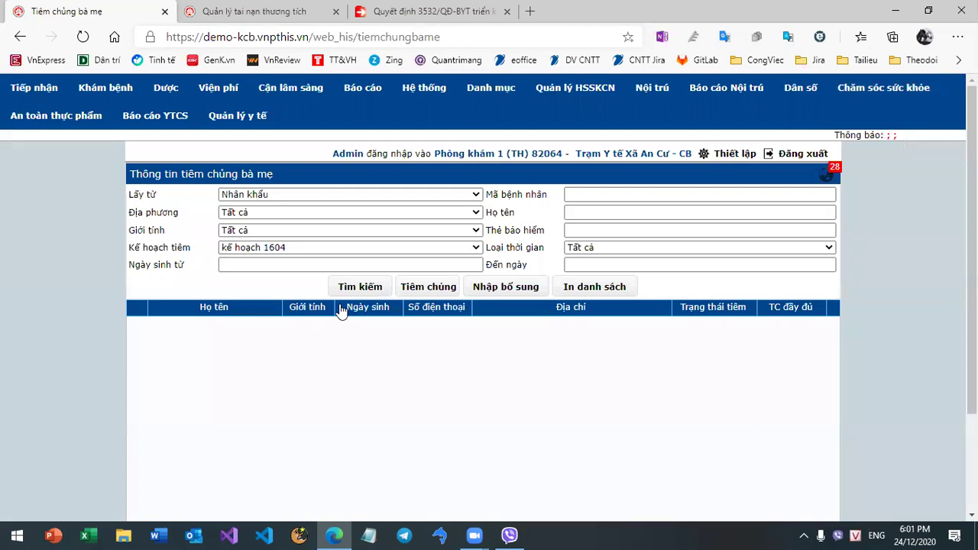
Open the "Tiêm chủng trẻ em" page and search for children under the vaccination plan "TEST TIÊM CHỦNG"
left_click(878, 87)
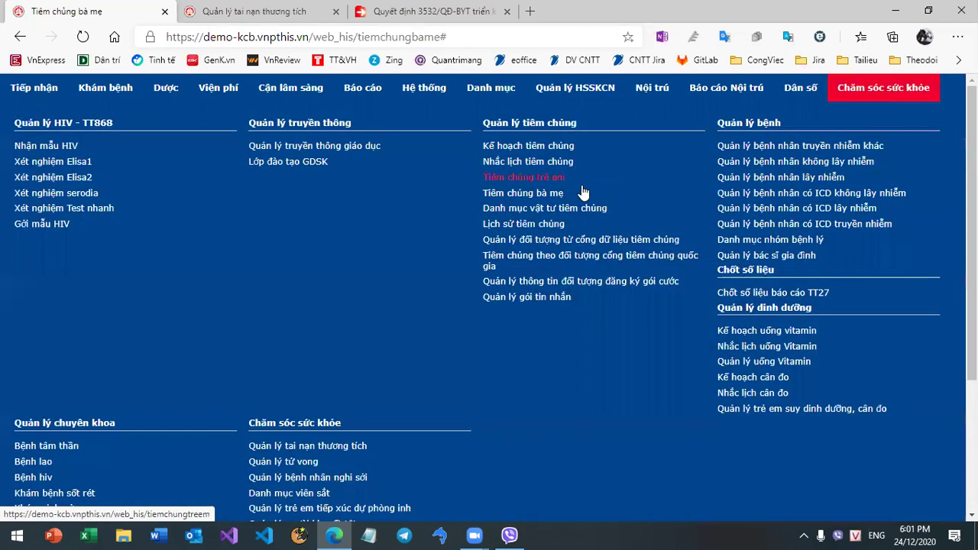
left_click(523, 177)
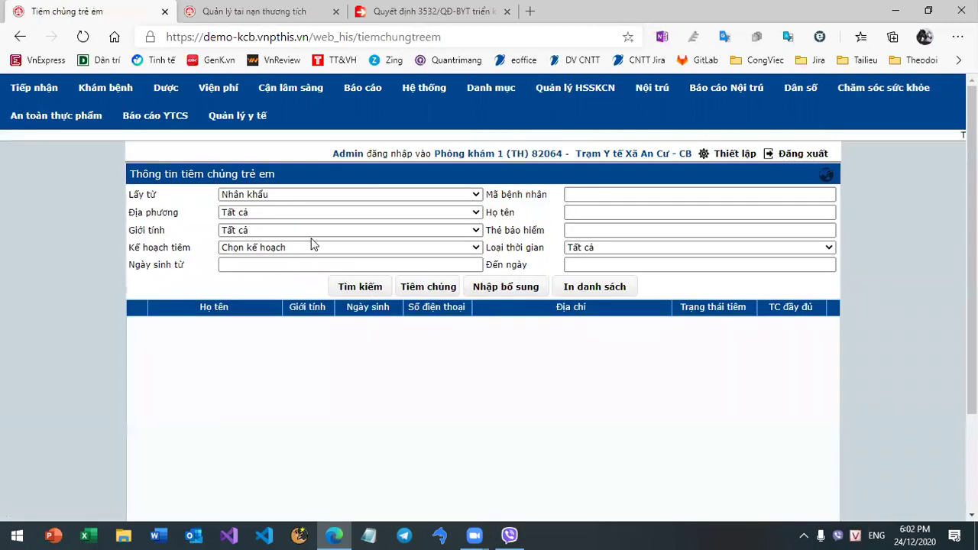
left_click(319, 246)
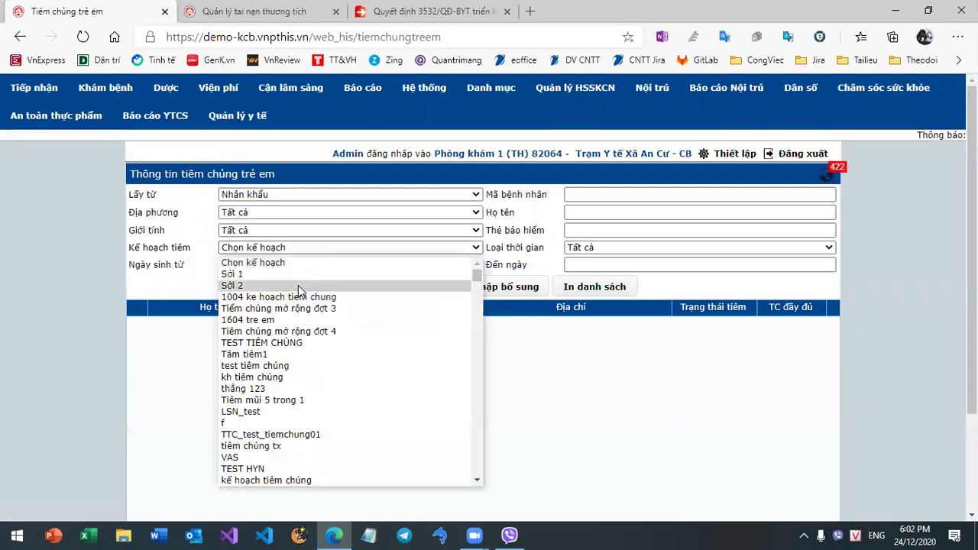
left_click(306, 308)
left_click(357, 248)
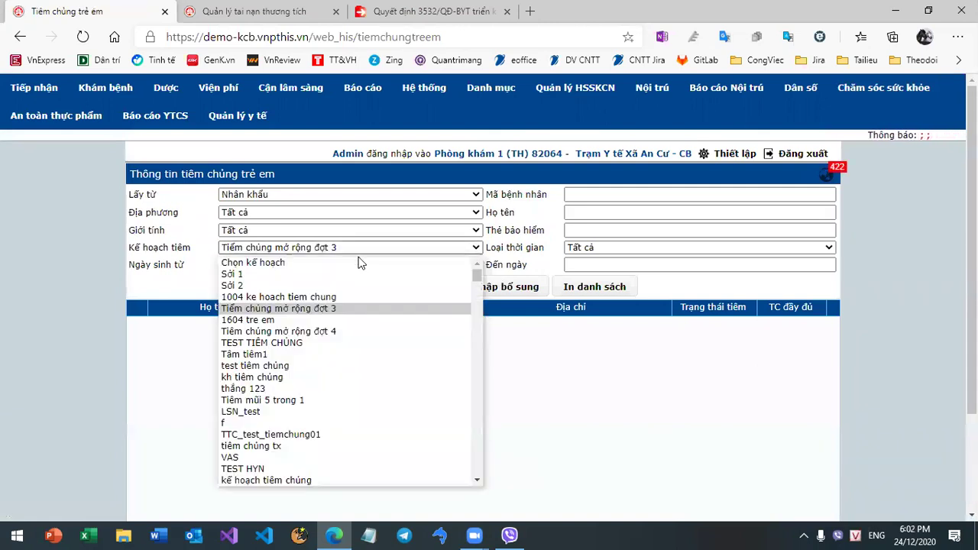
left_click(261, 342)
left_click(370, 286)
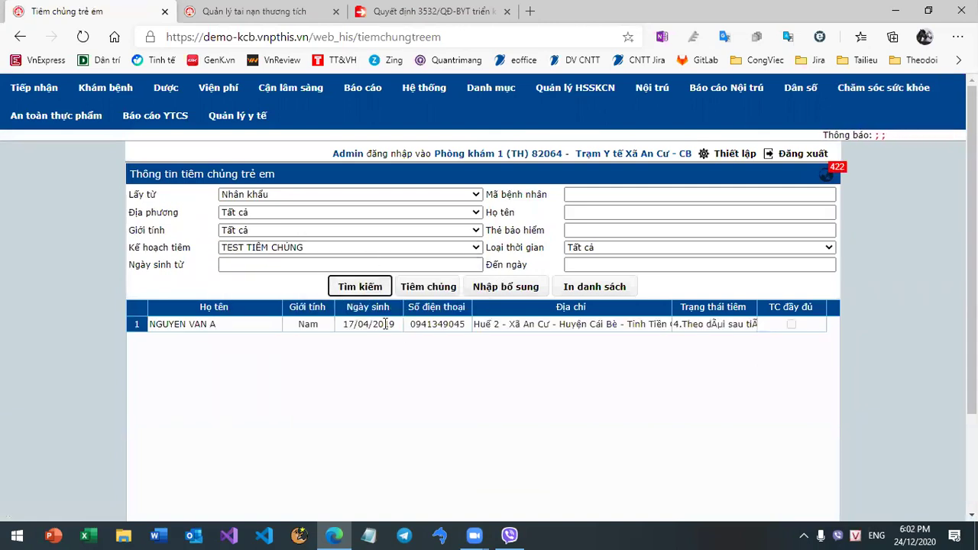
Review the listed child's vaccination form at the "Theo dõi" stage, closing it unsaved and reopening it
left_click(416, 289)
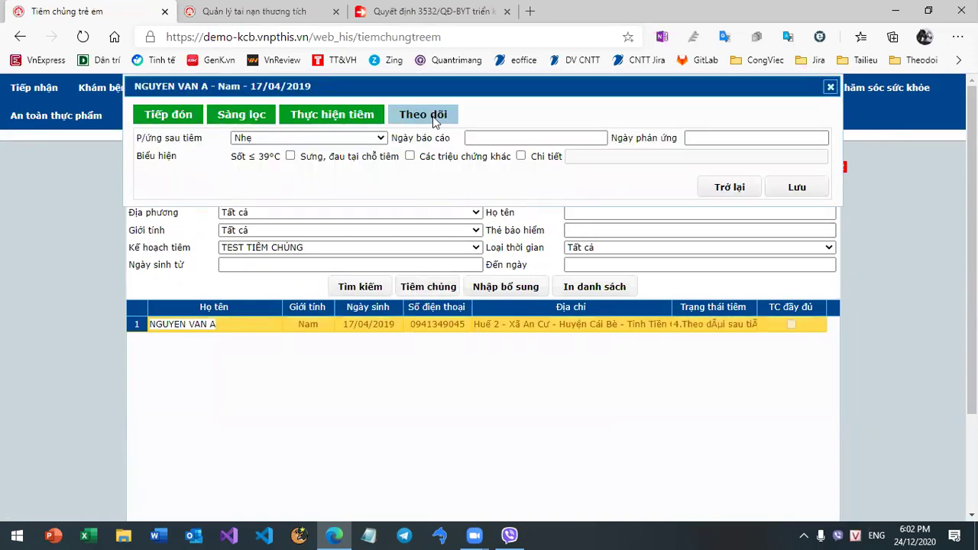
left_click(829, 88)
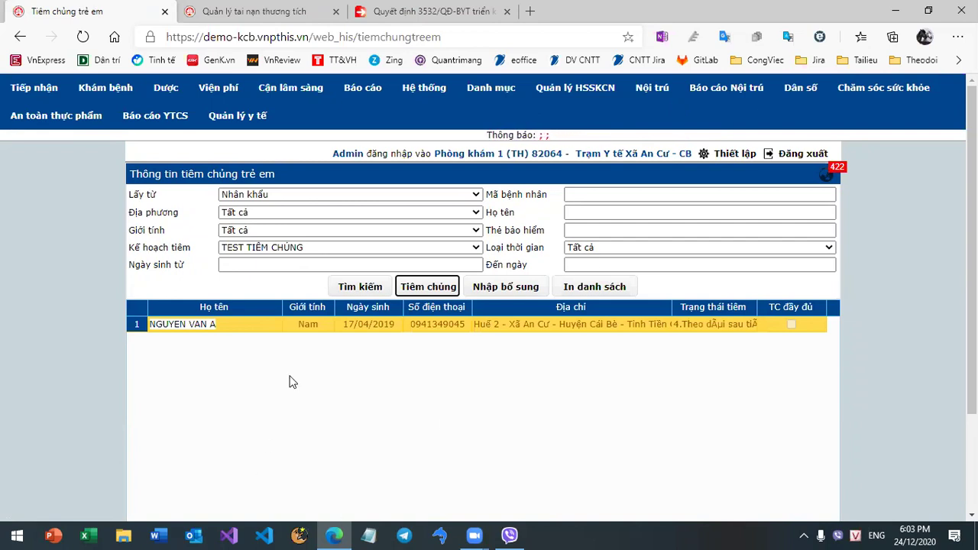
double_click(308, 324)
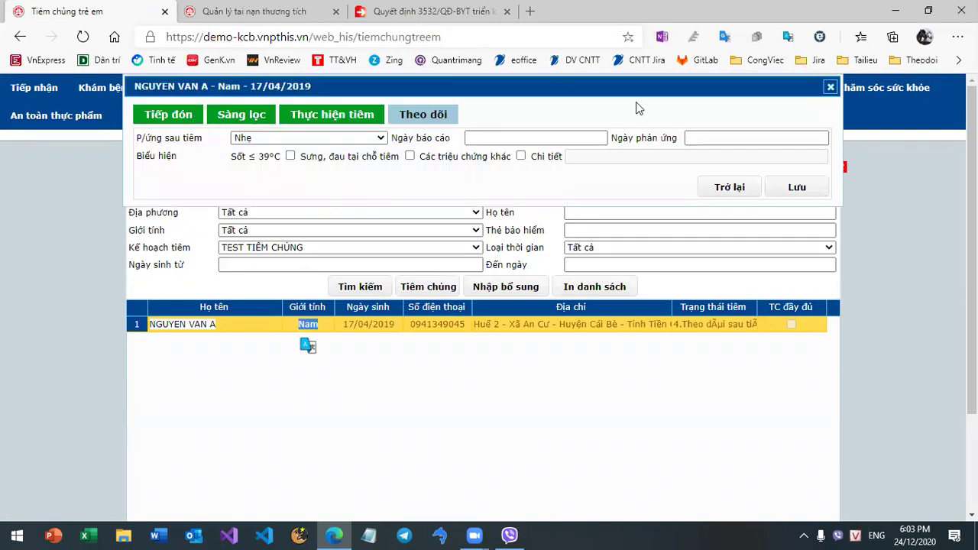